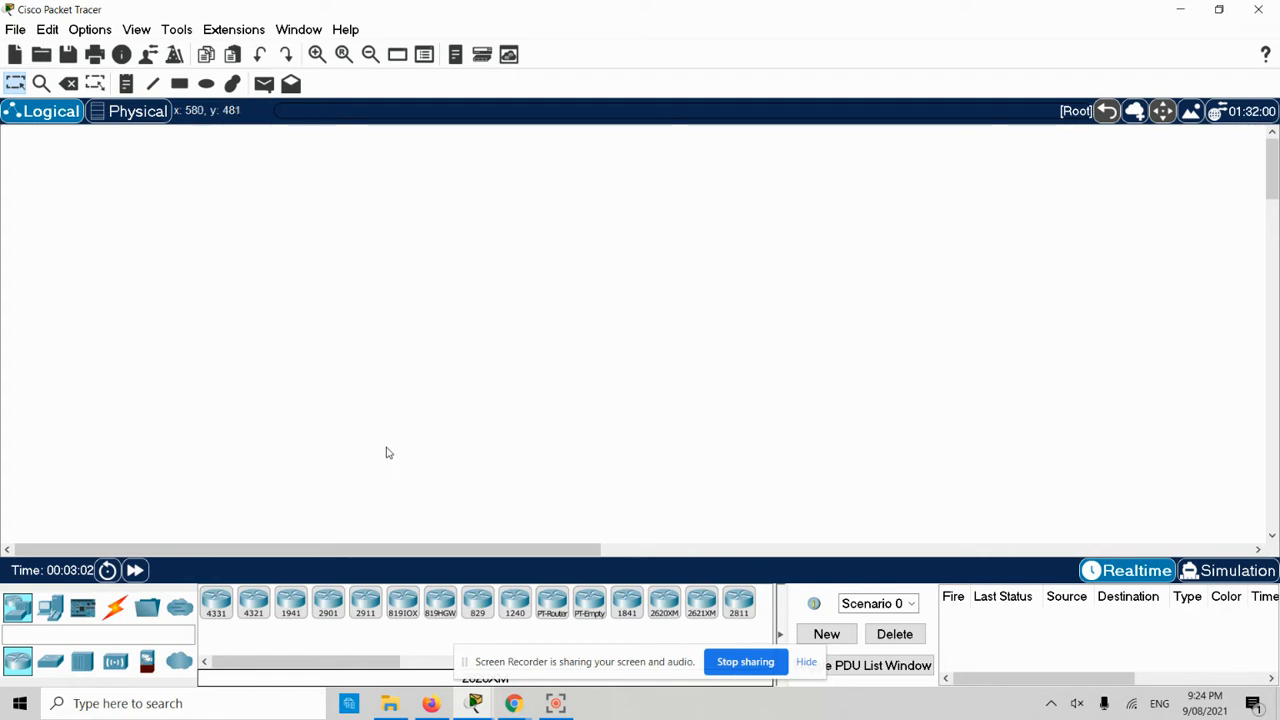
# - Show the wireless device models in the device library
pyautogui.click(115, 661)
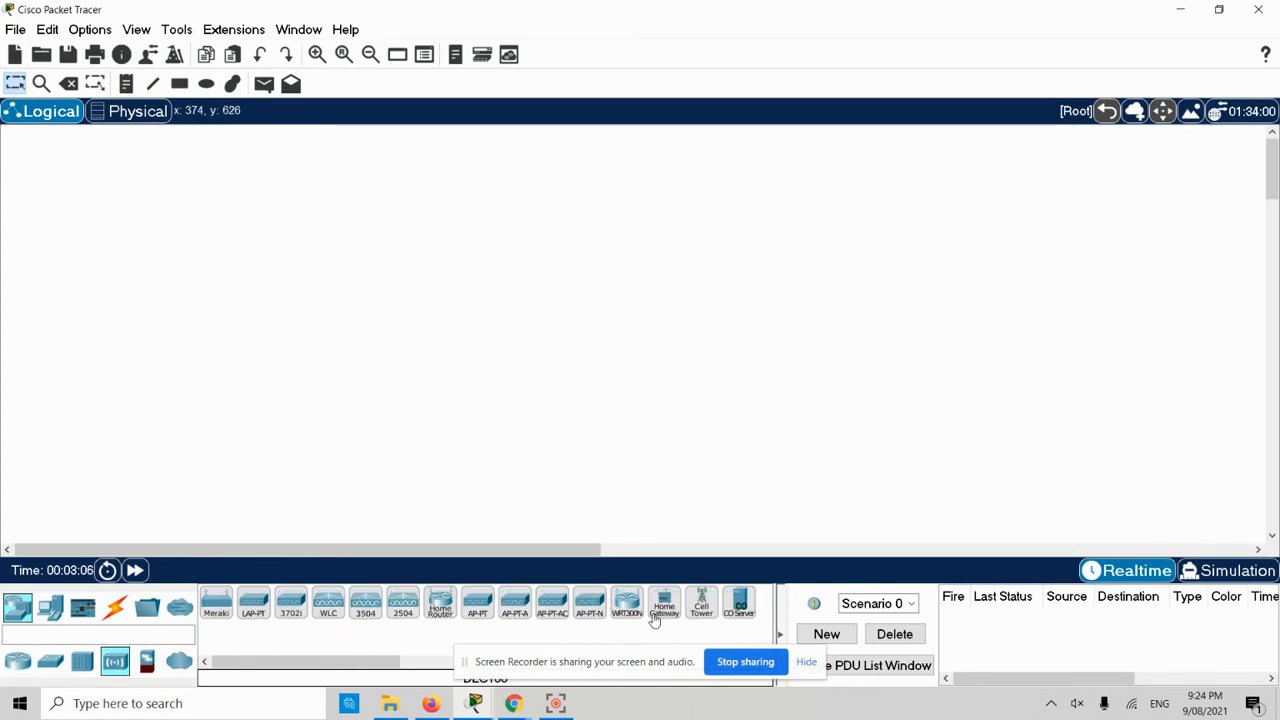
# - Place a Home Gateway mid-workspace and a Ceiling Fan from End Devices > Home to its left
pyautogui.click(662, 605)
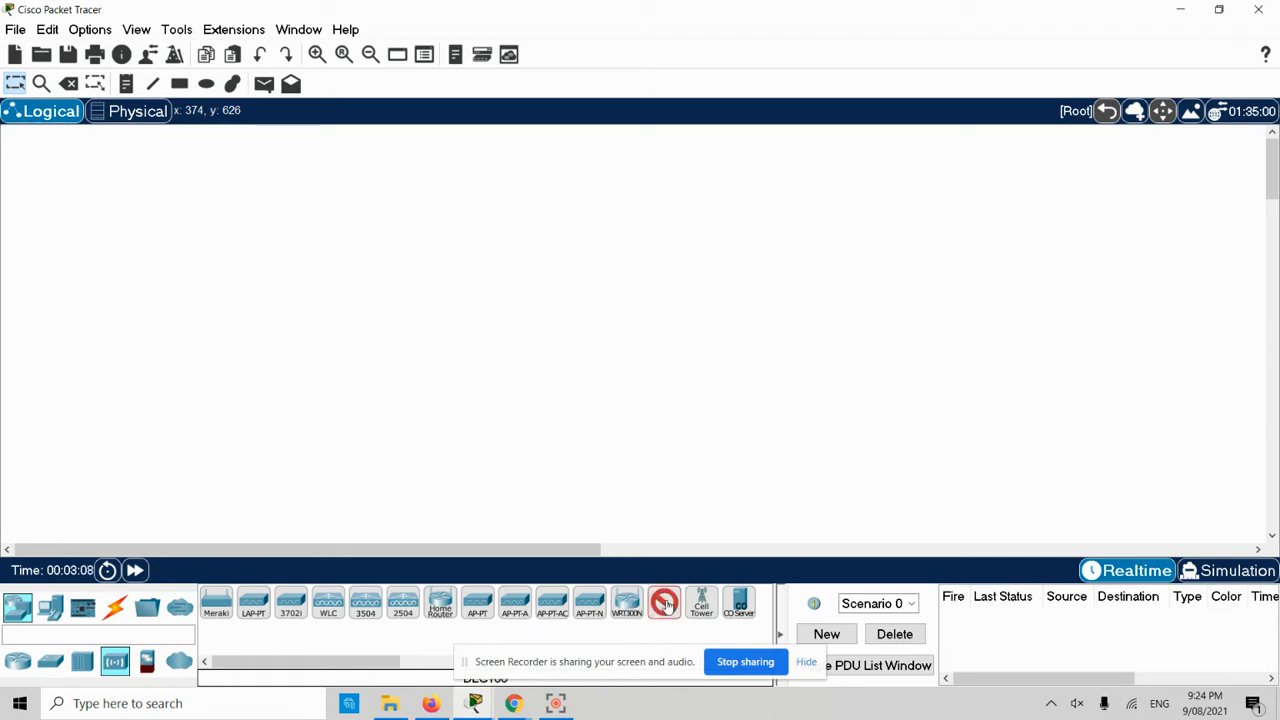
pyautogui.click(585, 281)
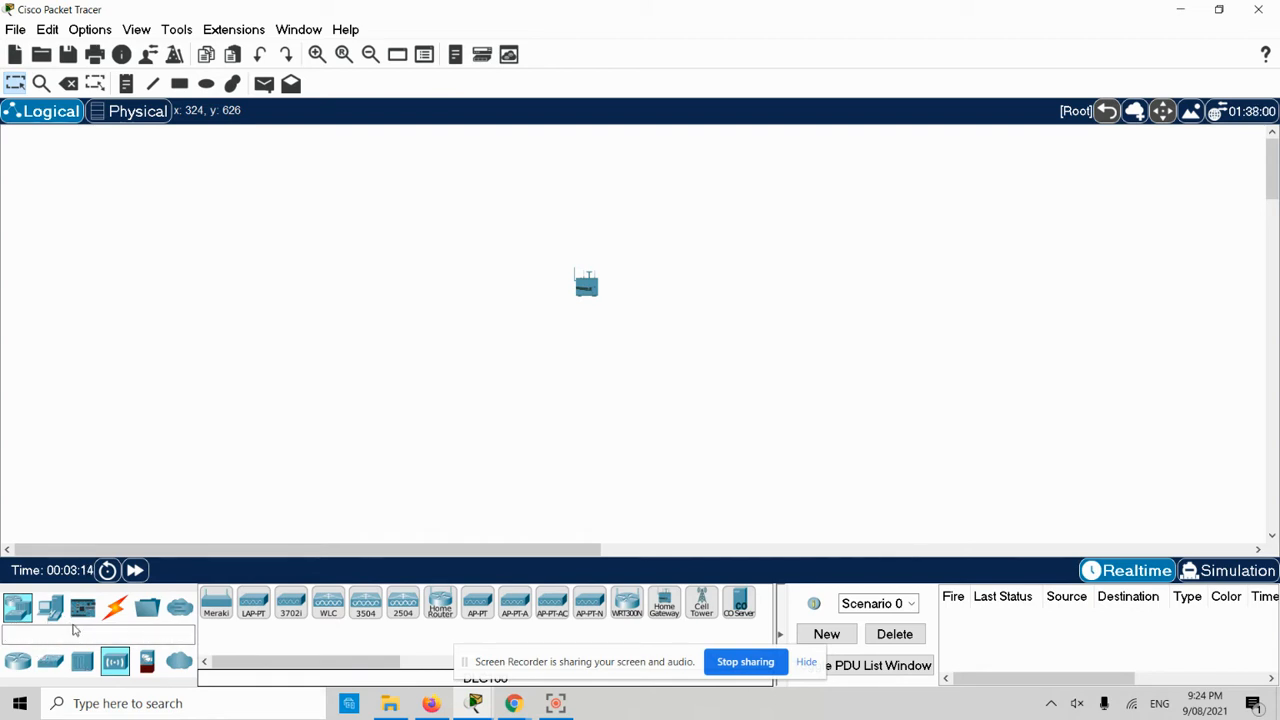
pyautogui.click(50, 607)
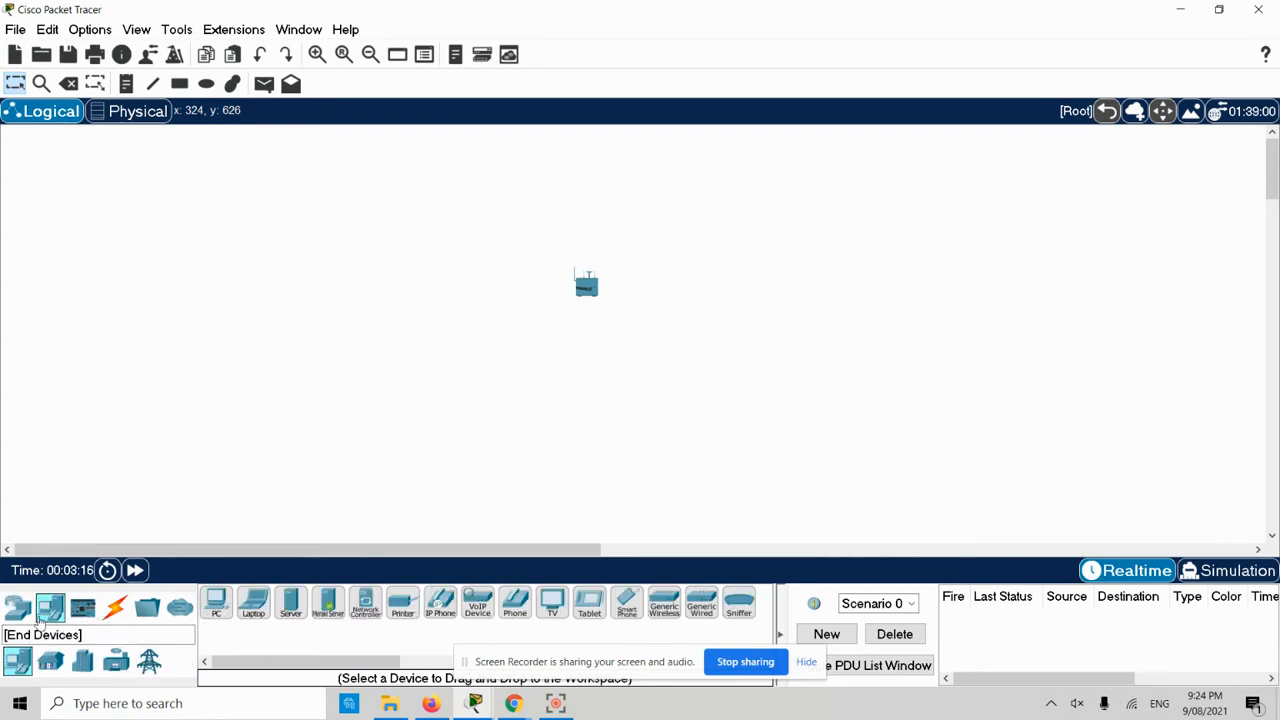
pyautogui.click(50, 662)
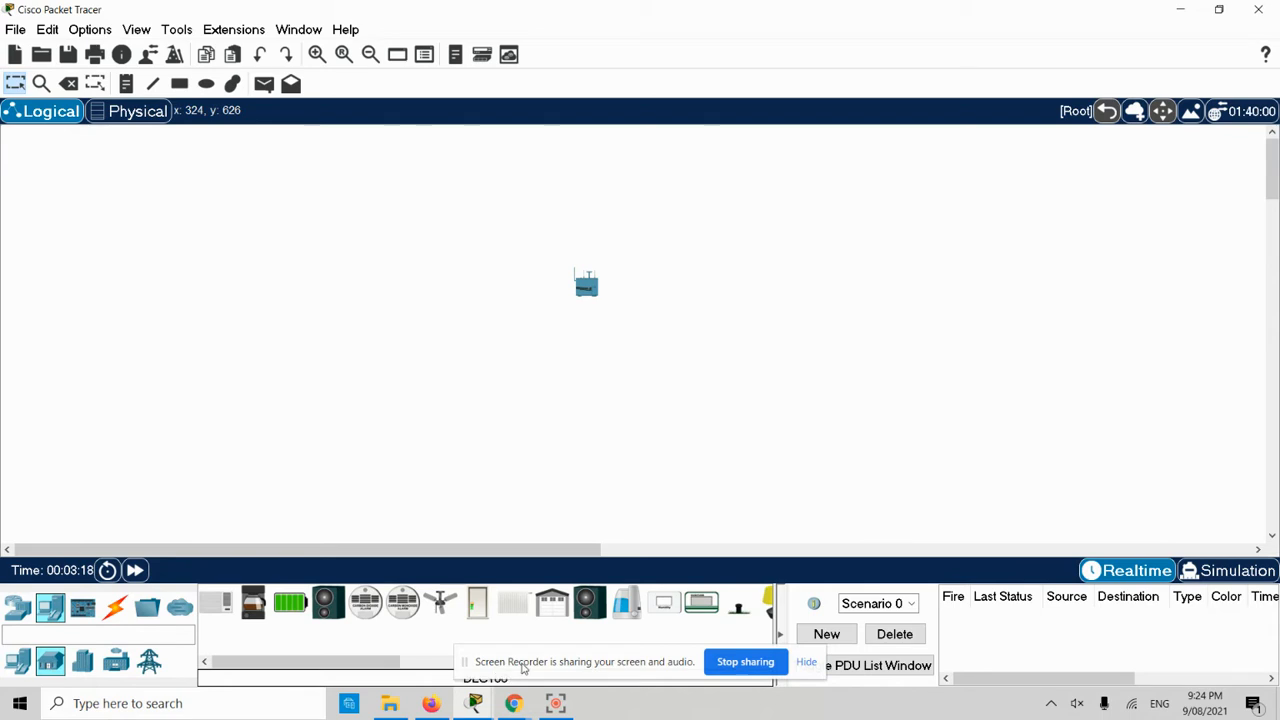
pyautogui.moveTo(353, 660); pyautogui.dragTo(394, 663)
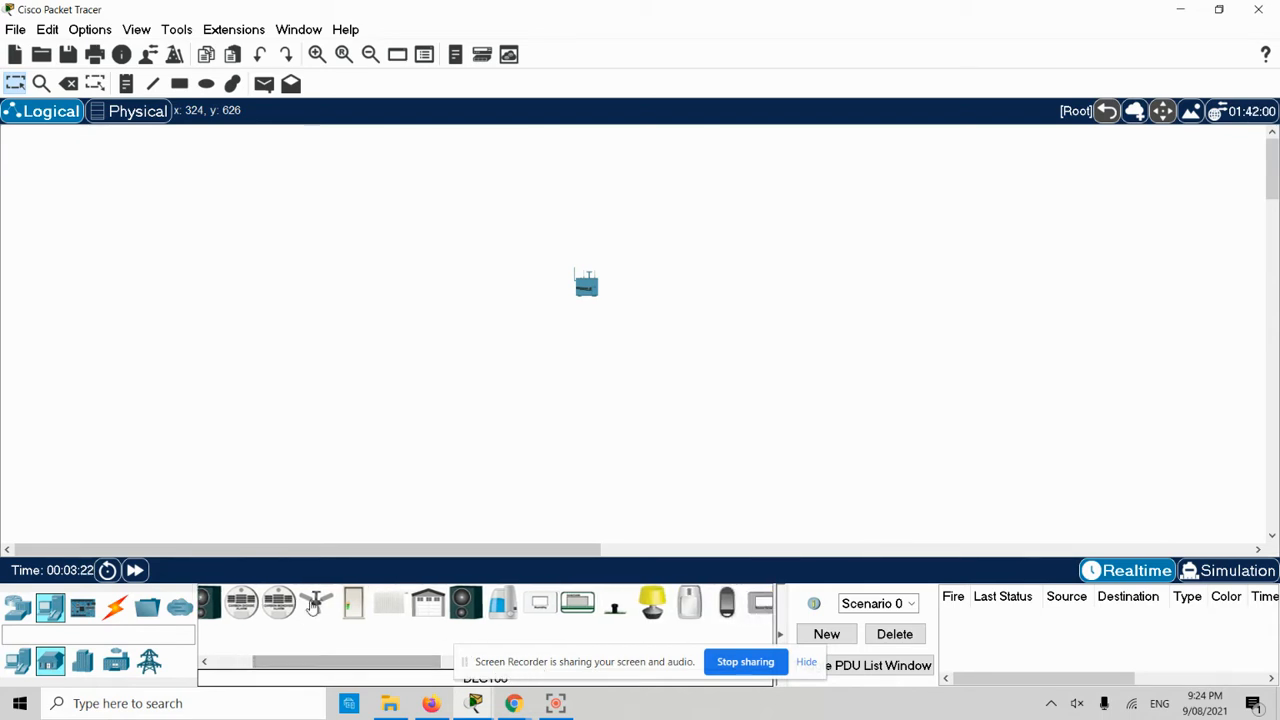
pyautogui.click(316, 602)
pyautogui.click(319, 278)
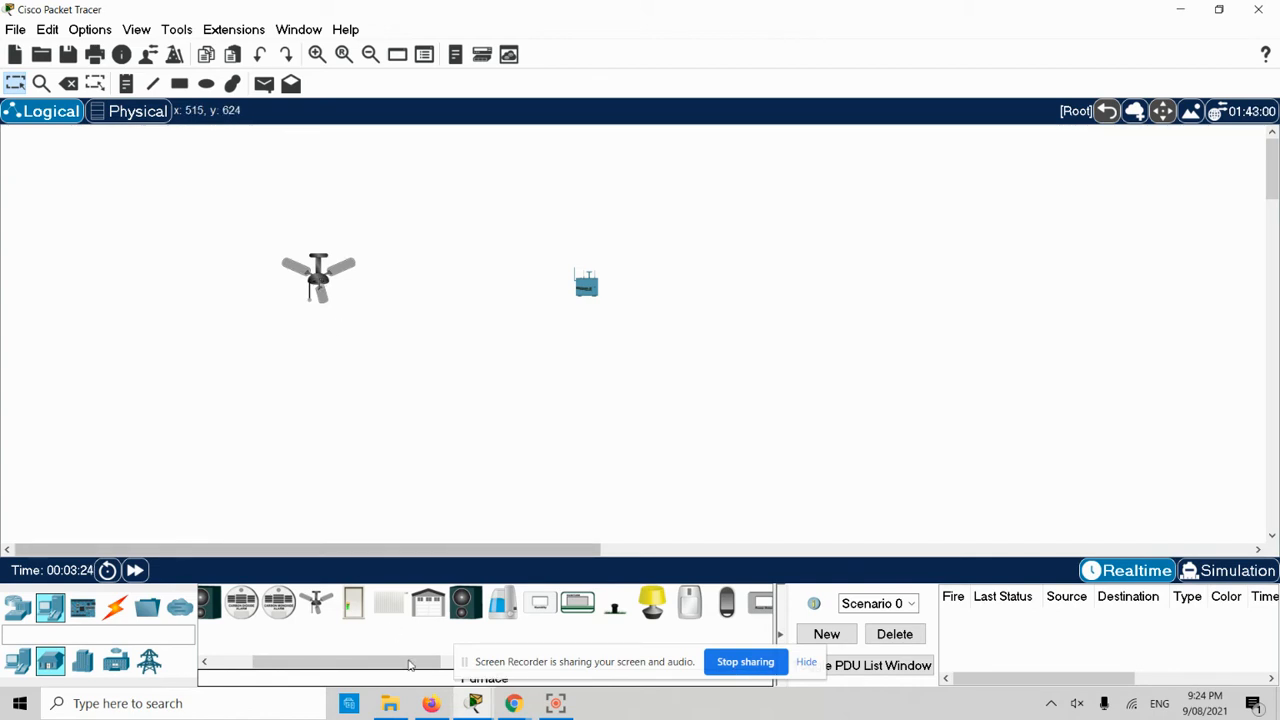
# - Place a Webcam below the ceiling fan
pyautogui.moveTo(357, 662); pyautogui.dragTo(524, 680)
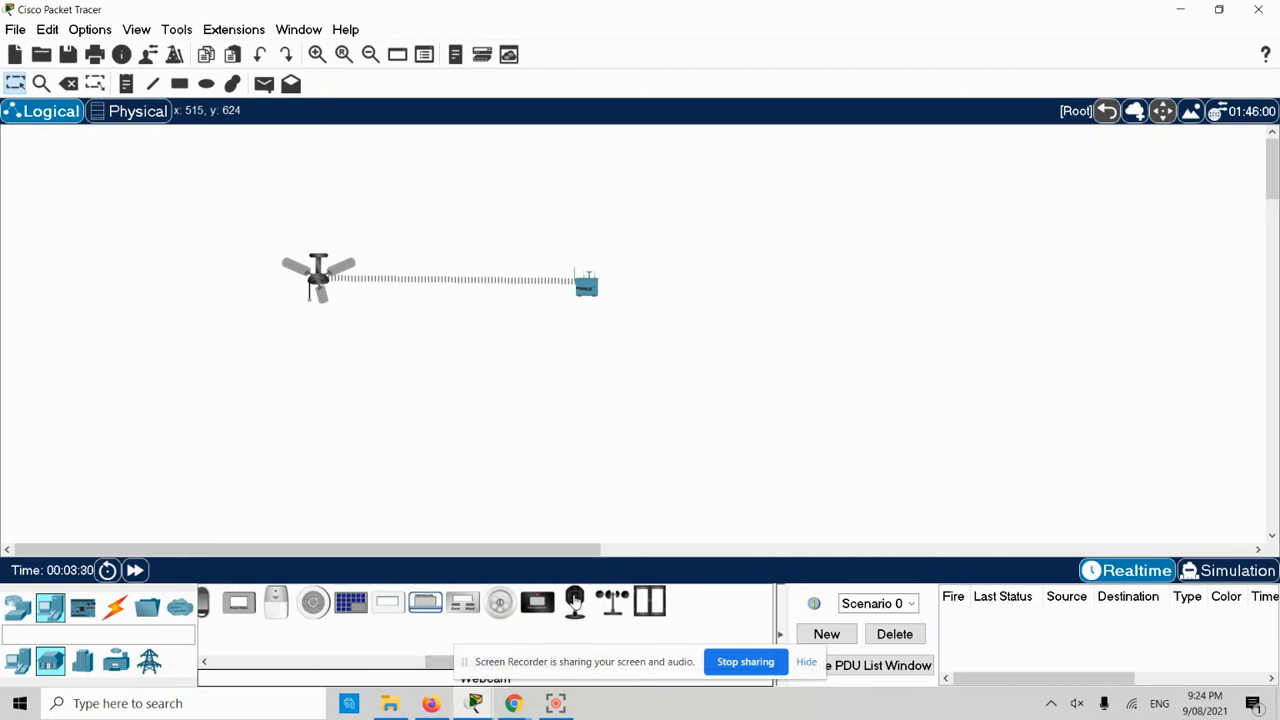
pyautogui.click(575, 601)
pyautogui.click(329, 411)
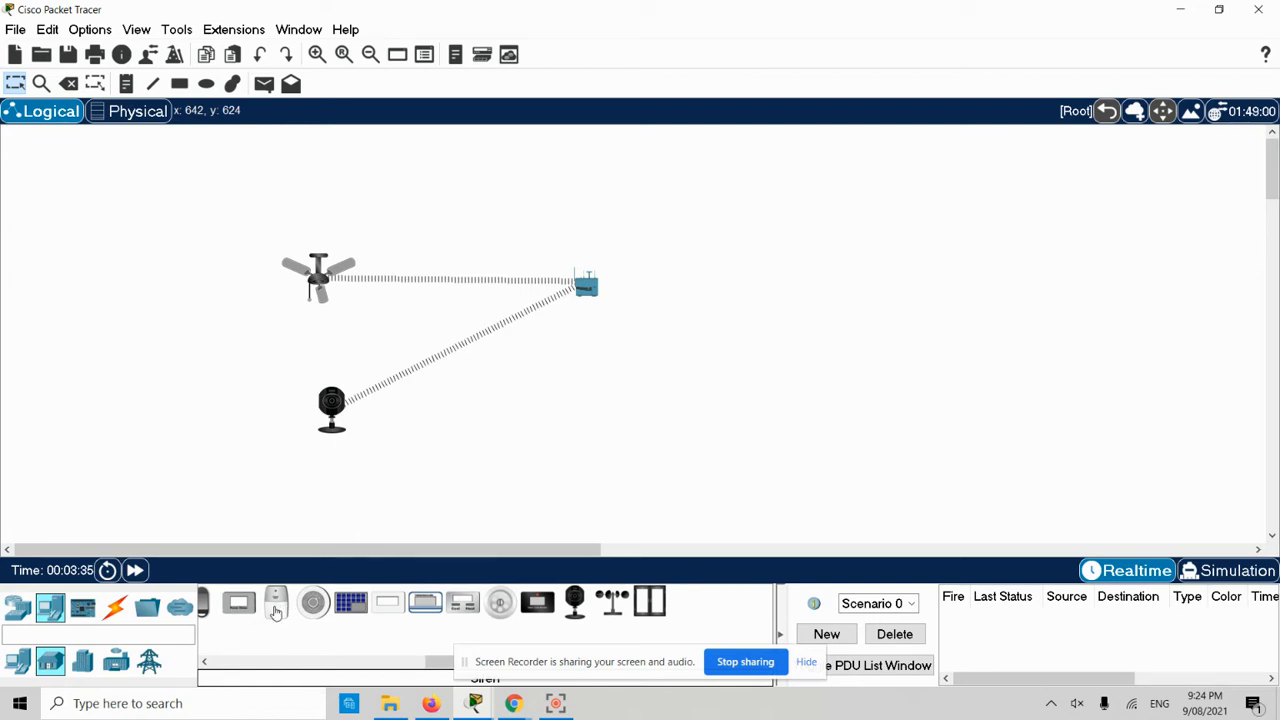
# - Add a Motion Detector below the gateway and check the fan and webcam info
pyautogui.moveTo(433, 664); pyautogui.dragTo(357, 664)
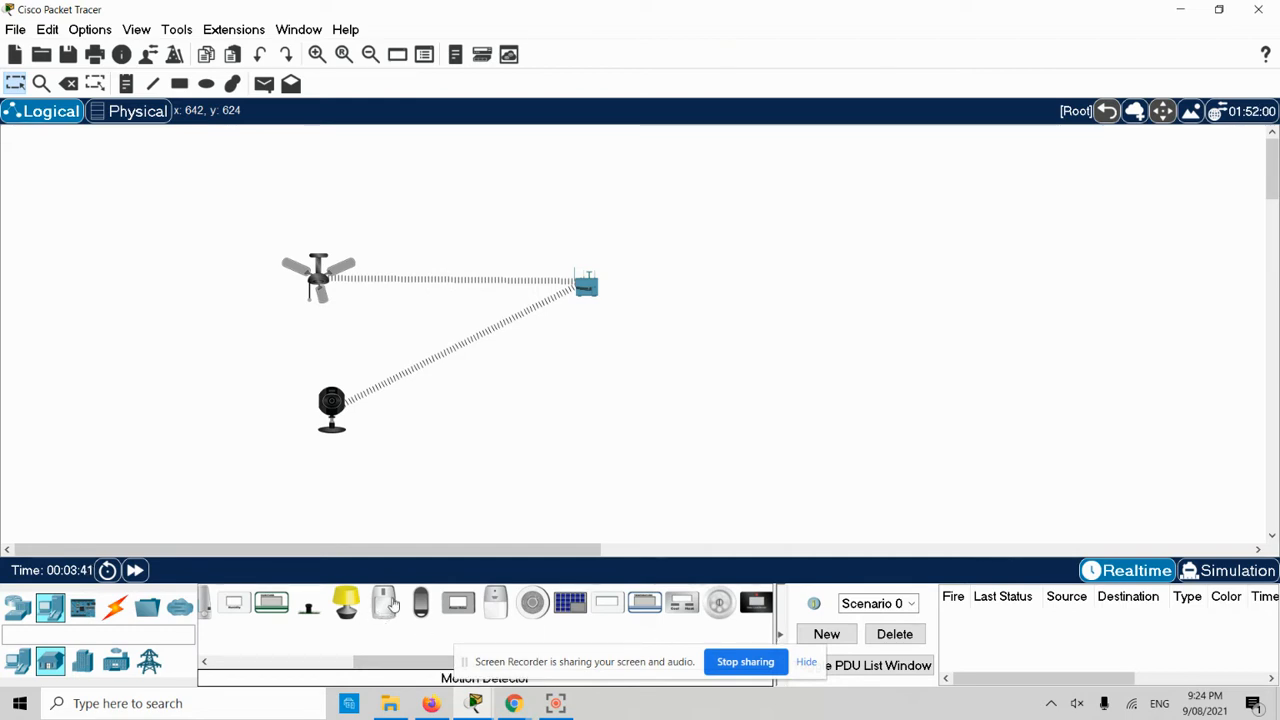
pyautogui.moveTo(420, 634); pyautogui.dragTo(566, 440)
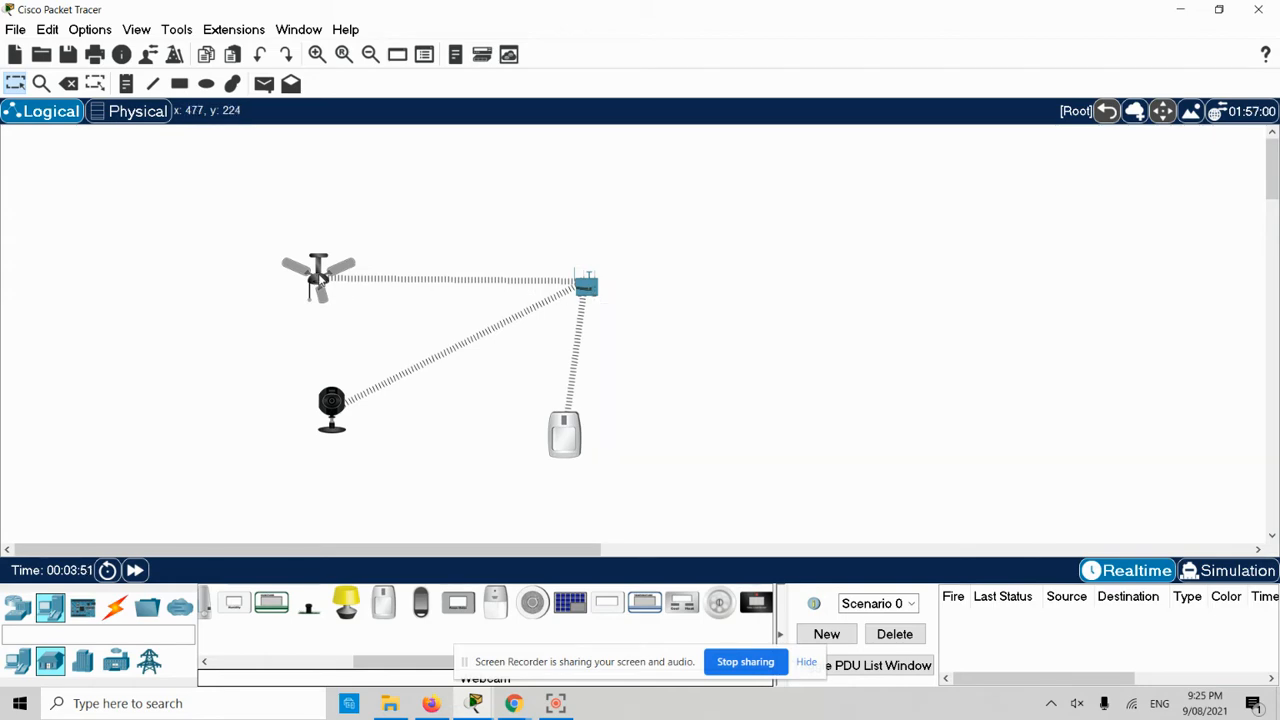
pyautogui.moveTo(320, 279)
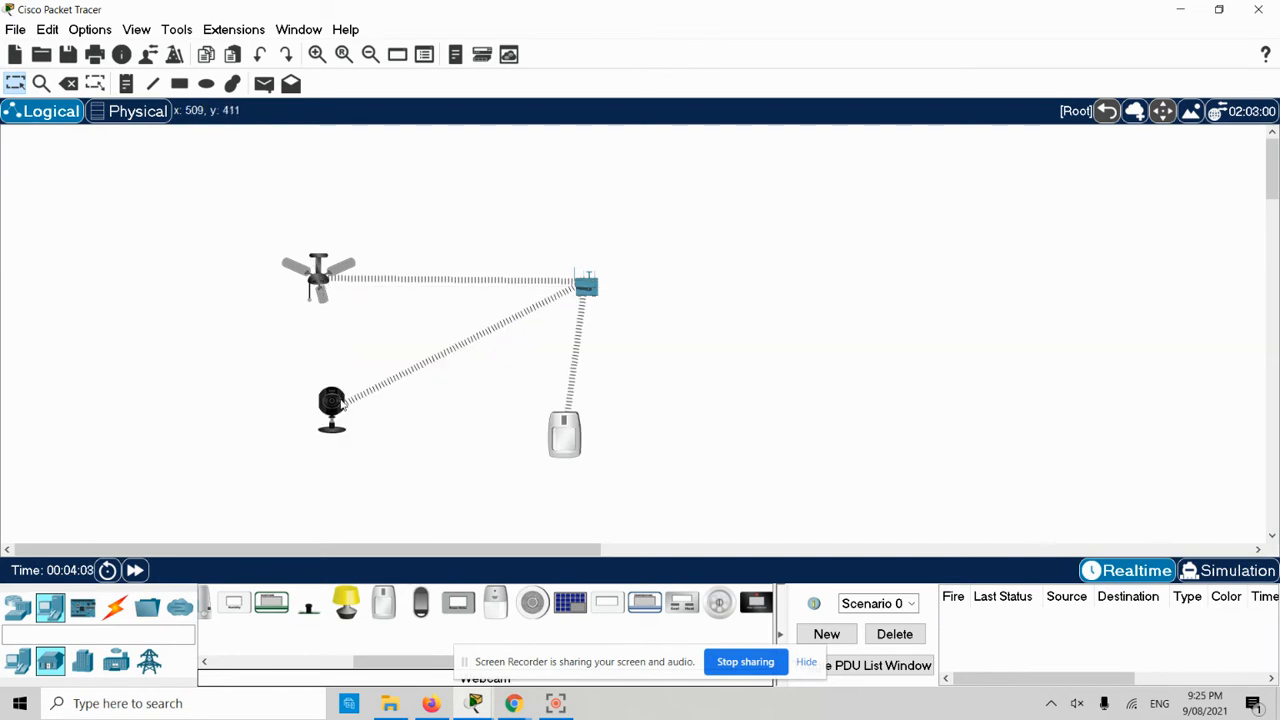
pyautogui.moveTo(336, 411)
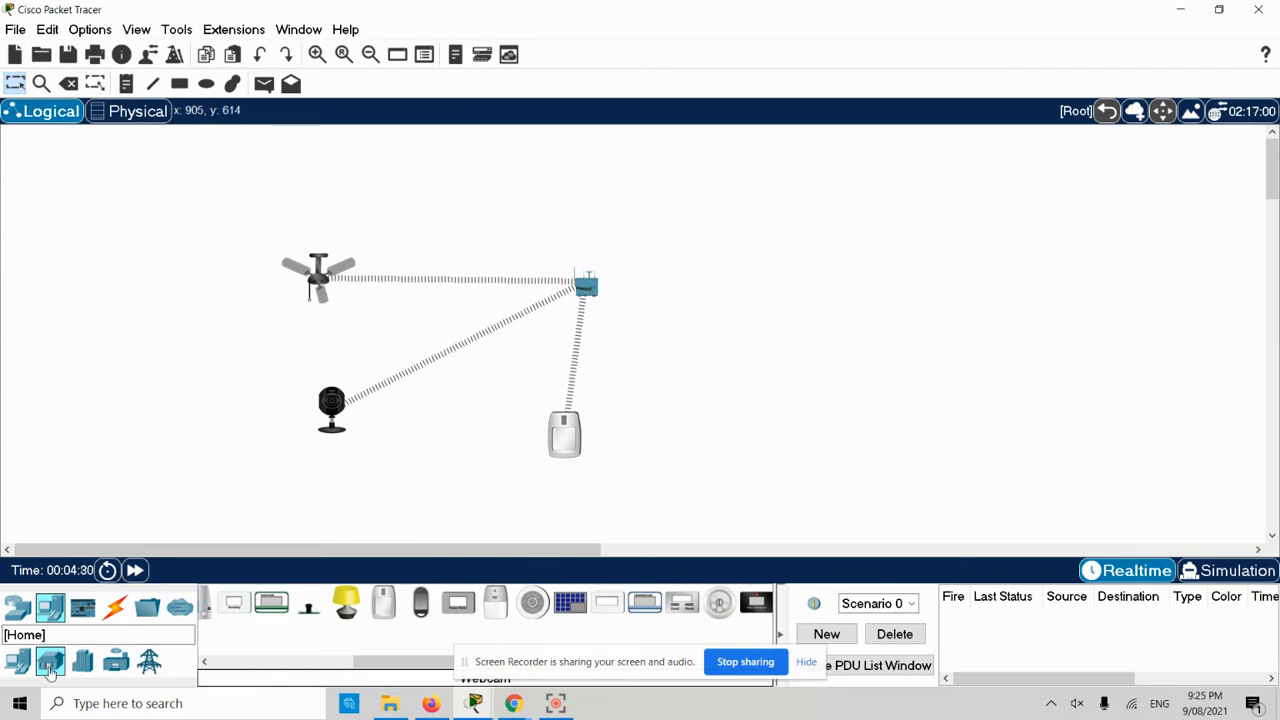
pyautogui.click(18, 607)
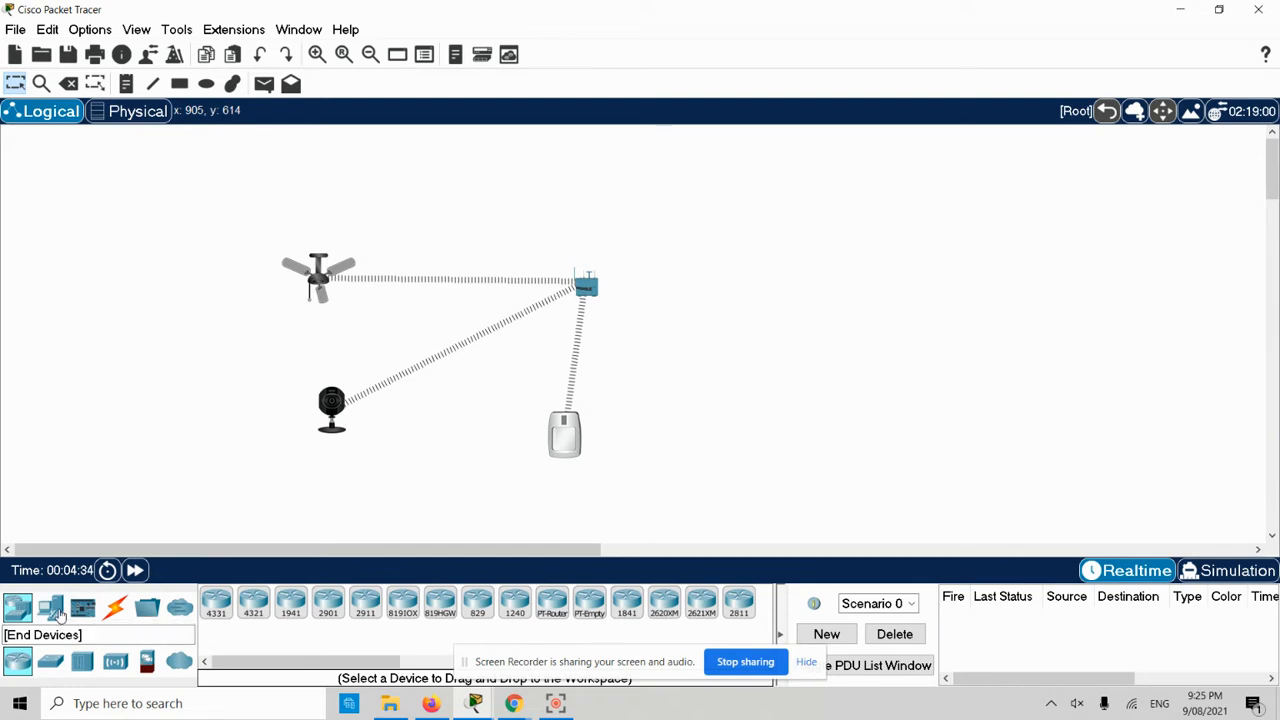
# - Place a server to the right of the gateway, nudged slightly down
pyautogui.click(52, 608)
pyautogui.click(290, 602)
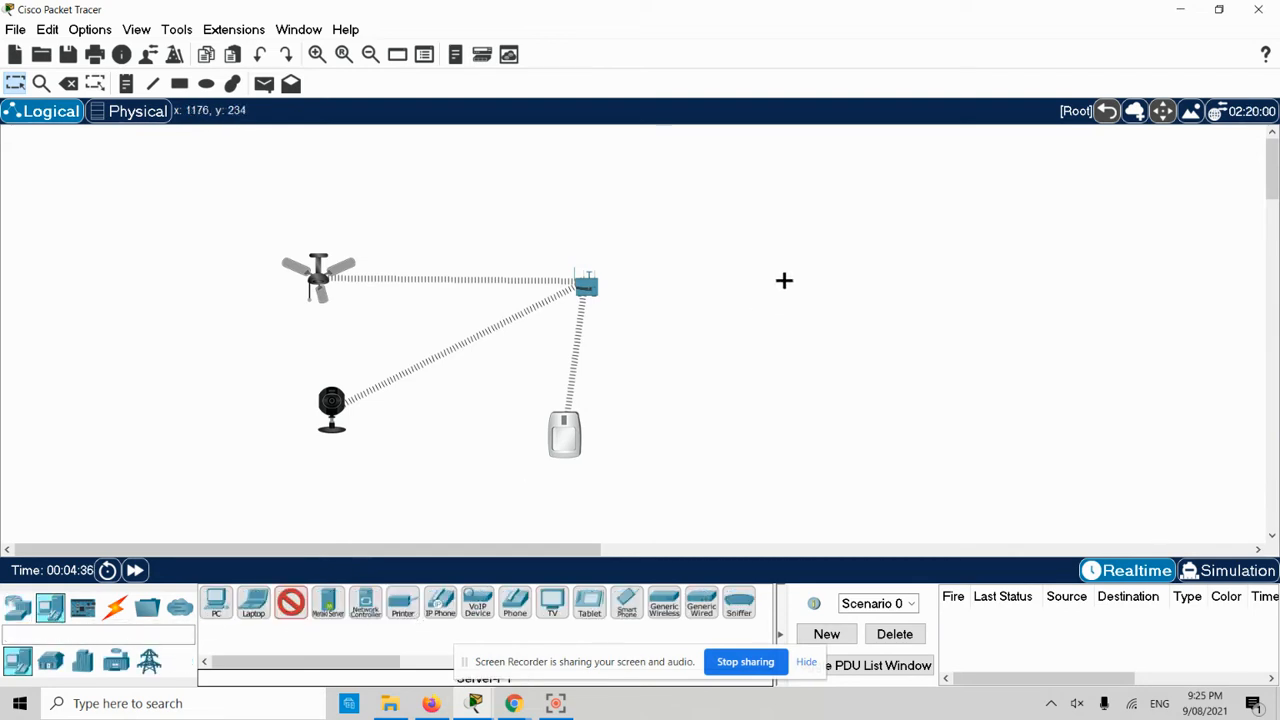
pyautogui.click(774, 196)
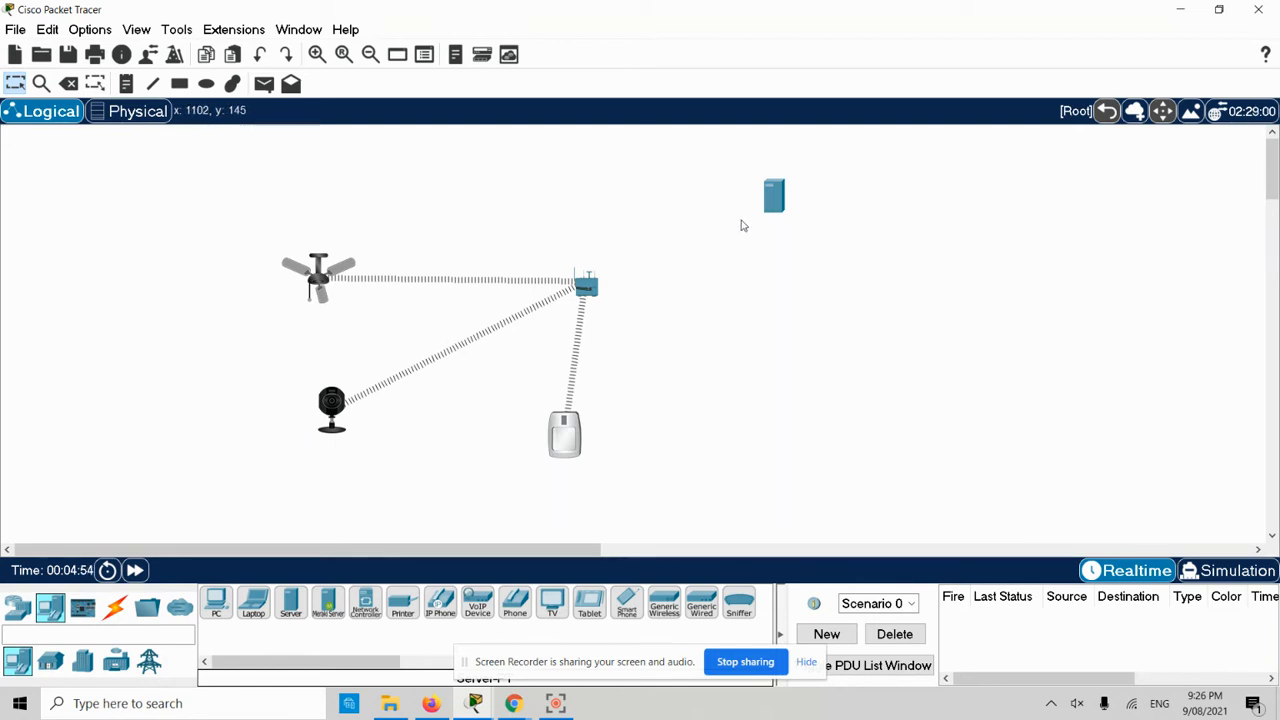
pyautogui.moveTo(778, 205); pyautogui.dragTo(779, 255)
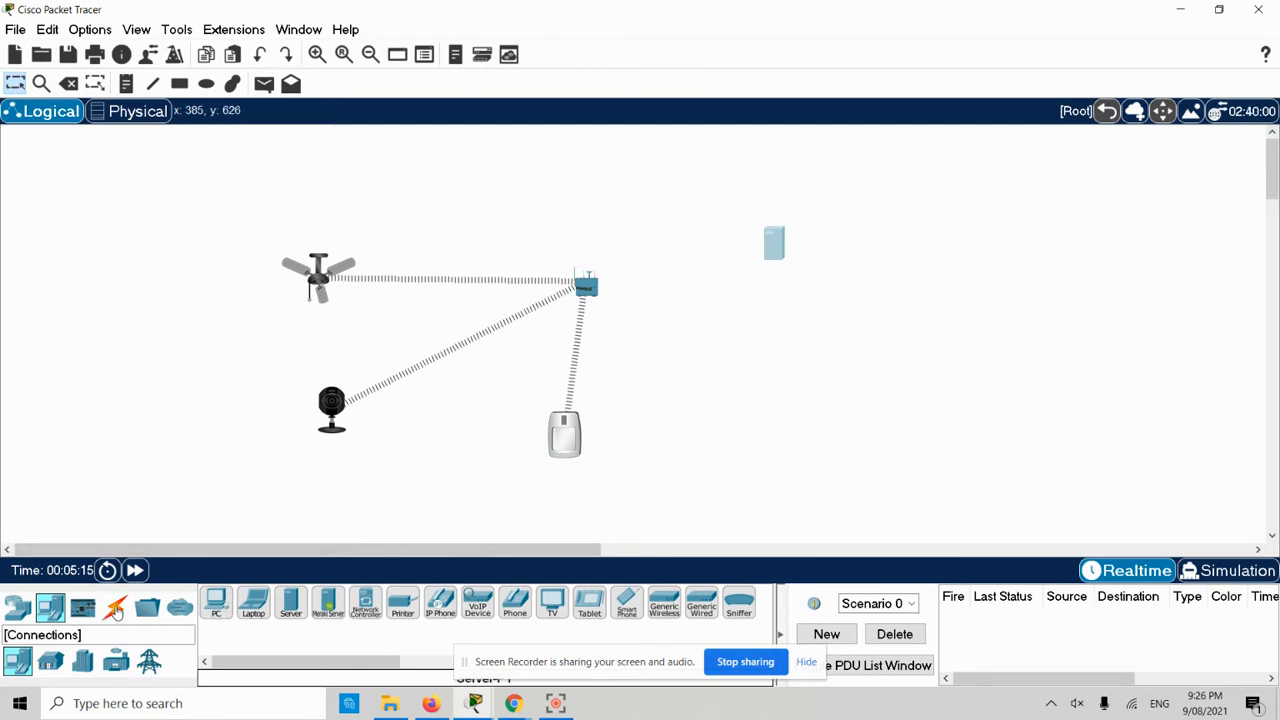
# - Cross-over cable the gateway's Internet port to Server0 FastEthernet0, then open Server0's settings
pyautogui.click(115, 607)
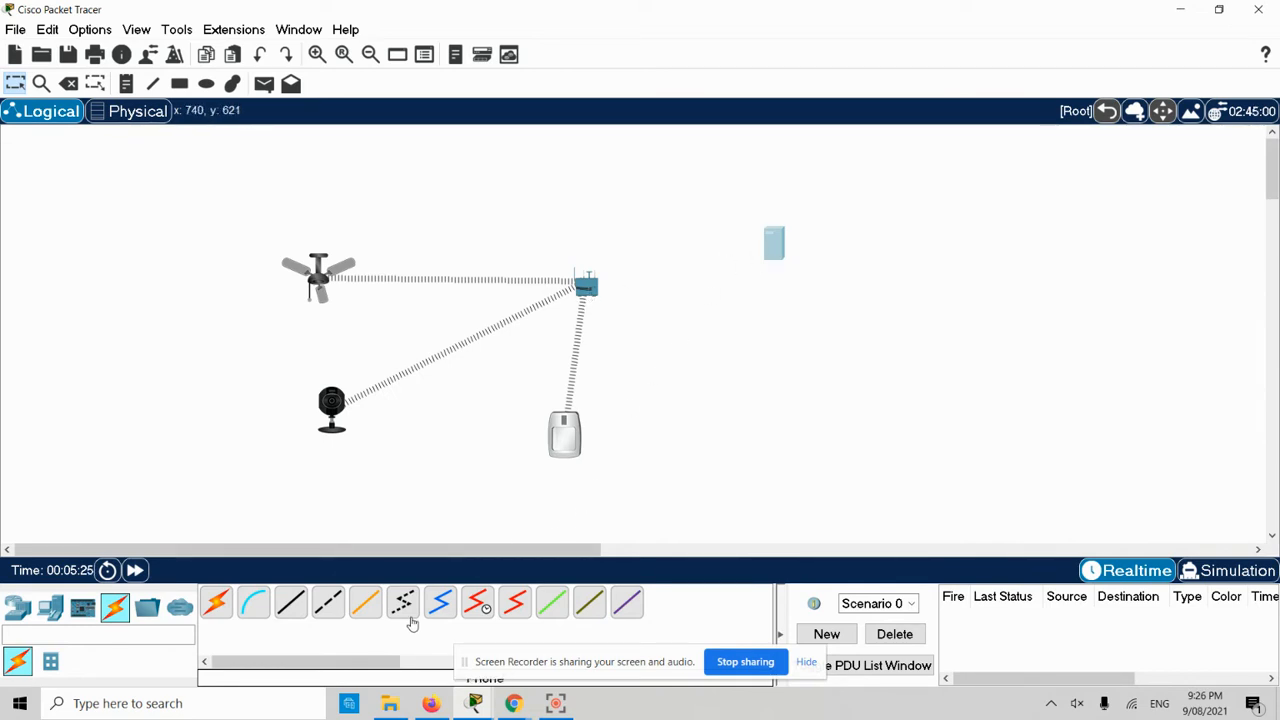
pyautogui.click(329, 604)
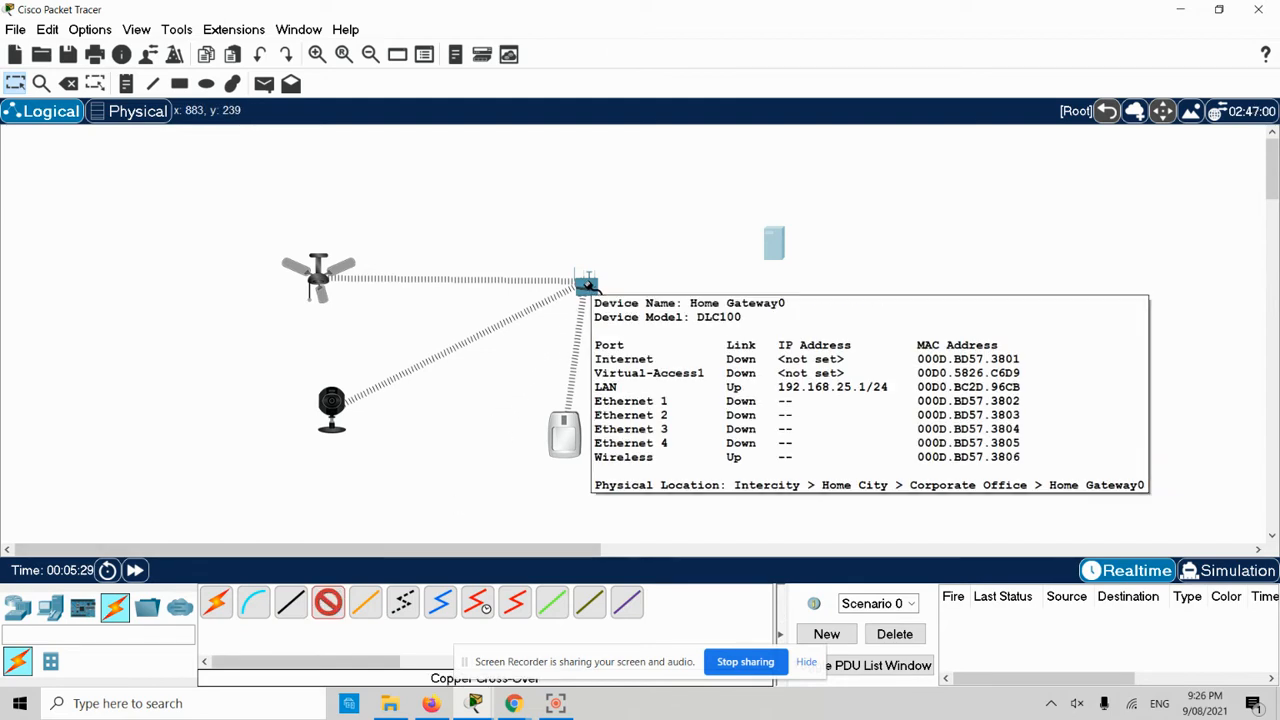
pyautogui.click(586, 286)
pyautogui.click(592, 293)
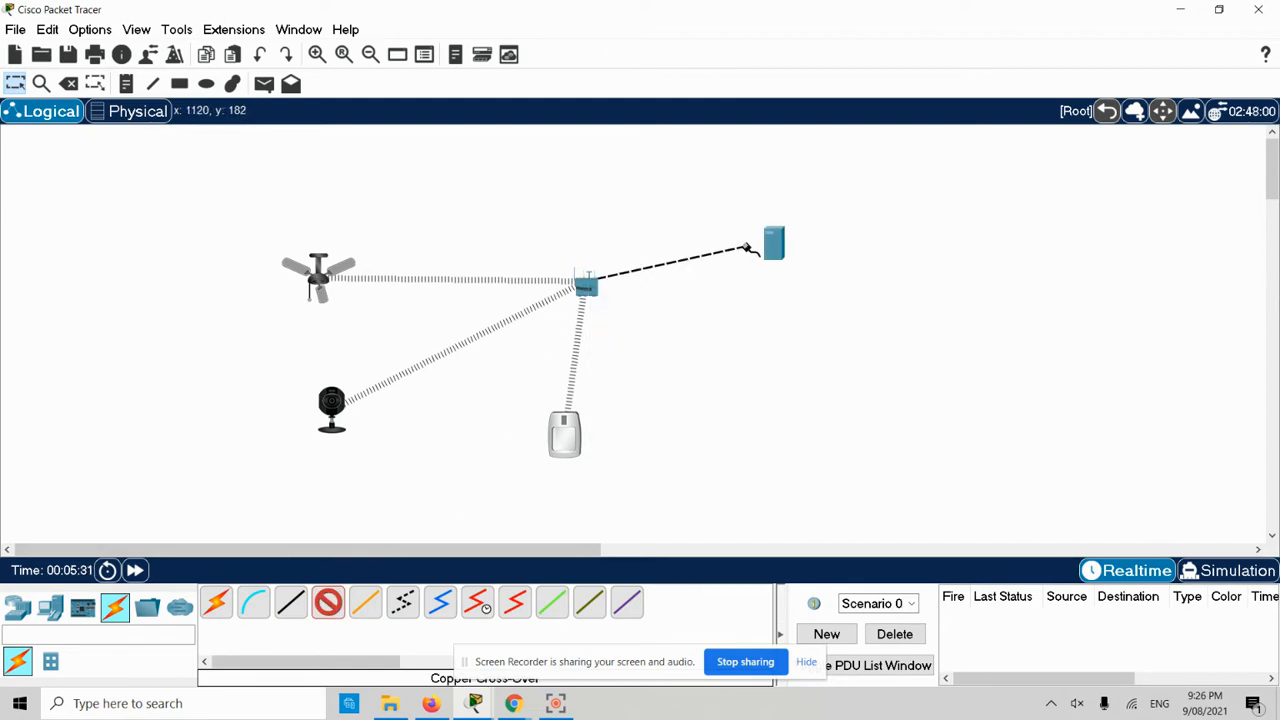
pyautogui.click(775, 246)
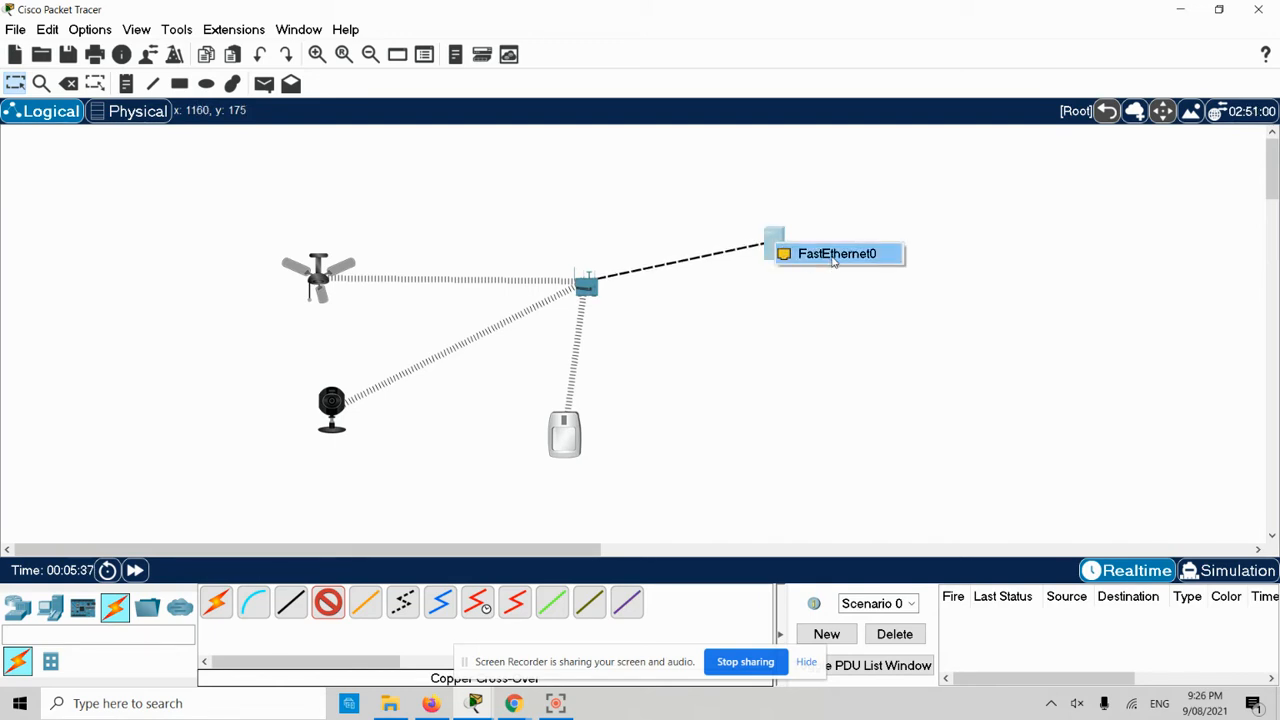
pyautogui.click(834, 256)
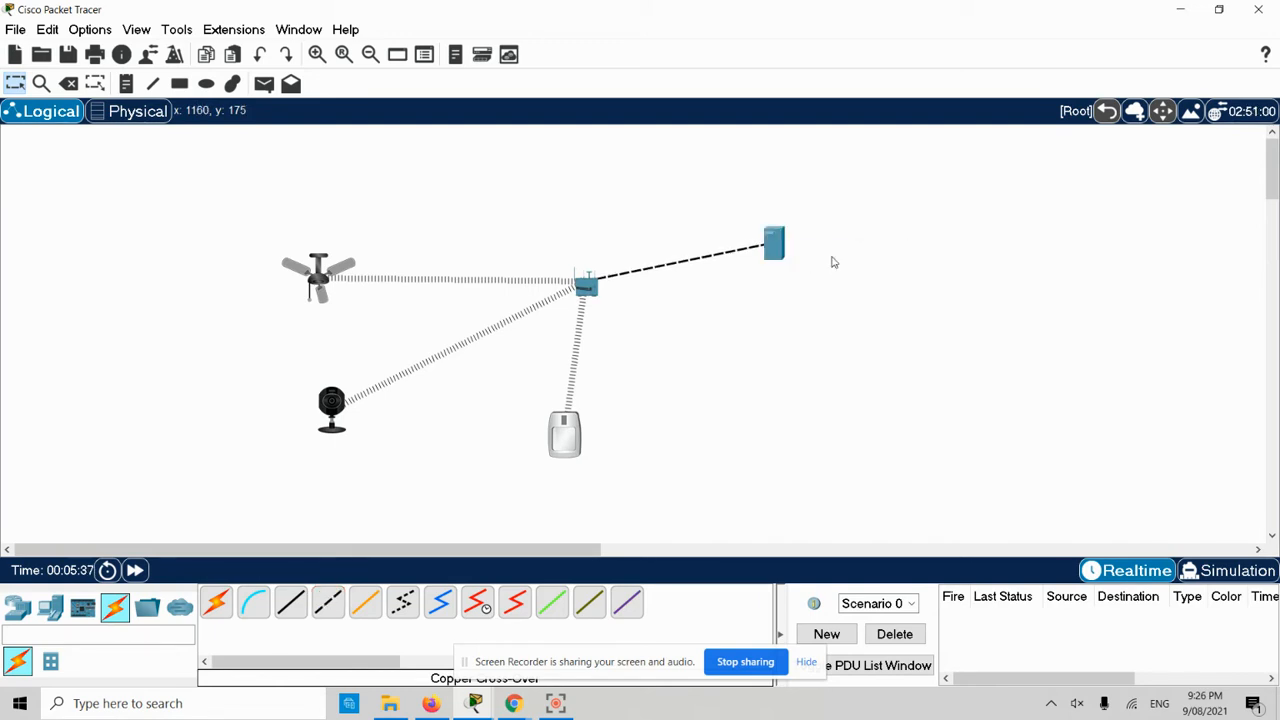
pyautogui.click(779, 252)
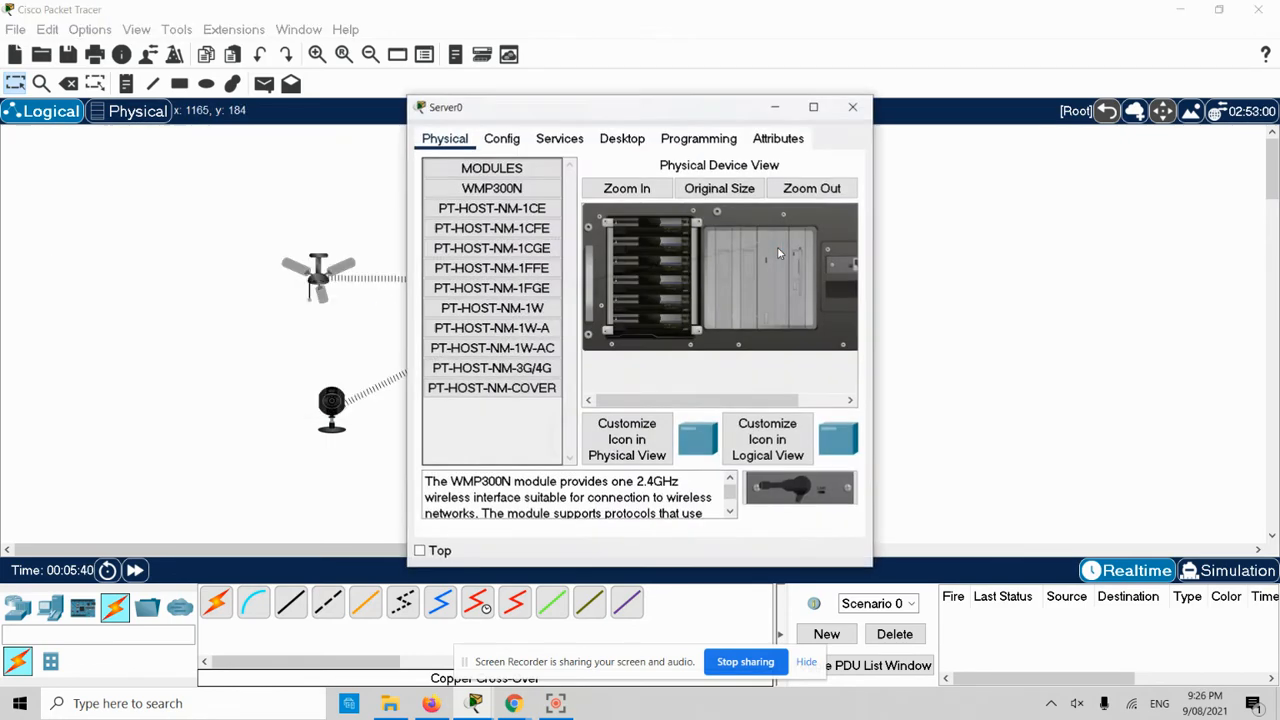
# - Maximize the Server0 window and switch its IoT registration server service On
pyautogui.doubleClick(561, 116)
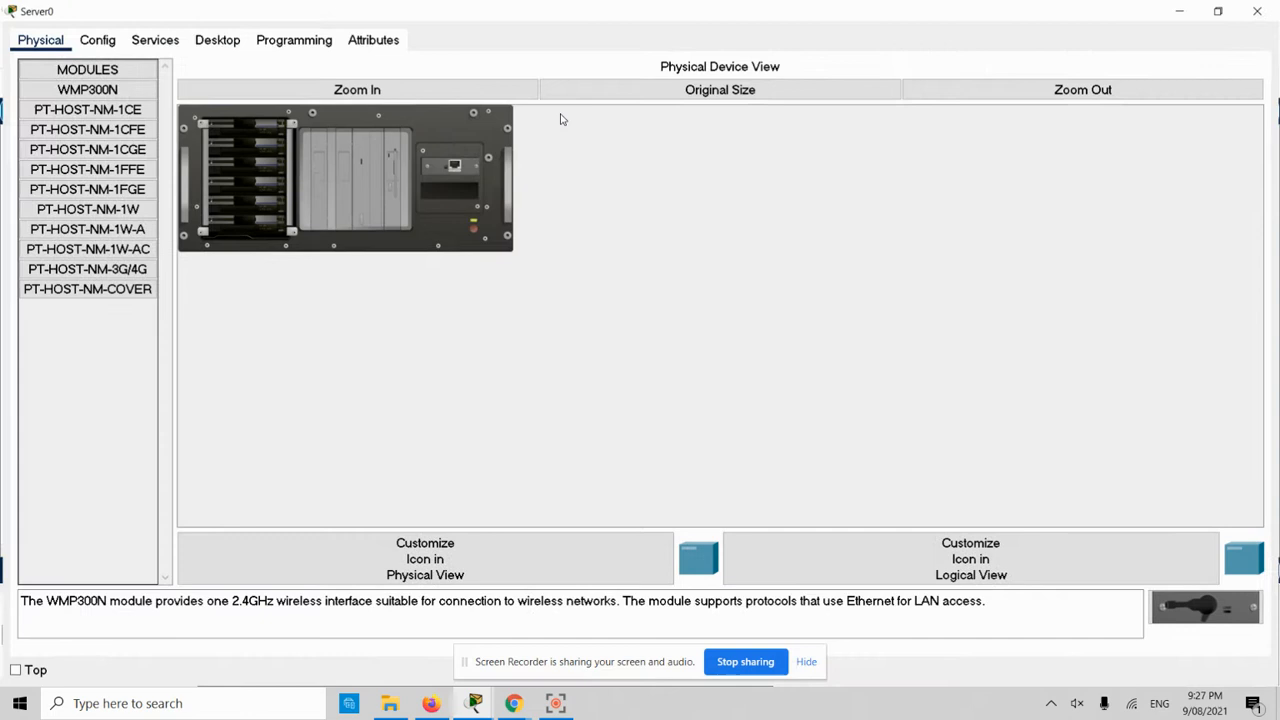
pyautogui.click(168, 39)
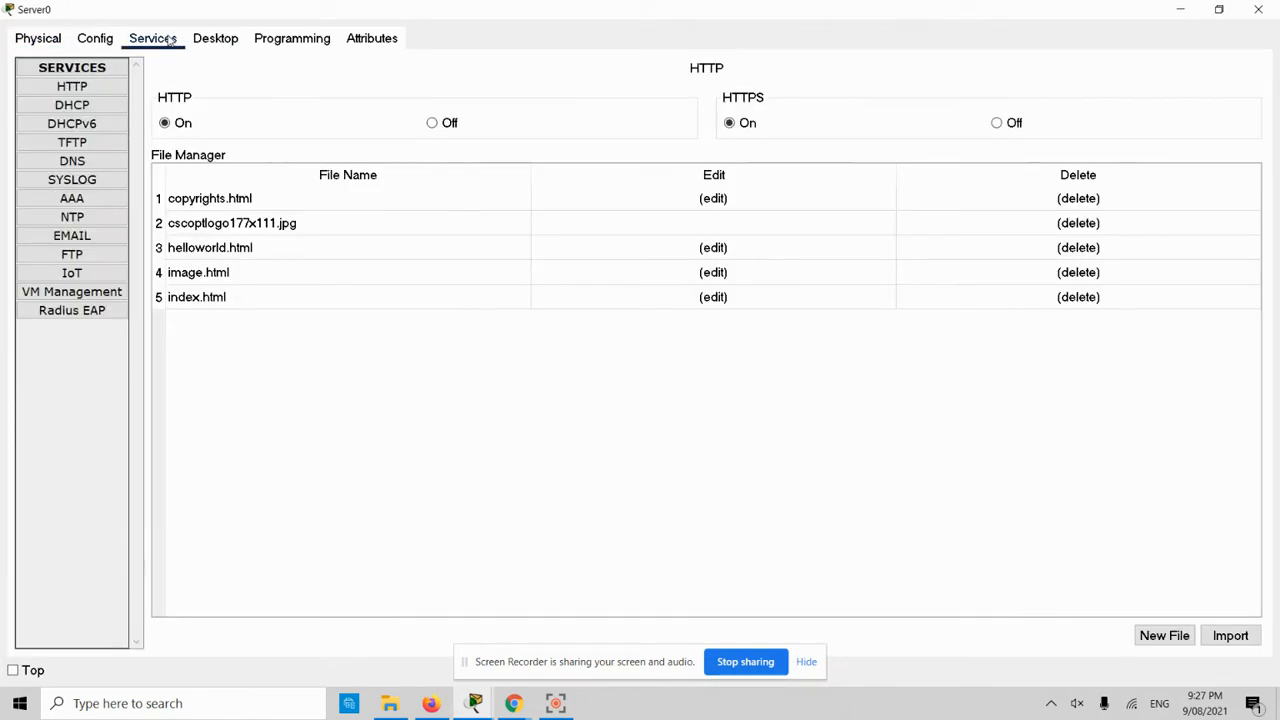
pyautogui.click(77, 275)
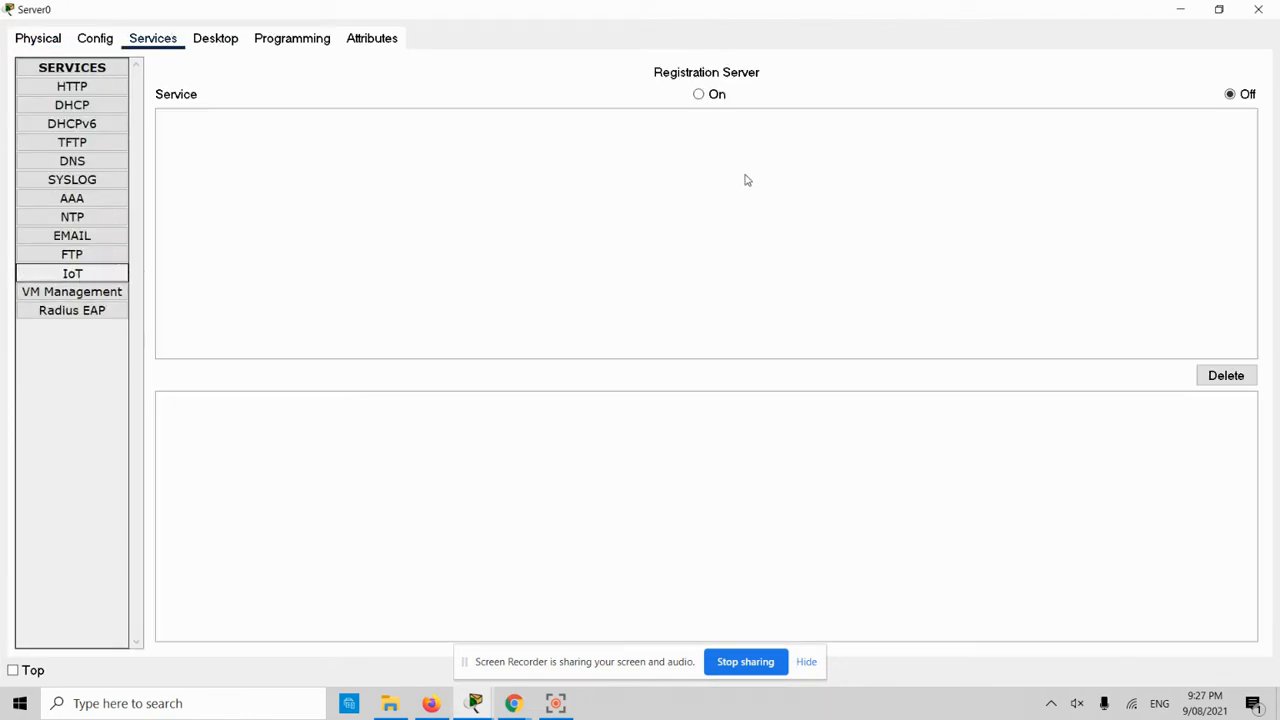
pyautogui.click(698, 94)
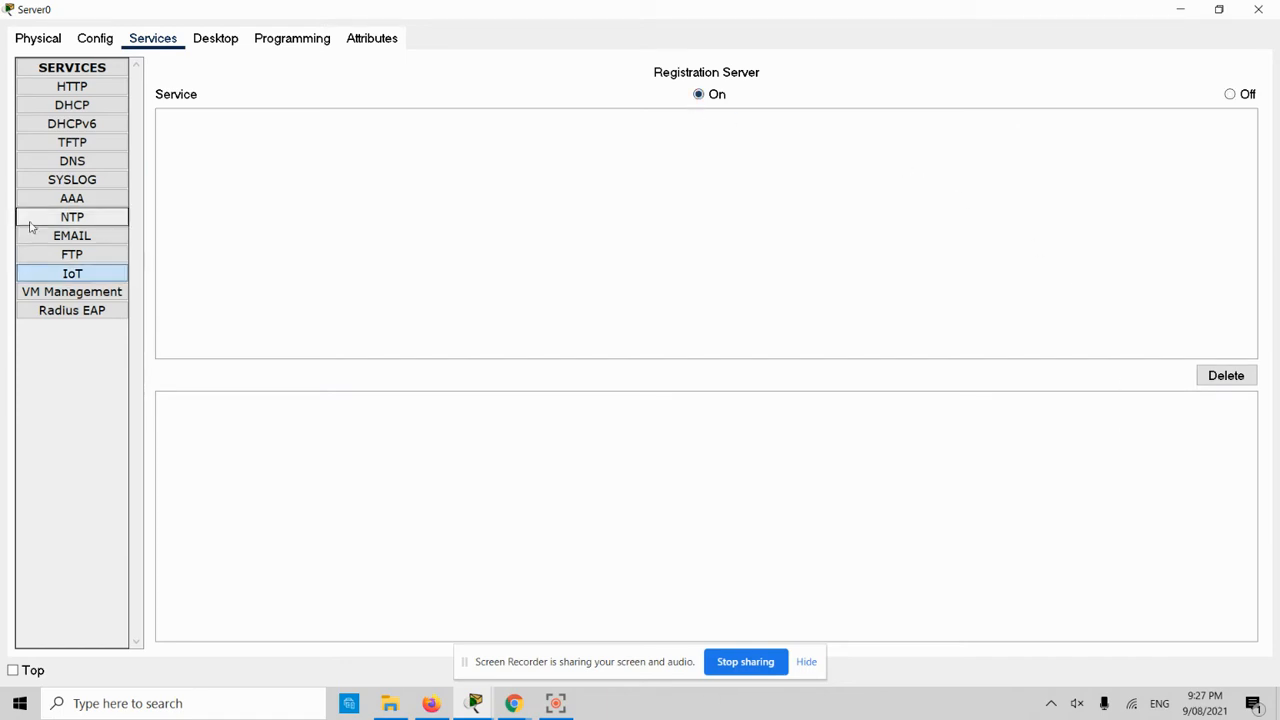
pyautogui.click(91, 109)
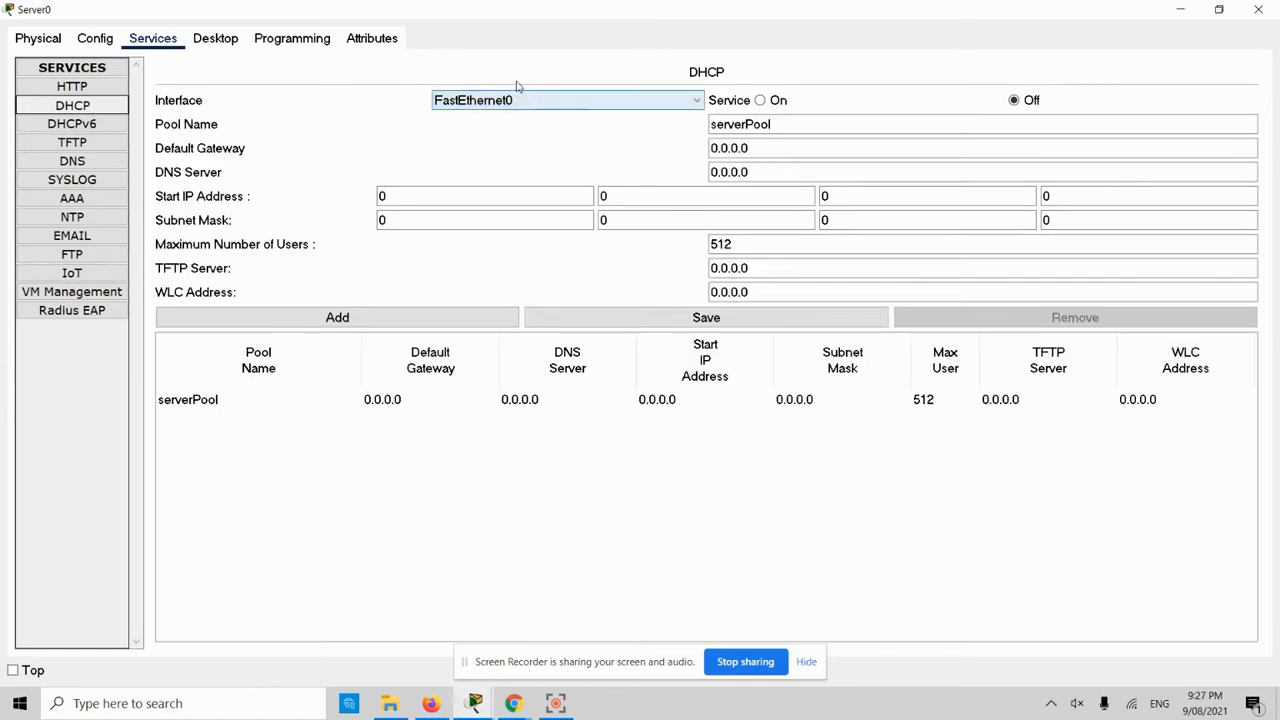
# - Turn DHCP on and rename the pool to 'Smart Home Router'
pyautogui.click(761, 101)
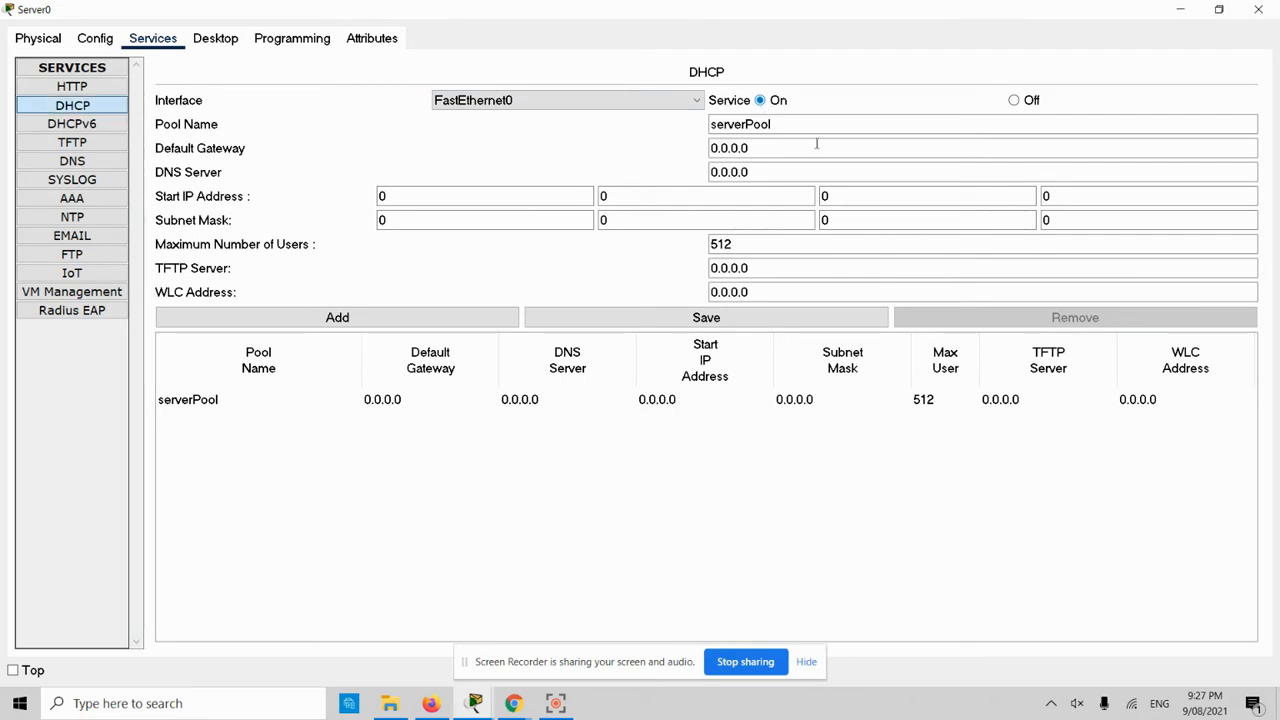
pyautogui.click(785, 128)
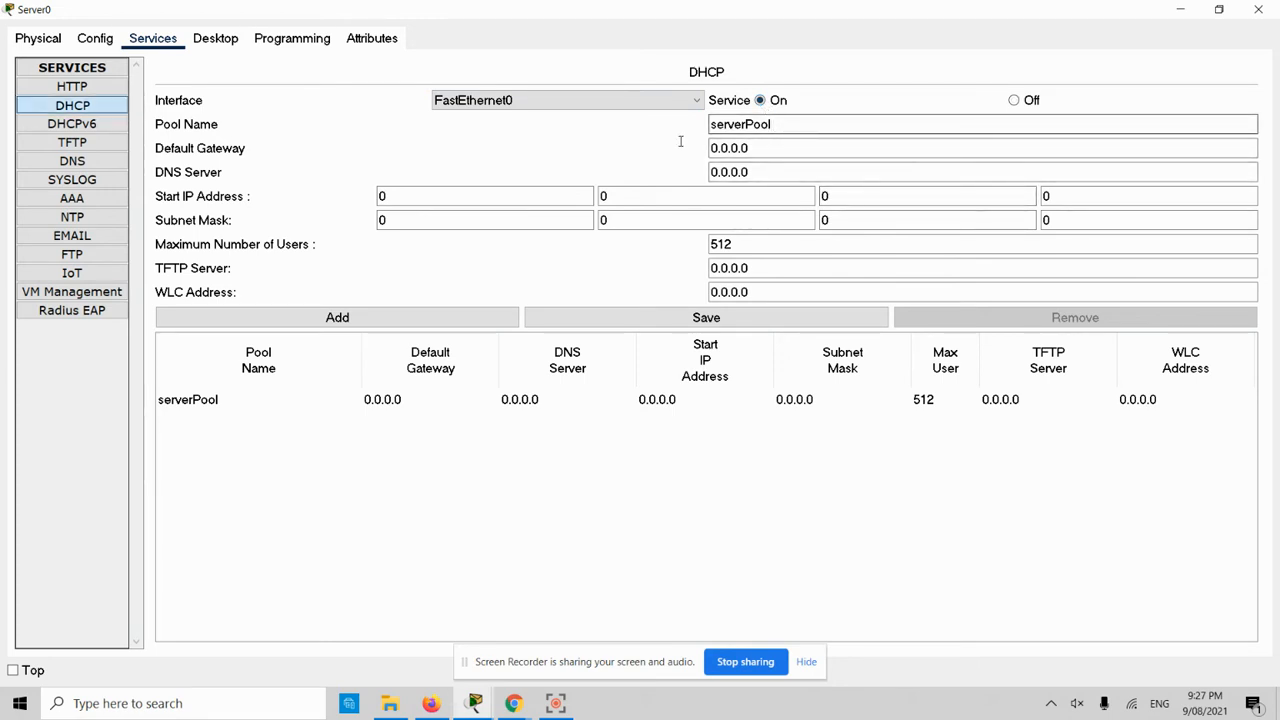
pyautogui.moveTo(770, 129); pyautogui.dragTo(701, 132)
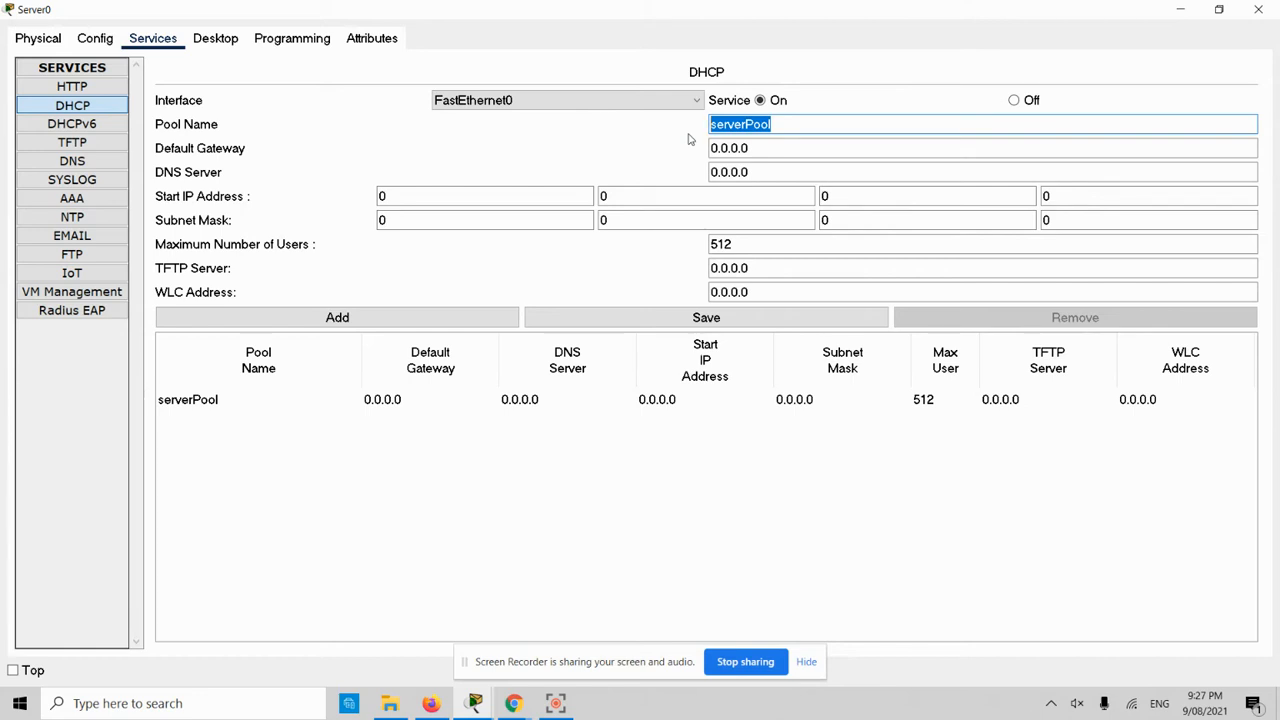
pyautogui.write('Home Router')
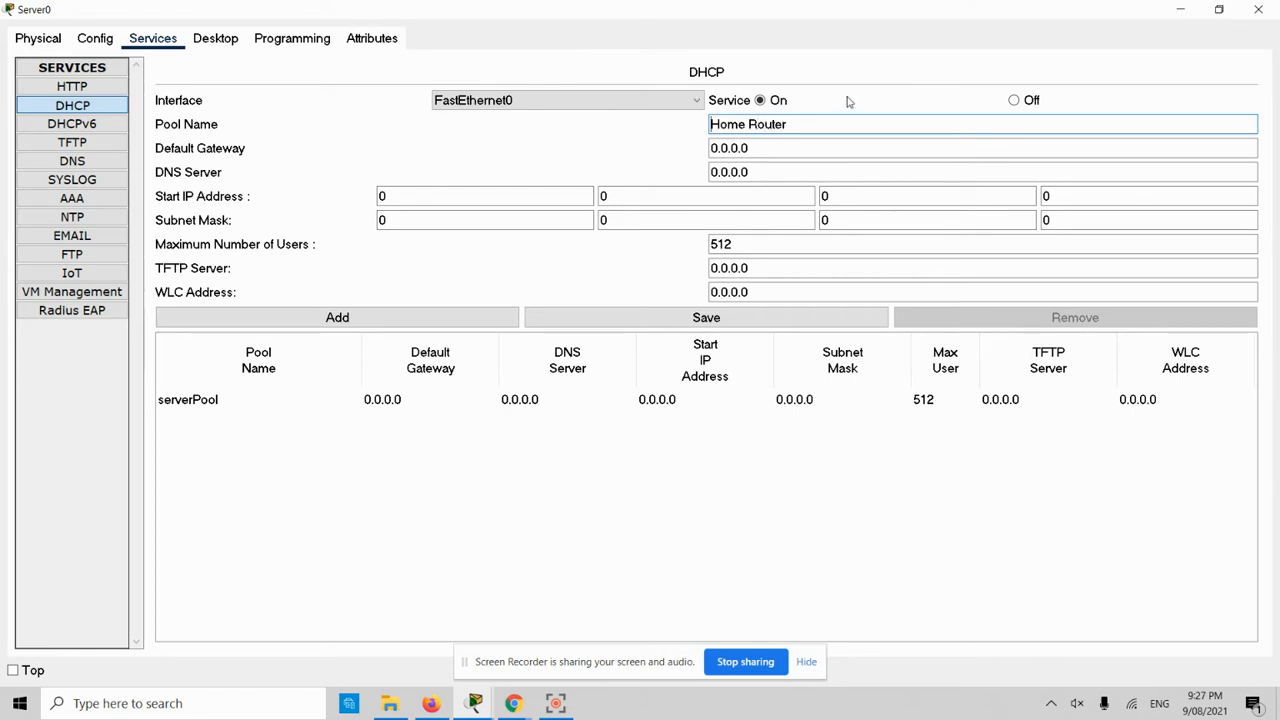
pyautogui.press('Home')
pyautogui.write('Smart')
# - Set the pool's default gateway to 172.16.50.1 and DNS server to 172.16.50.2
pyautogui.click(766, 162)
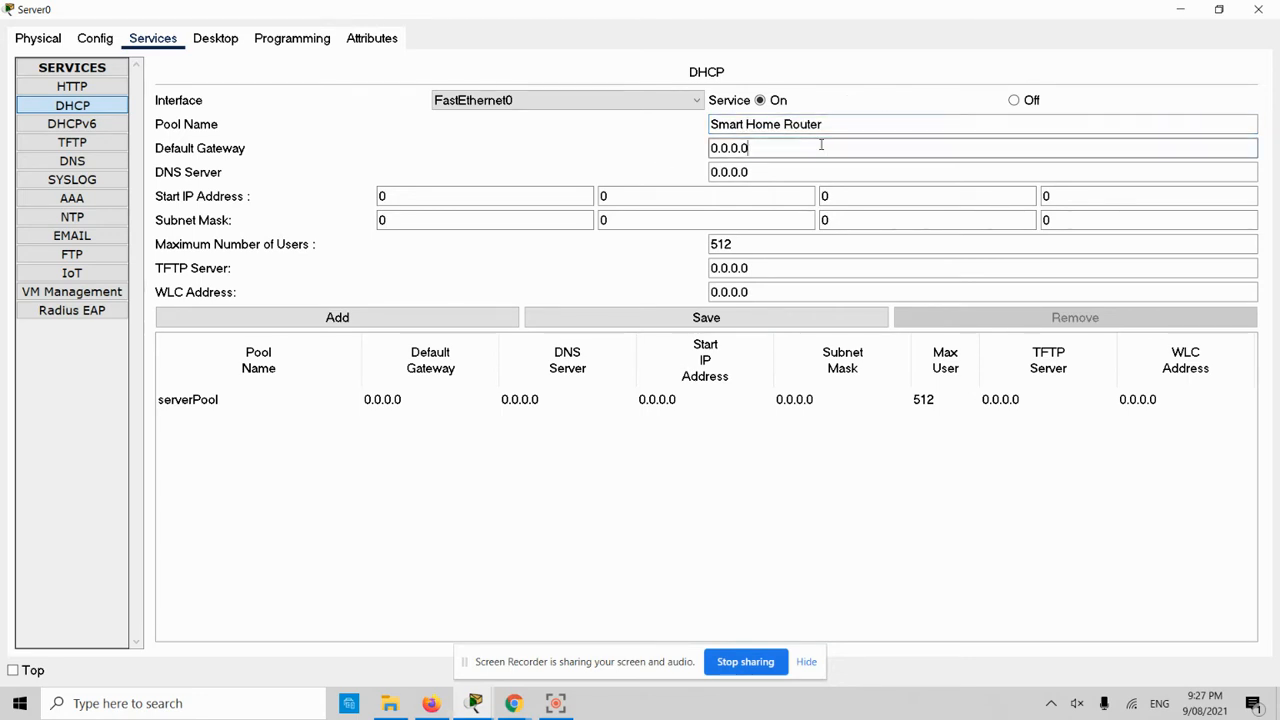
pyautogui.press('BackSpace')
pyautogui.press('BackSpace')
pyautogui.press('BackSpace')
pyautogui.press('BackSpace')
pyautogui.press('BackSpace')
pyautogui.press('BackSpace')
pyautogui.press('BackSpace')
pyautogui.write('172.')
pyautogui.write('5')
pyautogui.press('BackSpace')
pyautogui.write('16.50.1')
pyautogui.press('Tab')
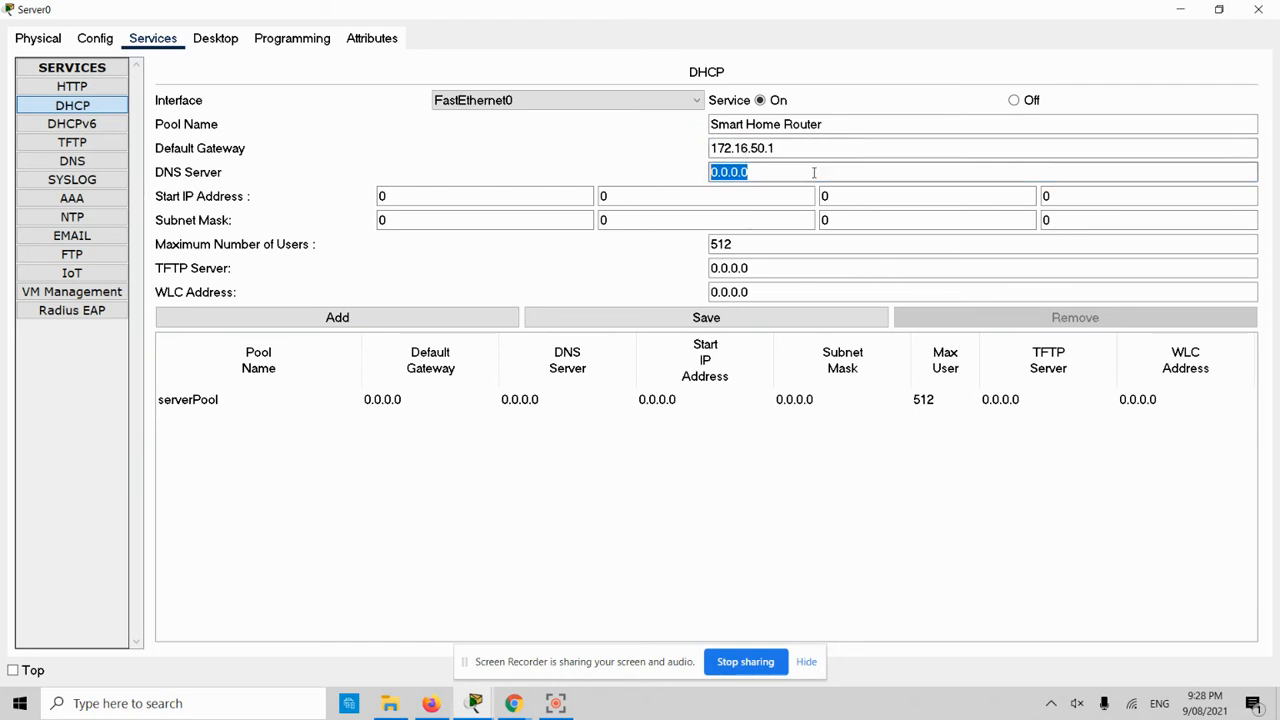
pyautogui.write('1')
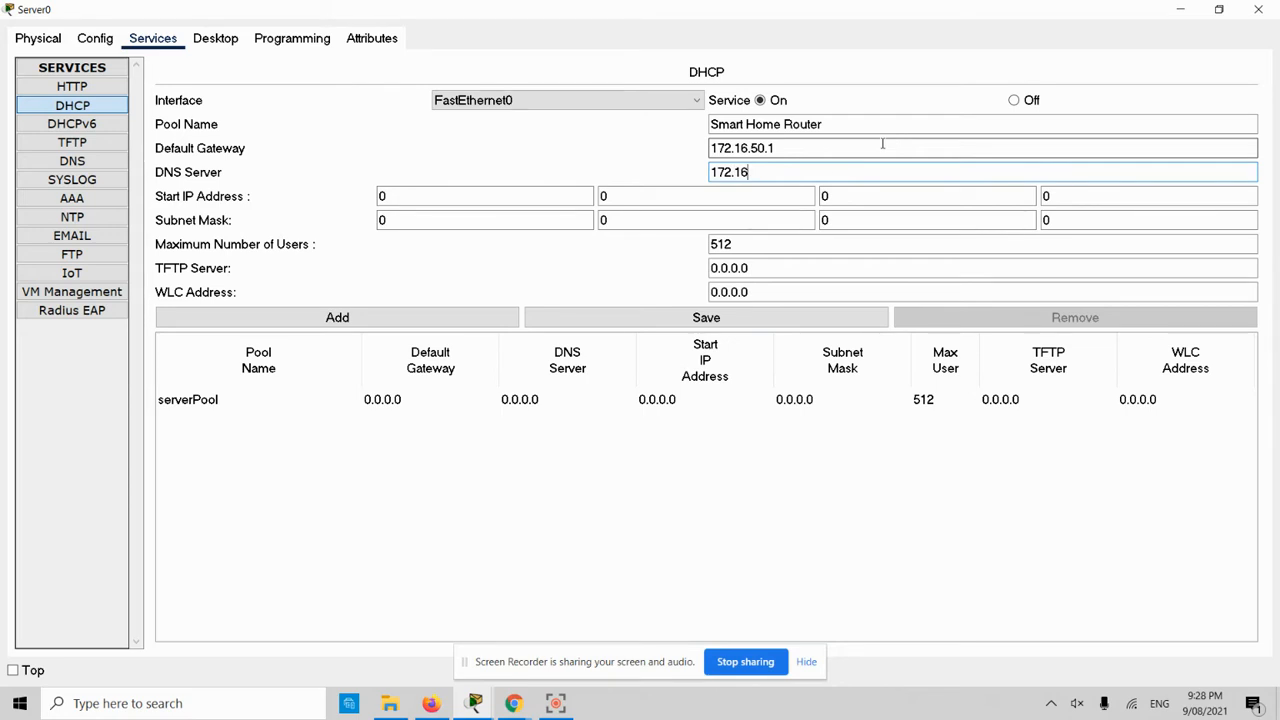
pyautogui.write('72.16.50.')
pyautogui.write('2')
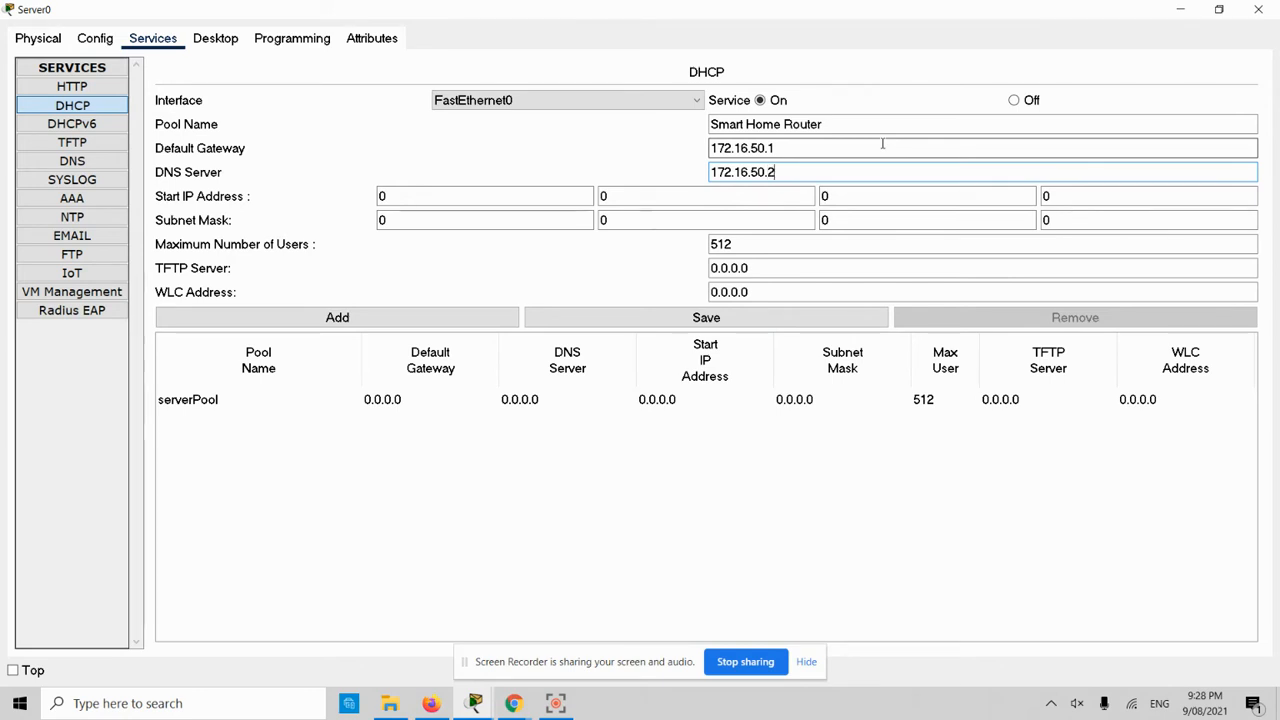
pyautogui.click(457, 200)
# - Enter 172.16.50.3 as the DHCP start IP address
pyautogui.write('172')
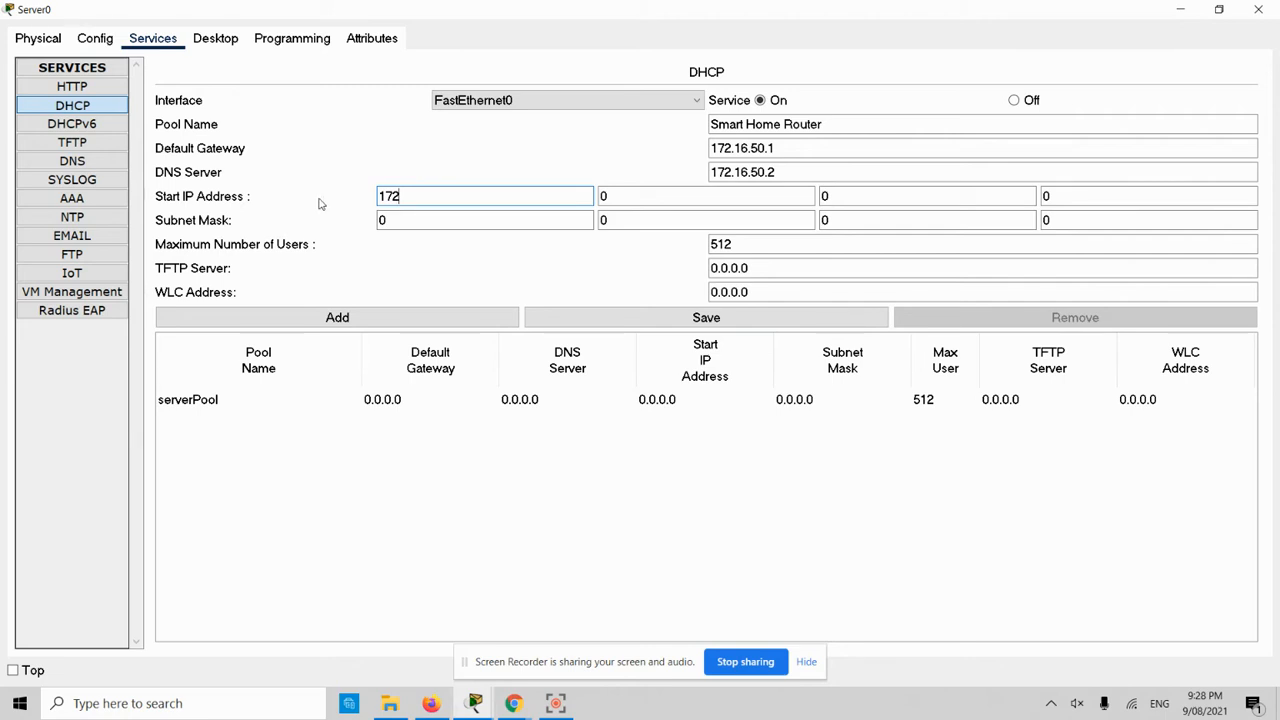
pyautogui.moveTo(430, 197); pyautogui.dragTo(313, 204)
pyautogui.write('17')
pyautogui.press('Tab')
pyautogui.write('50')
pyautogui.press('Tab')
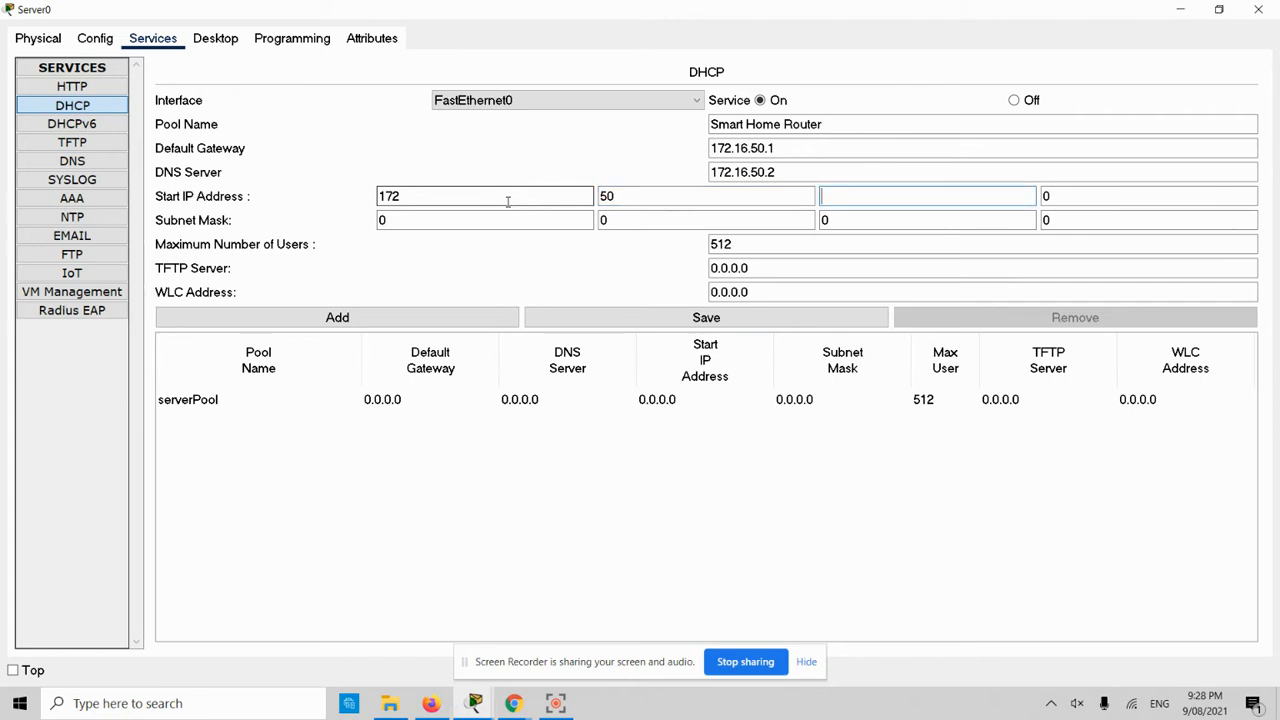
pyautogui.moveTo(642, 199); pyautogui.dragTo(492, 194)
pyautogui.write('16')
pyautogui.click(902, 199)
pyautogui.write('50')
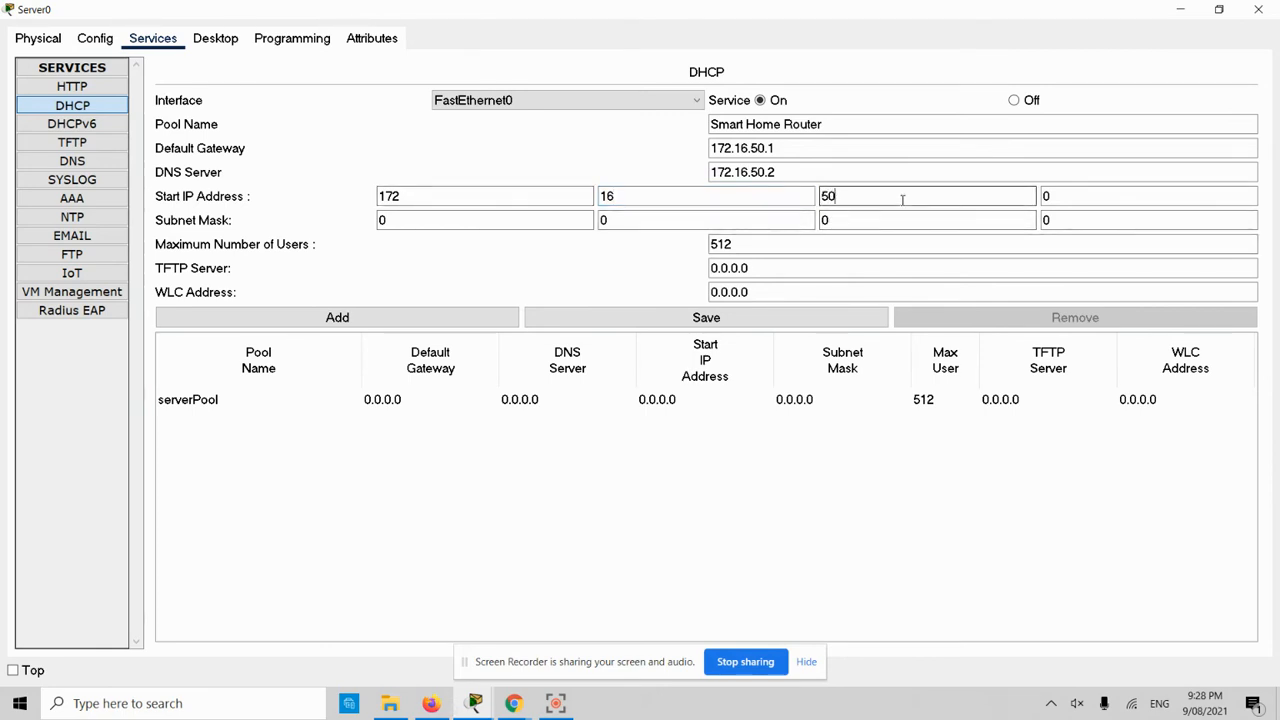
pyautogui.doubleClick(1060, 196)
pyautogui.write('3')
# - Set the subnet mask to 255.255.255.0 and maximum users to 30
pyautogui.doubleClick(382, 220)
pyautogui.write('25')
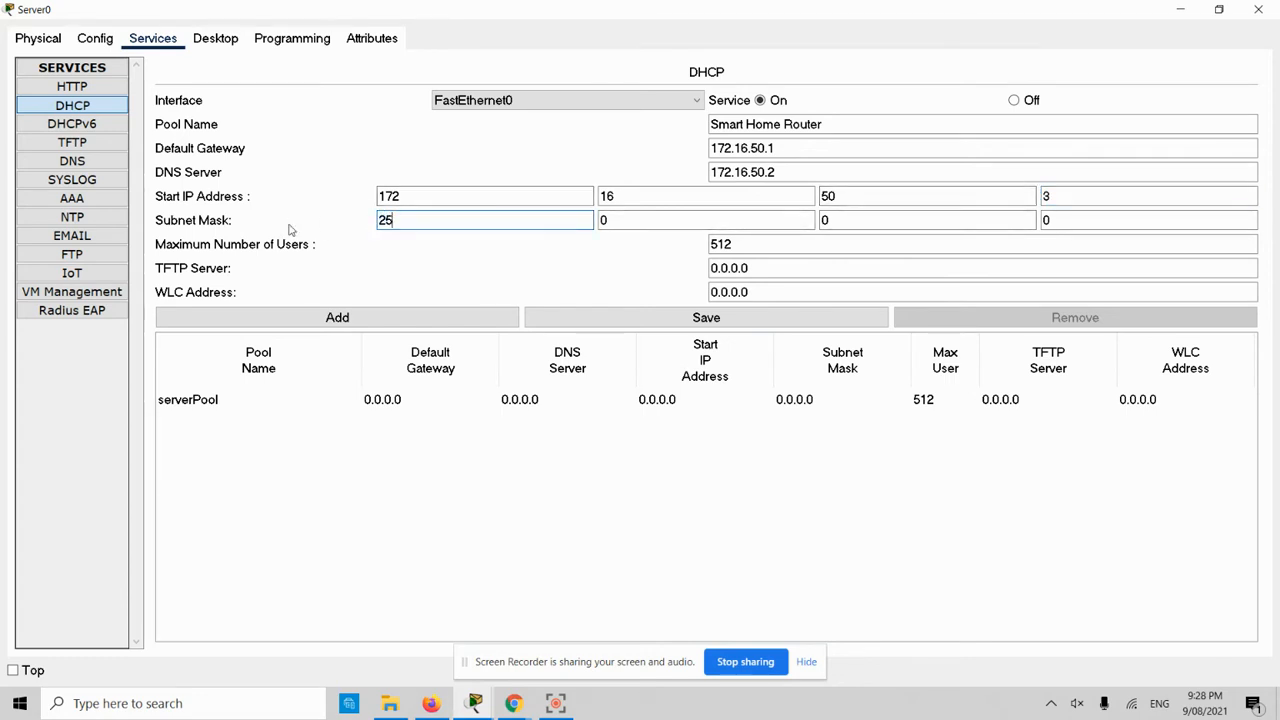
pyautogui.write('5')
pyautogui.press('Tab')
pyautogui.write('255')
pyautogui.press('Tab')
pyautogui.write('255')
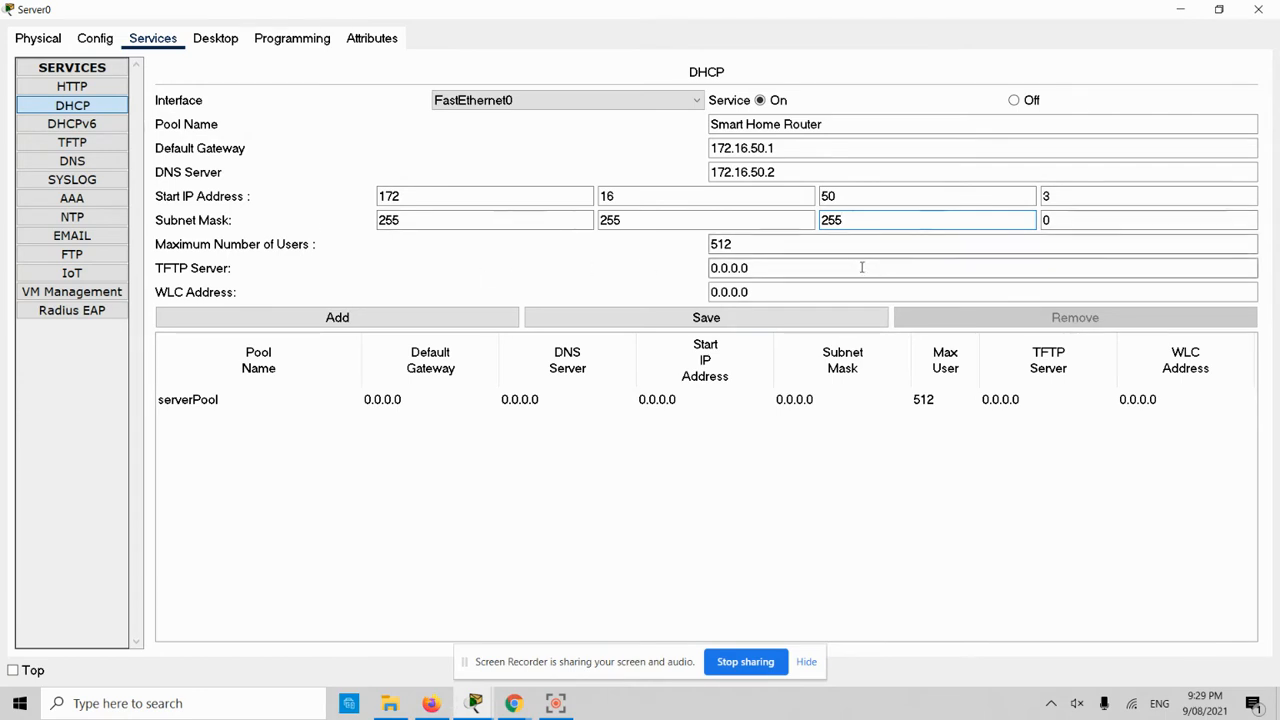
pyautogui.click(746, 247)
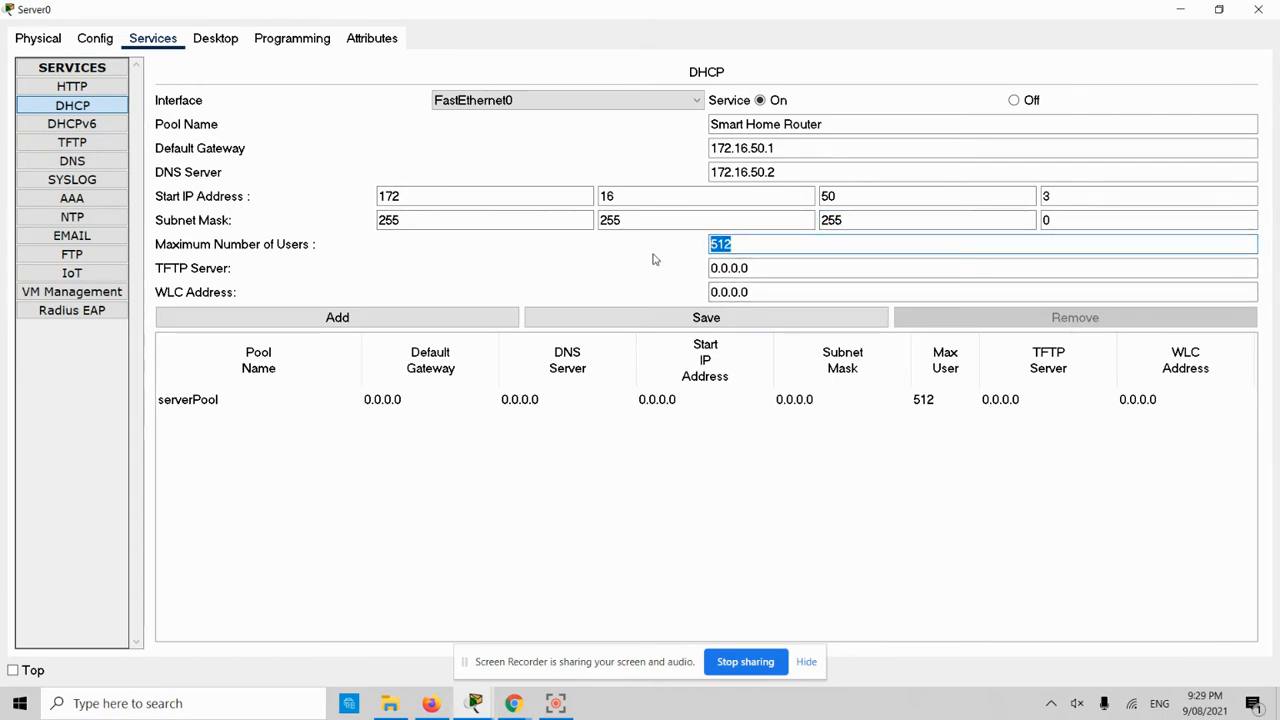
pyautogui.write('30')
pyautogui.click(103, 42)
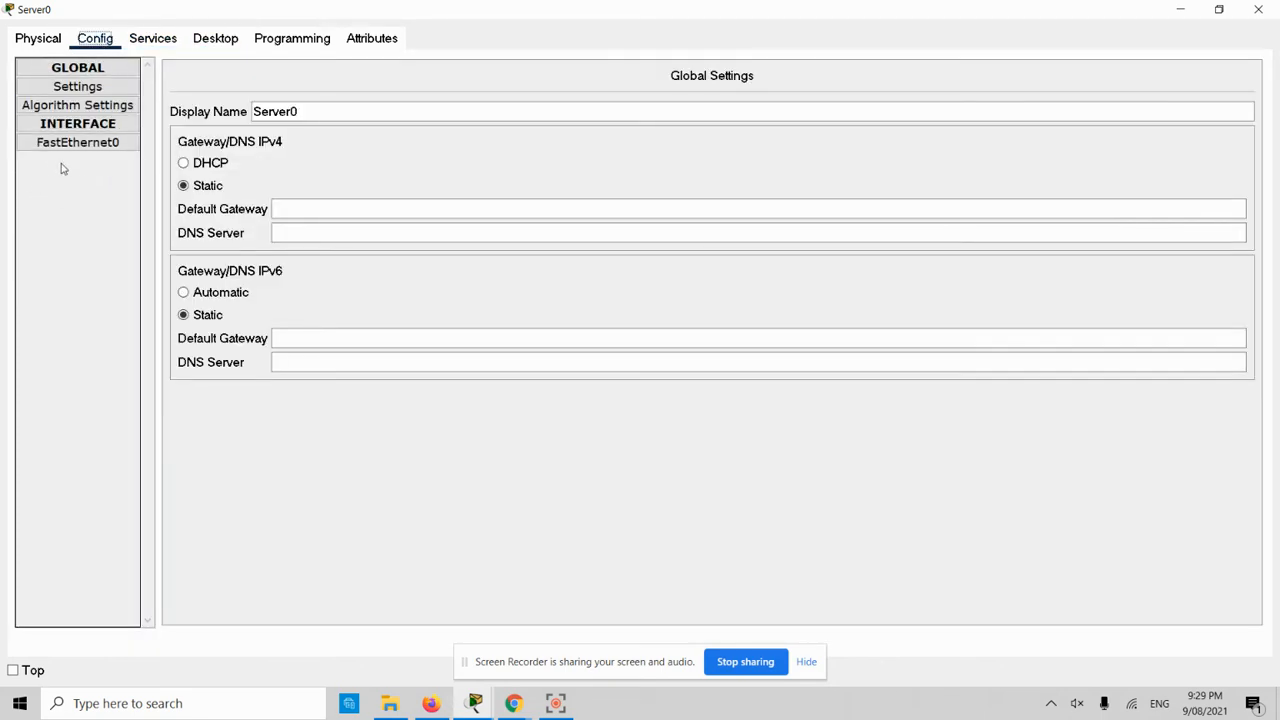
# - Give FastEthernet0 static IP 172.16.50.2 with subnet mask 255.255.255.0
pyautogui.click(79, 143)
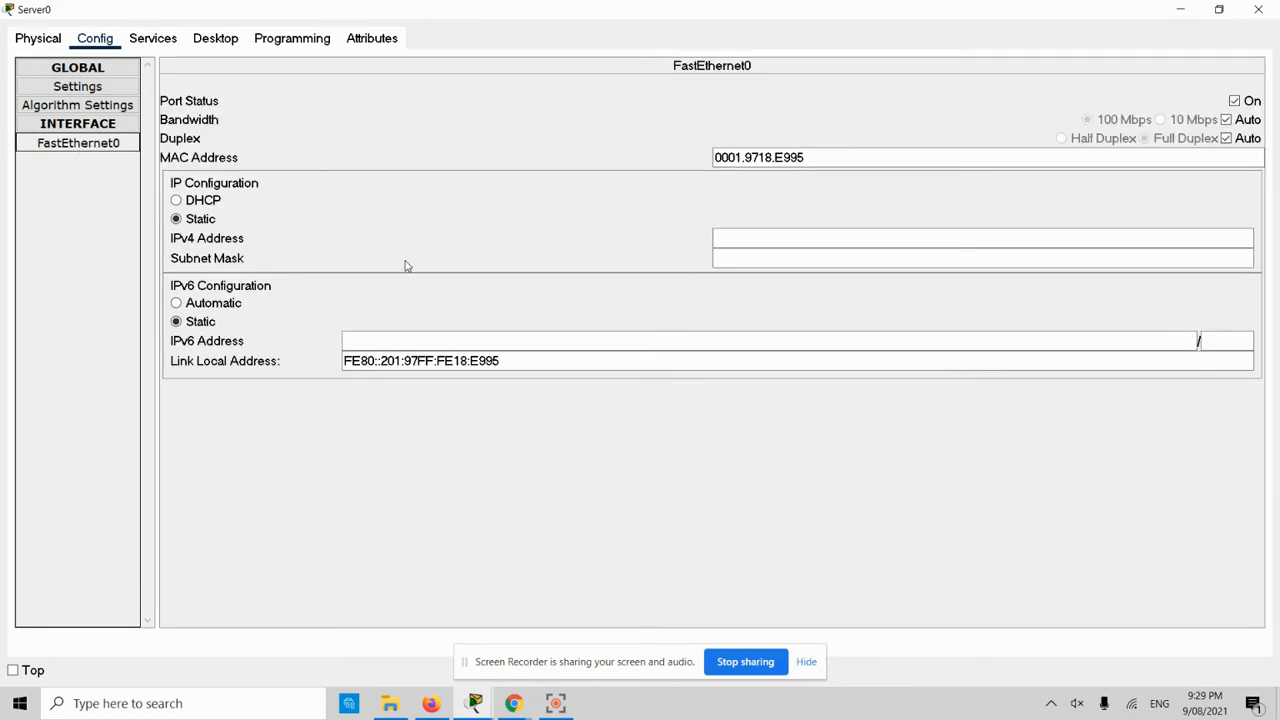
pyautogui.click(749, 245)
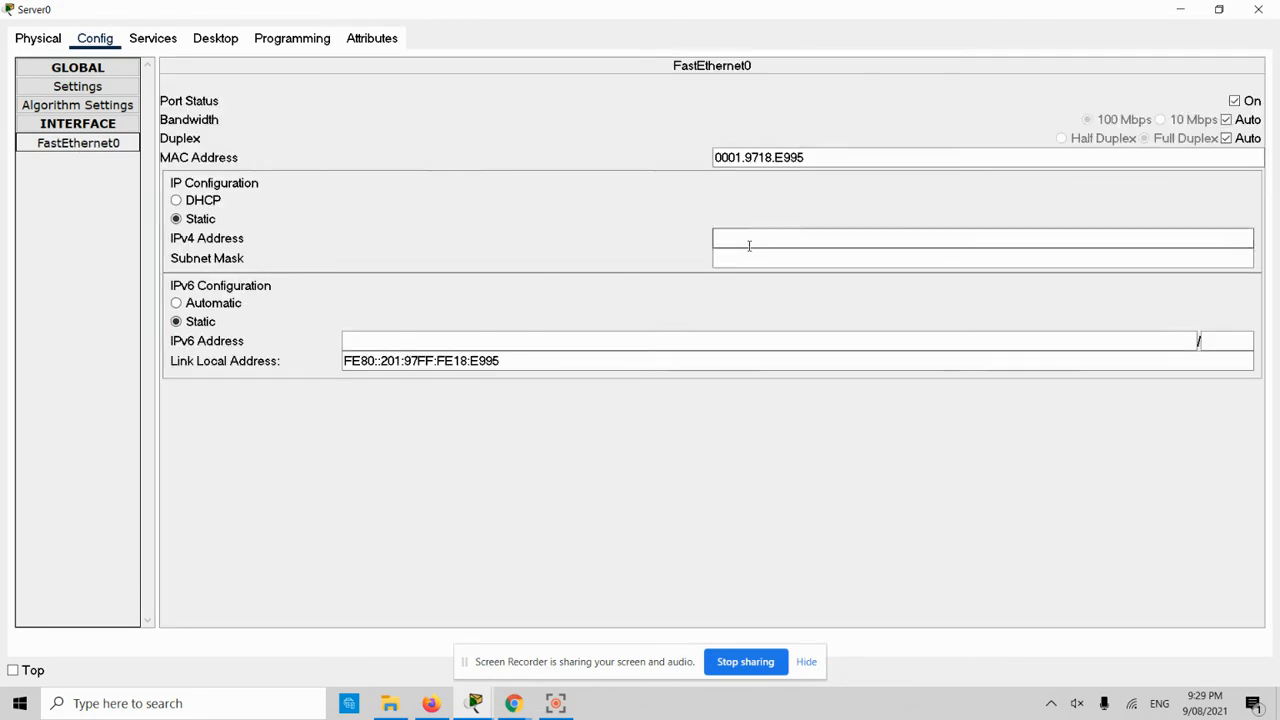
pyautogui.write('172.16.50.2')
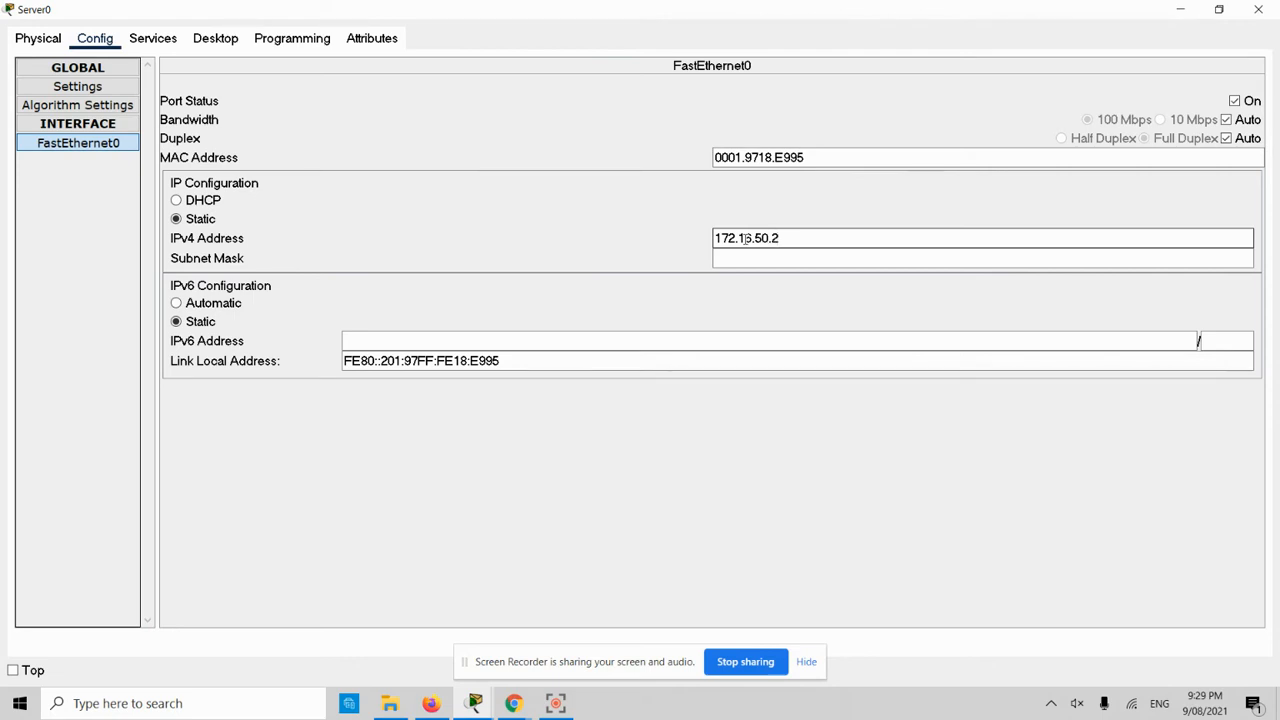
pyautogui.press('Tab')
pyautogui.click(765, 258)
pyautogui.doubleClick(765, 258)
pyautogui.write('255.255.255.0')
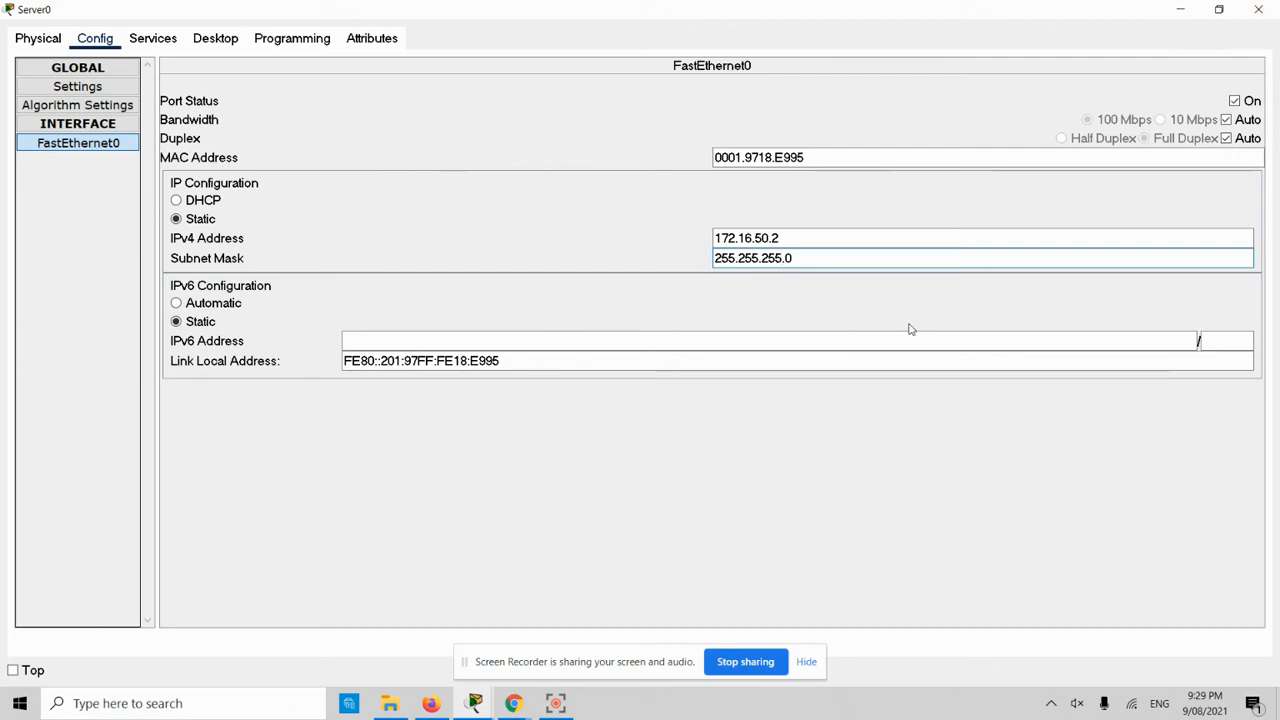
pyautogui.click(153, 38)
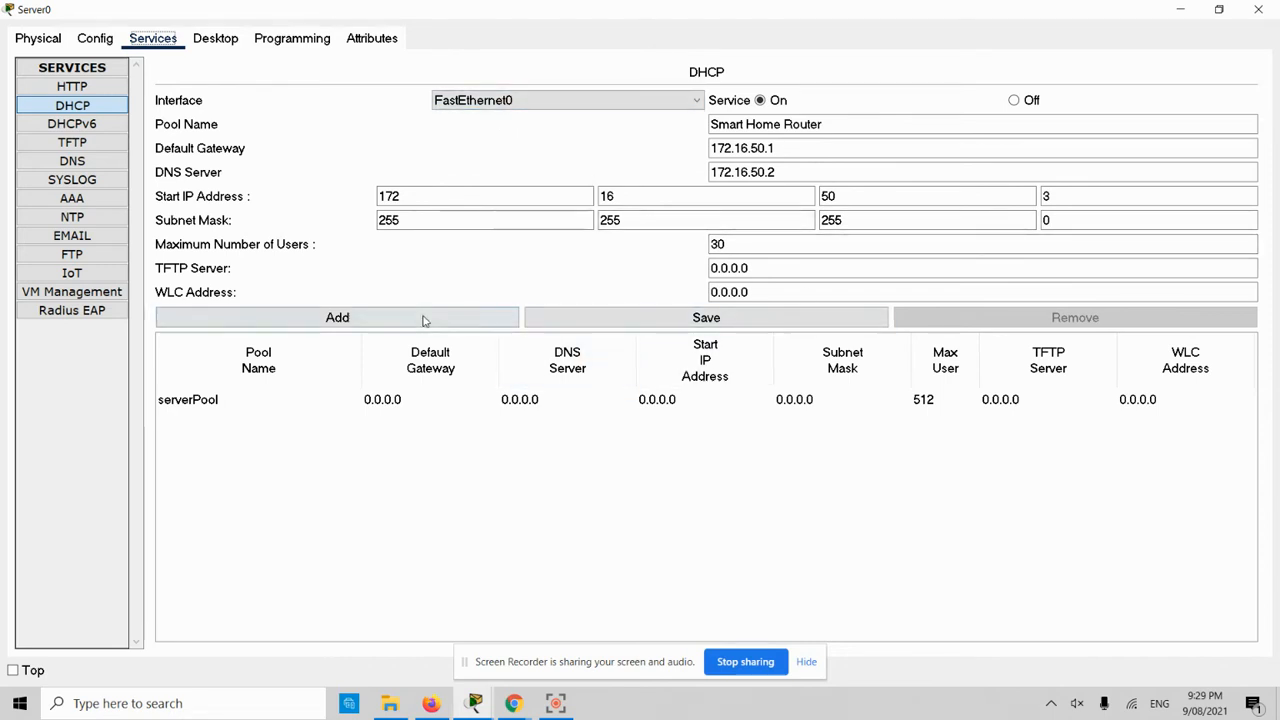
# - Add the Smart Home Router pool to the DHCP table and save it
pyautogui.click(341, 318)
pyautogui.click(512, 399)
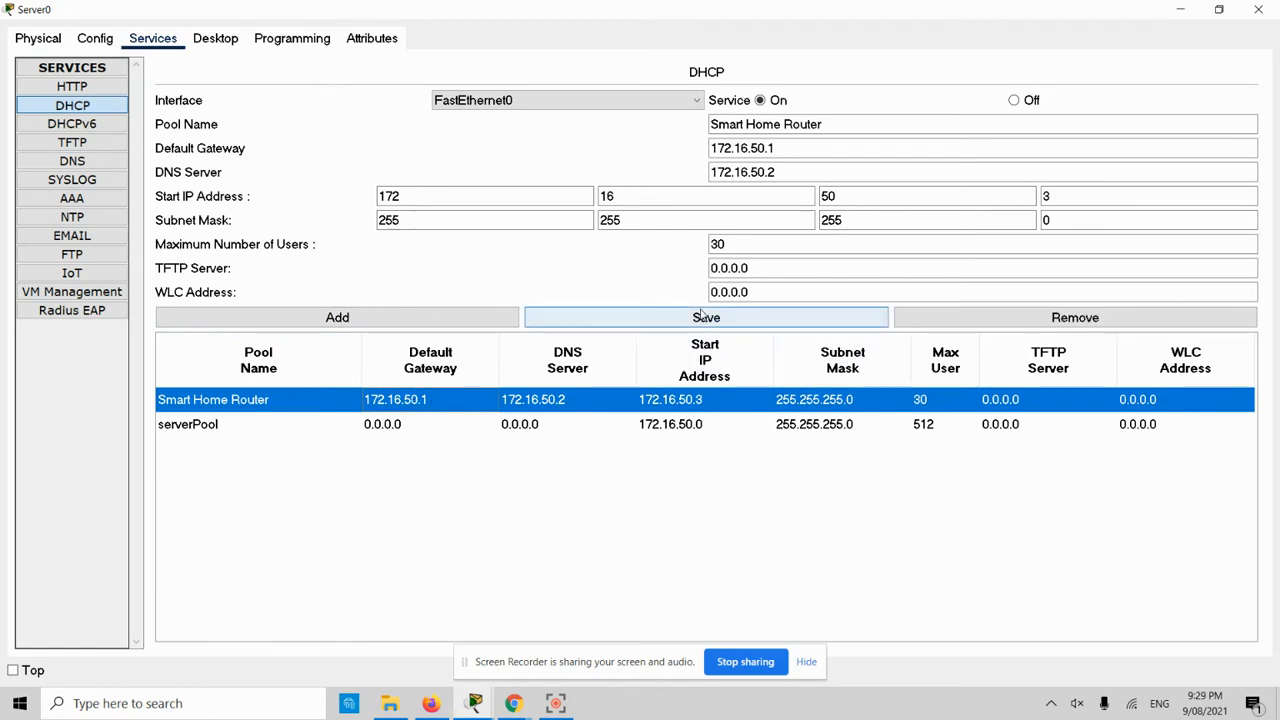
pyautogui.click(695, 325)
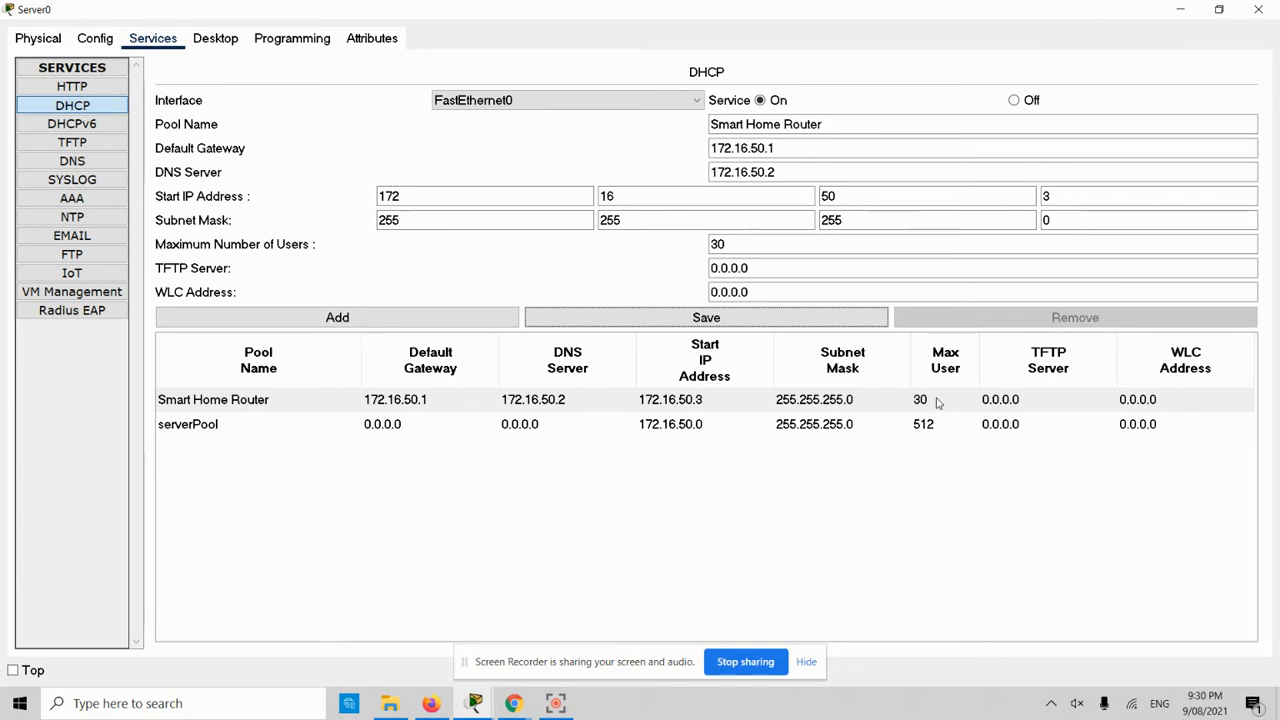
# - Select serverPool and reset its start IP address to 0.0.0.0
pyautogui.click(790, 425)
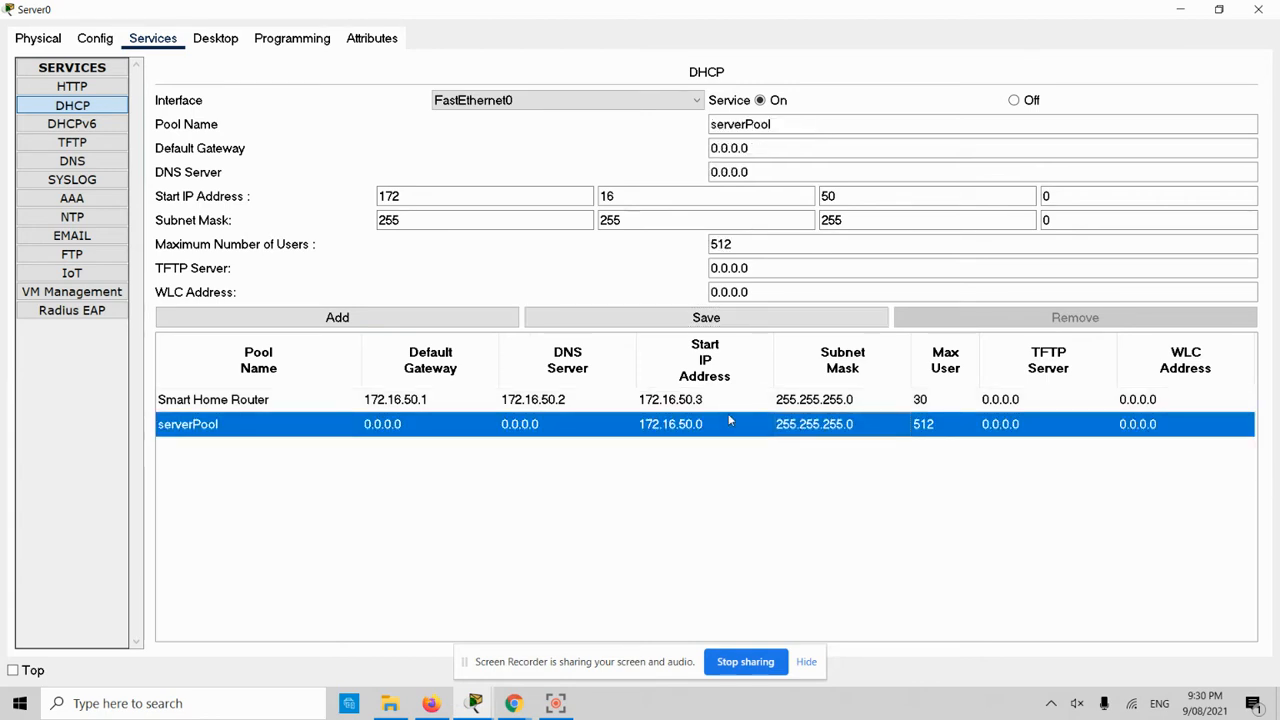
pyautogui.click(436, 197)
pyautogui.write('0')
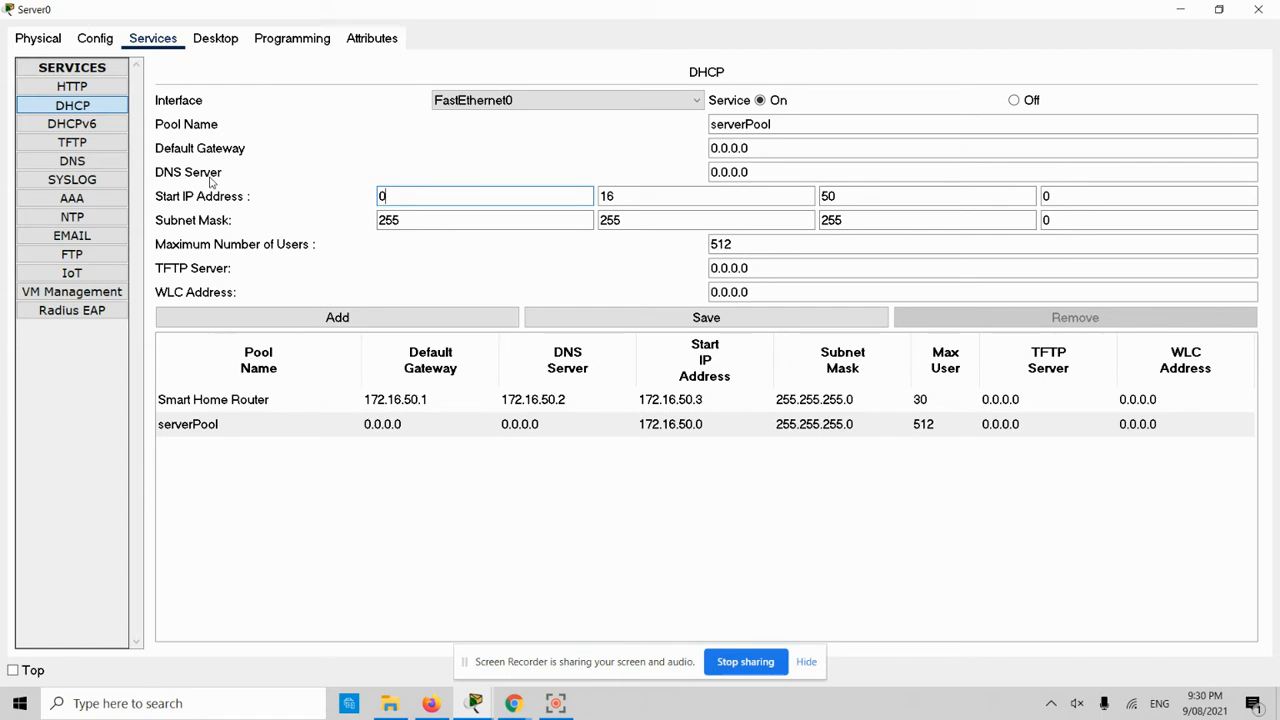
pyautogui.click(782, 202)
pyautogui.write('0')
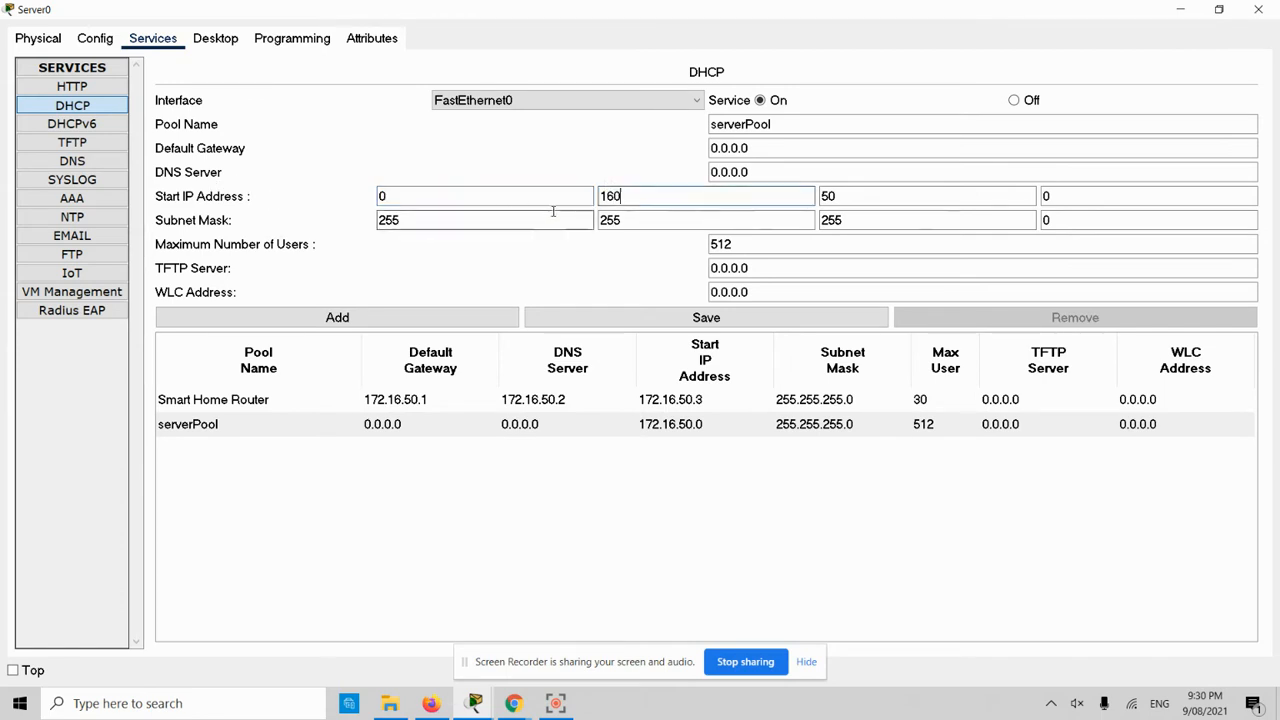
pyautogui.doubleClick(782, 202)
pyautogui.write('0')
pyautogui.press('Tab')
pyautogui.write('500')
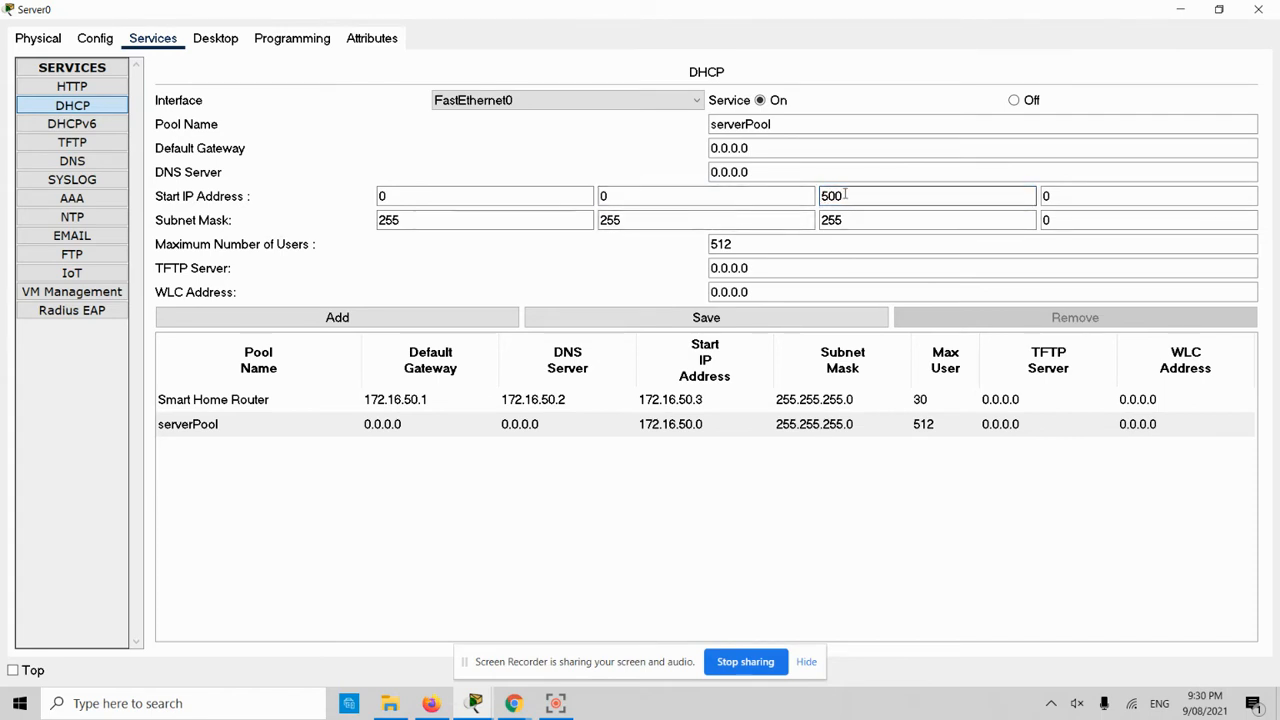
pyautogui.press('BackSpace')
pyautogui.press('BackSpace')
pyautogui.press('BackSpace')
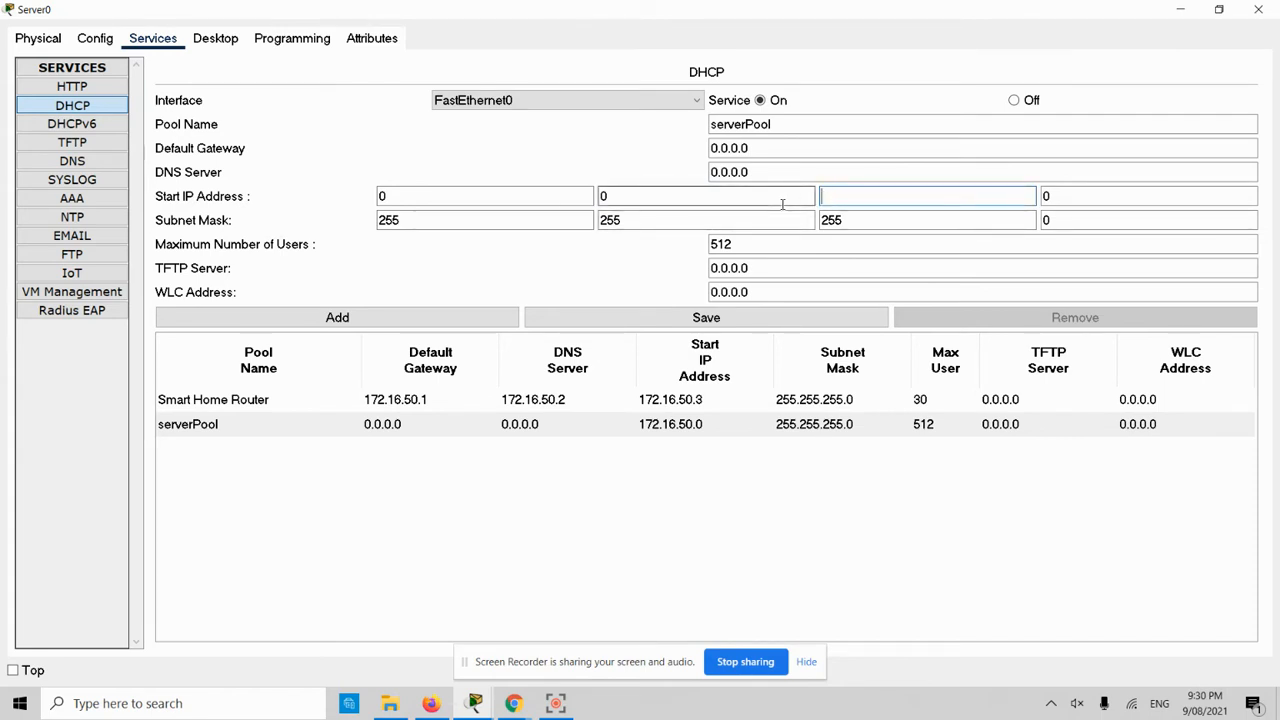
# - Zero serverPool's subnet mask to 0.0.0.0, save, and close the Server0 window
pyautogui.click(465, 220)
pyautogui.write('0')
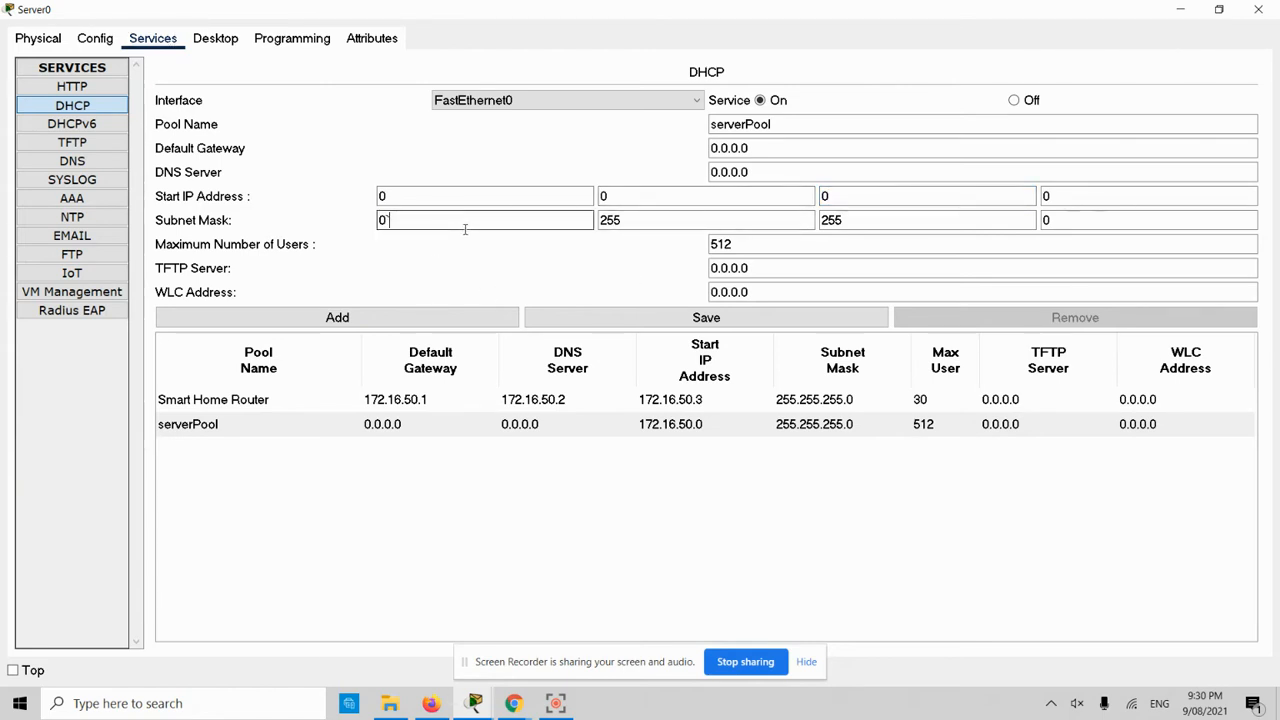
pyautogui.press('BackSpace')
pyautogui.press('Tab')
pyautogui.write('0')
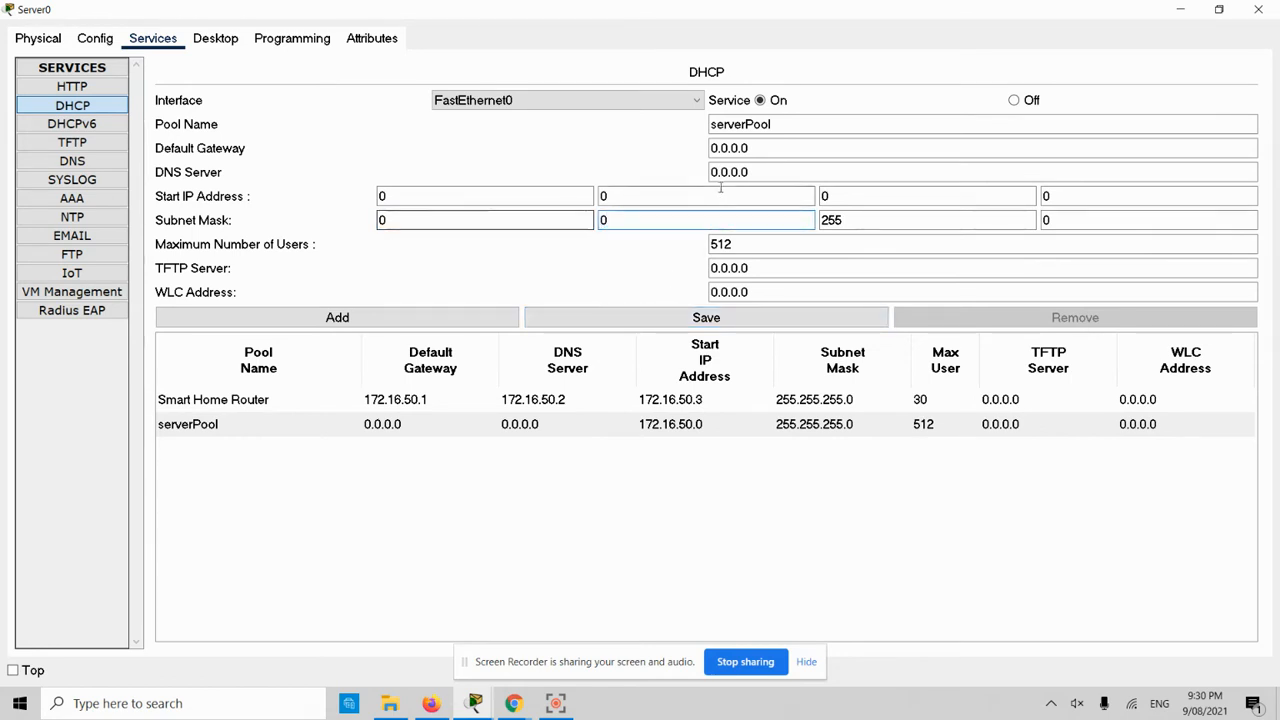
pyautogui.press('Tab')
pyautogui.write('0')
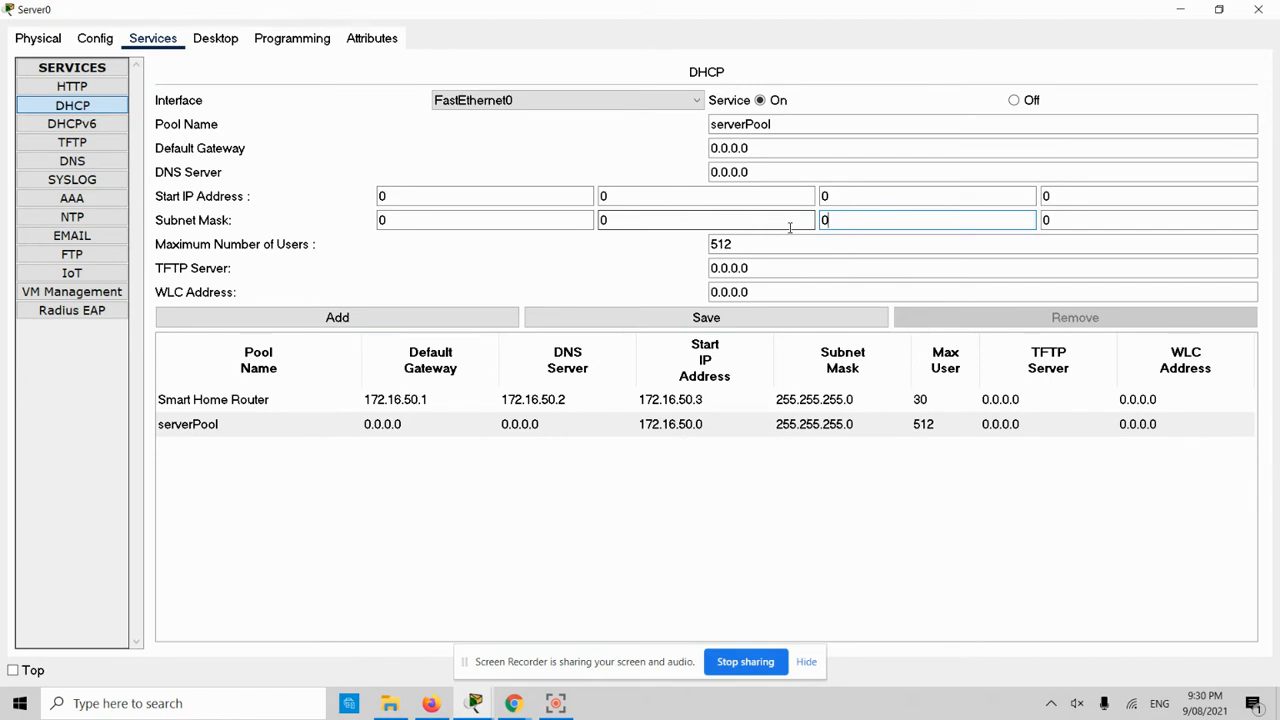
pyautogui.click(694, 321)
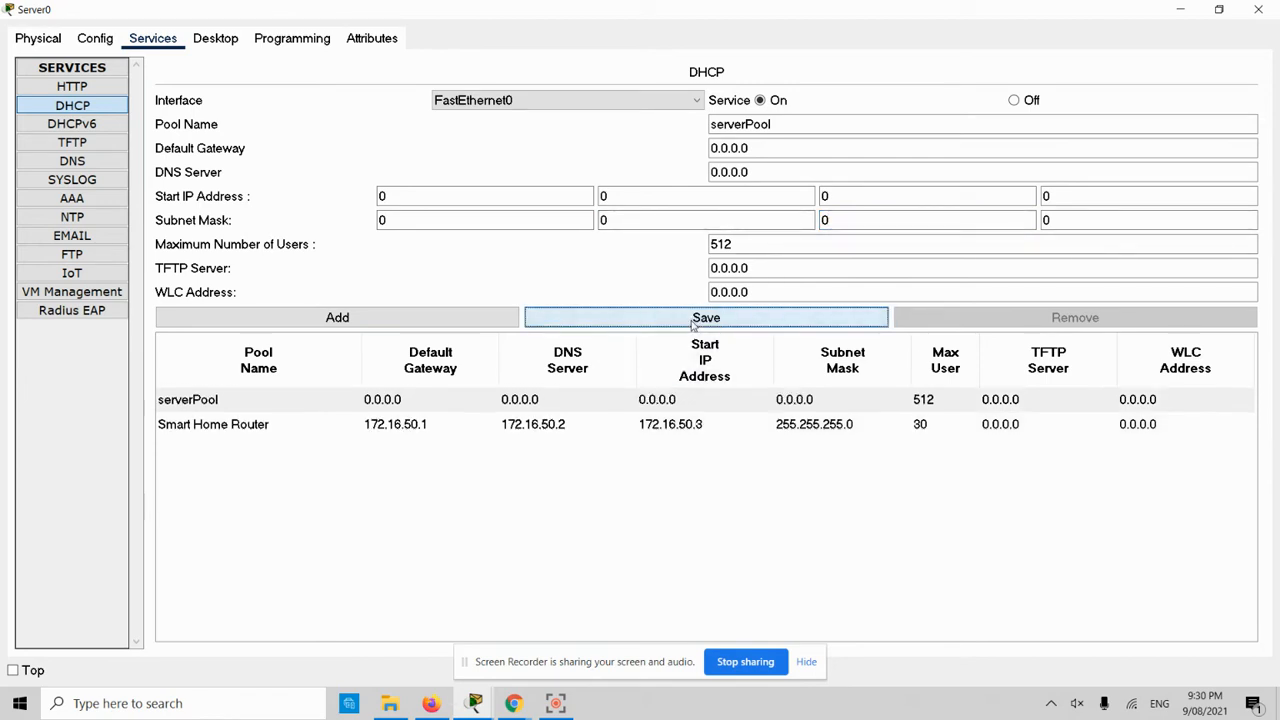
pyautogui.click(1258, 10)
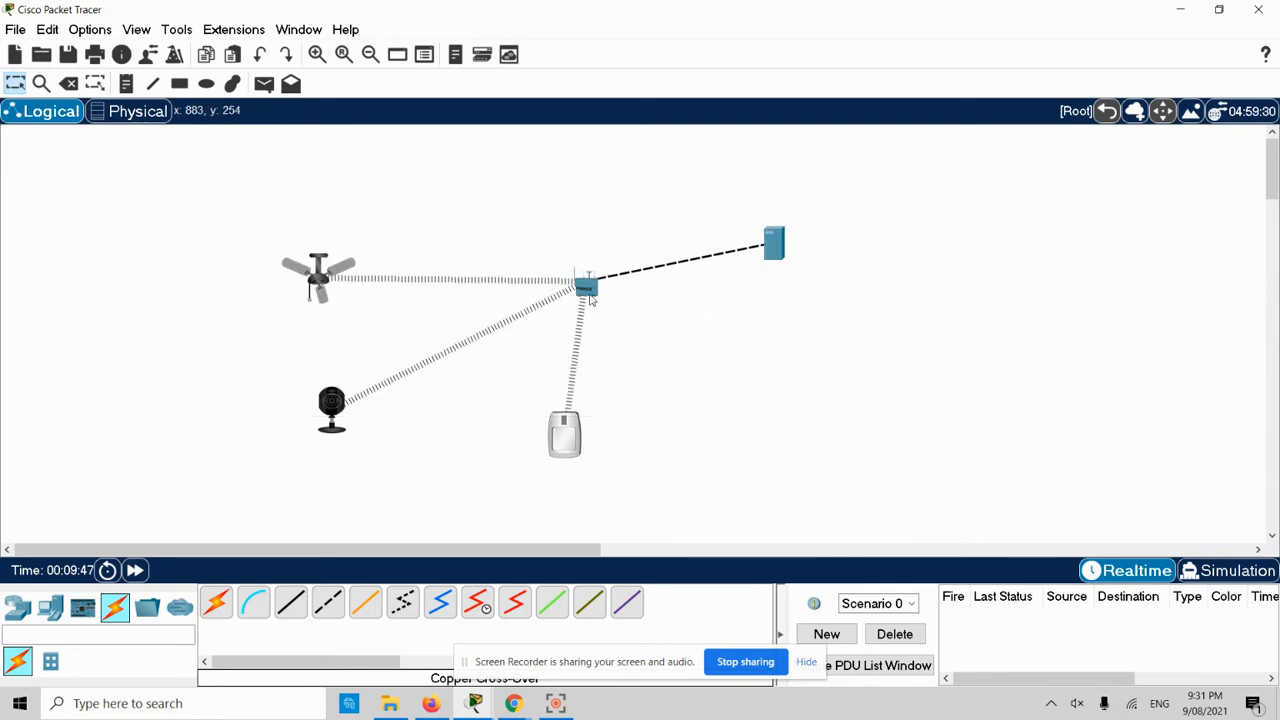
# - Open Home Gateway0's LAN settings and select its IPv4 address 192.168.25.1
pyautogui.moveTo(588, 288)
pyautogui.click(587, 288)
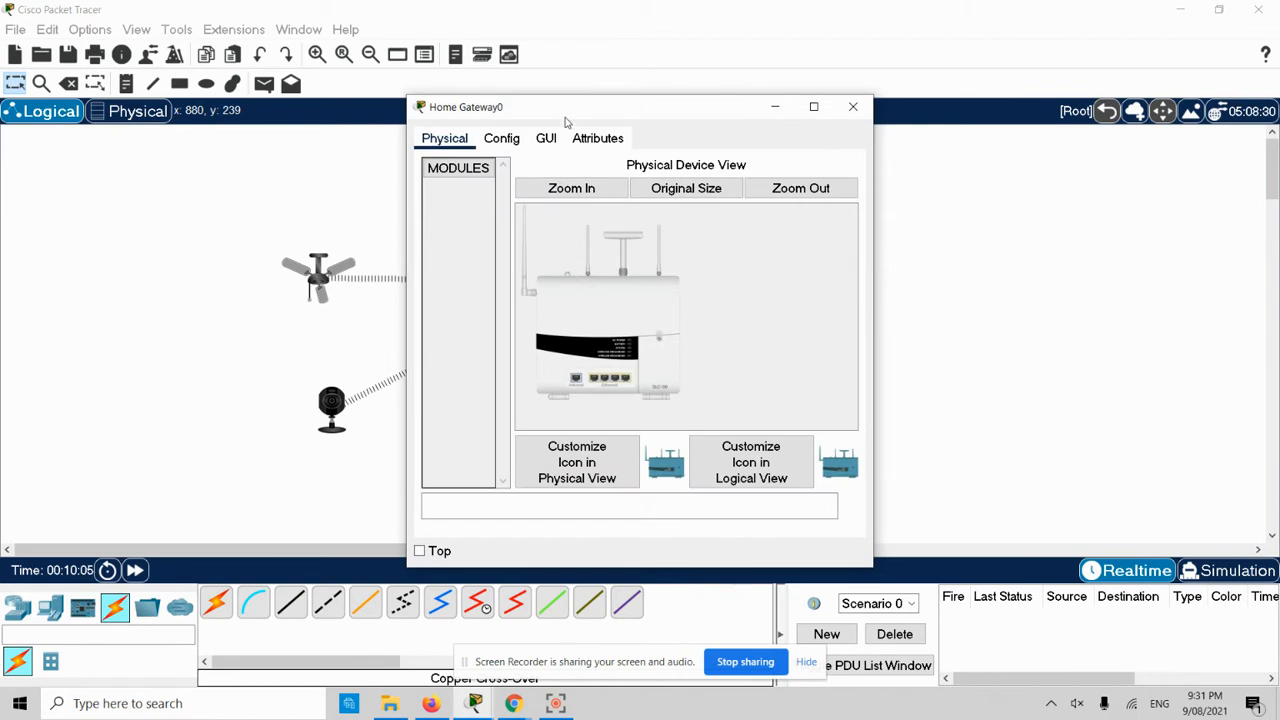
pyautogui.moveTo(551, 117); pyautogui.dragTo(601, 118)
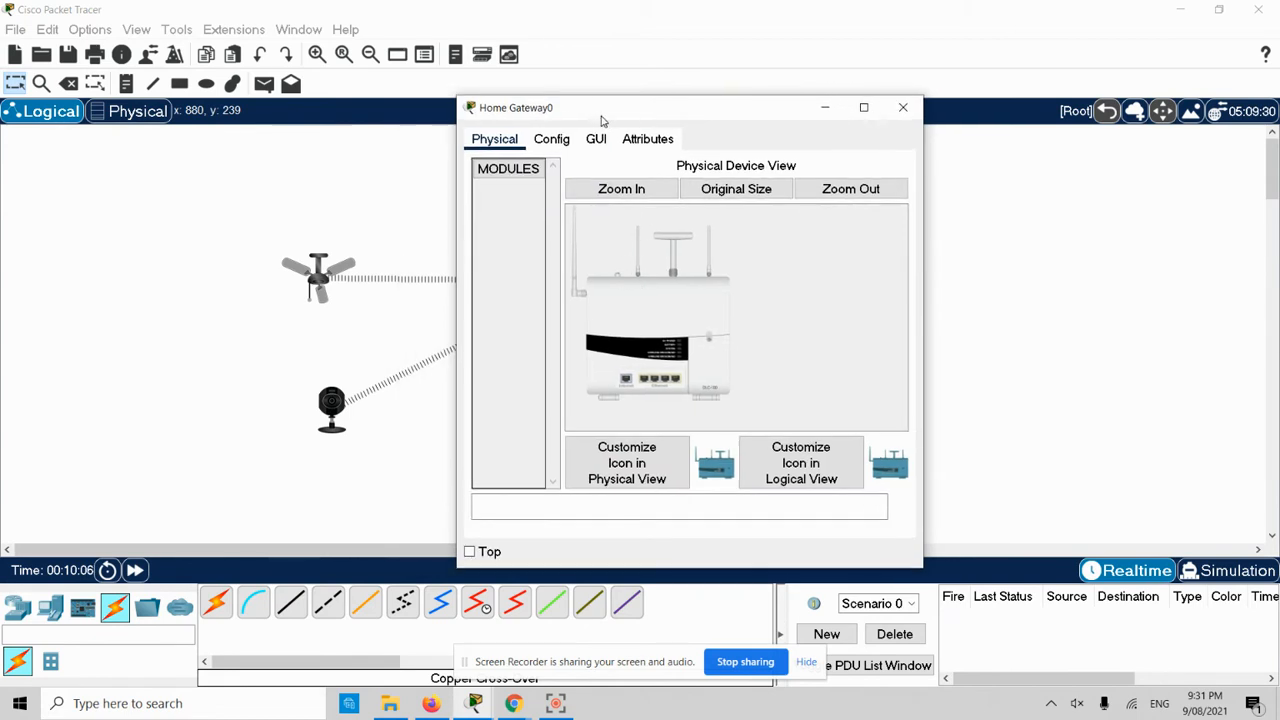
pyautogui.click(559, 145)
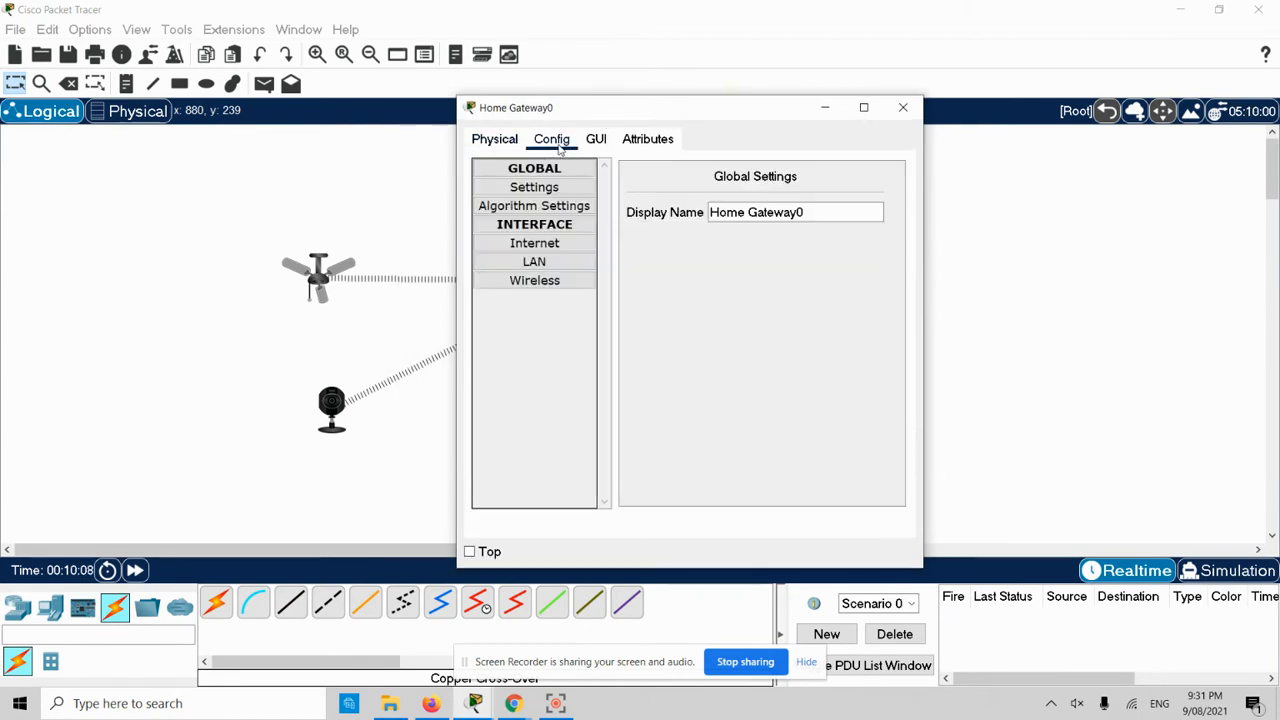
pyautogui.click(545, 262)
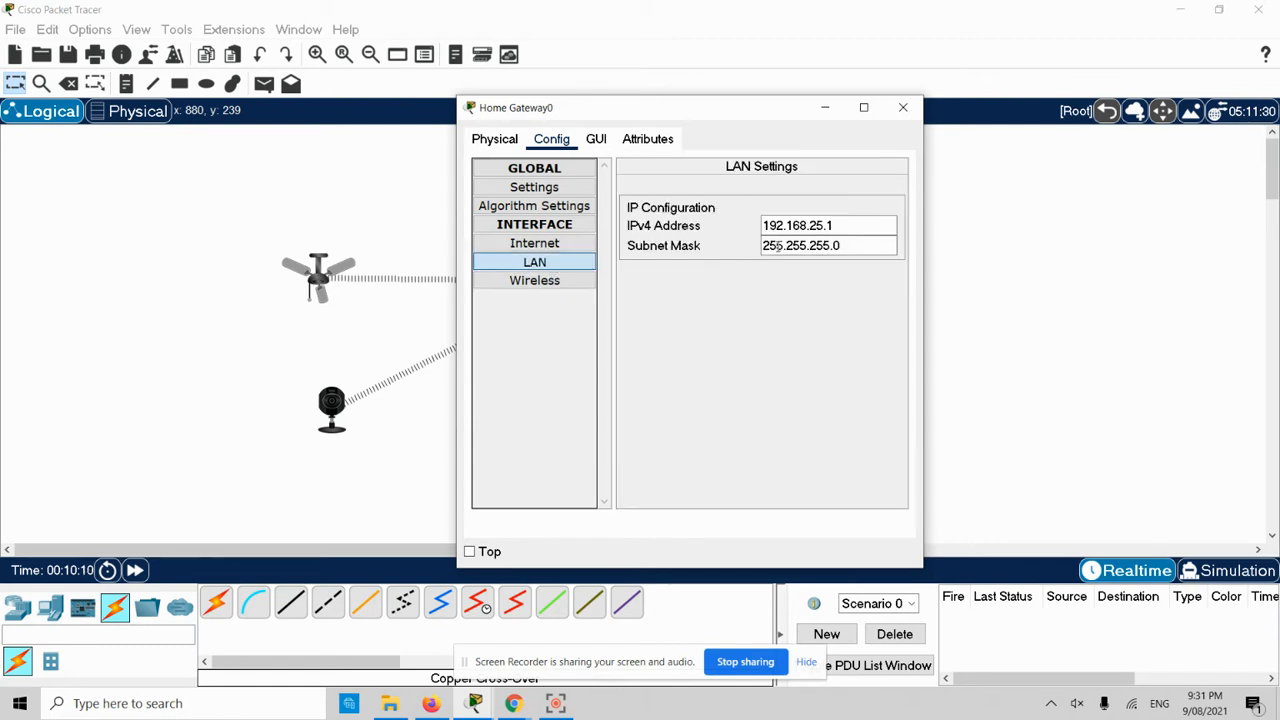
pyautogui.click(803, 230)
pyautogui.moveTo(835, 228); pyautogui.dragTo(763, 225)
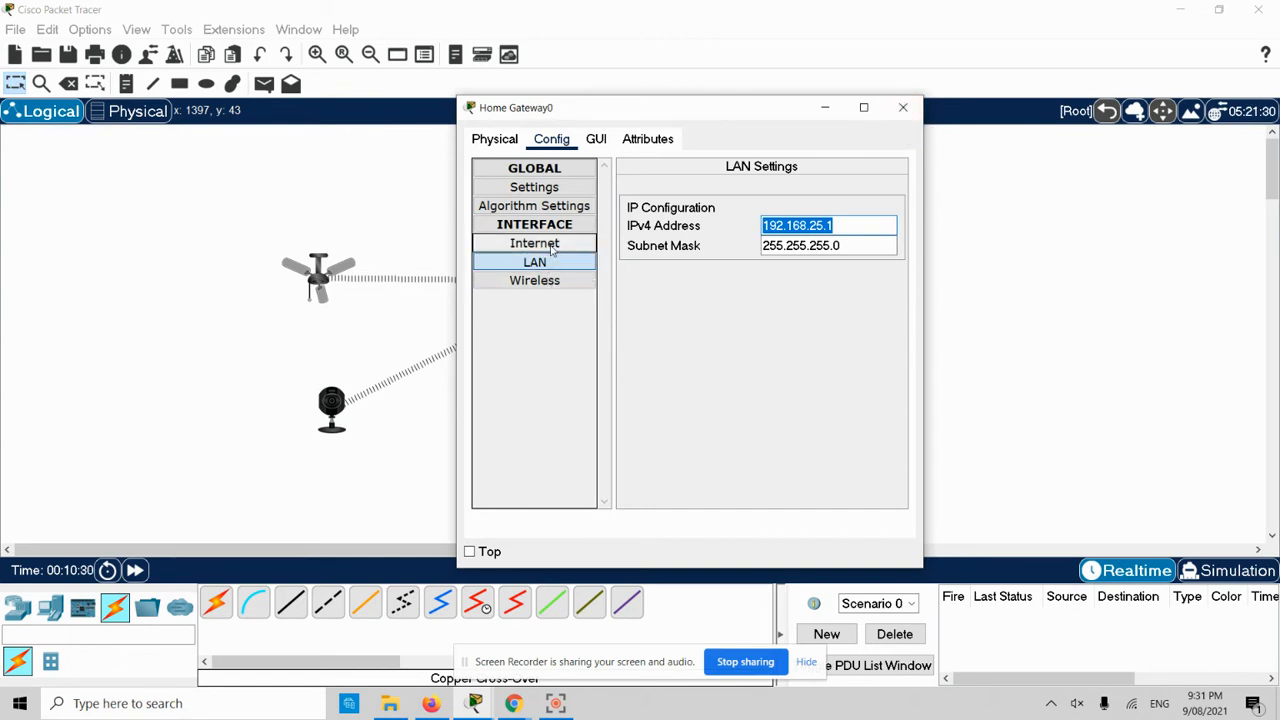
pyautogui.click(504, 142)
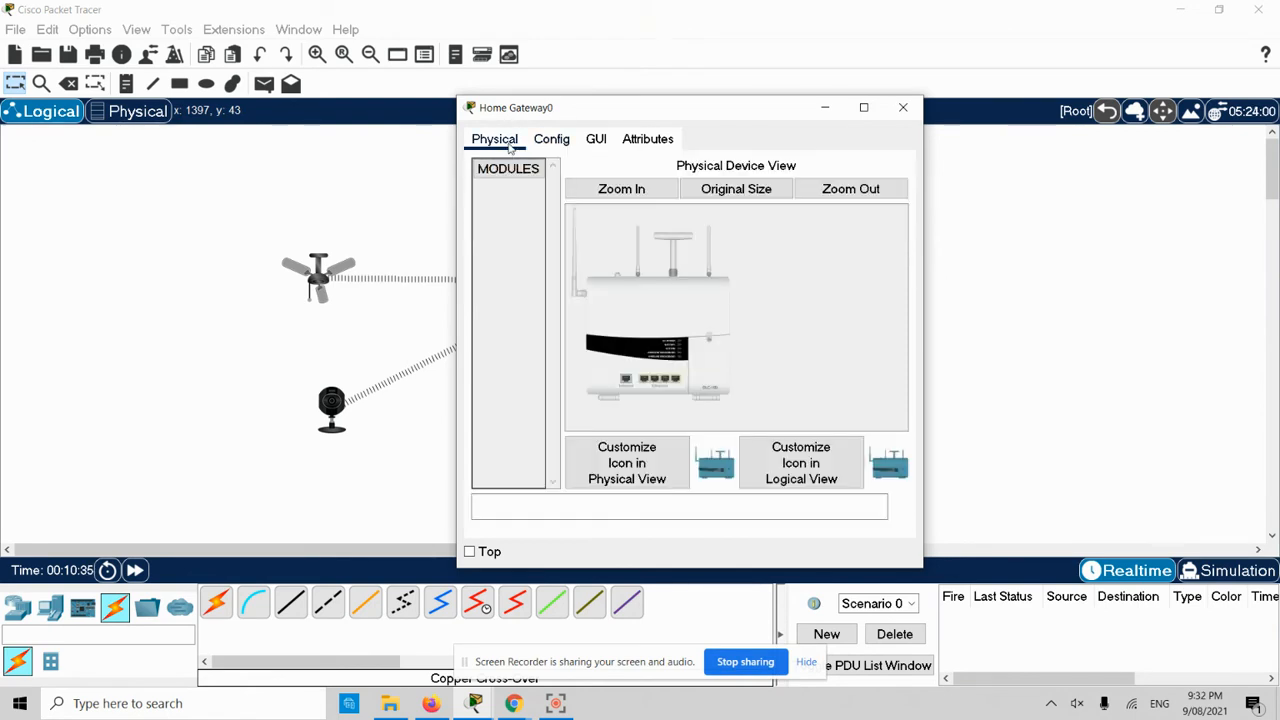
# - Maximize Home Gateway0's window and zoom in on its Internet port and four Ethernet ports
pyautogui.doubleClick(604, 116)
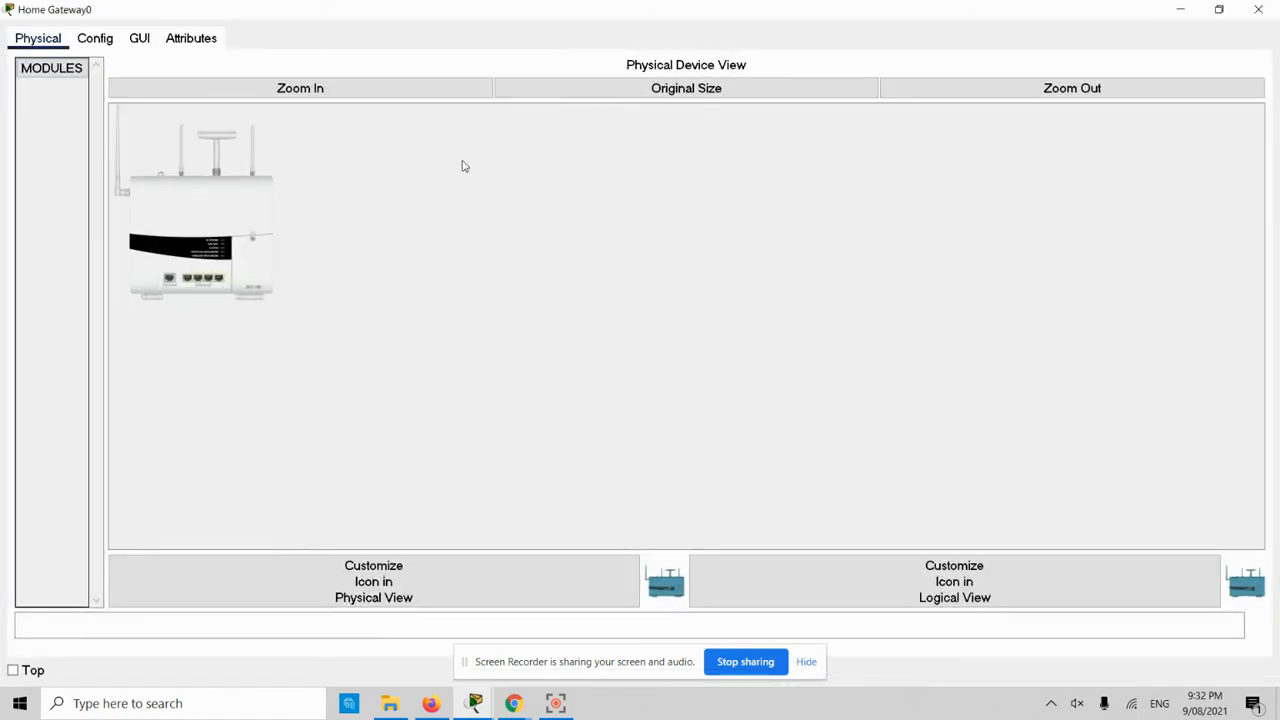
pyautogui.click(350, 97)
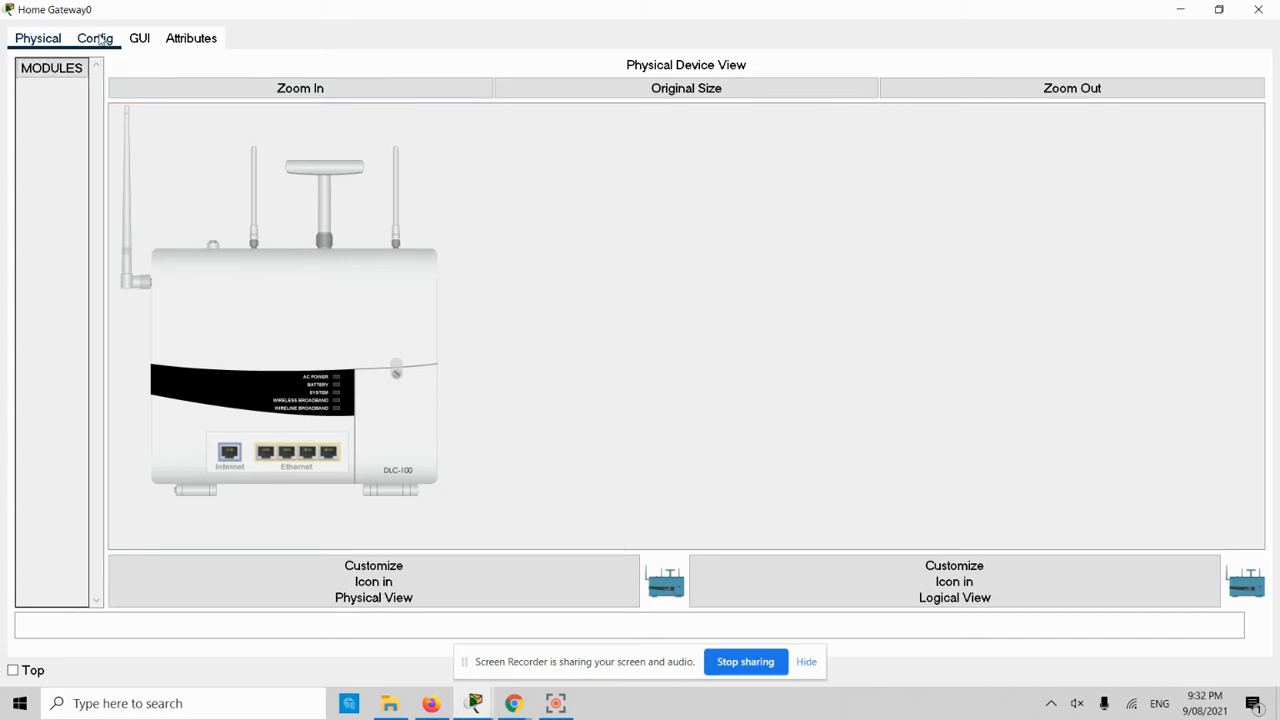
pyautogui.click(95, 40)
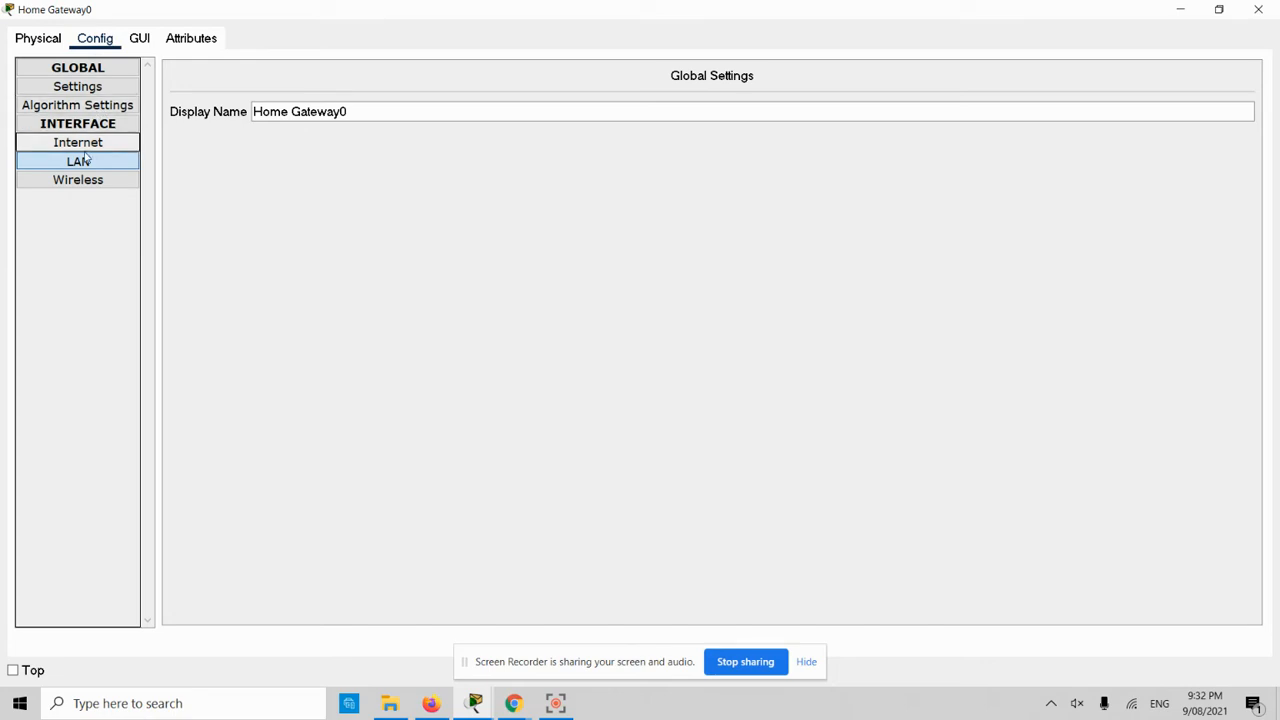
# - Toggle the gateway's Internet interface Static/DHCP, leaving DHCP with 172.16.50.3, gateway 172.16.50.1, DNS 172.16.50.2
pyautogui.click(85, 146)
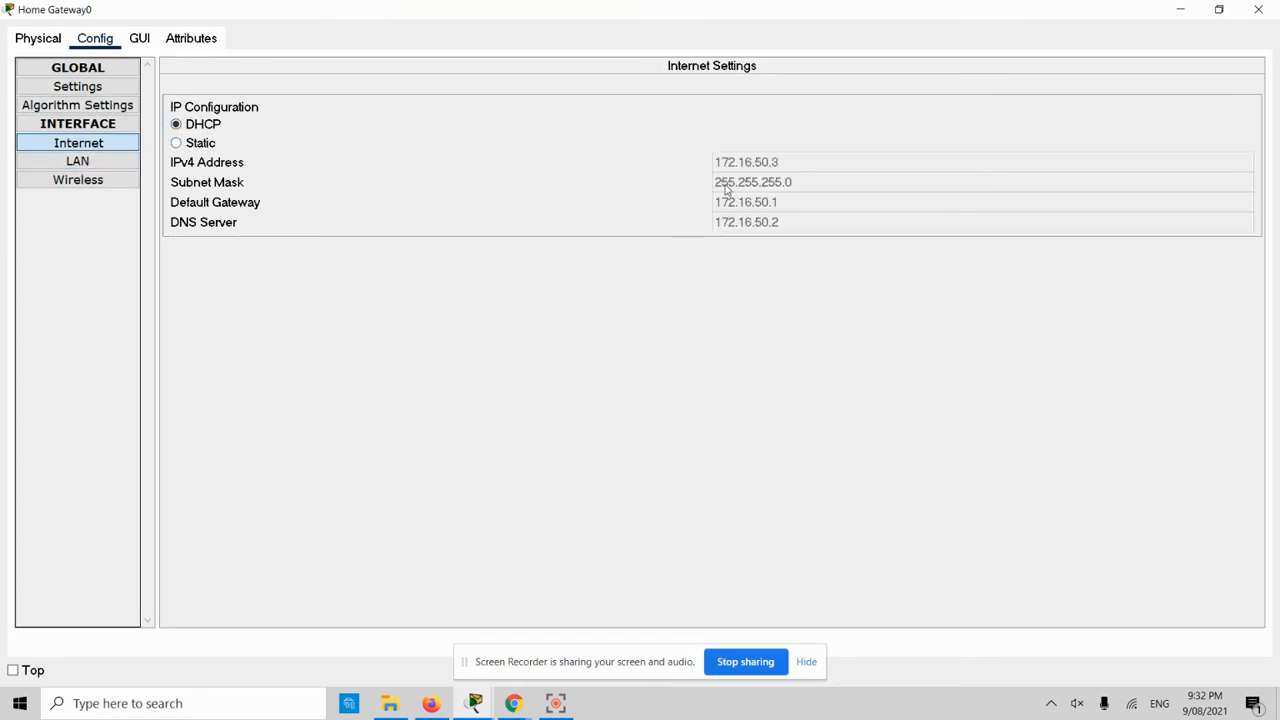
pyautogui.click(177, 145)
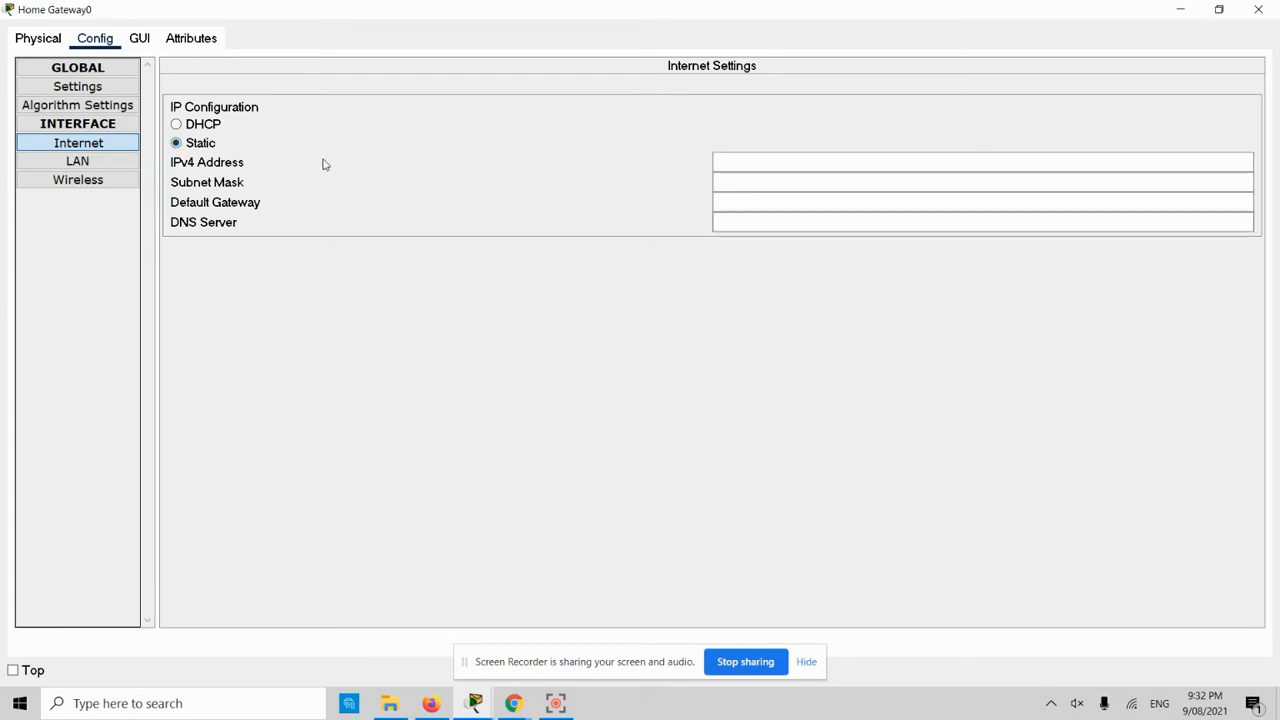
pyautogui.click(177, 124)
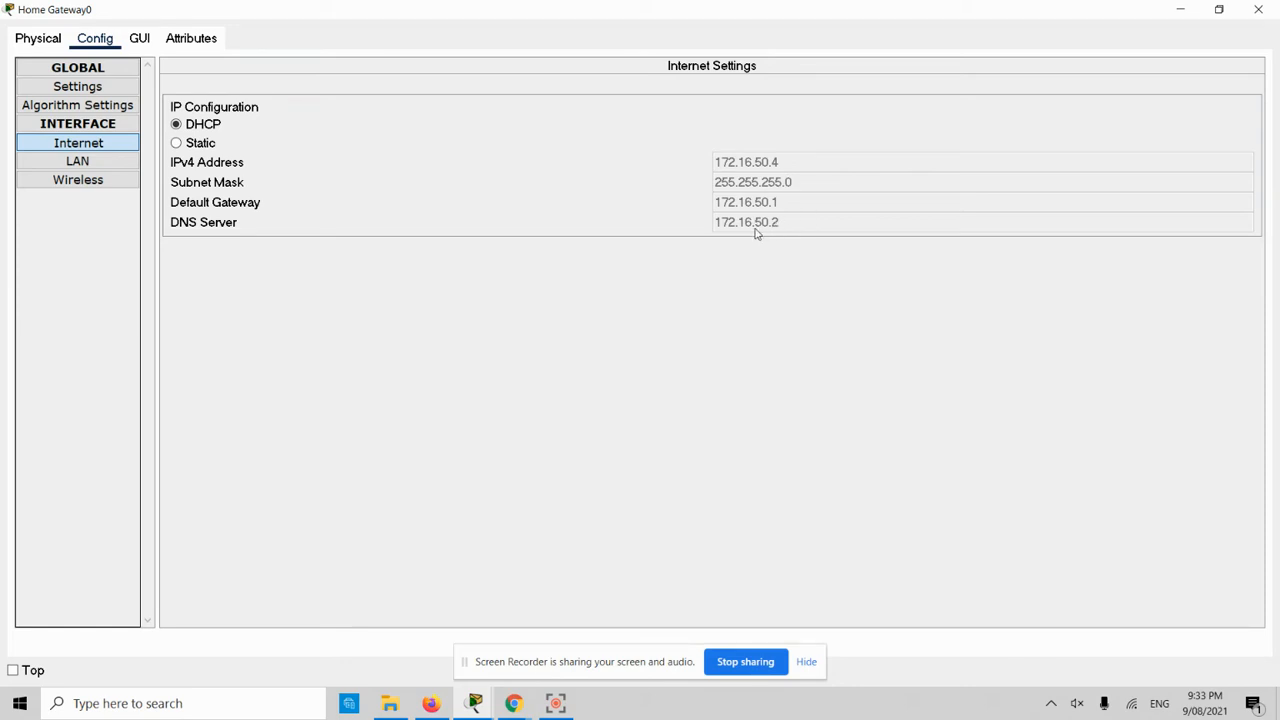
pyautogui.click(187, 145)
pyautogui.click(180, 126)
pyautogui.click(476, 705)
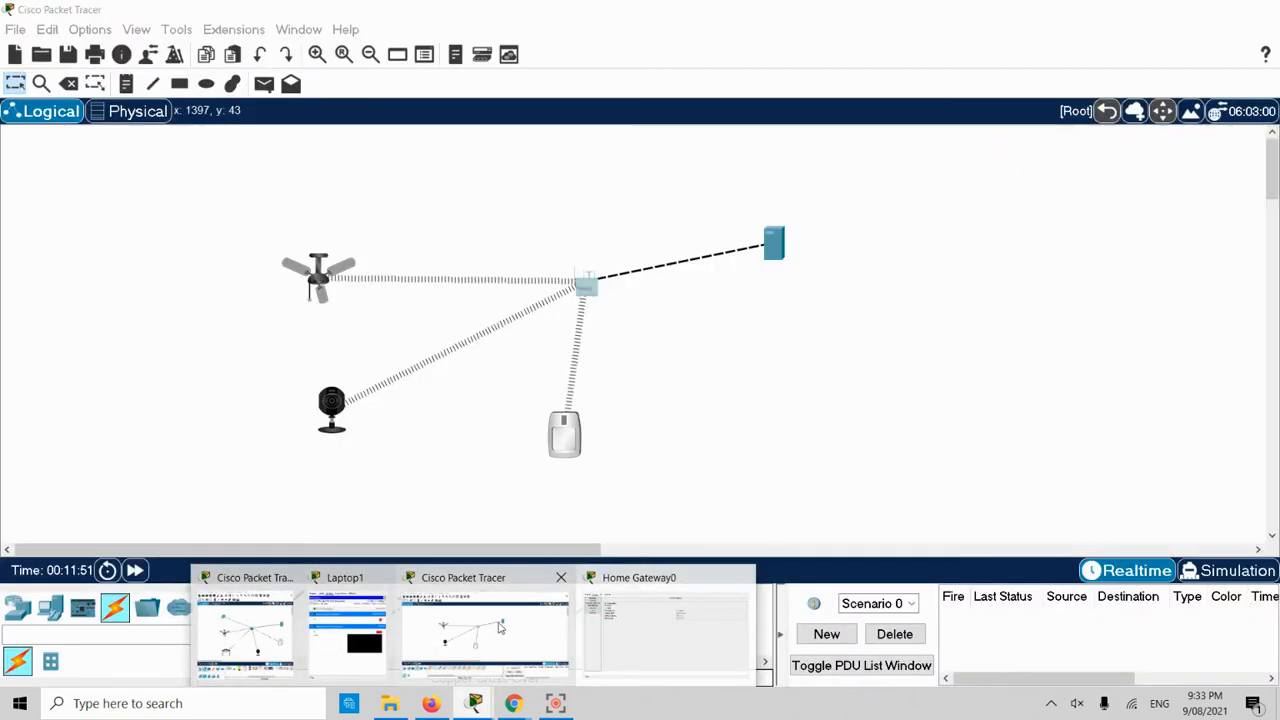
# - Maximize Server0 and view its Smart Home Router DHCP pool
pyautogui.click(535, 630)
pyautogui.click(775, 245)
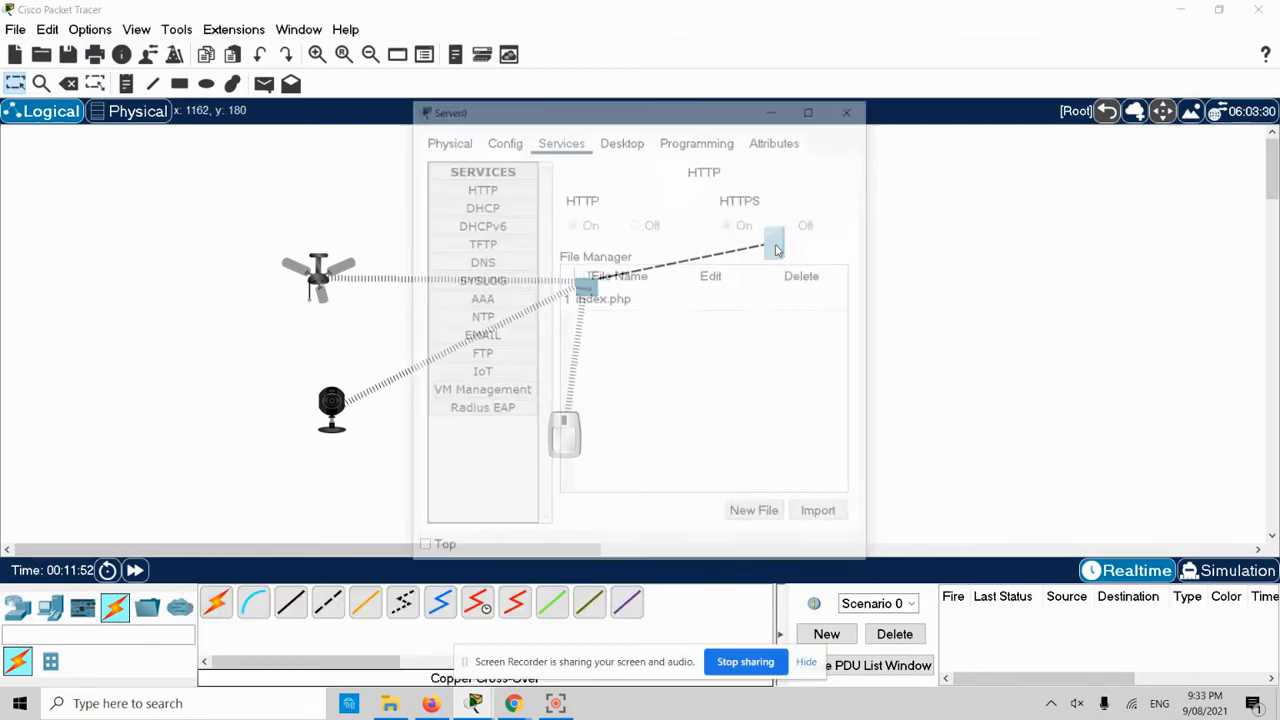
pyautogui.doubleClick(643, 112)
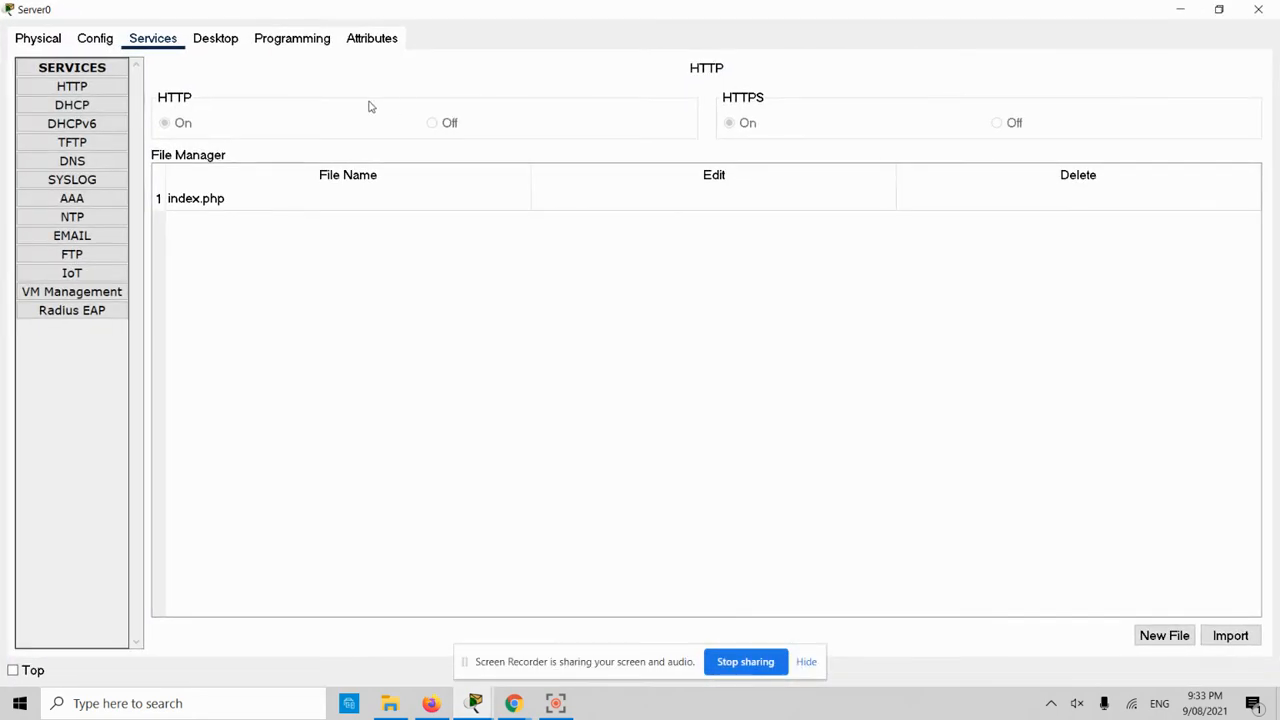
pyautogui.click(100, 108)
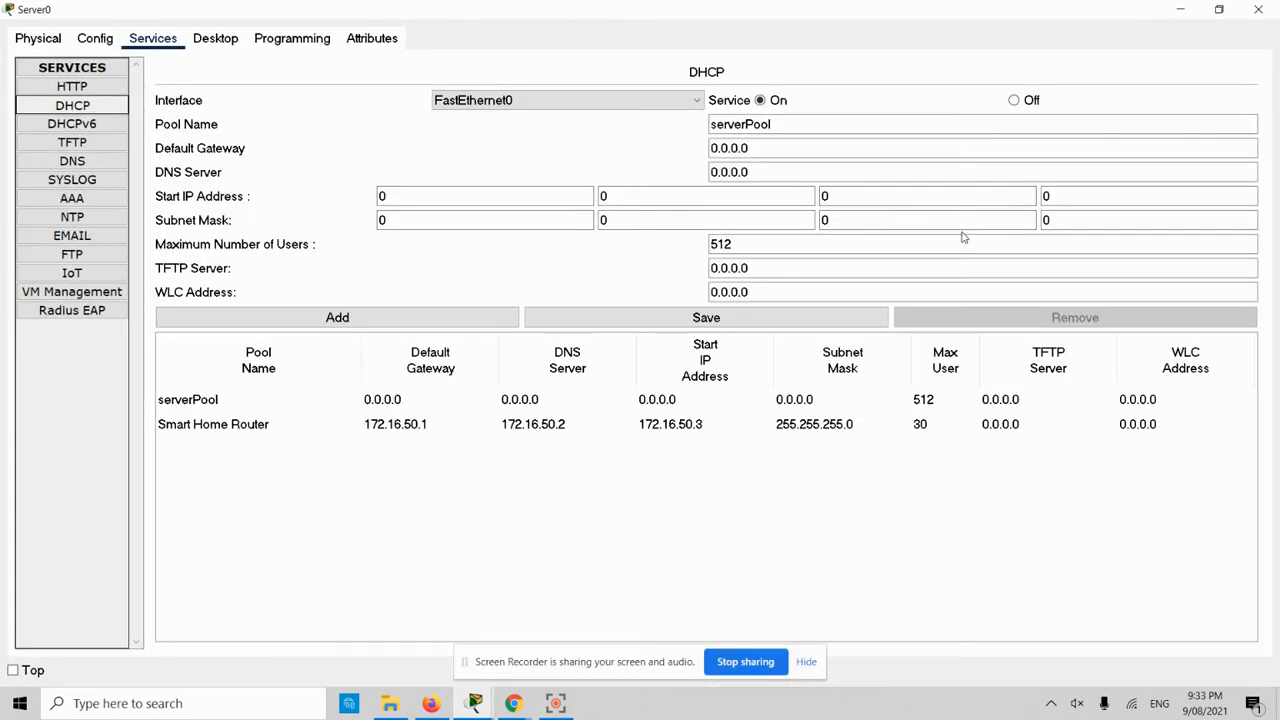
pyautogui.click(685, 425)
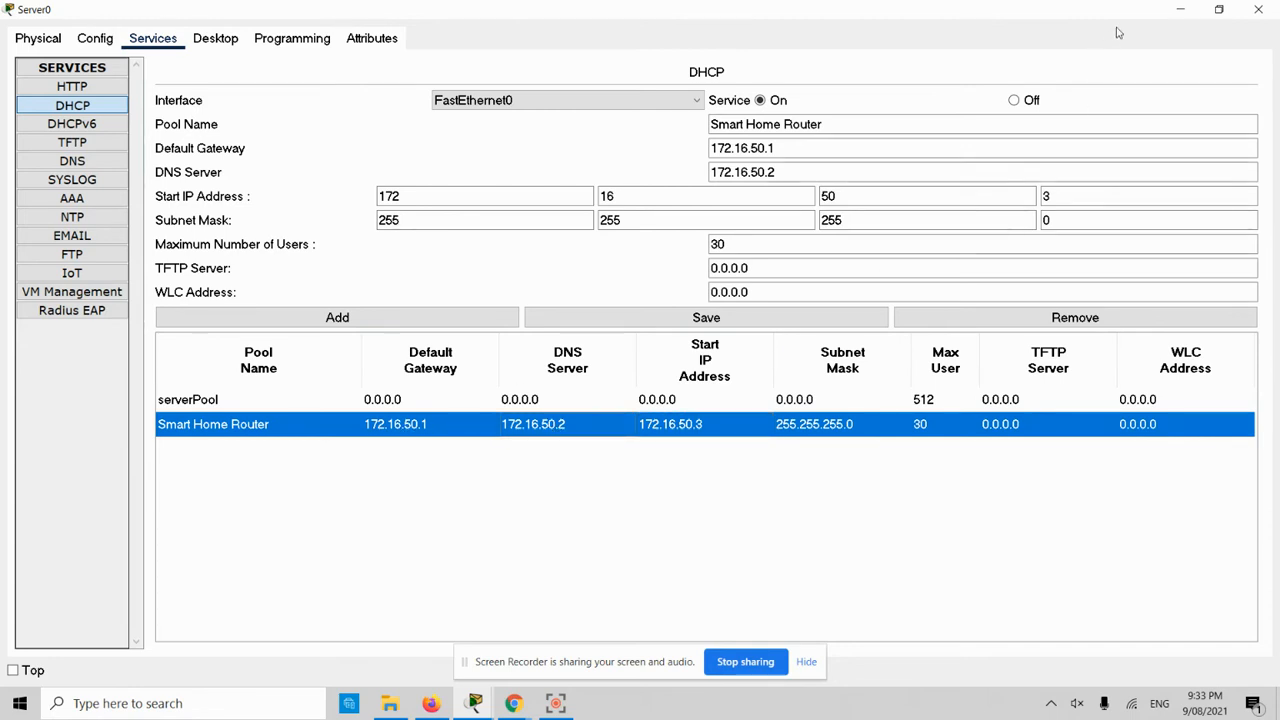
# - Compare the pool against Home Gateway0's Internet settings, then close the gateway window
pyautogui.click(1180, 9)
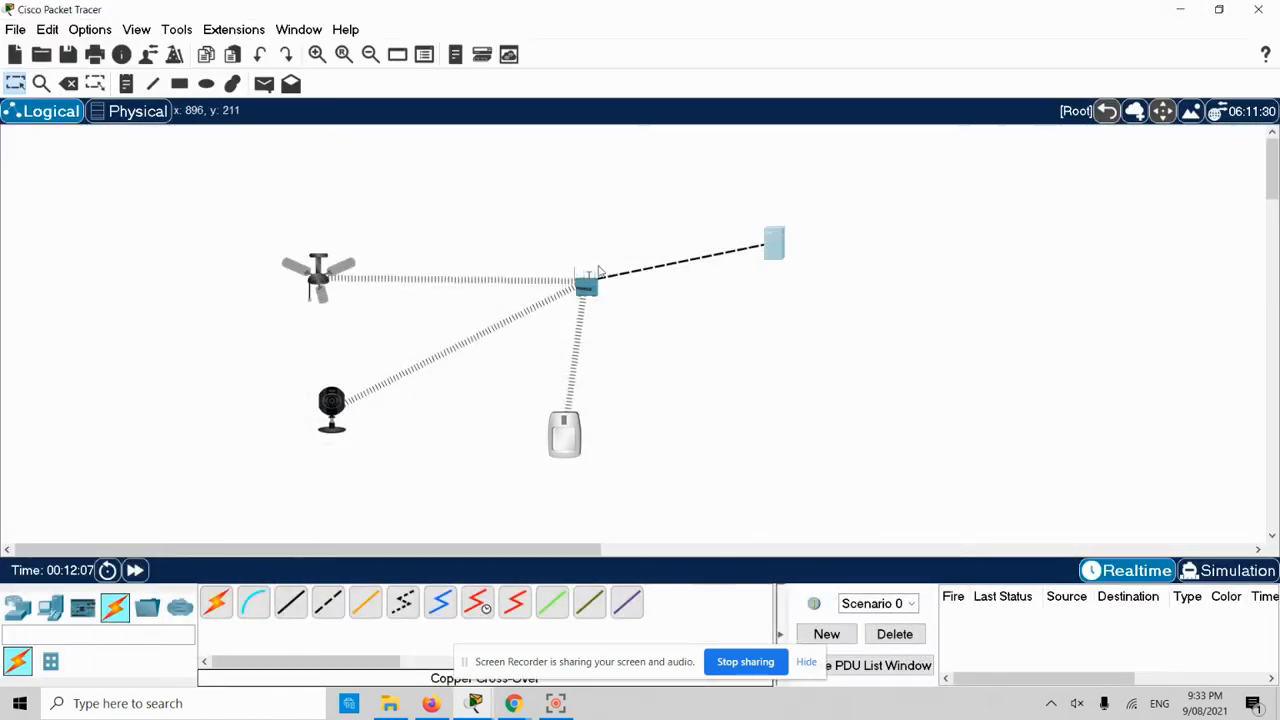
pyautogui.click(586, 286)
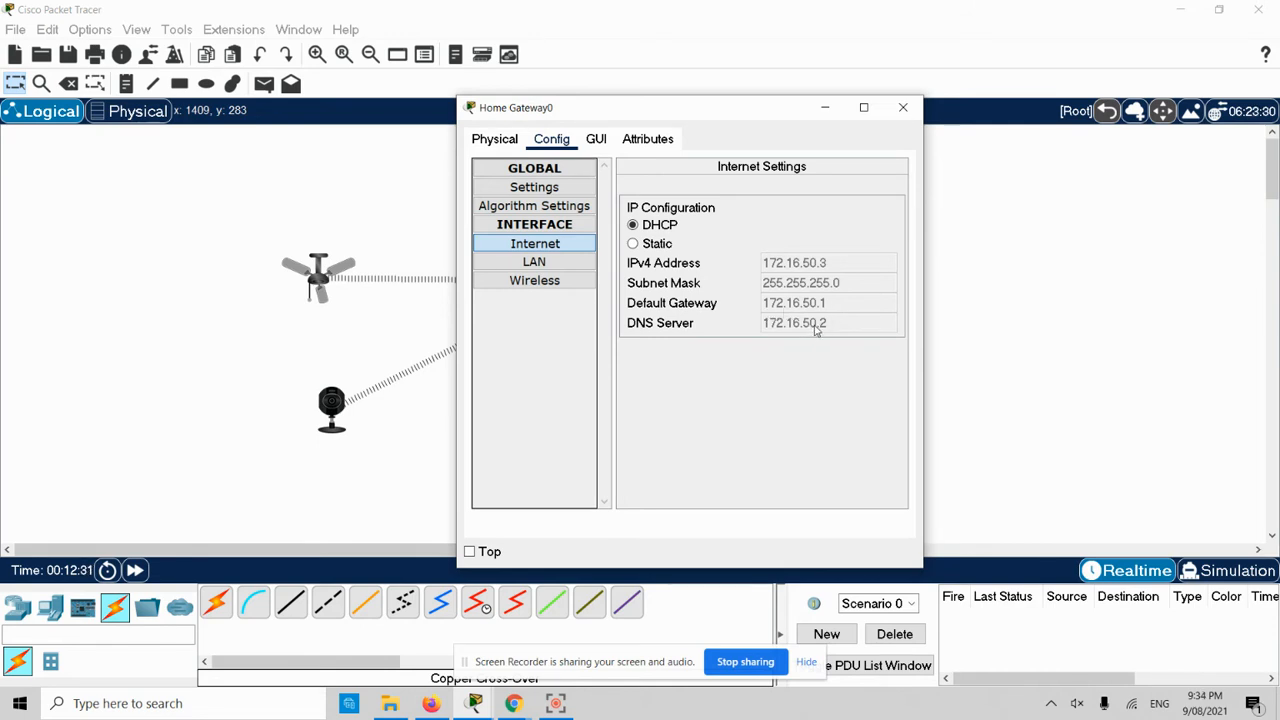
pyautogui.click(901, 111)
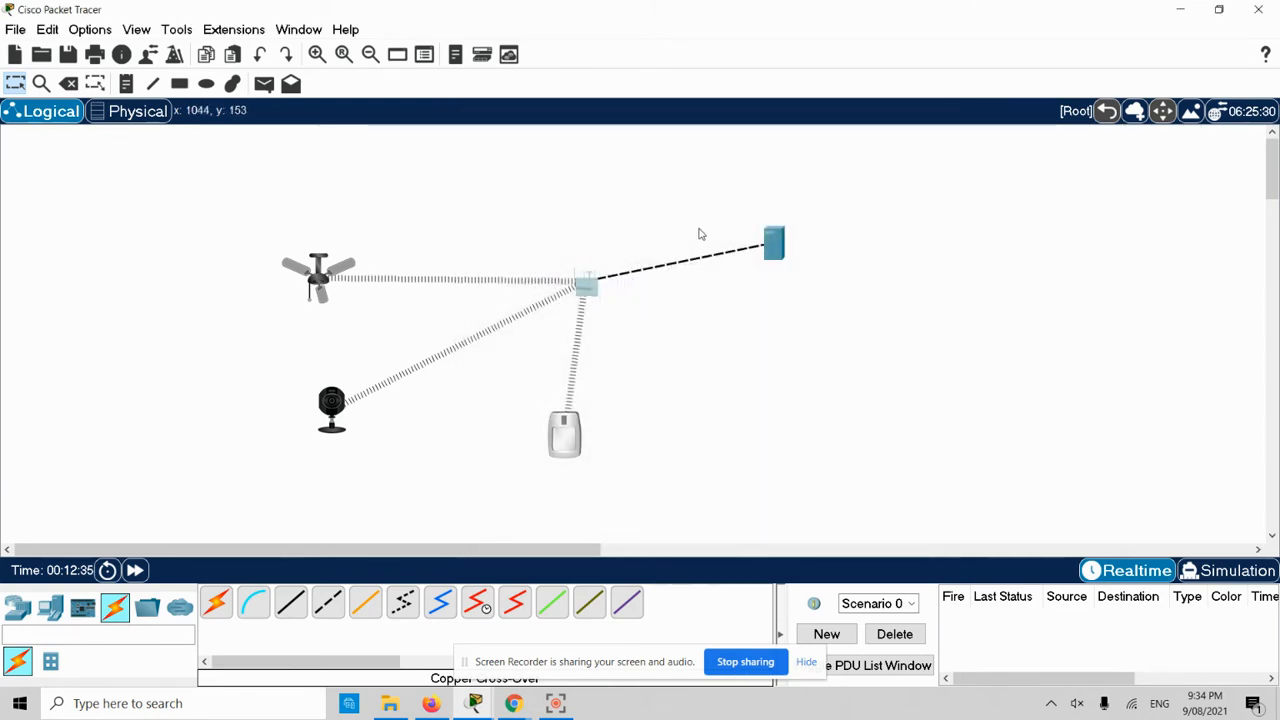
pyautogui.click(775, 245)
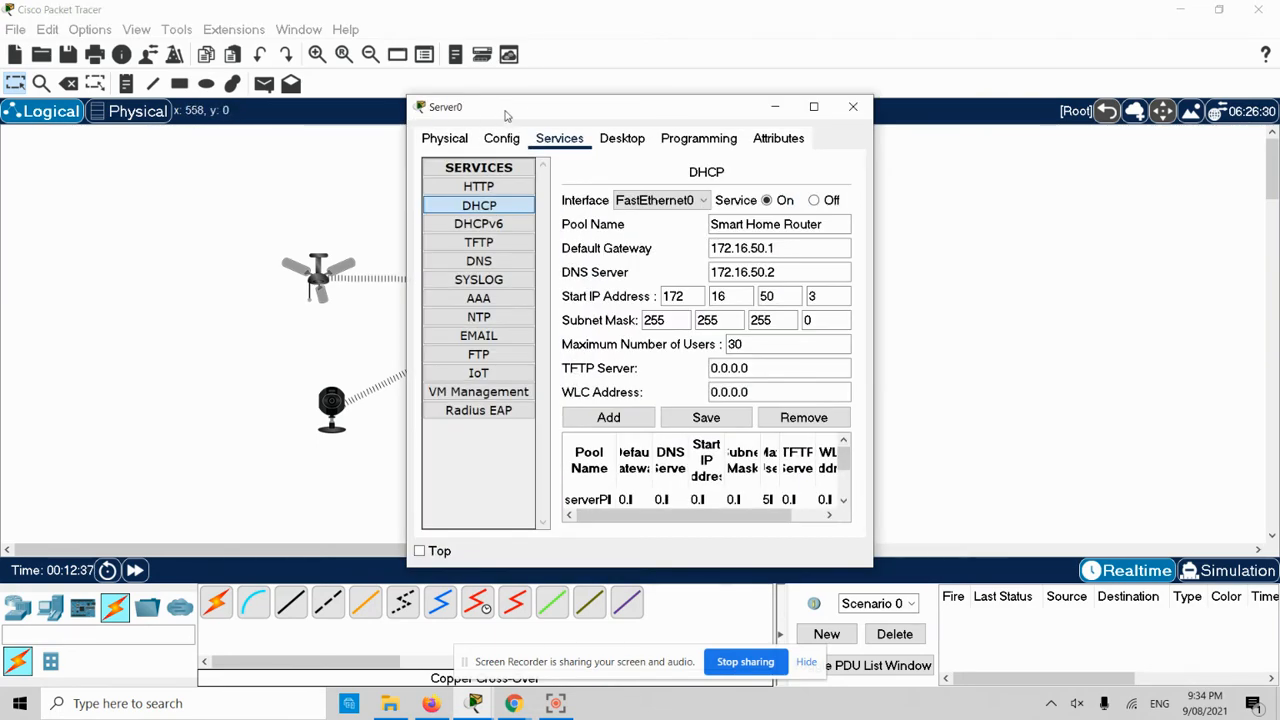
pyautogui.doubleClick(518, 107)
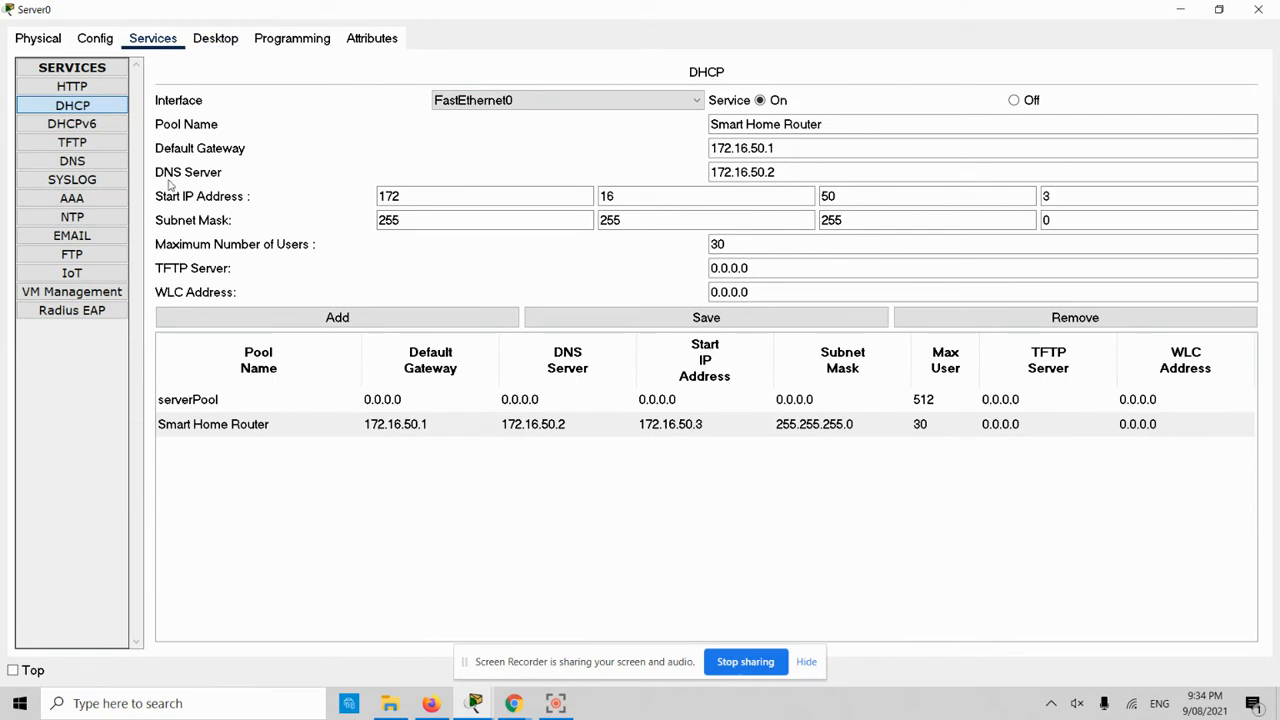
pyautogui.click(72, 273)
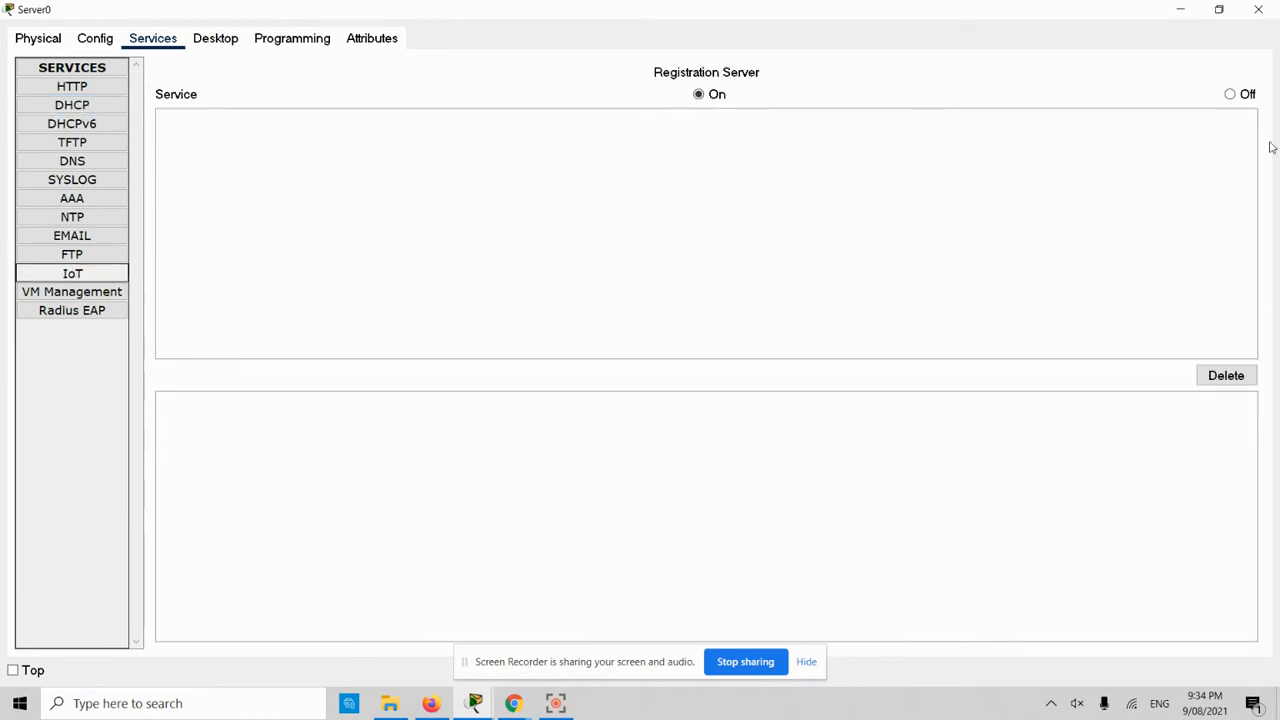
pyautogui.click(1180, 10)
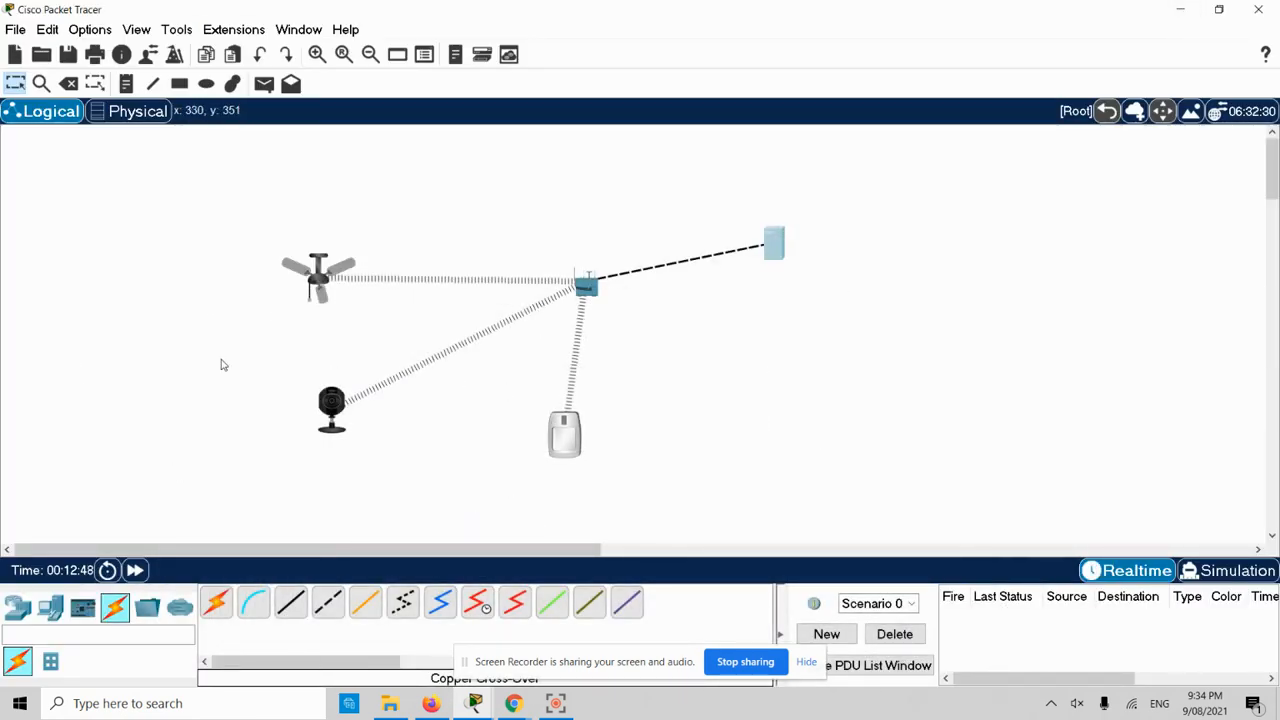
pyautogui.click(51, 609)
# - Place a laptop above the ceiling fan and maximize its settings window
pyautogui.click(254, 600)
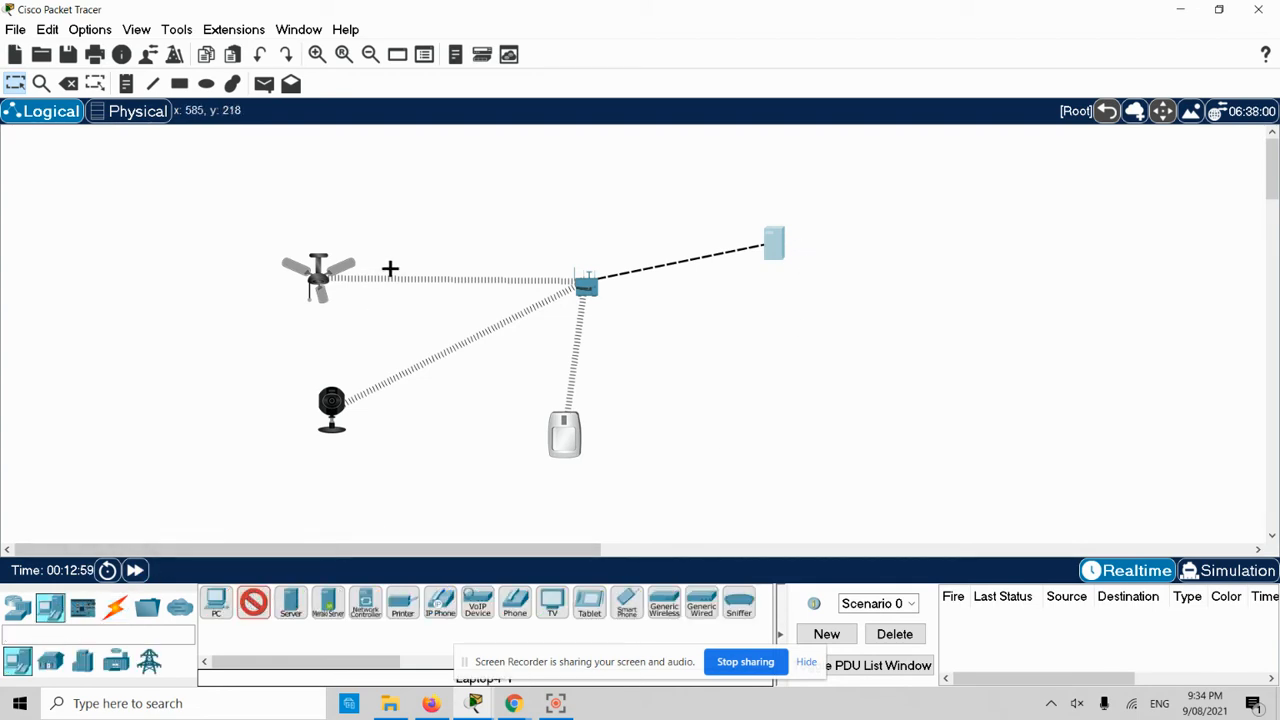
pyautogui.click(334, 172)
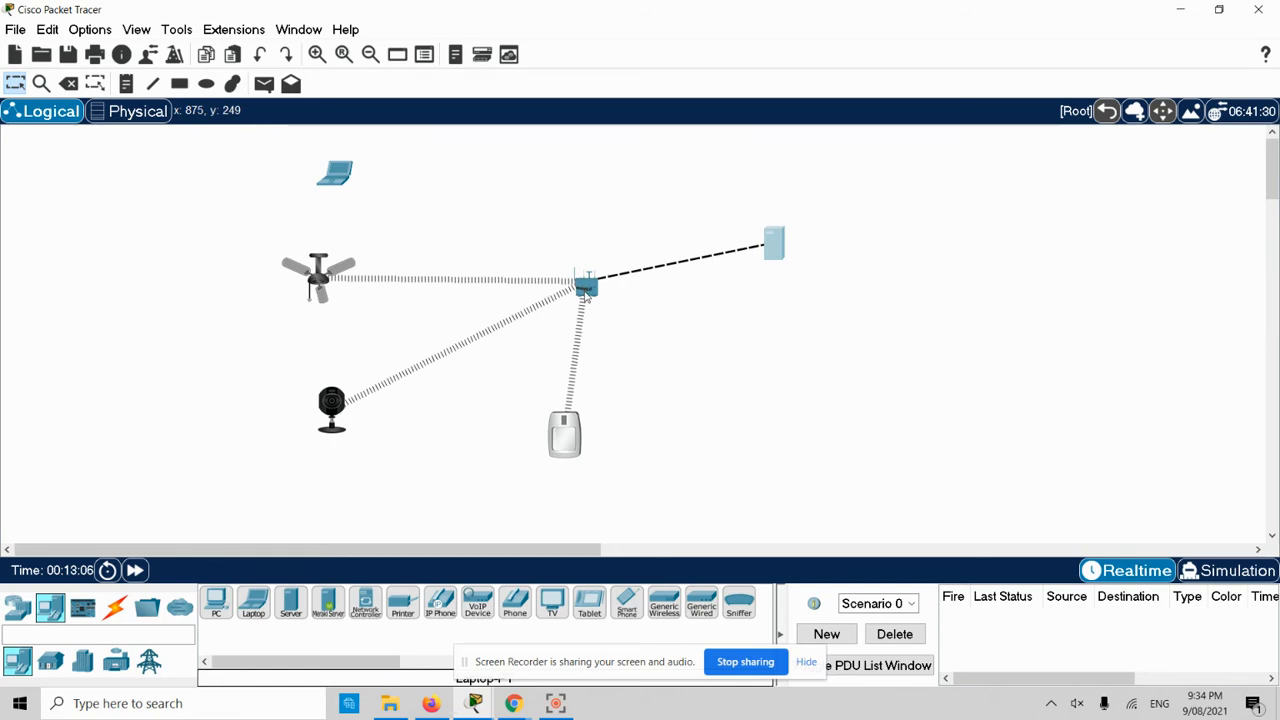
pyautogui.click(335, 174)
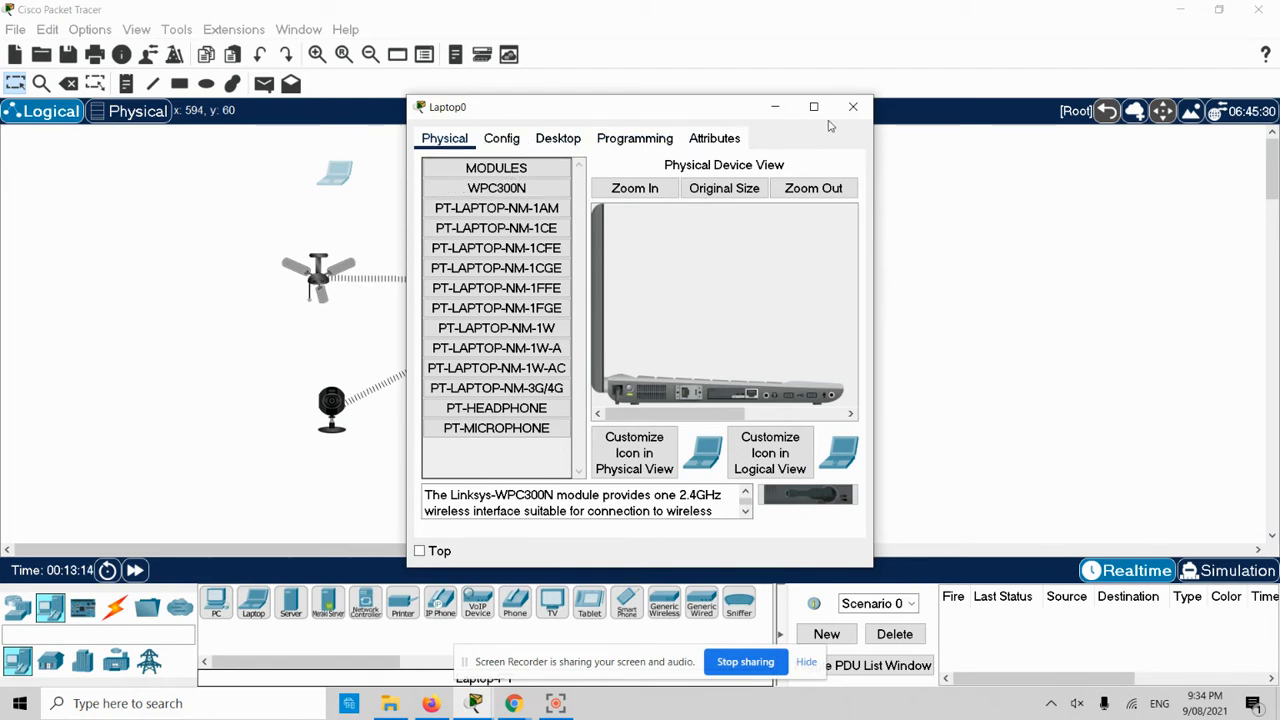
pyautogui.moveTo(513, 108); pyautogui.dragTo(689, 133)
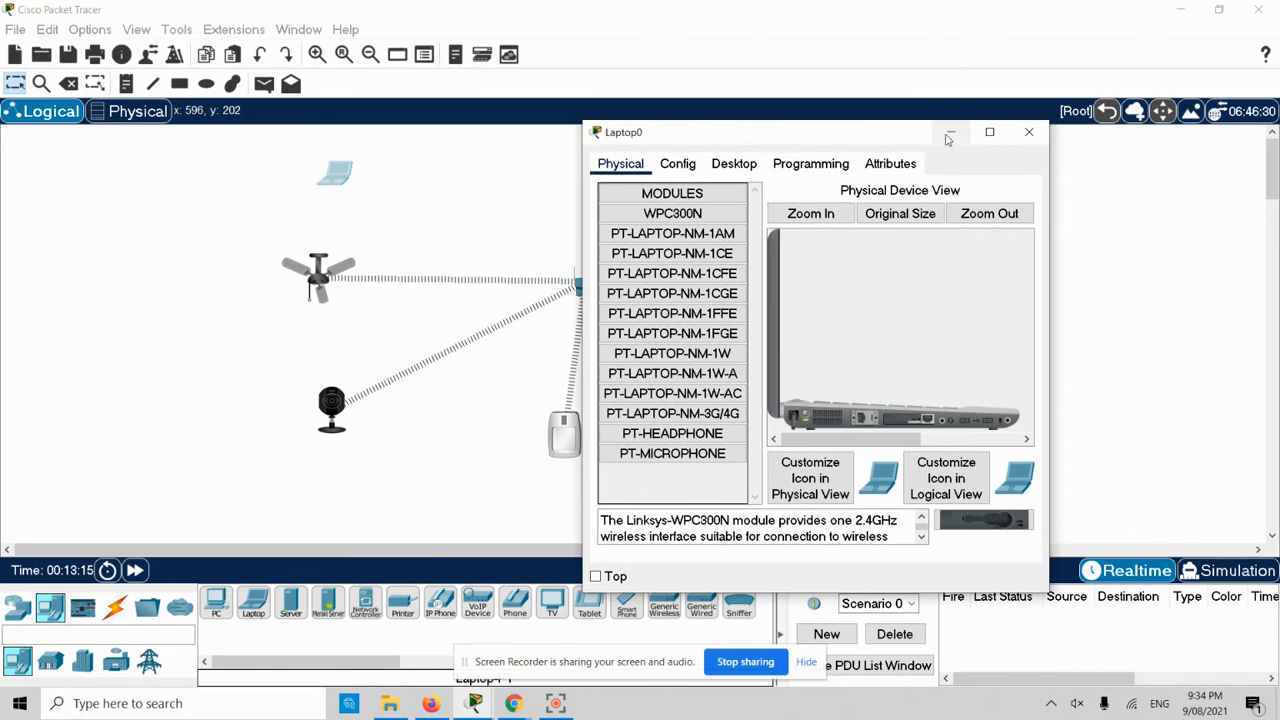
pyautogui.click(989, 133)
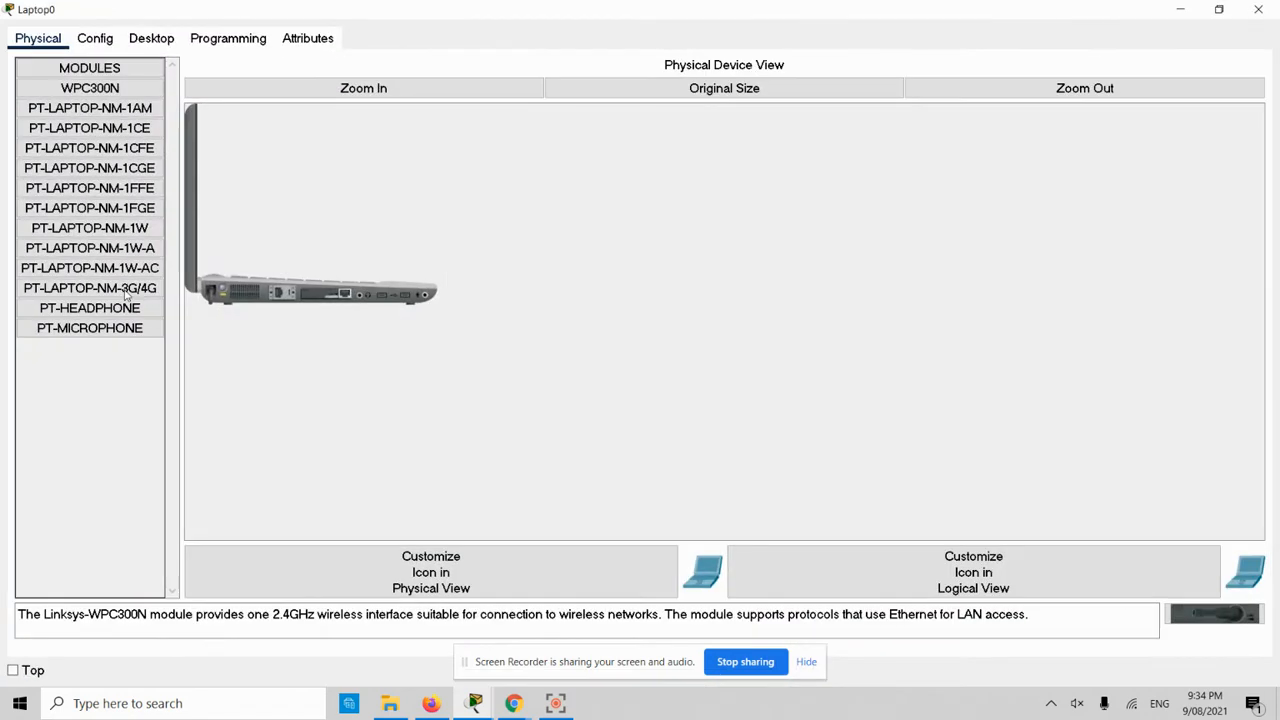
# - Replace Laptop0's network module with the WPC300N wireless card and power it on
pyautogui.click(400, 88)
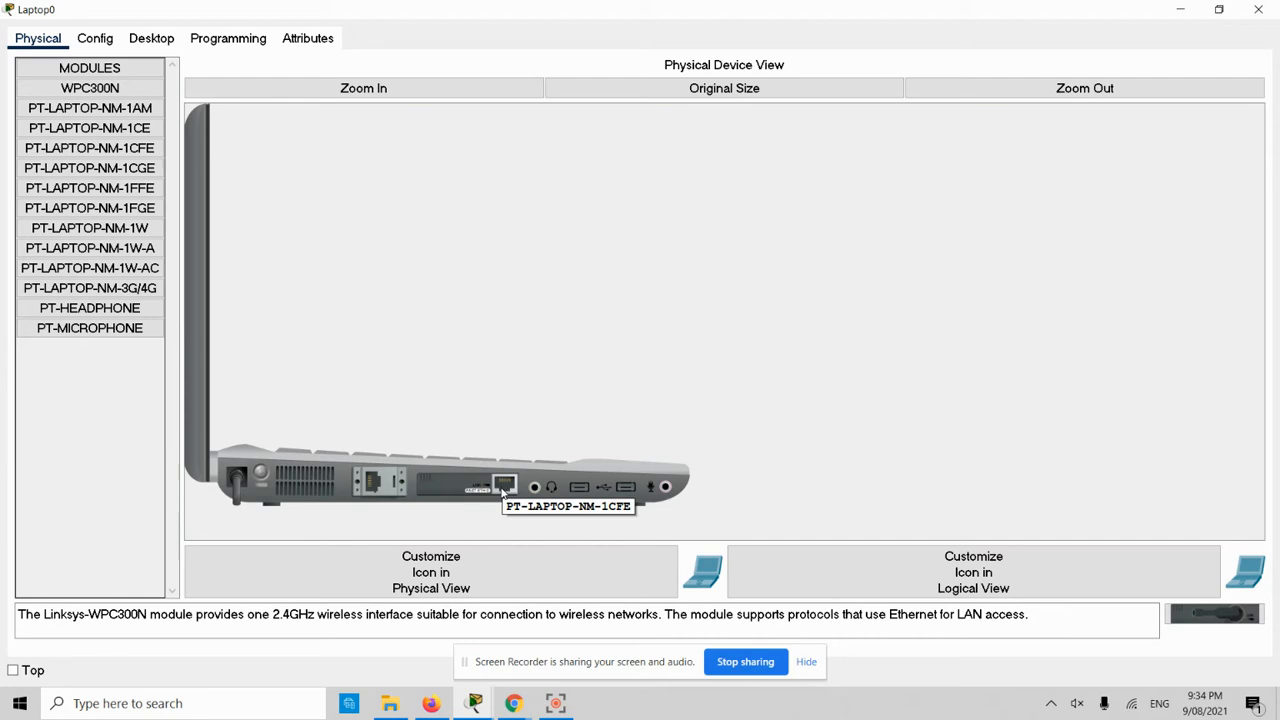
pyautogui.moveTo(503, 490); pyautogui.dragTo(90, 348)
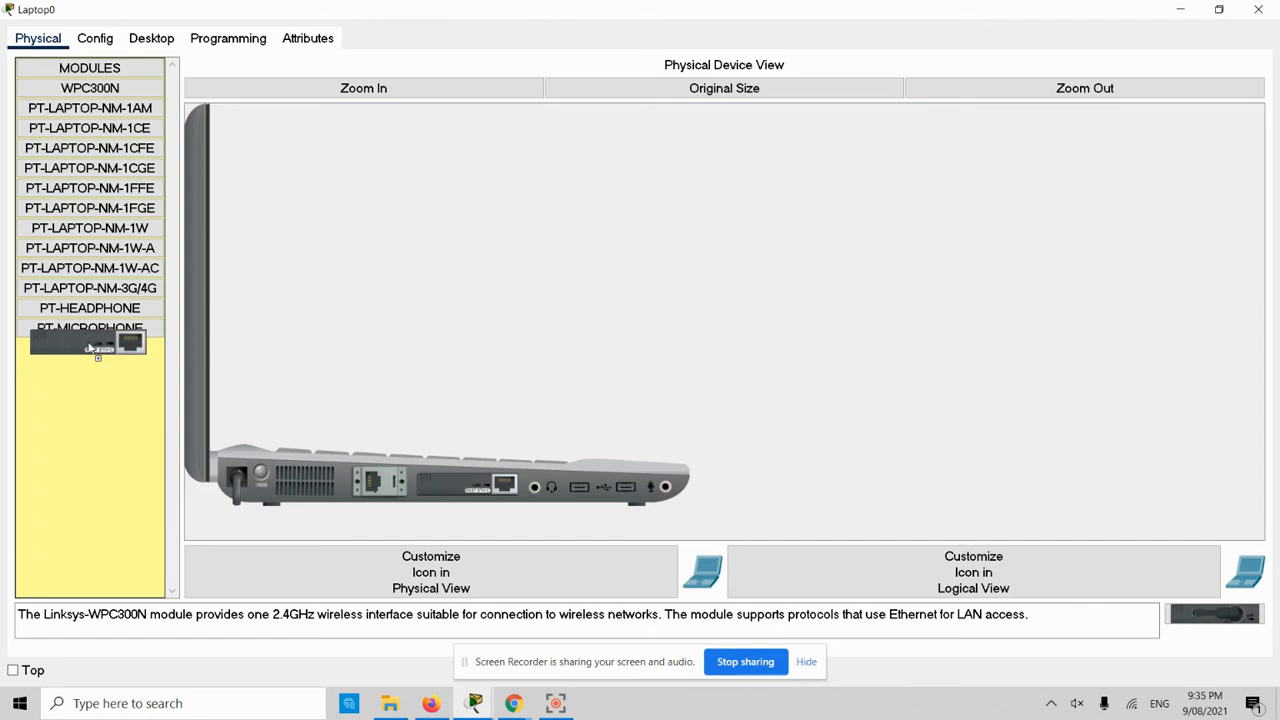
pyautogui.moveTo(89, 348); pyautogui.dragTo(89, 347)
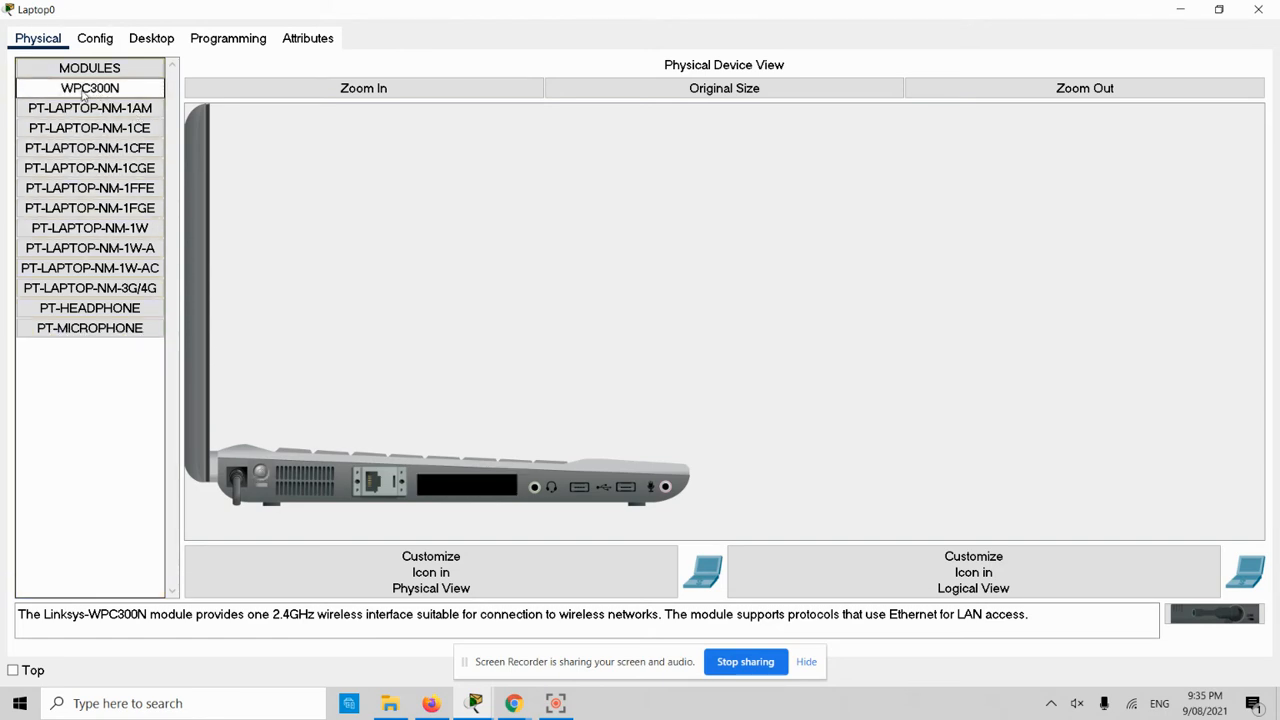
pyautogui.moveTo(85, 93); pyautogui.dragTo(460, 483)
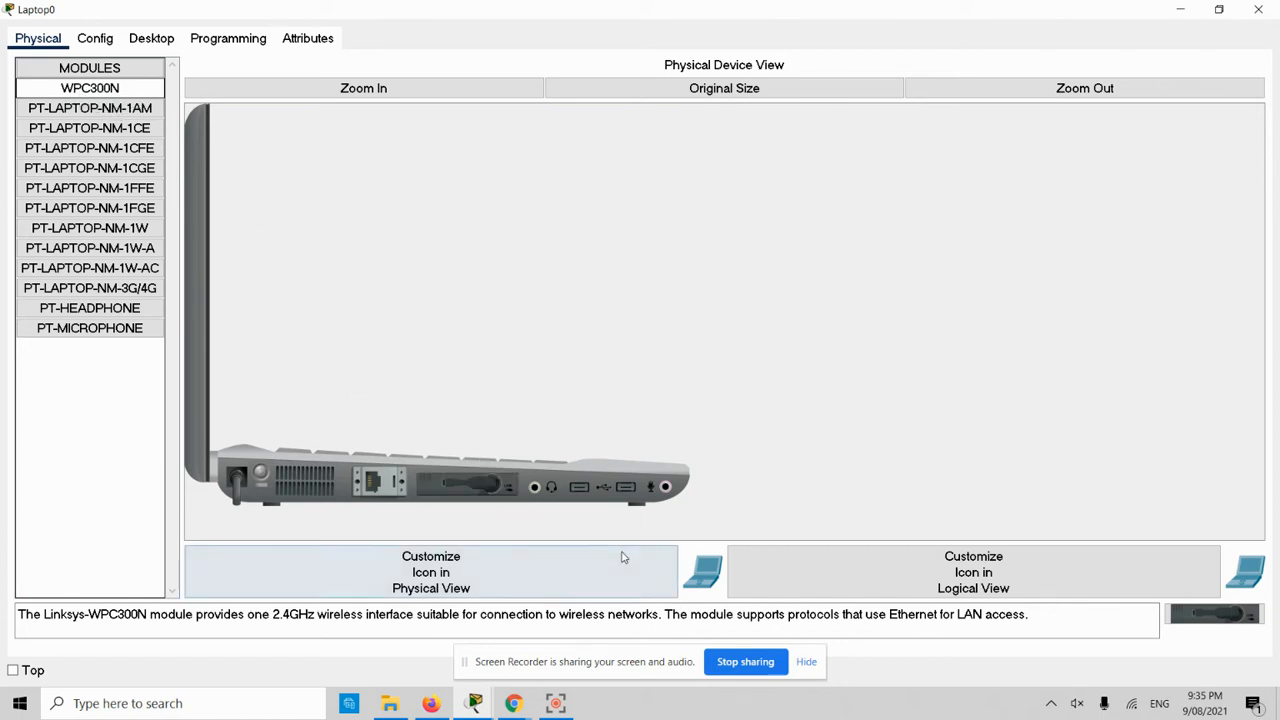
pyautogui.click(262, 473)
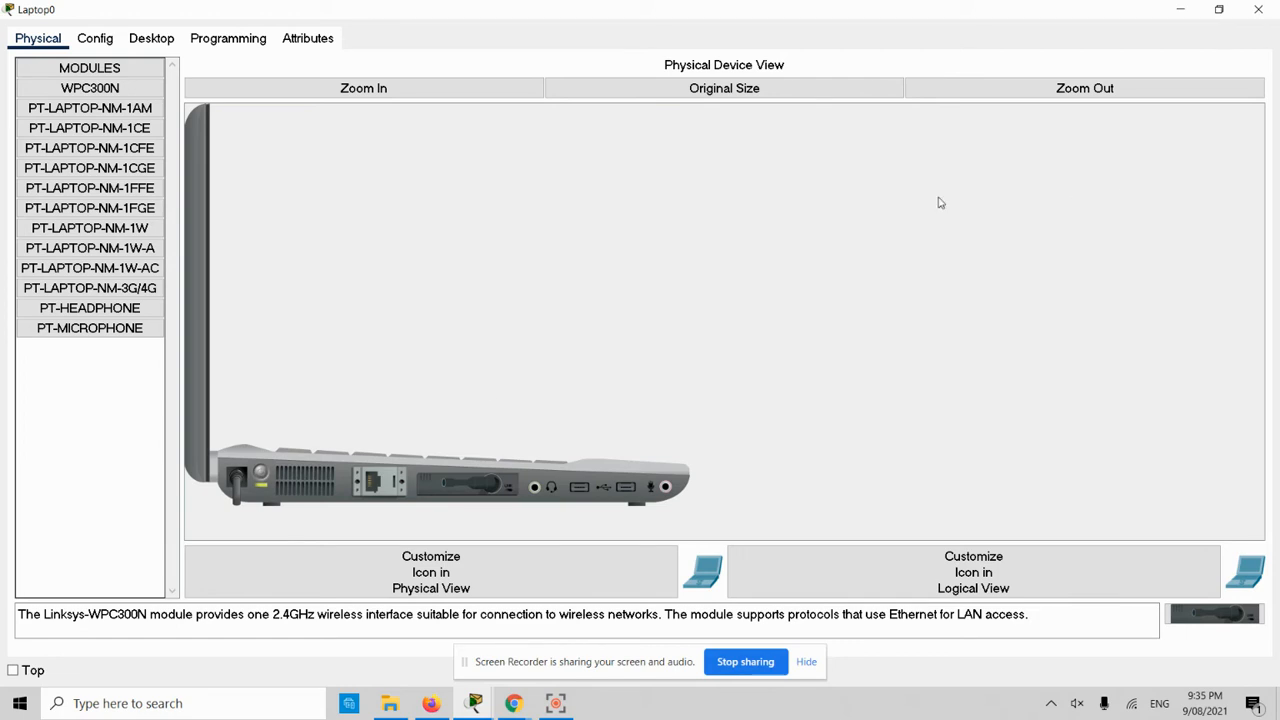
pyautogui.click(152, 39)
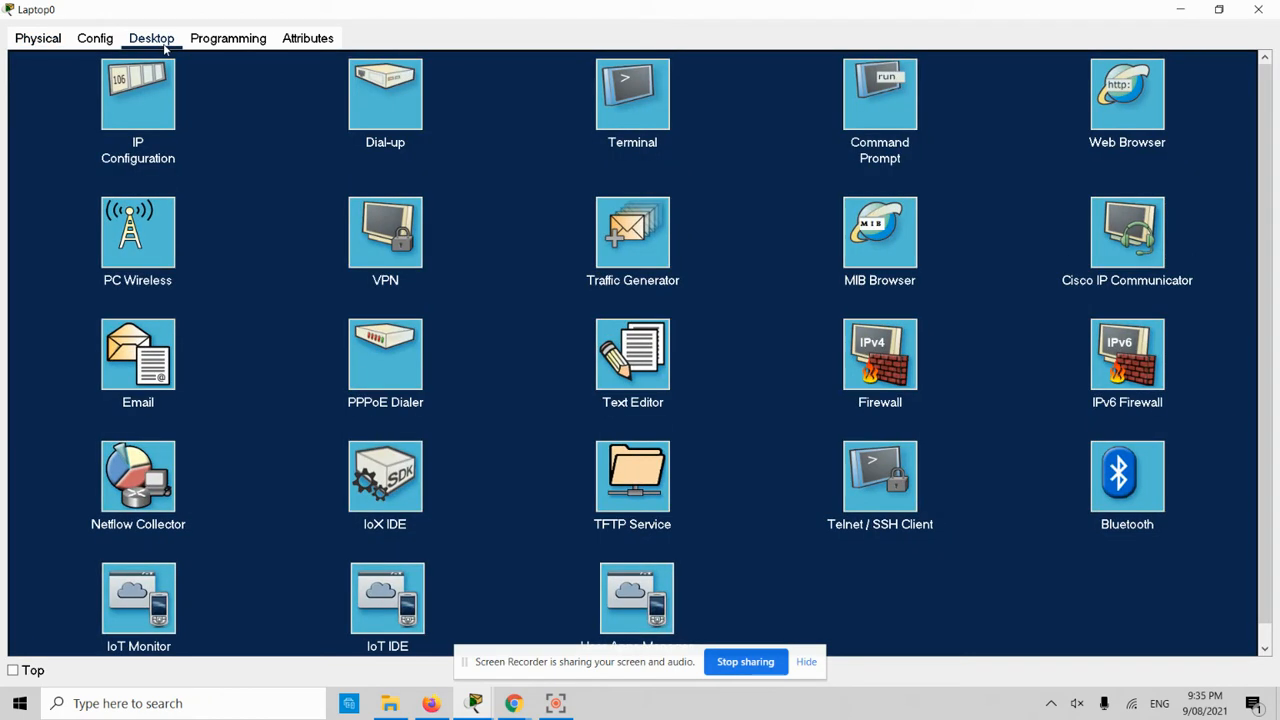
# - Check Laptop0's Wireless0 interface settings
pyautogui.click(95, 40)
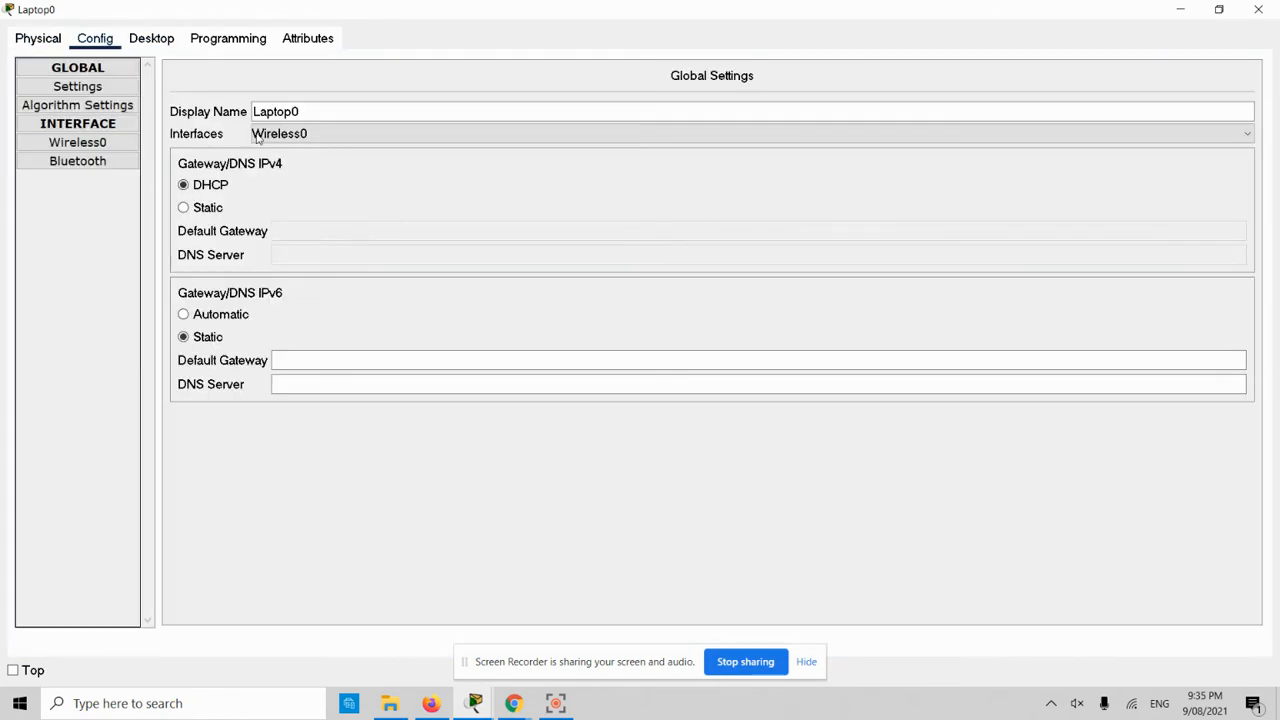
pyautogui.click(78, 145)
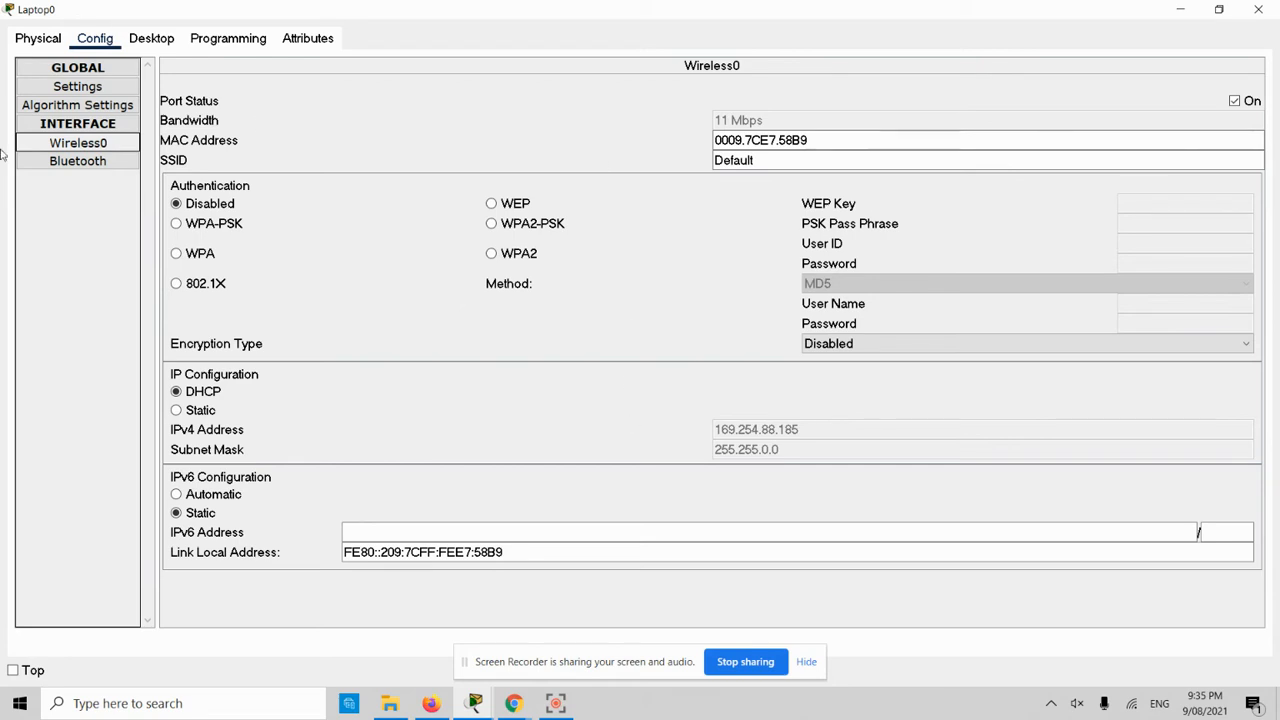
pyautogui.click(162, 42)
# - Switch Laptop0's IPv4 from Static to DHCP twice; DHCP fails, leaving 169.254.88.185
pyautogui.click(126, 84)
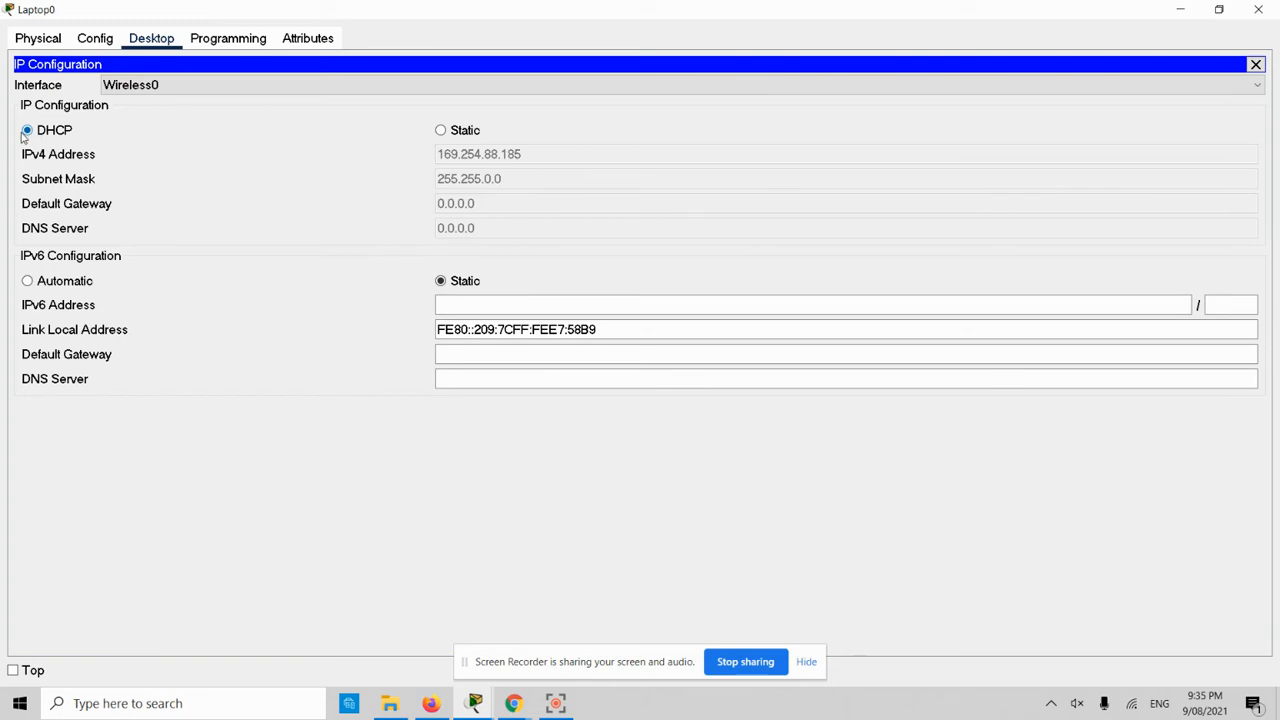
pyautogui.click(441, 131)
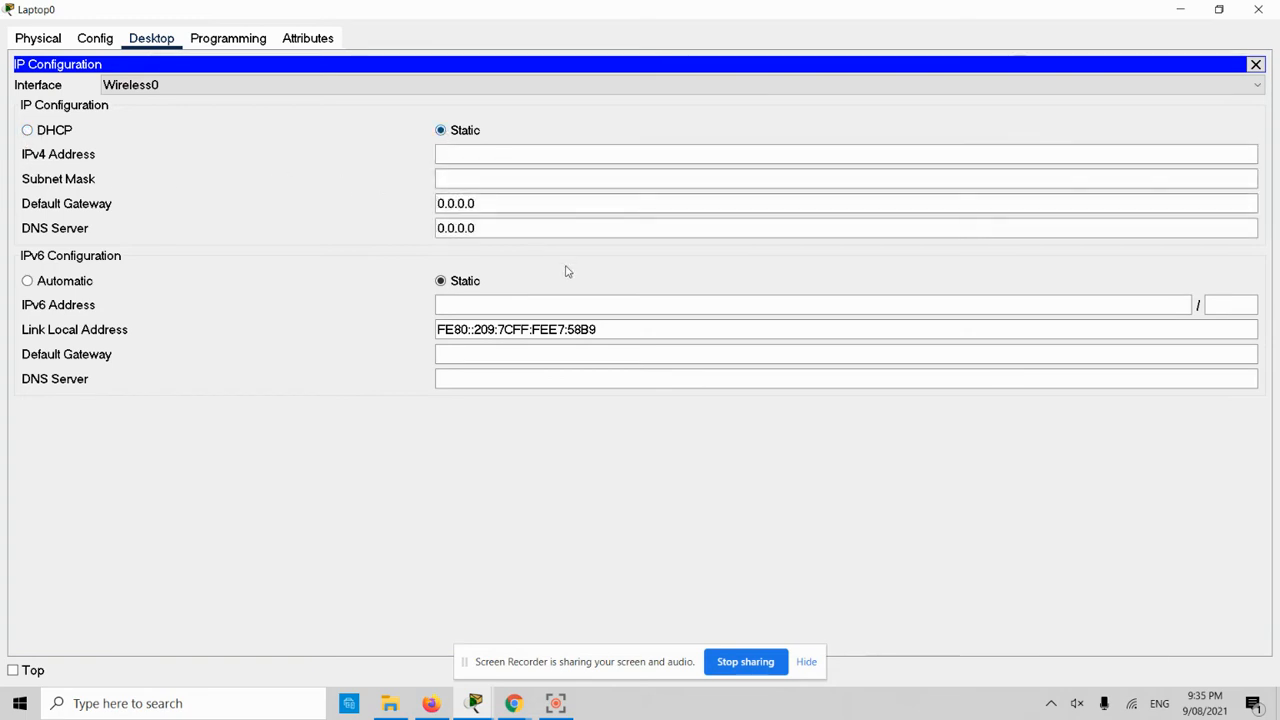
pyautogui.click(28, 131)
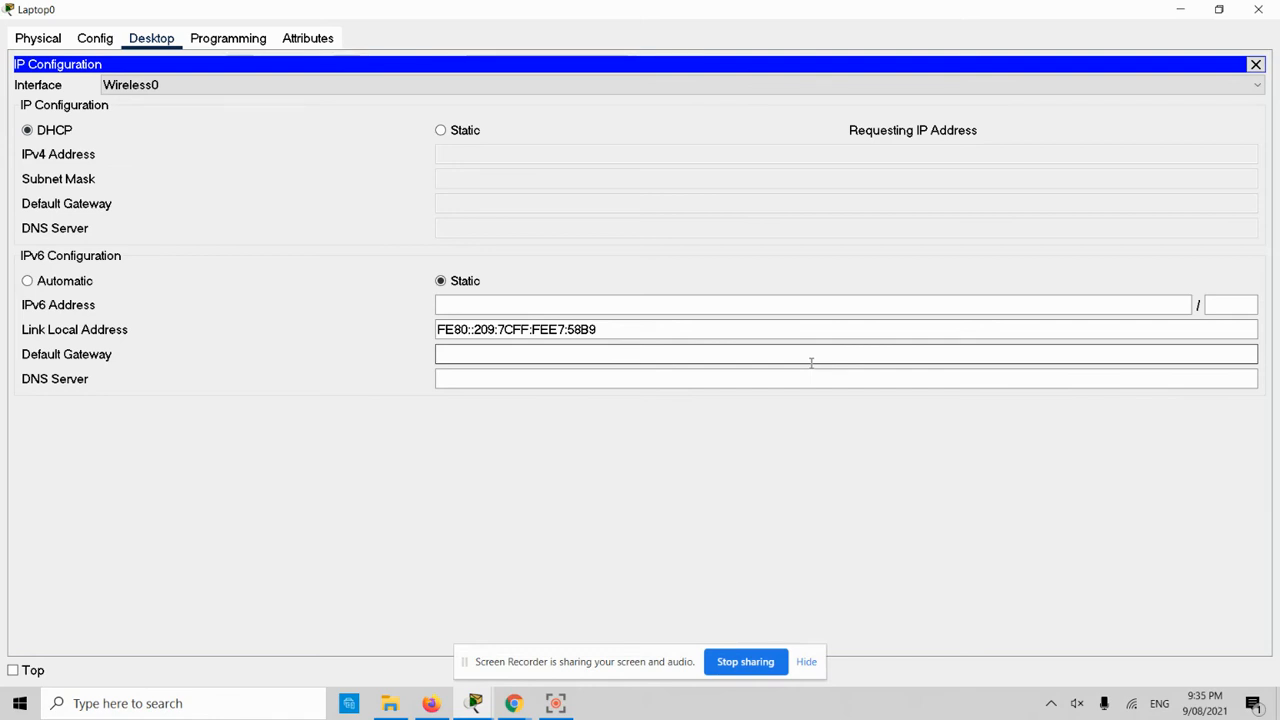
pyautogui.click(441, 132)
pyautogui.click(45, 131)
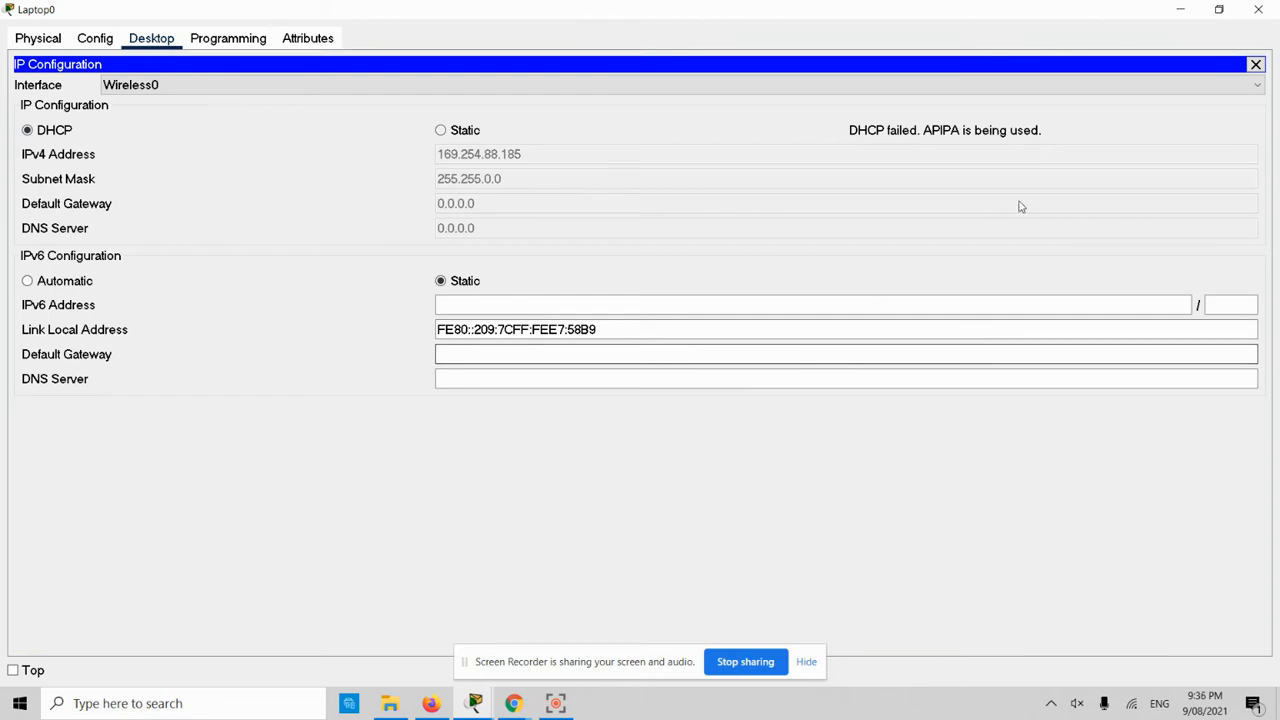
pyautogui.click(1256, 64)
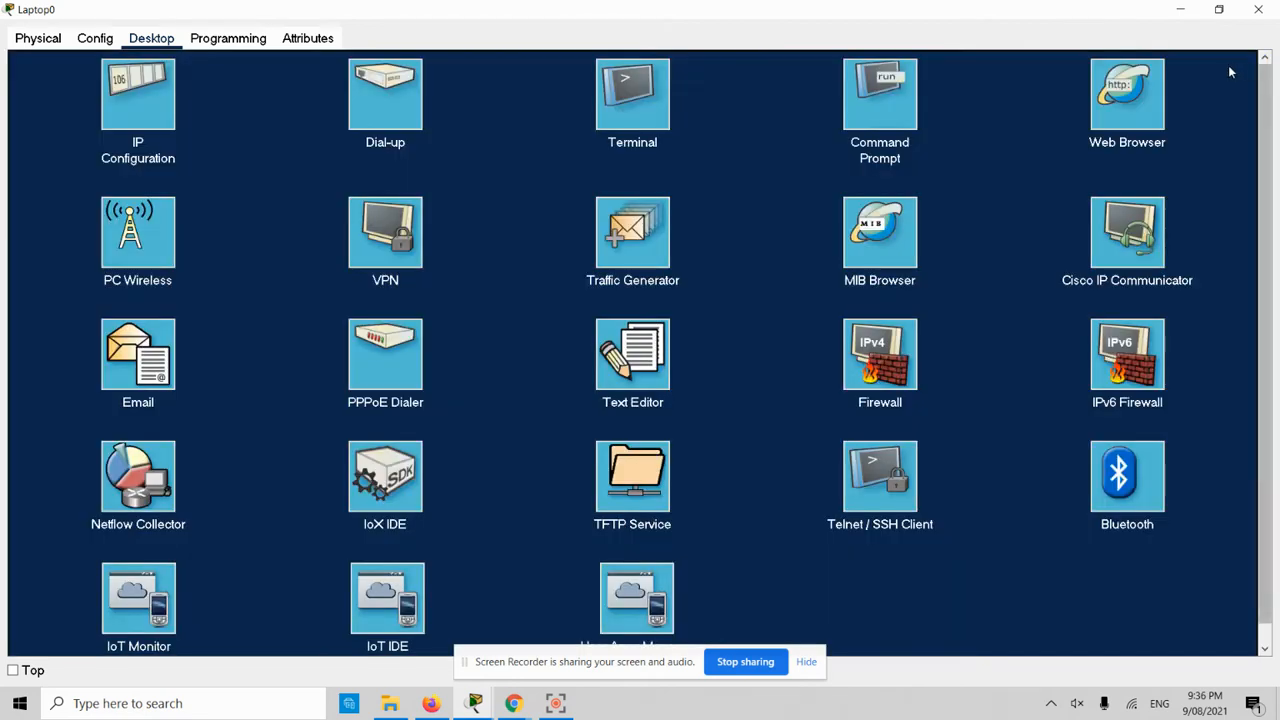
pyautogui.click(1188, 14)
# - Reopen Laptop0 and set its global gateway and DNS settings to DHCP
pyautogui.moveTo(327, 167)
pyautogui.mouseDown()
pyautogui.moveTo(352, 195)
pyautogui.moveTo(349, 168)
pyautogui.mouseUp()
pyautogui.click(349, 169)
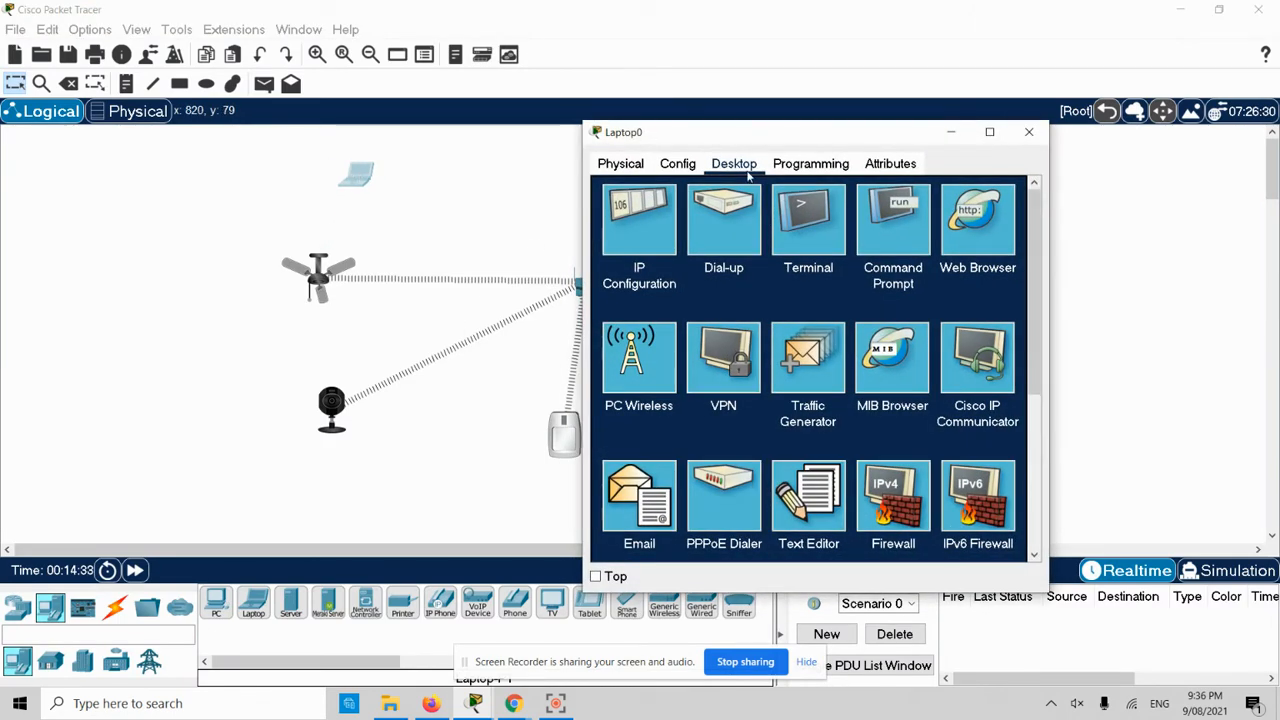
pyautogui.click(657, 225)
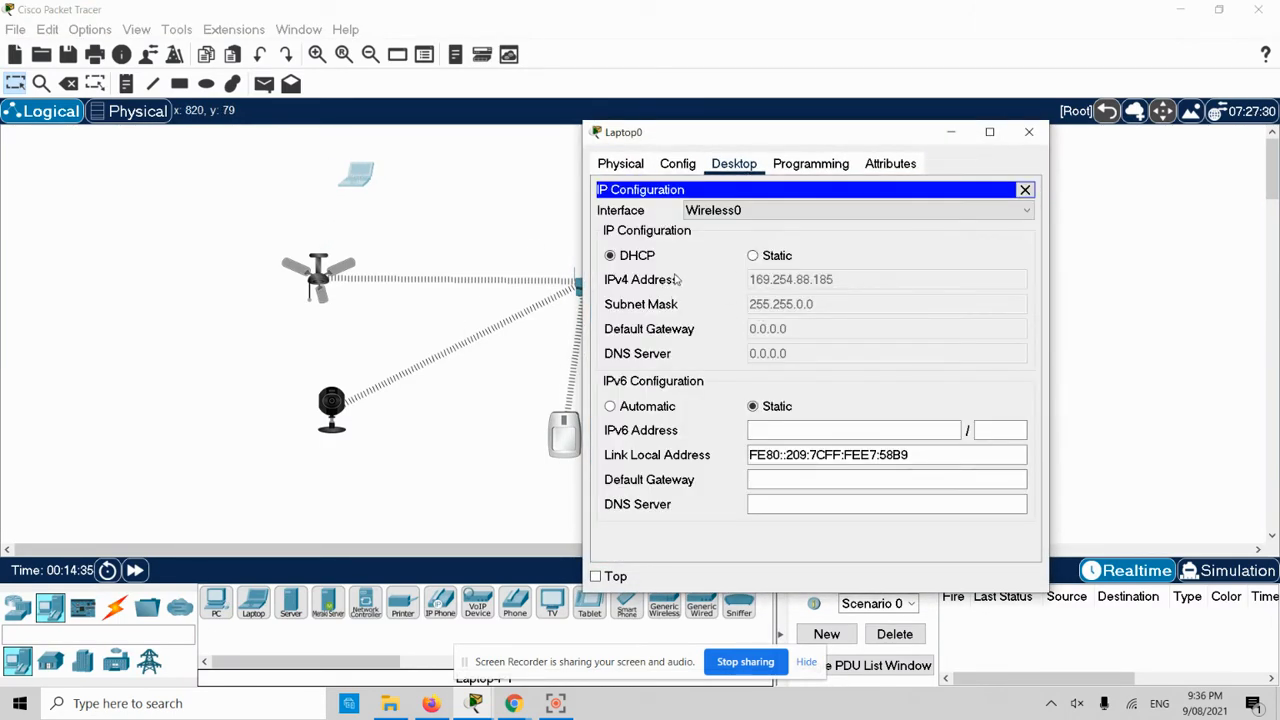
pyautogui.click(754, 256)
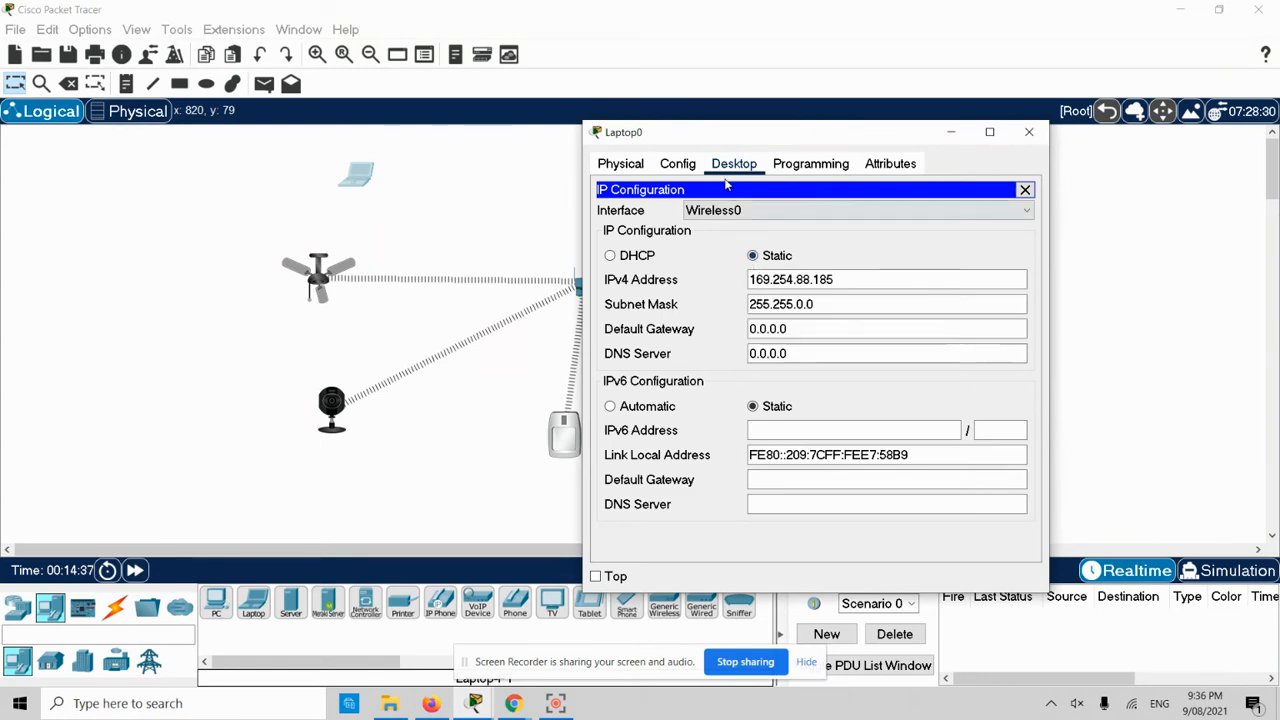
pyautogui.click(675, 165)
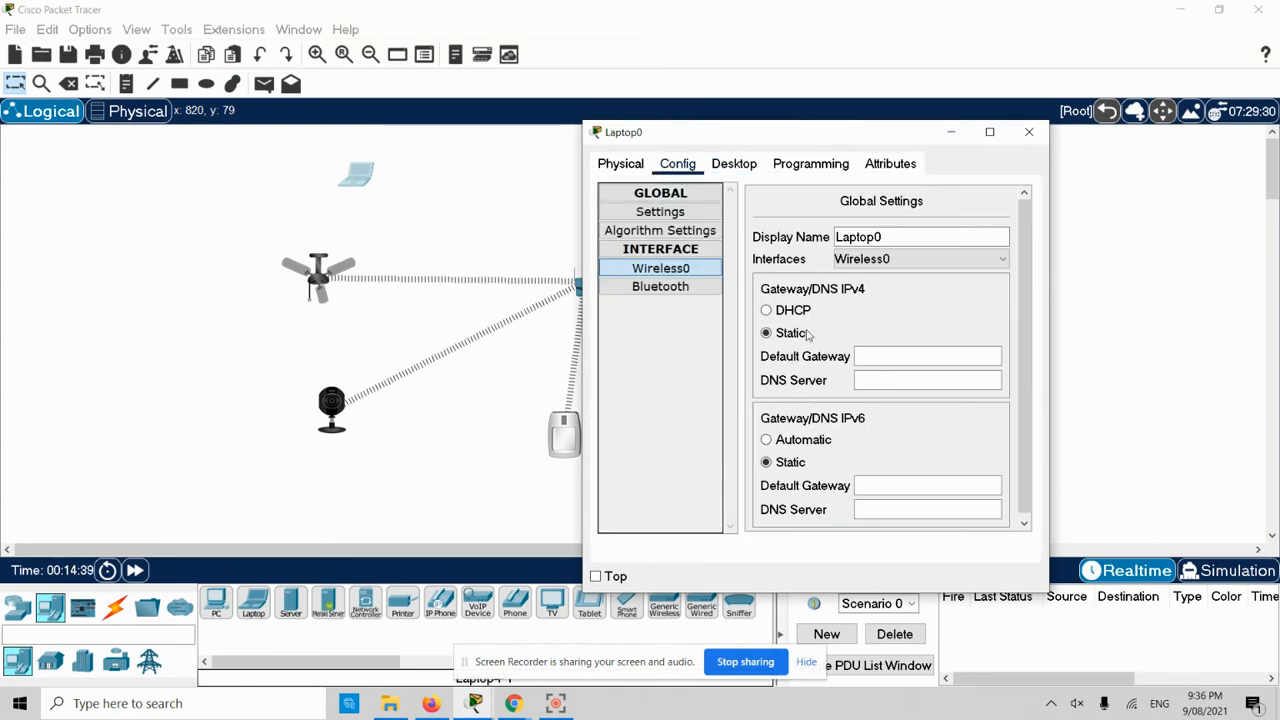
pyautogui.doubleClick(760, 134)
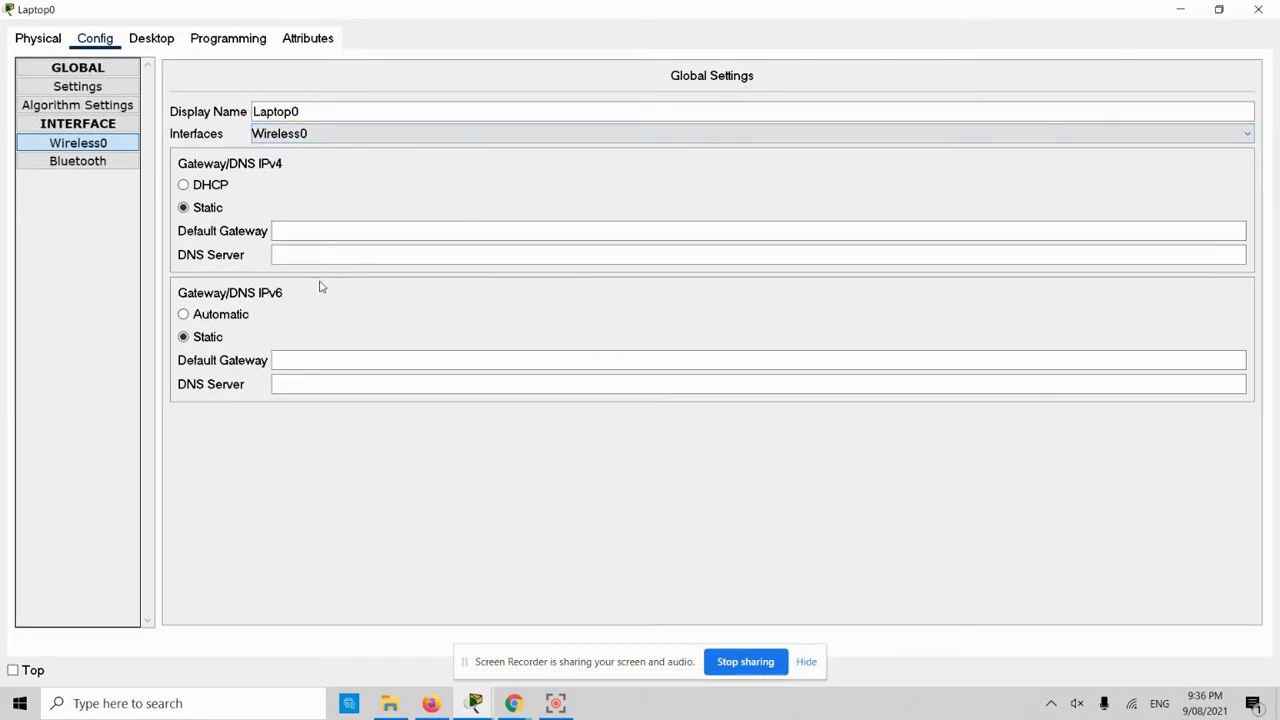
pyautogui.click(184, 186)
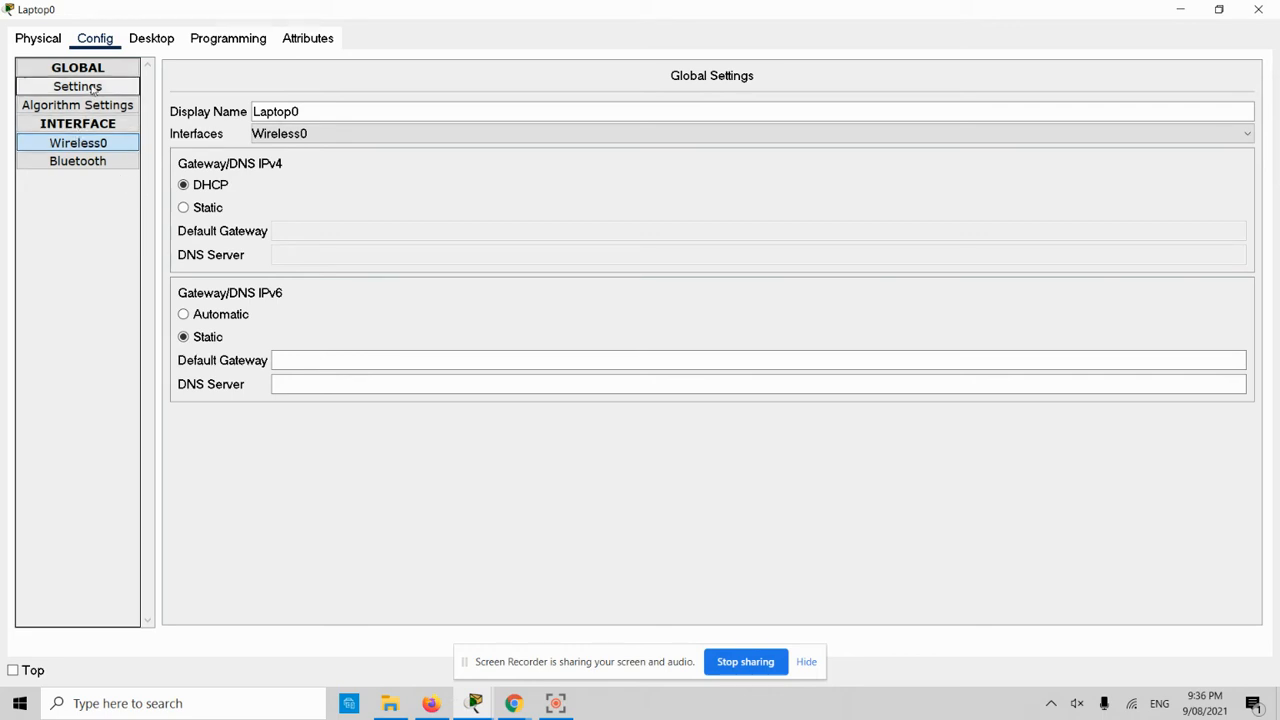
pyautogui.click(151, 38)
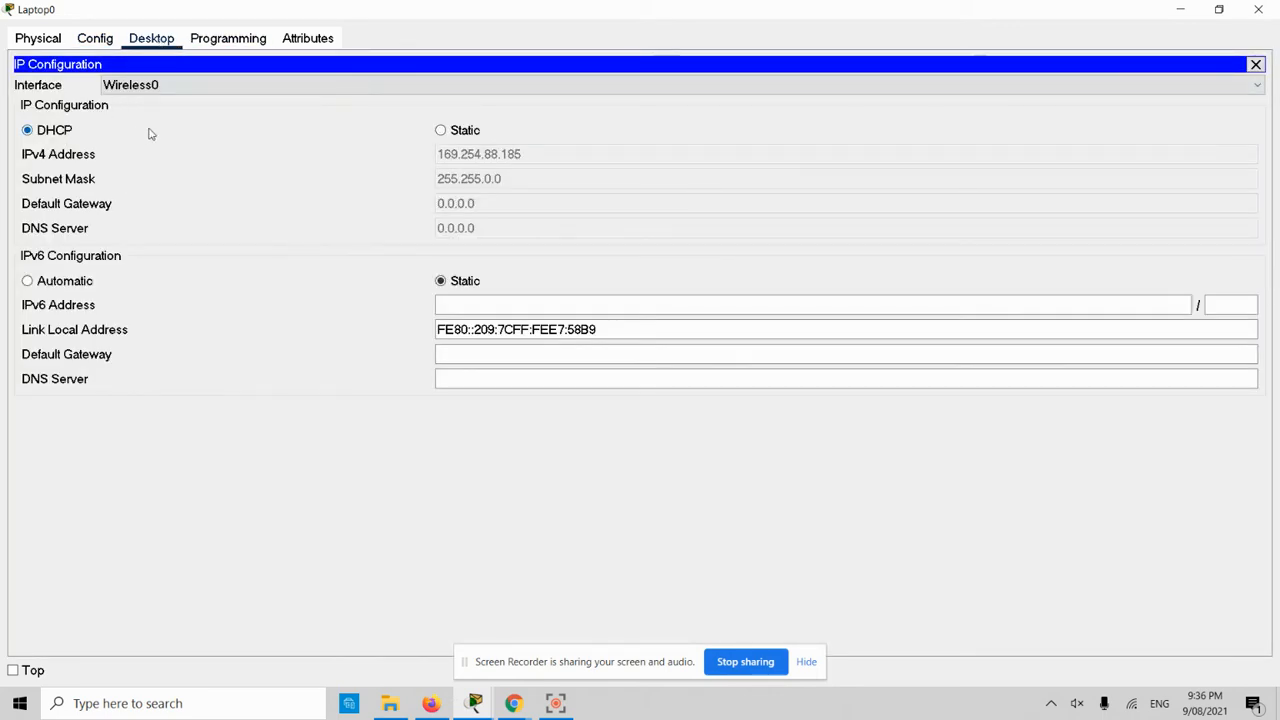
# - Retry DHCP twice in IP Configuration, again getting 169.254.88.185, then close the laptop window
pyautogui.click(440, 130)
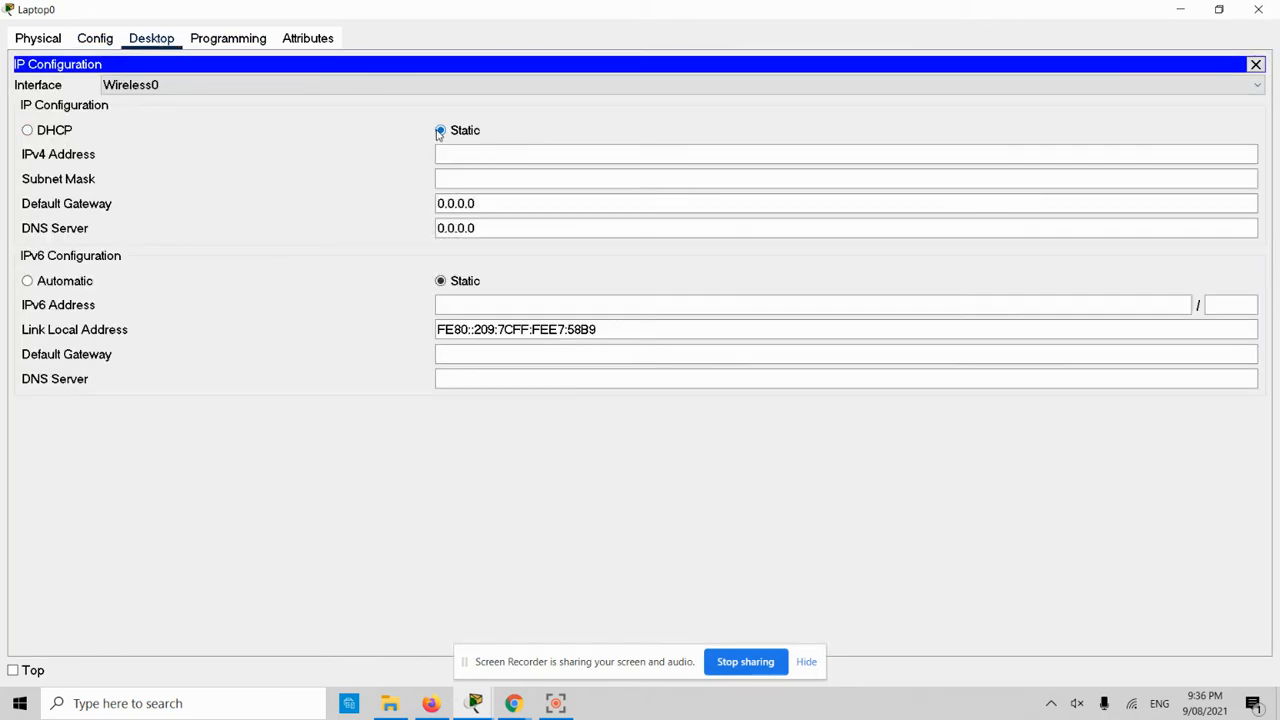
pyautogui.click(27, 131)
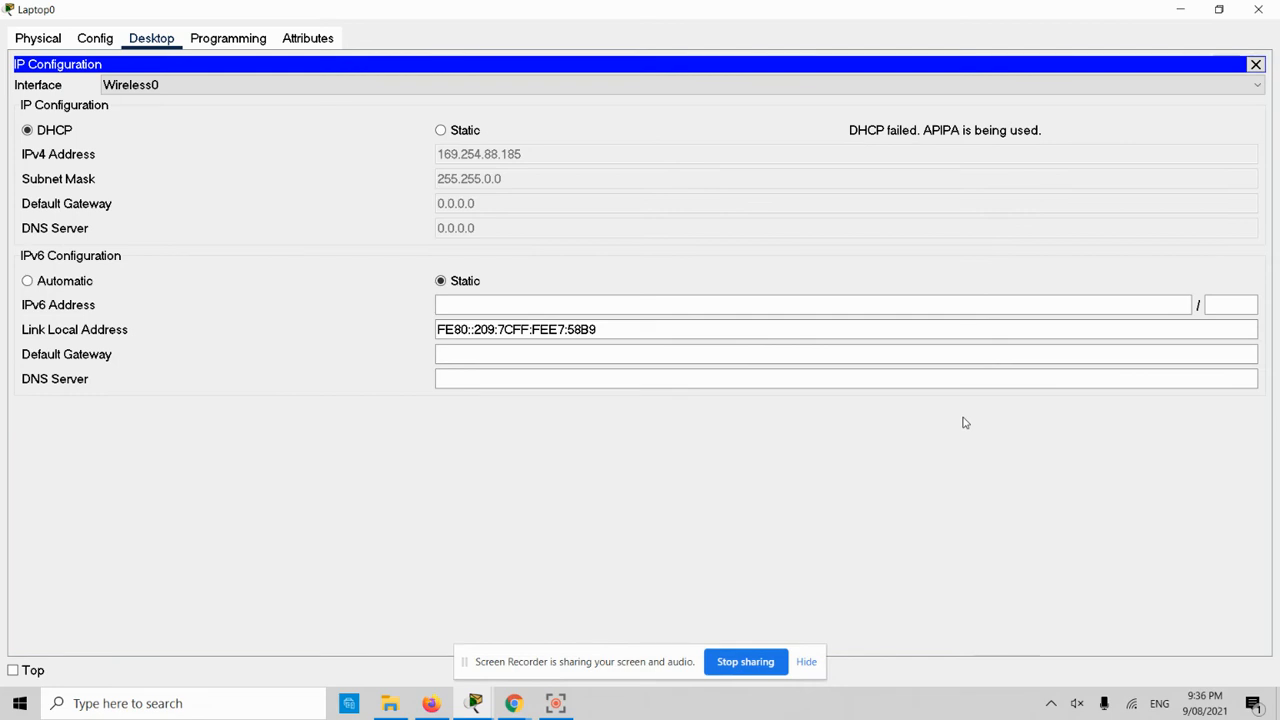
pyautogui.click(440, 131)
pyautogui.click(27, 131)
pyautogui.click(1255, 64)
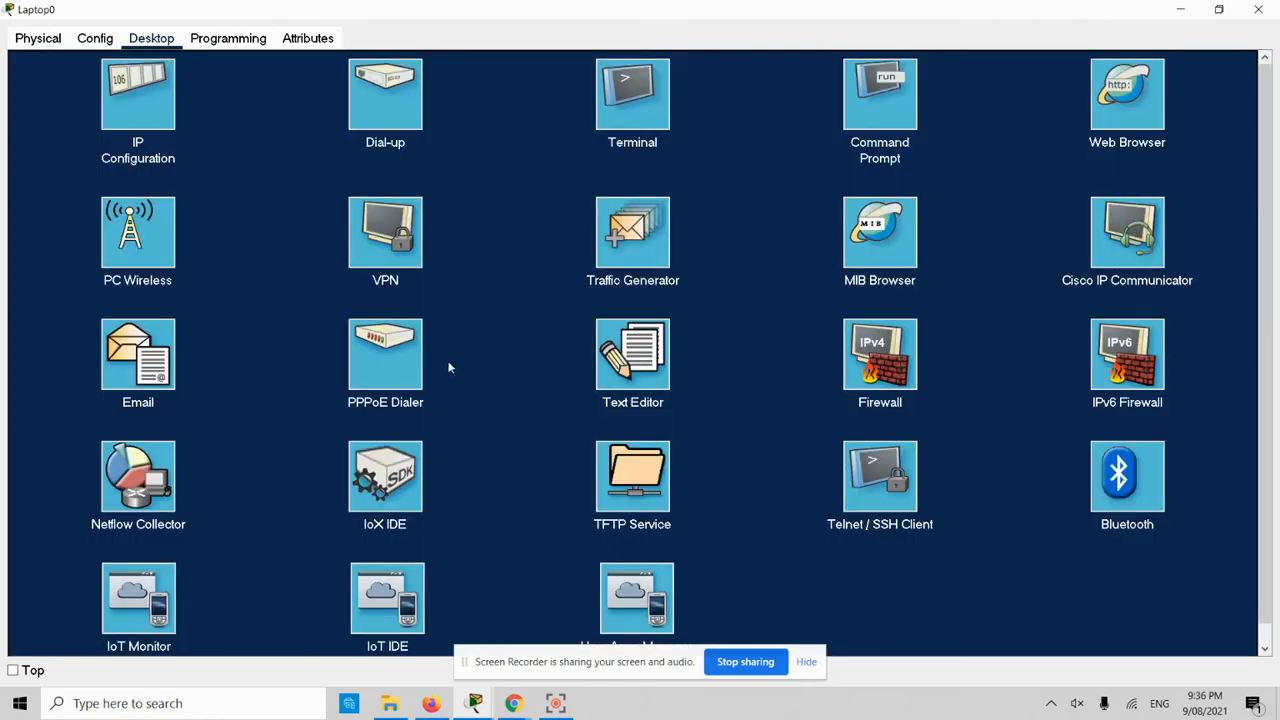
pyautogui.click(1258, 9)
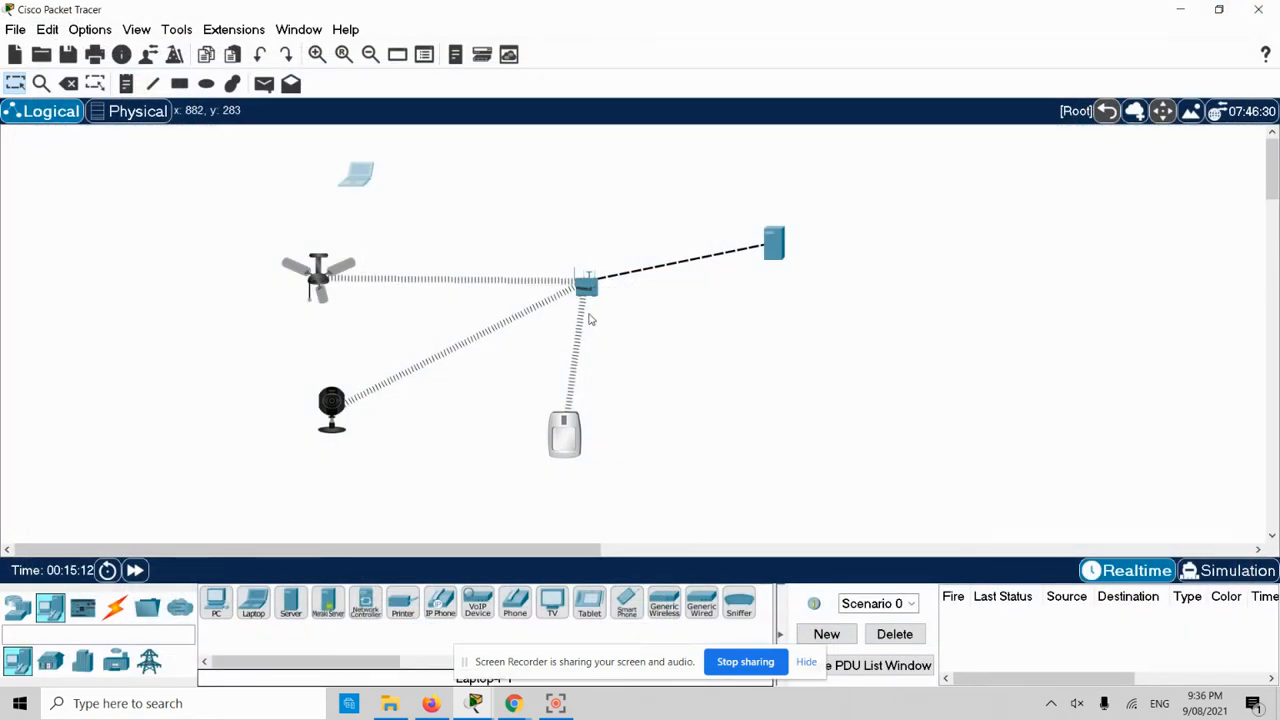
# - Maximize Home Gateway0's window and browse its GUI, Config and Physical tabs
pyautogui.click(587, 289)
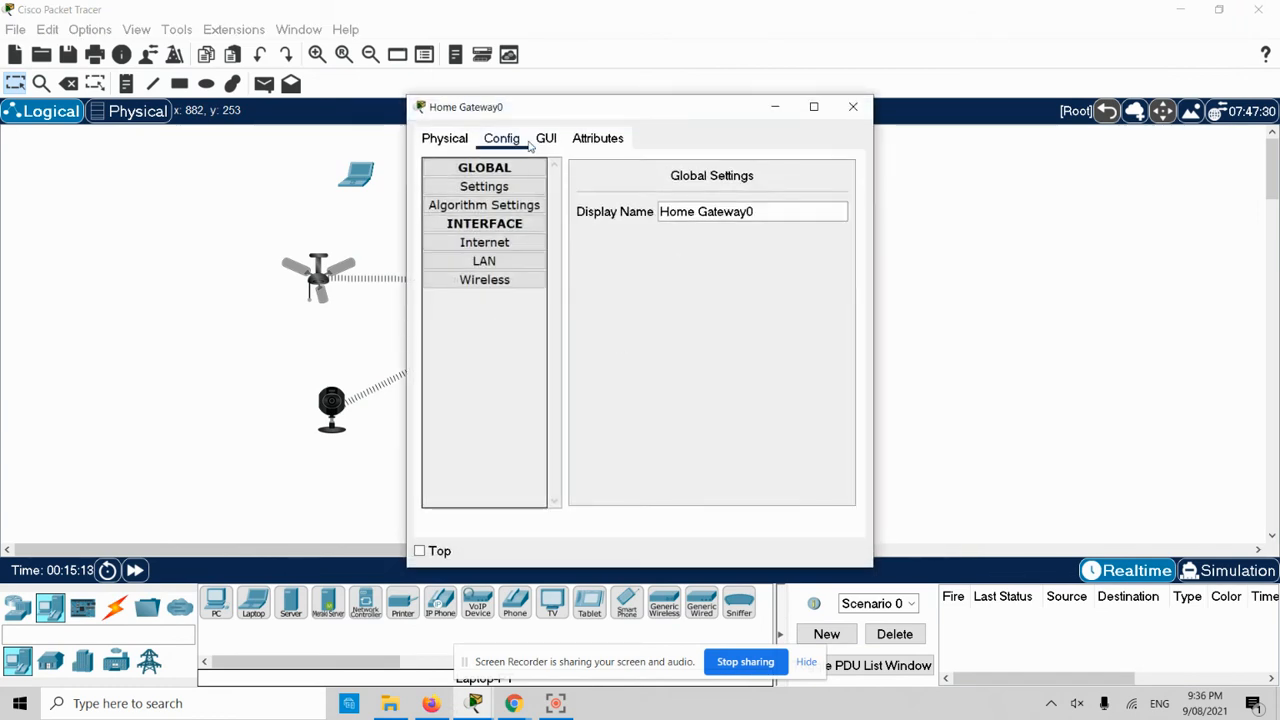
pyautogui.click(555, 139)
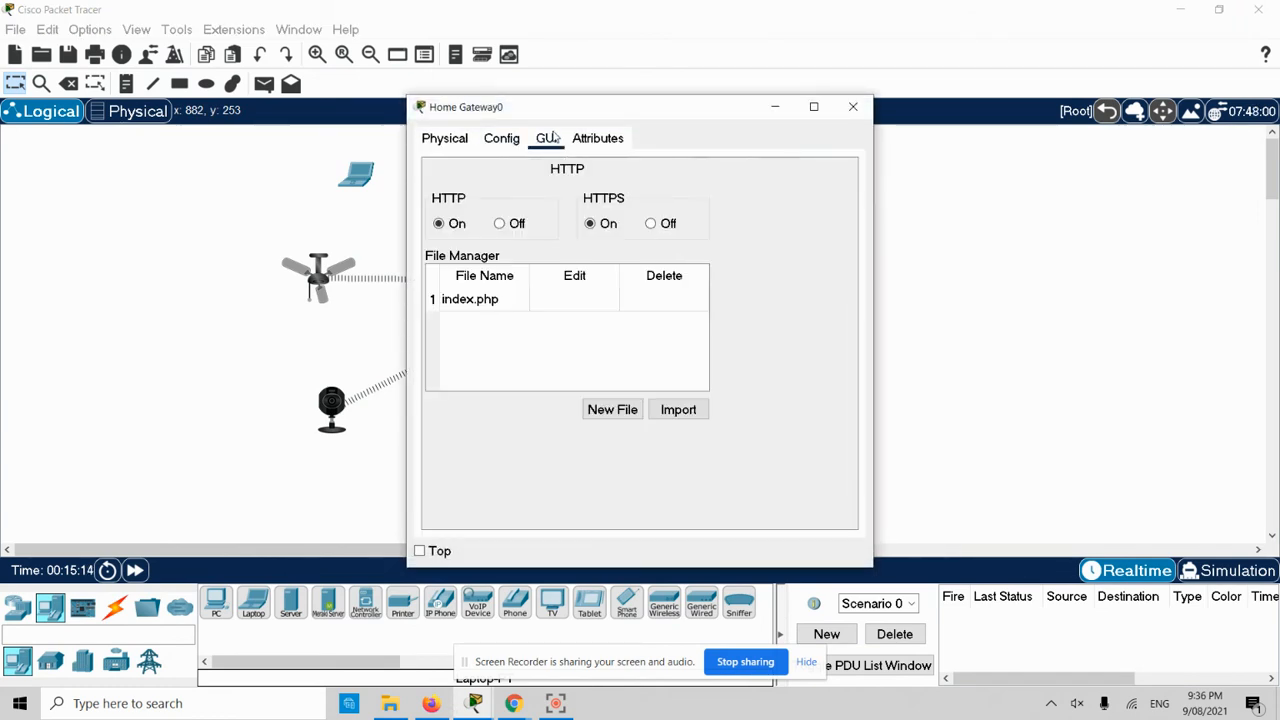
pyautogui.doubleClick(484, 112)
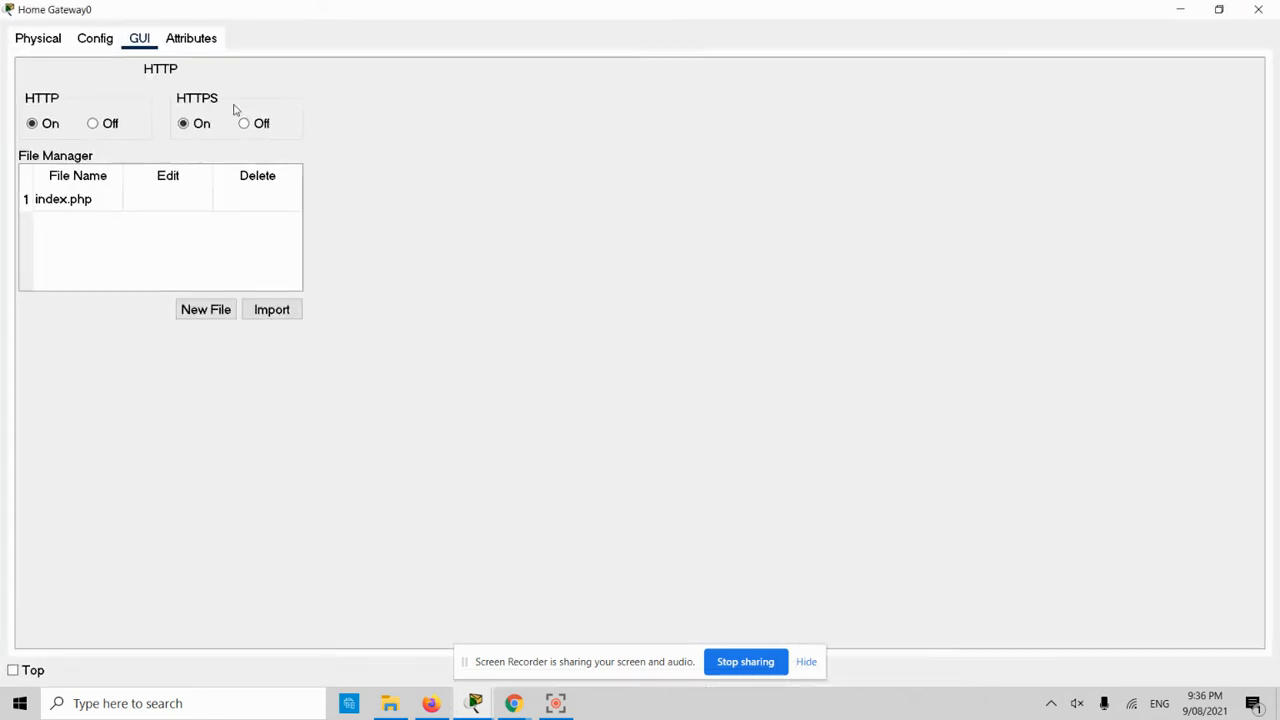
pyautogui.click(92, 41)
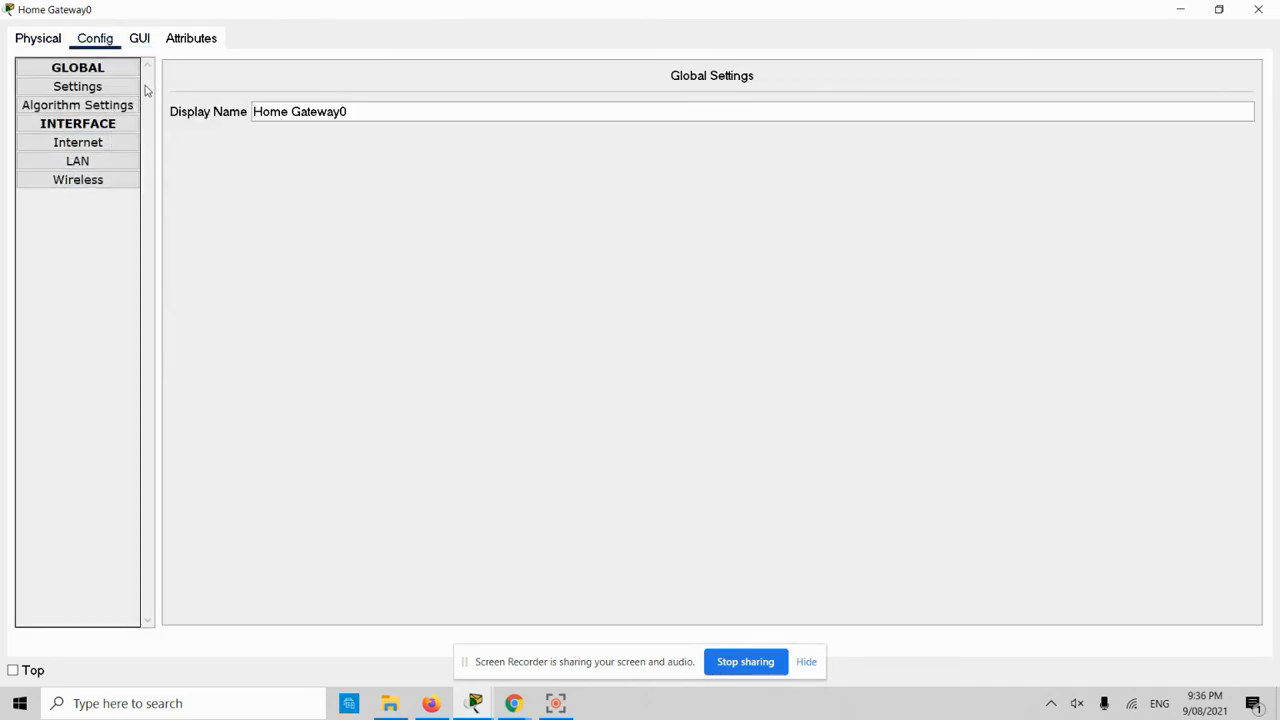
pyautogui.click(139, 42)
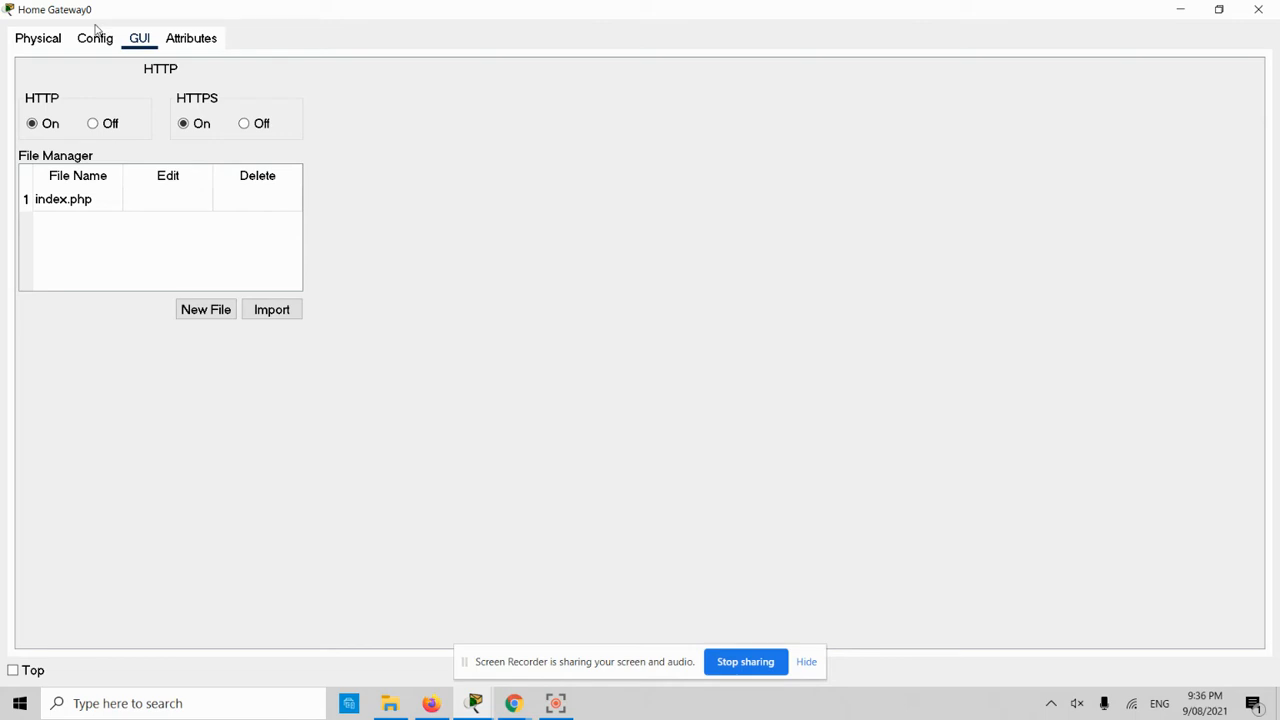
pyautogui.click(52, 46)
pyautogui.click(141, 41)
pyautogui.click(88, 42)
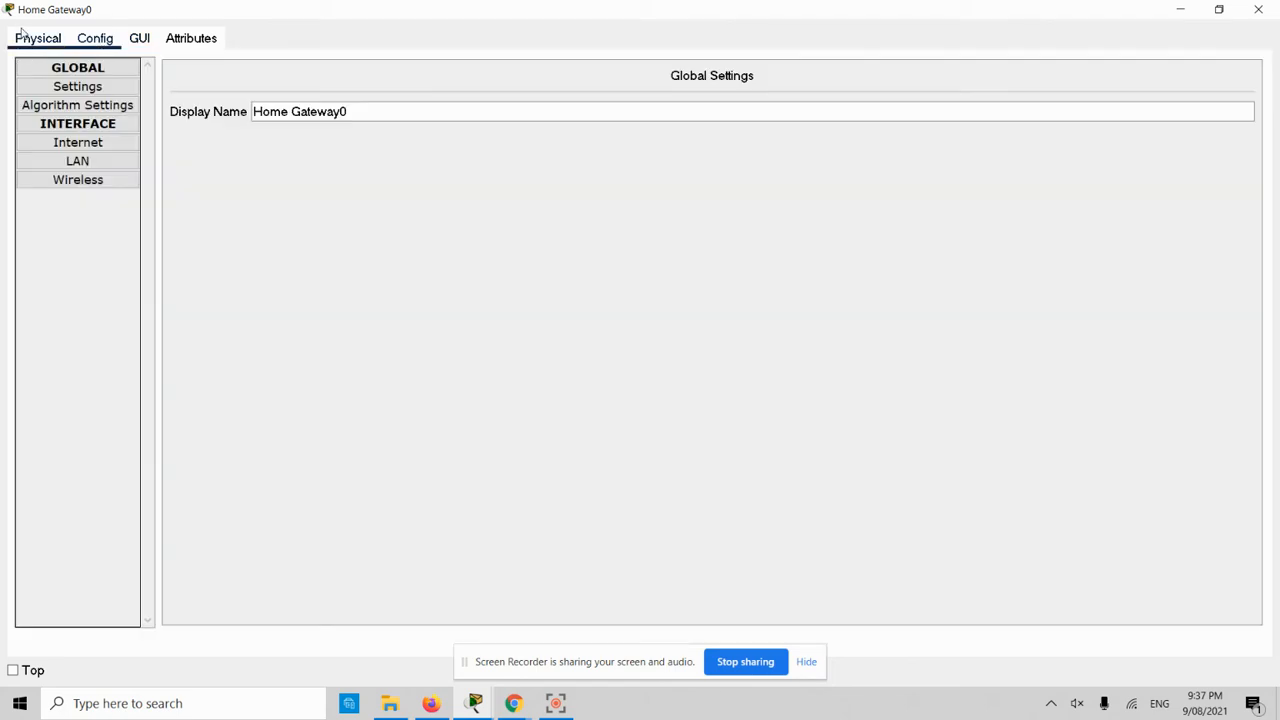
pyautogui.click(48, 44)
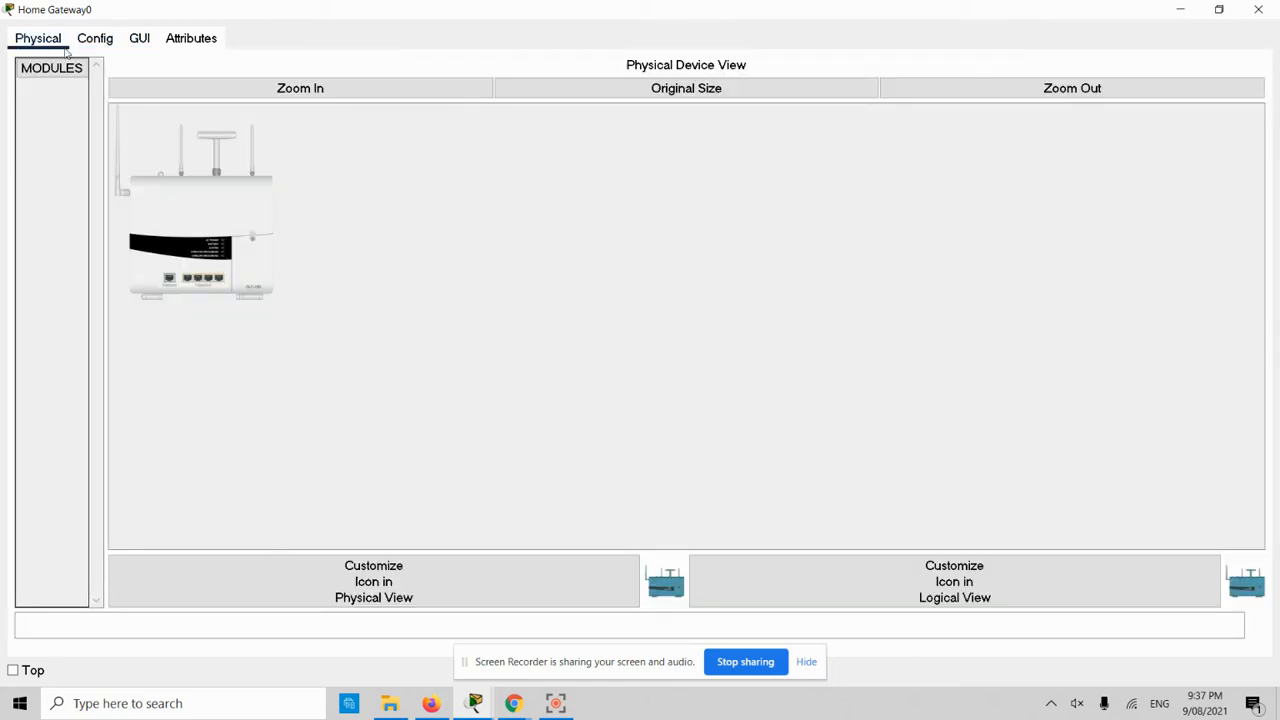
pyautogui.click(104, 42)
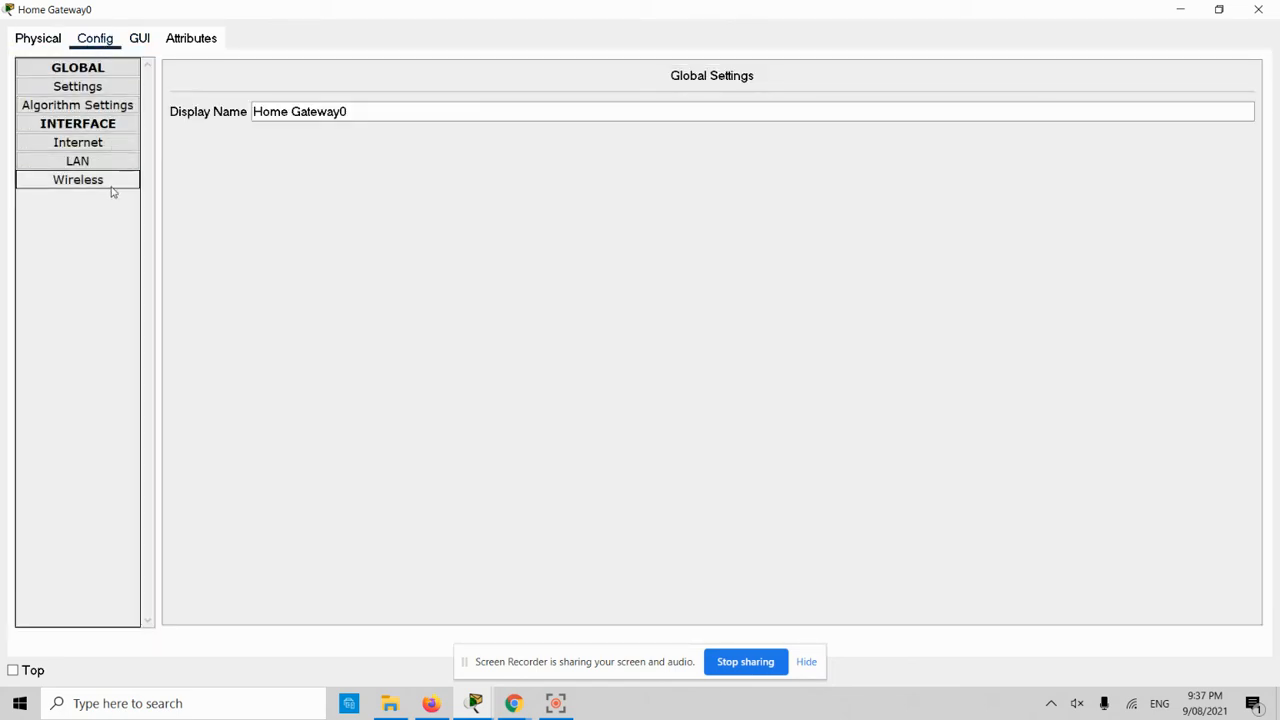
# - Check the gateway's LAN and Internet (DHCP 172.16.50.4) settings, close it, and move the laptop left
pyautogui.click(77, 160)
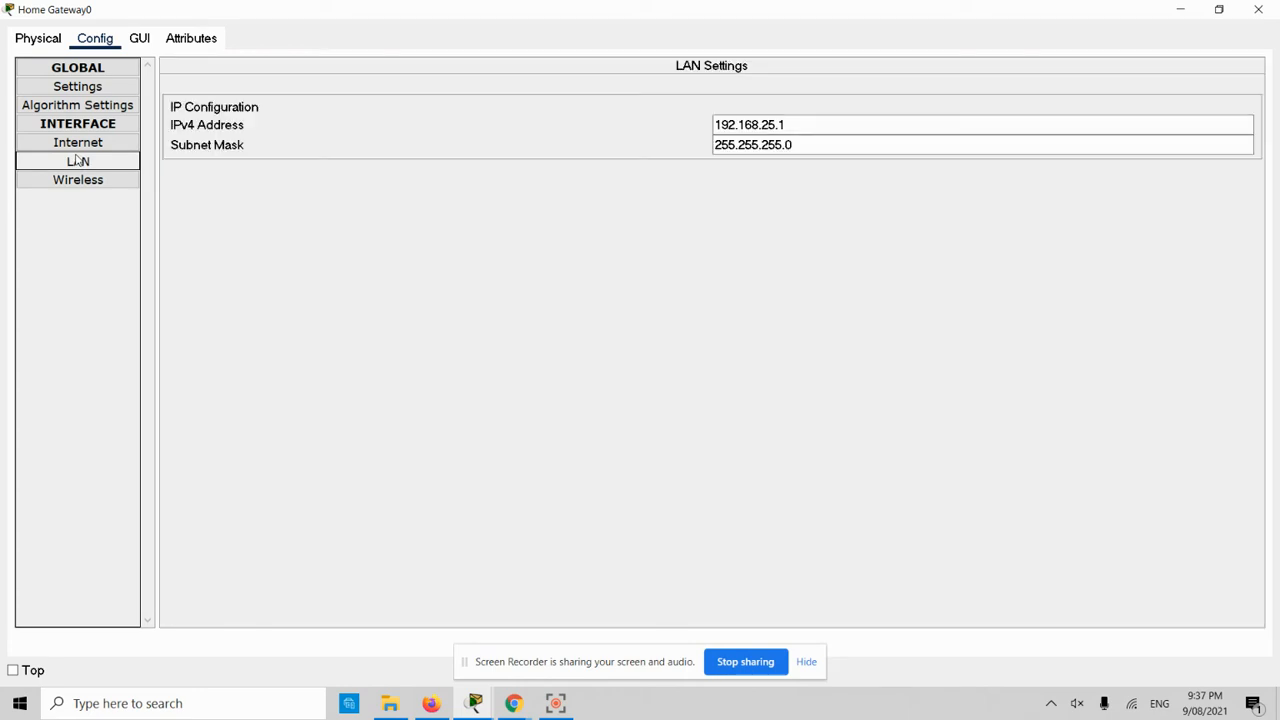
pyautogui.click(78, 143)
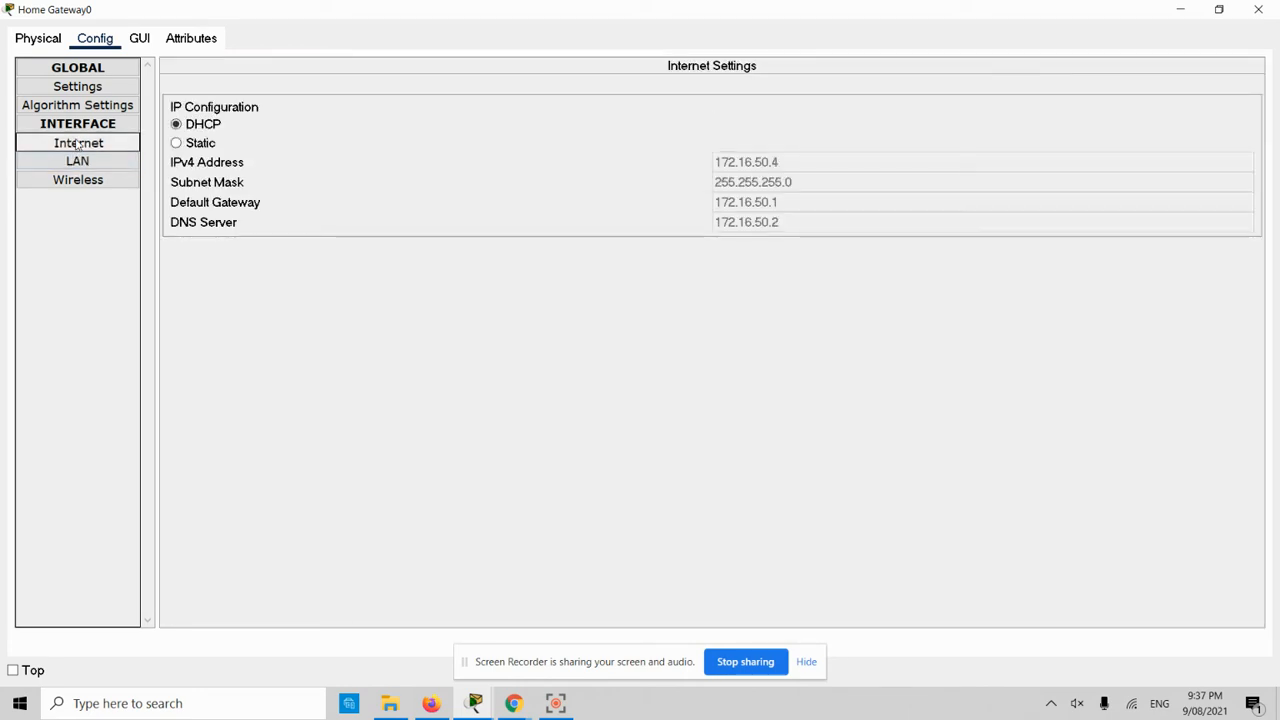
pyautogui.click(38, 40)
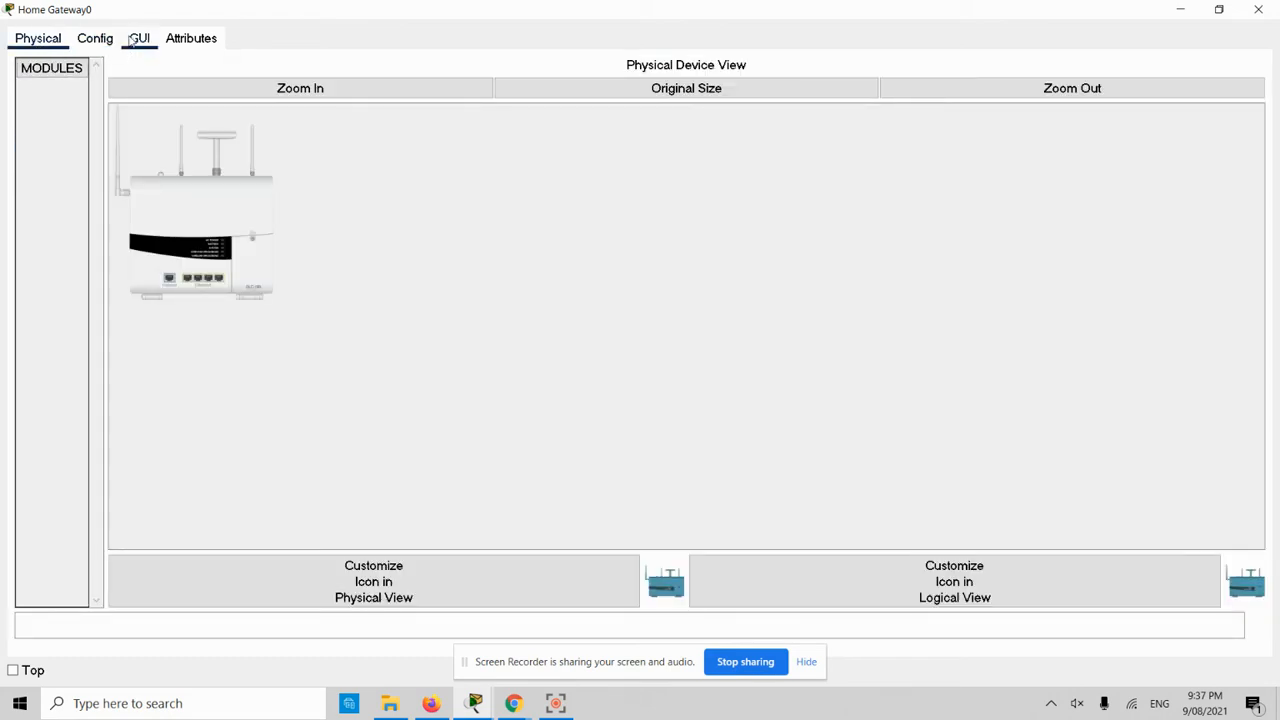
pyautogui.click(139, 38)
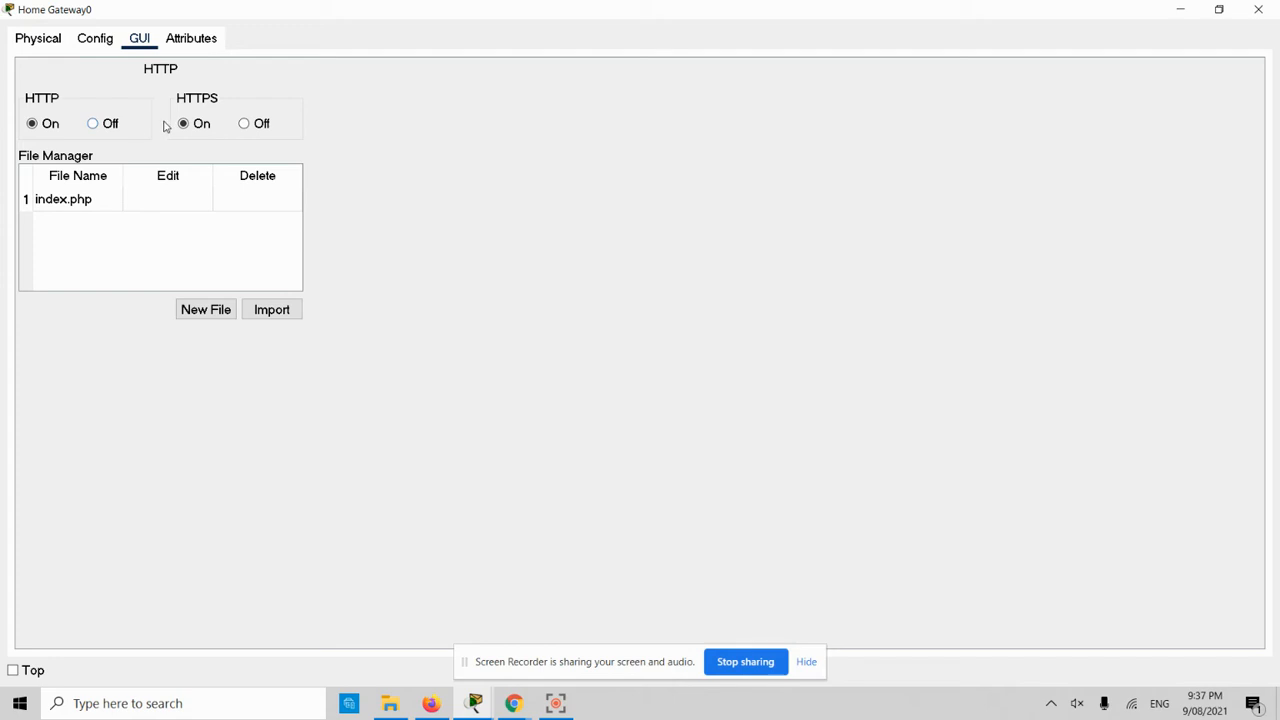
pyautogui.click(1258, 9)
pyautogui.moveTo(350, 183); pyautogui.dragTo(171, 242)
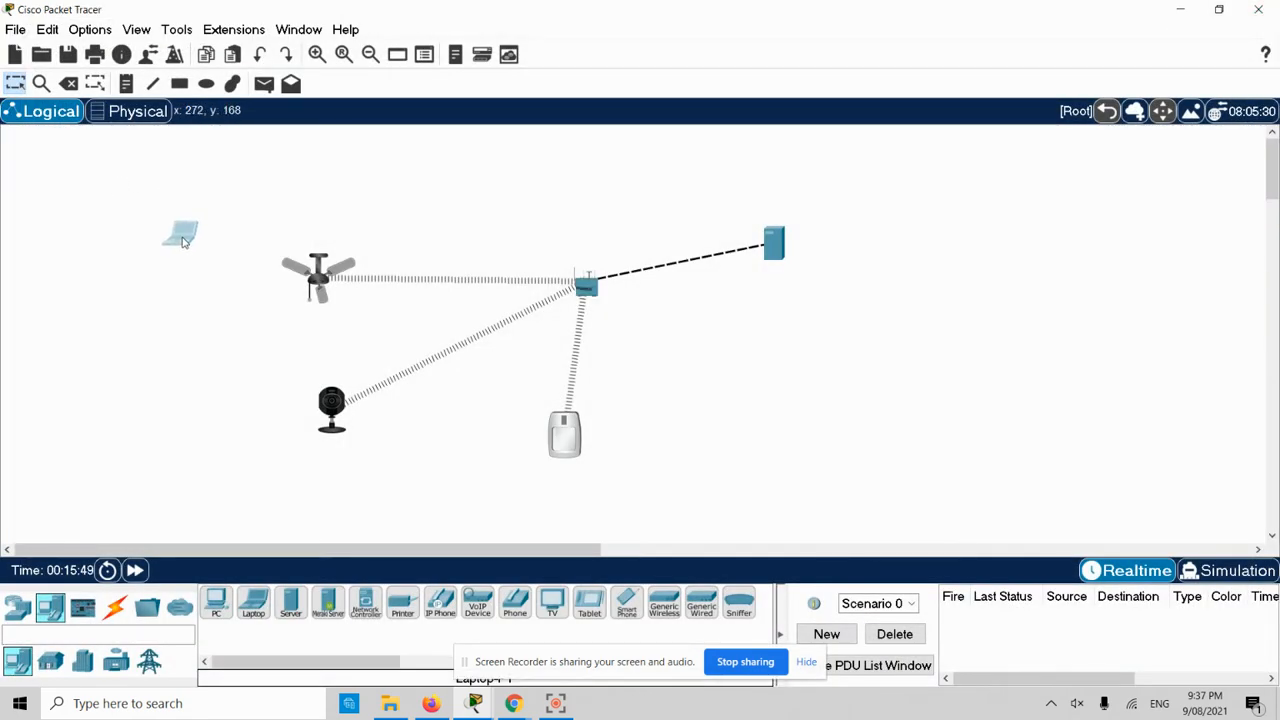
# - Place Laptop1 above the fan and swap its network module for the WPC300N card
pyautogui.click(369, 177)
pyautogui.click(370, 180)
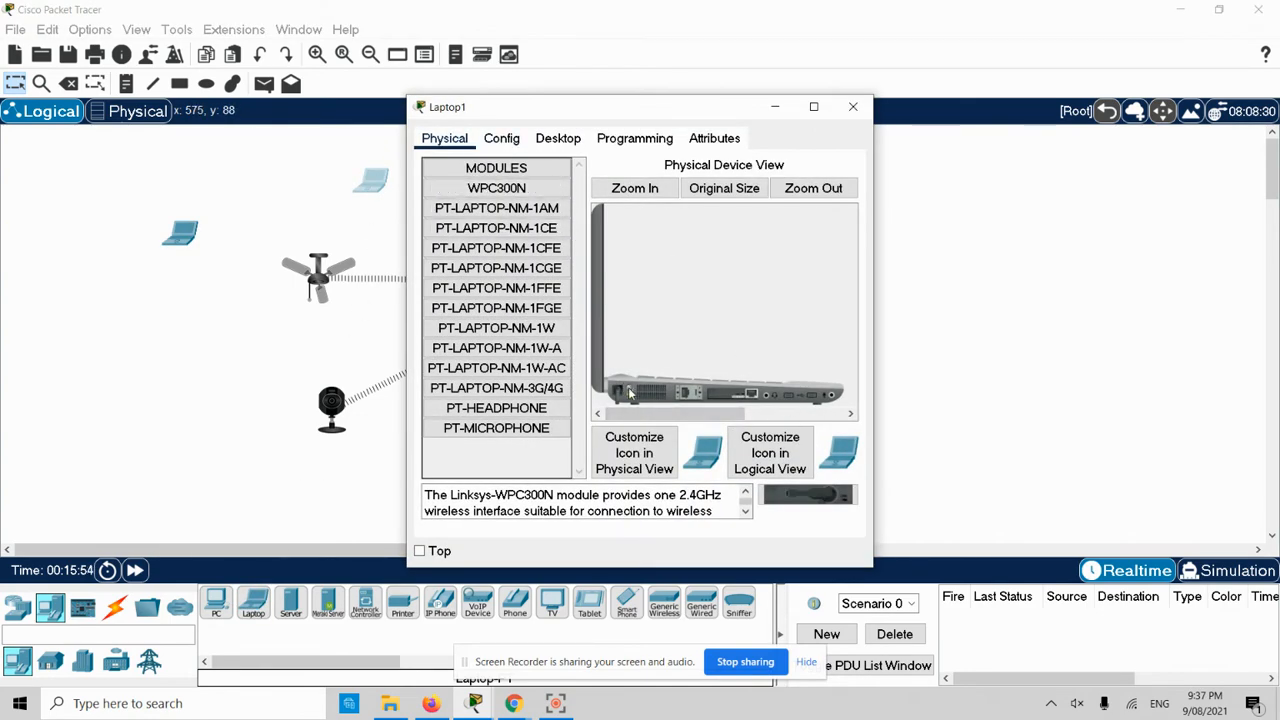
pyautogui.moveTo(740, 400); pyautogui.dragTo(490, 386)
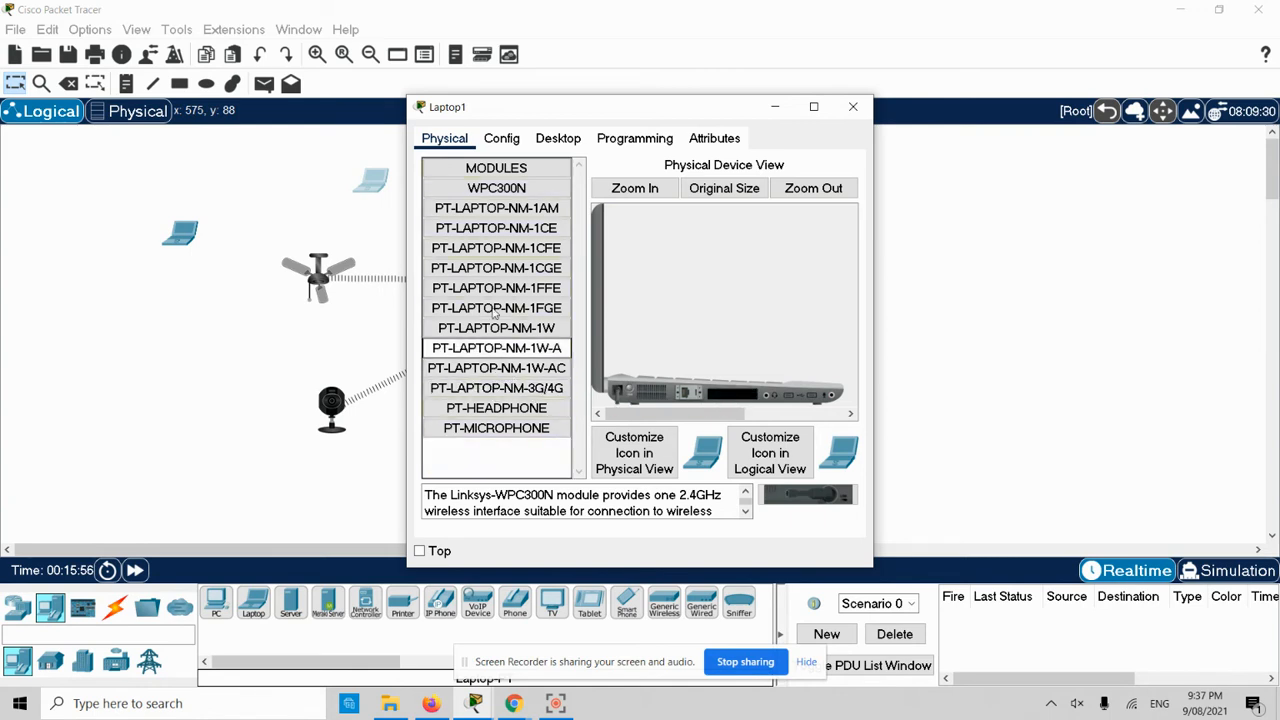
pyautogui.moveTo(490, 195); pyautogui.dragTo(730, 402)
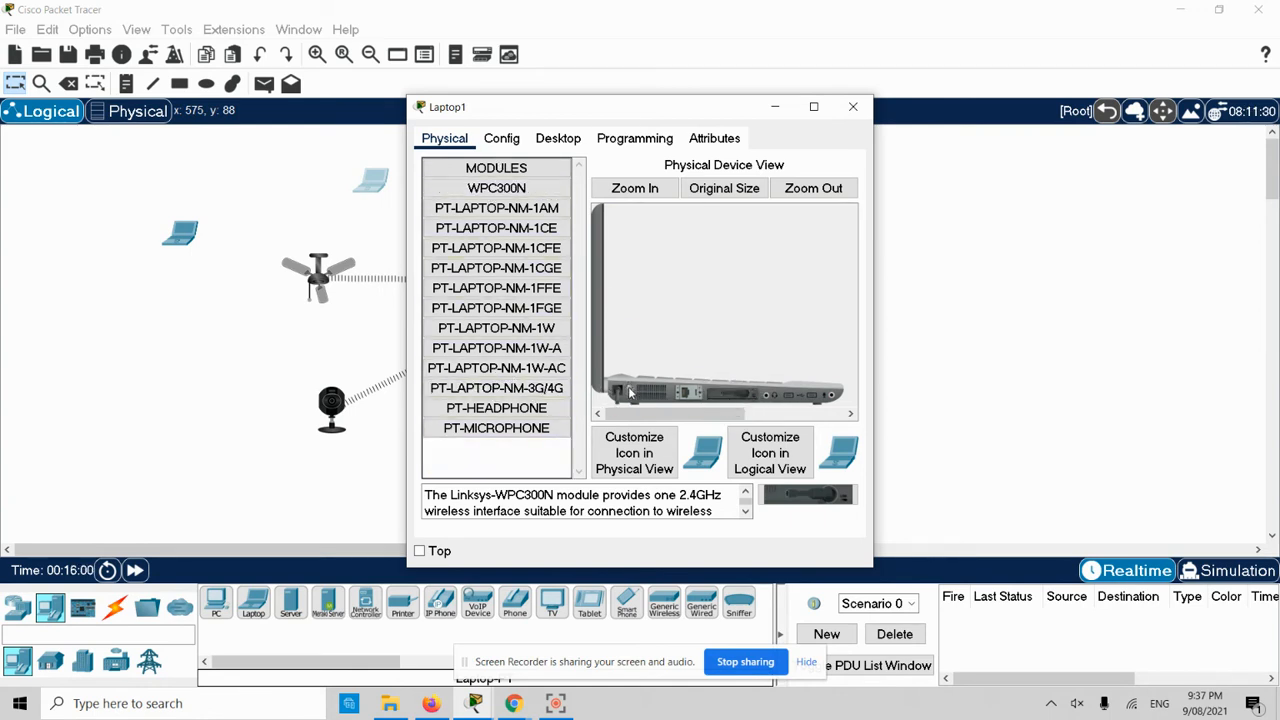
pyautogui.click(558, 140)
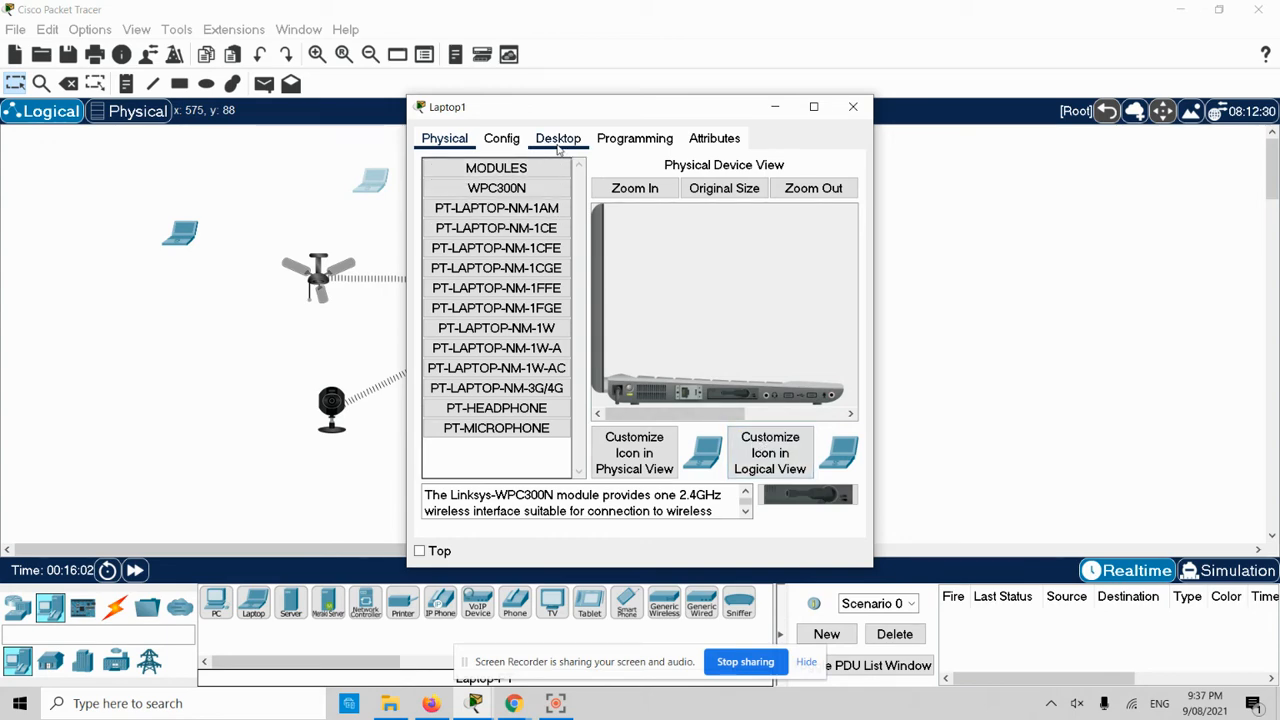
# - Open Laptop1's PC Wireless utility and refresh the list of available networks
pyautogui.click(463, 335)
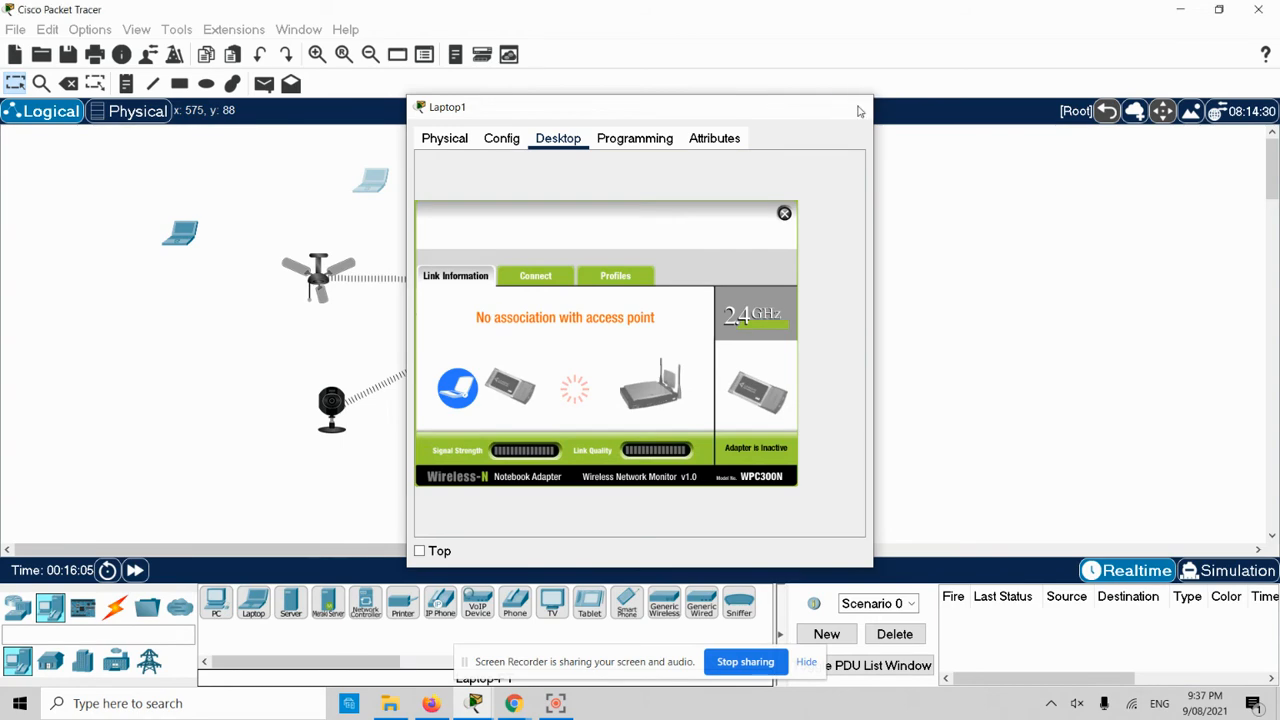
pyautogui.click(853, 106)
pyautogui.click(373, 186)
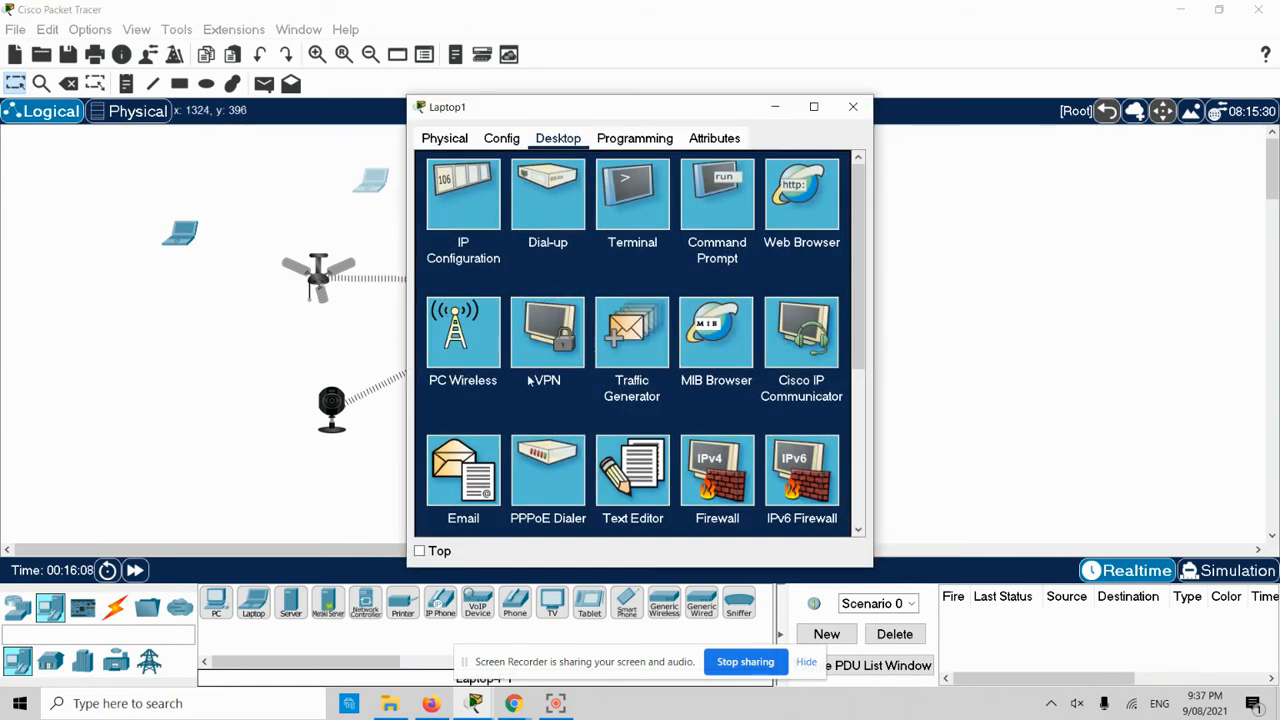
pyautogui.click(470, 340)
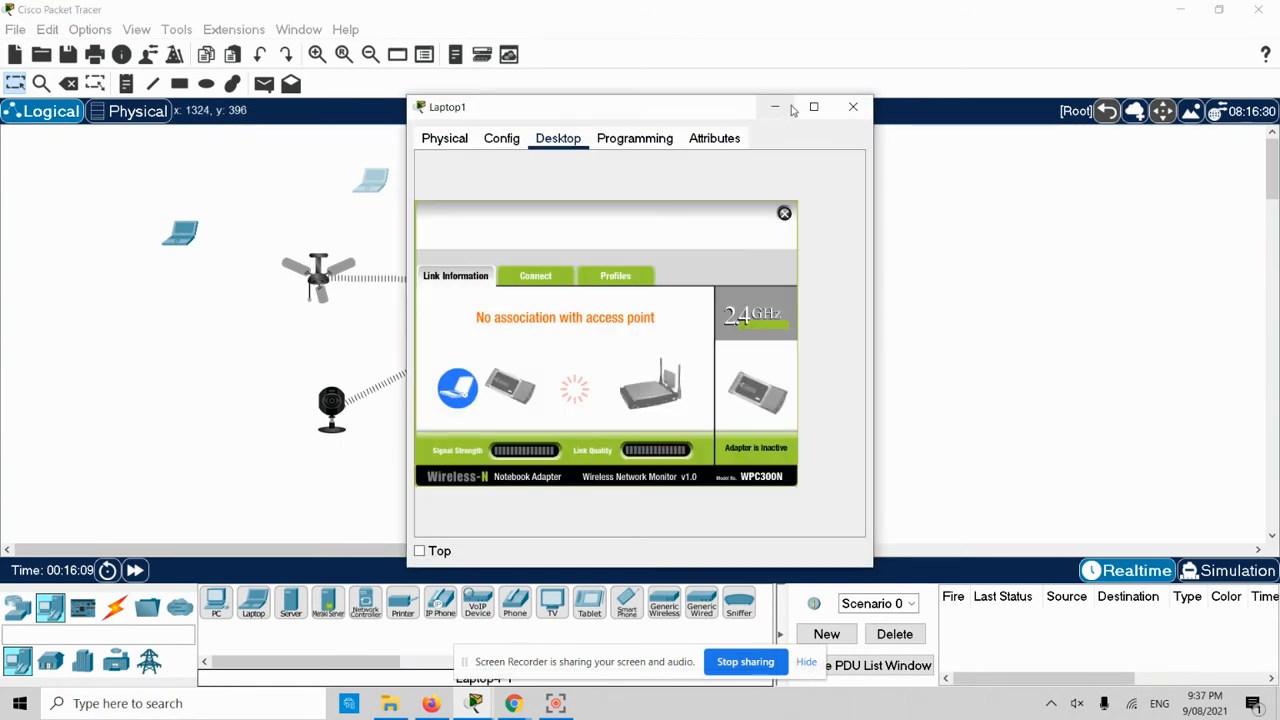
pyautogui.doubleClick(742, 108)
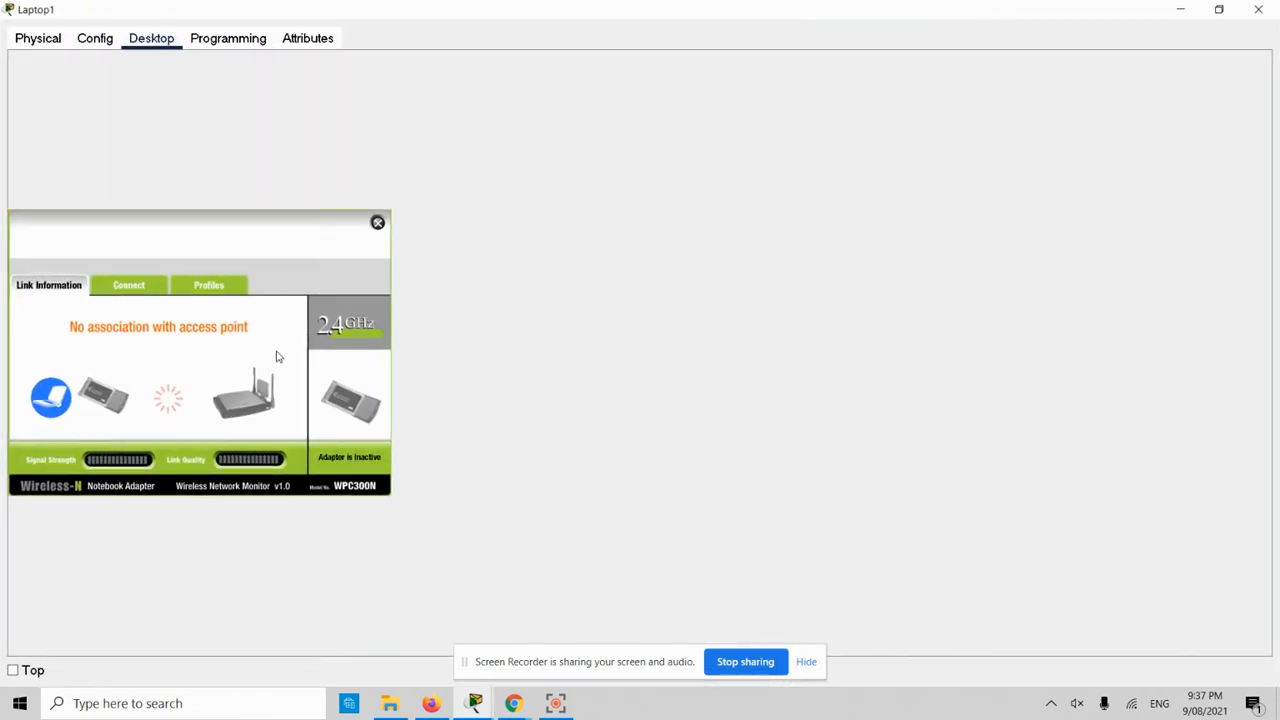
pyautogui.click(143, 287)
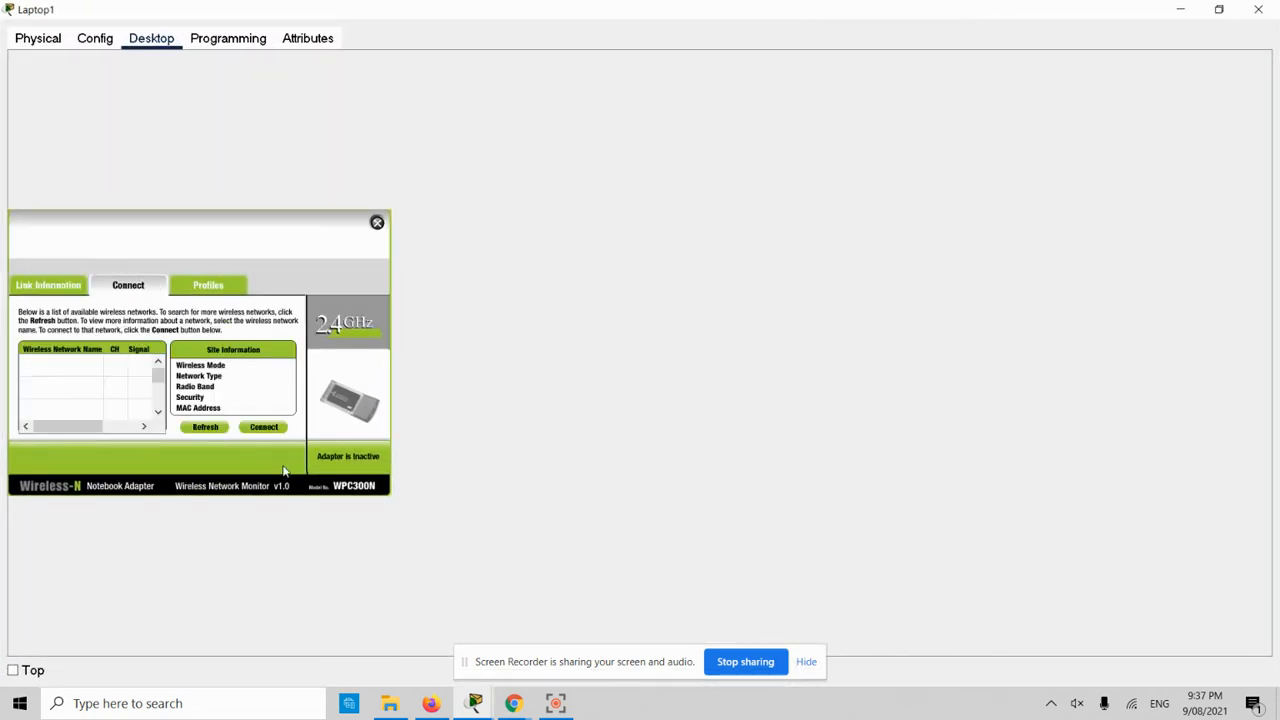
pyautogui.click(205, 428)
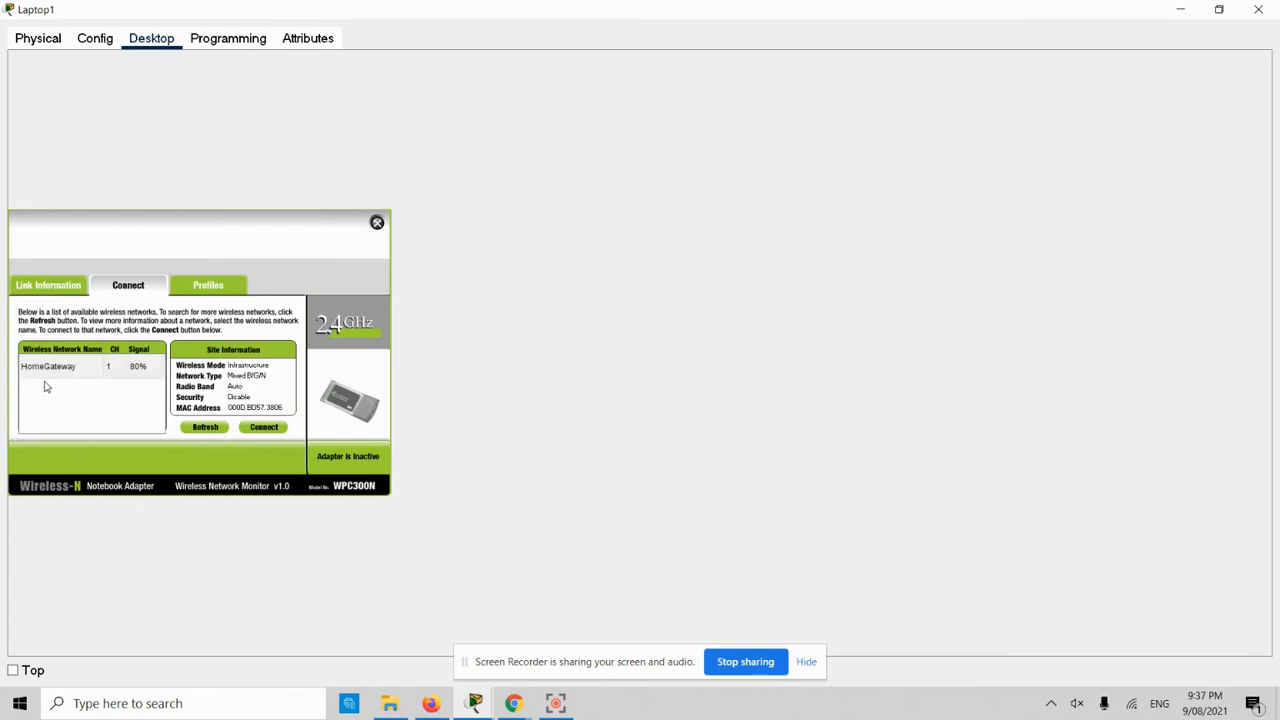
# - Connect Laptop1 to the HomeGateway wireless network and close its window
pyautogui.click(53, 370)
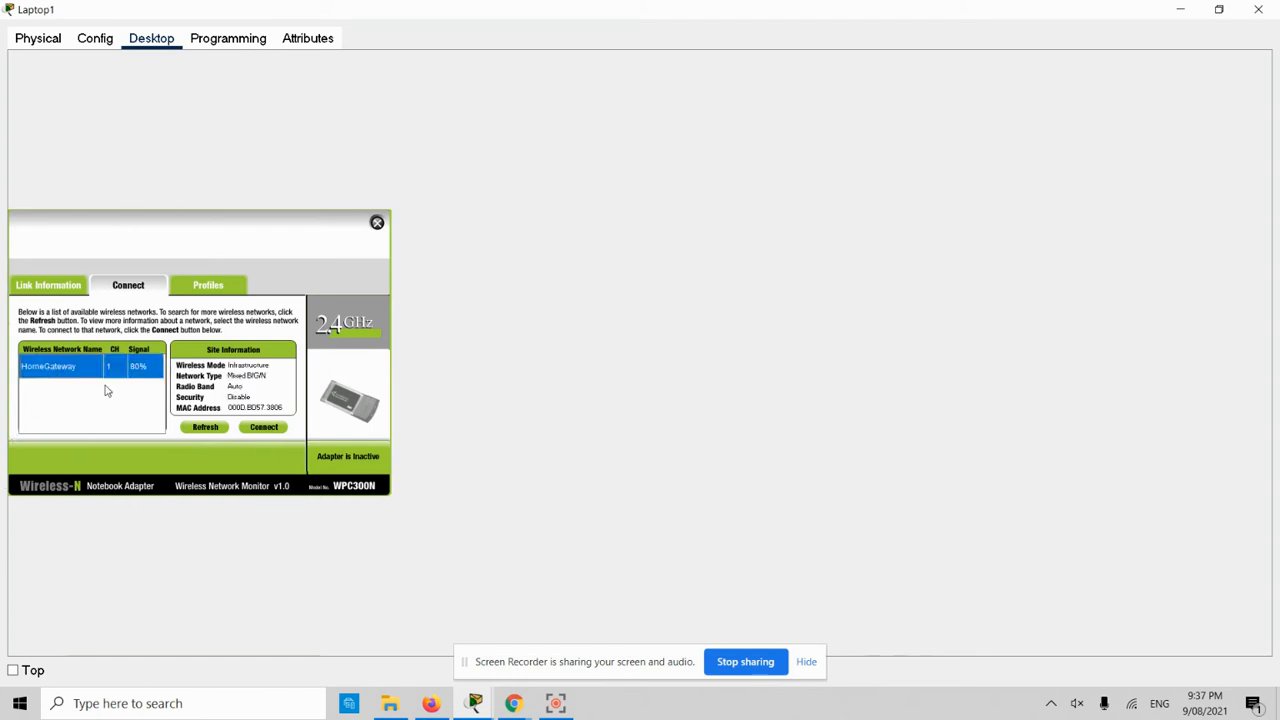
pyautogui.click(265, 428)
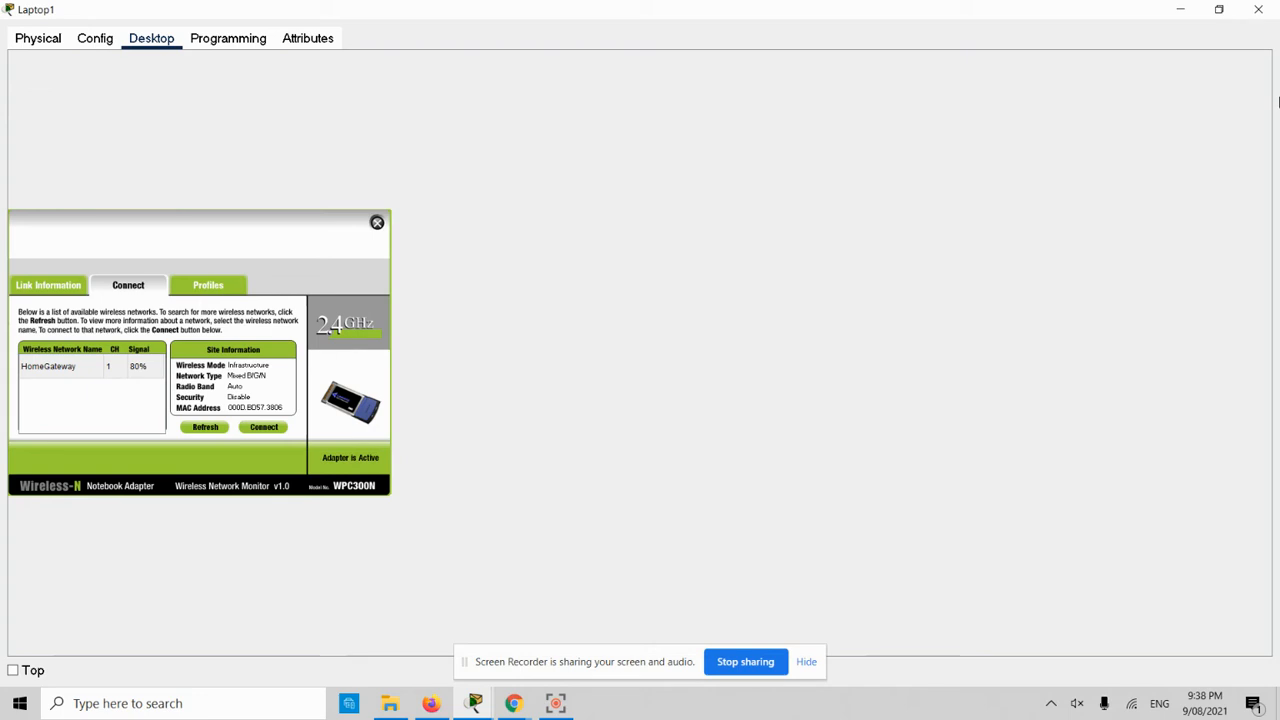
pyautogui.click(1219, 10)
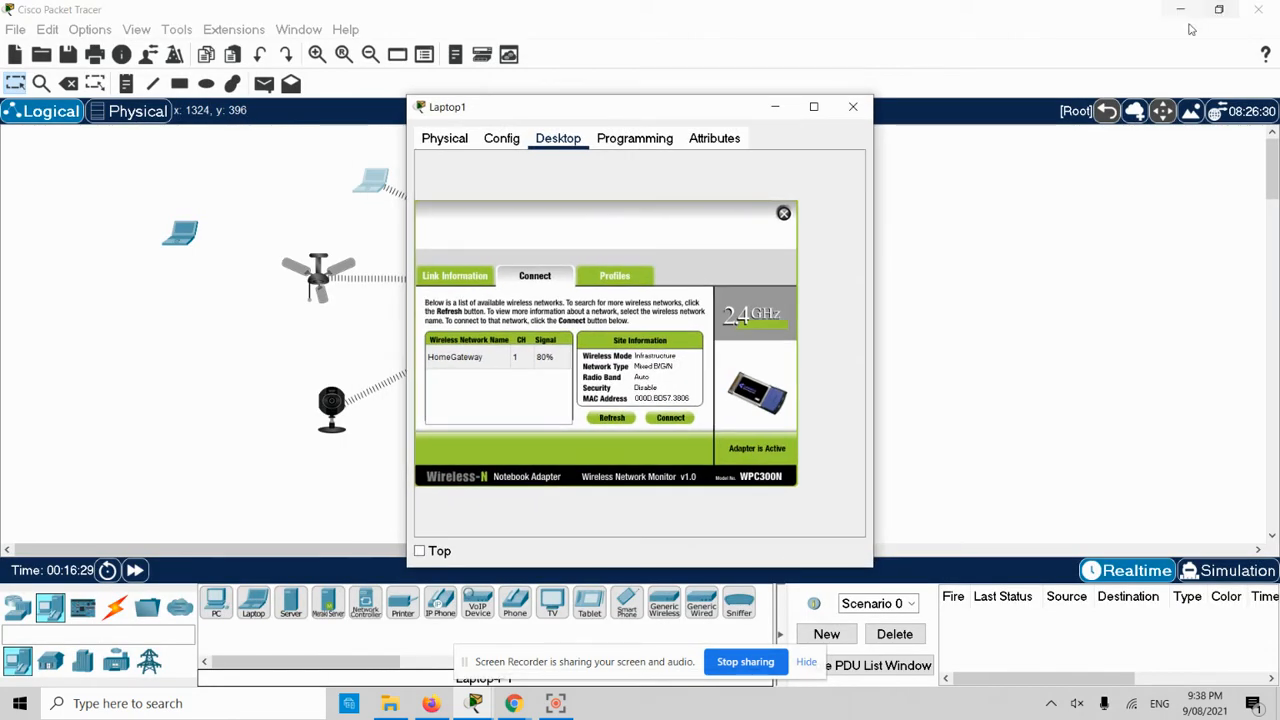
pyautogui.click(850, 103)
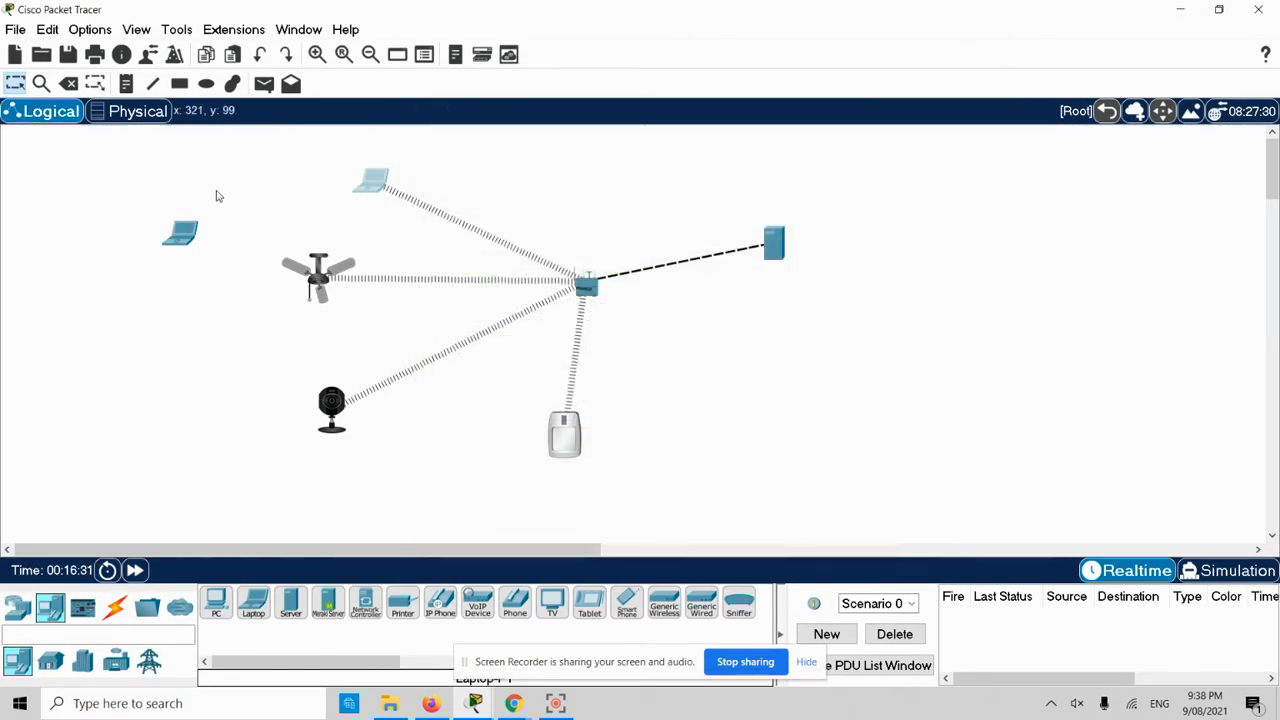
pyautogui.moveTo(219, 187); pyautogui.dragTo(157, 268)
# - Delete Laptop0 from the topology
pyautogui.press('Delete')
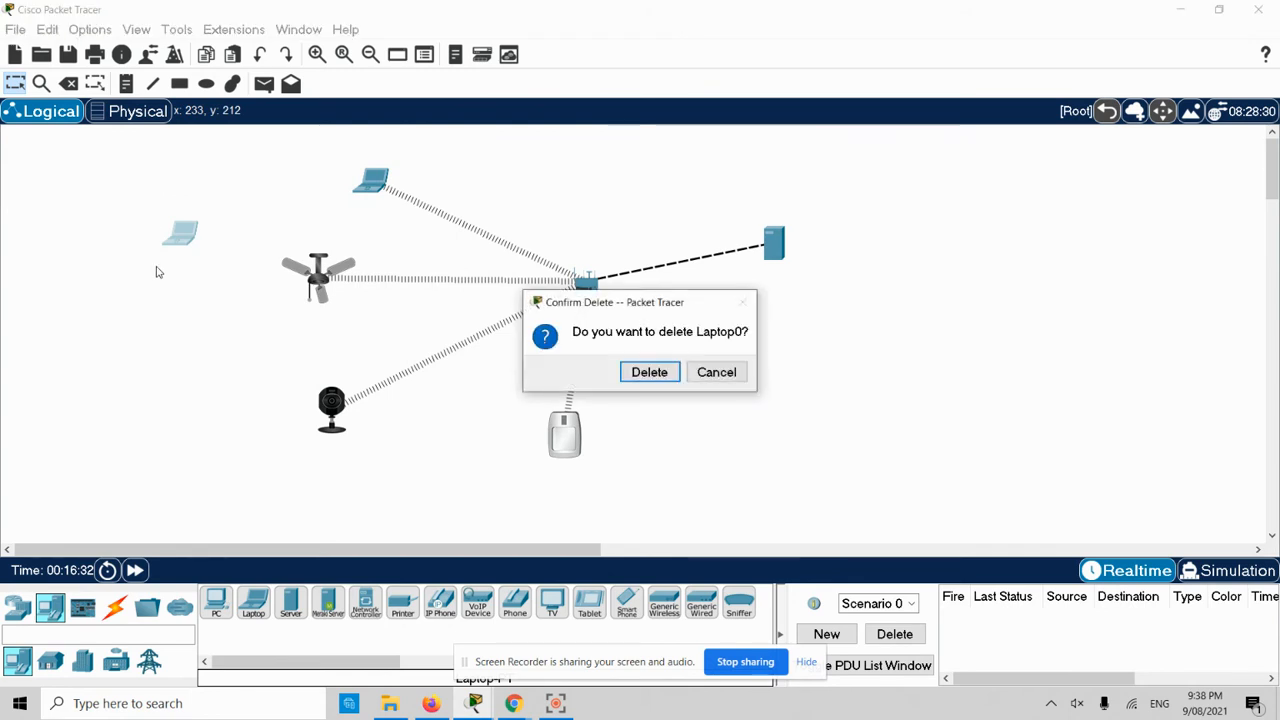
pyautogui.click(649, 372)
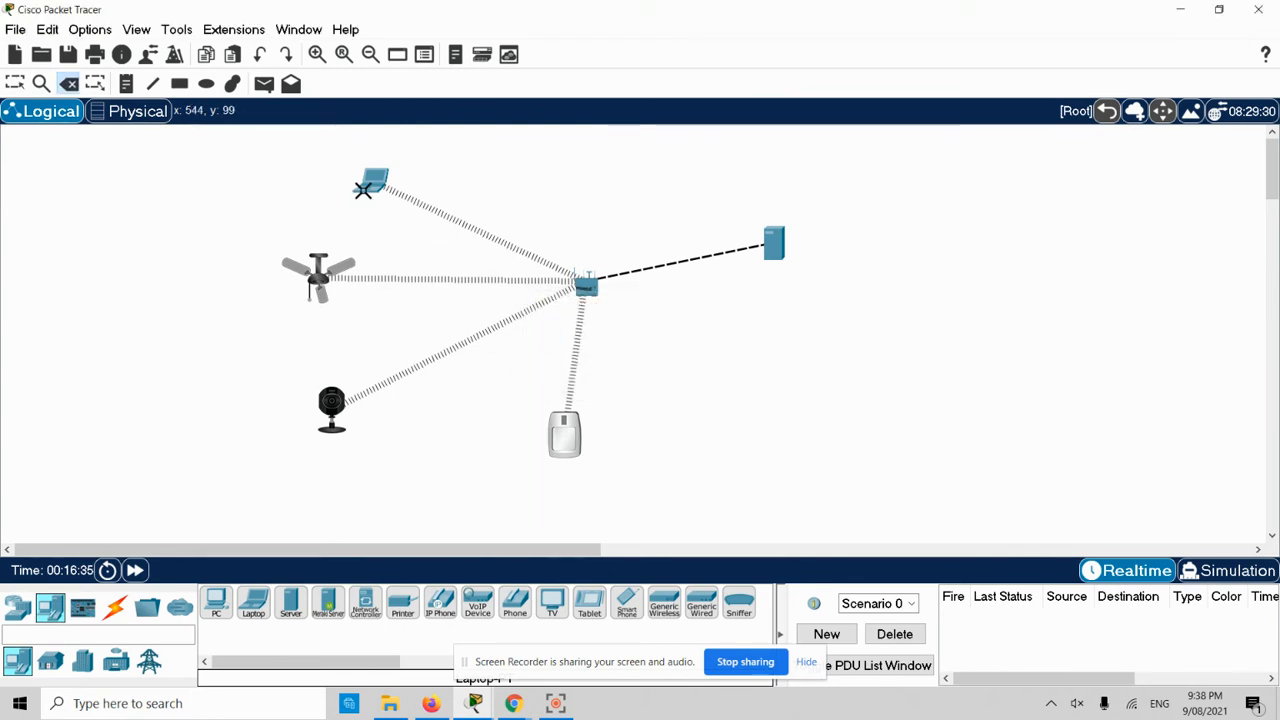
pyautogui.press('Escape')
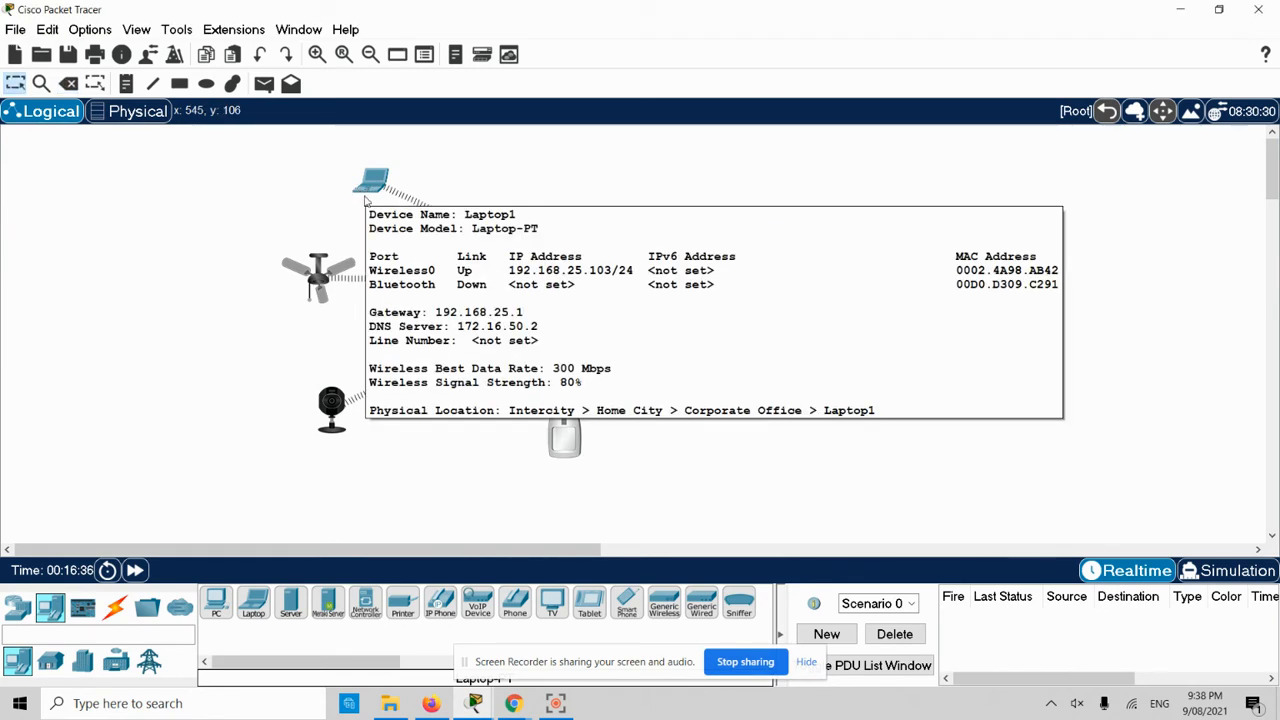
# - Open Laptop1 full screen, view its Web Browser, then close the browser and window
pyautogui.click(378, 182)
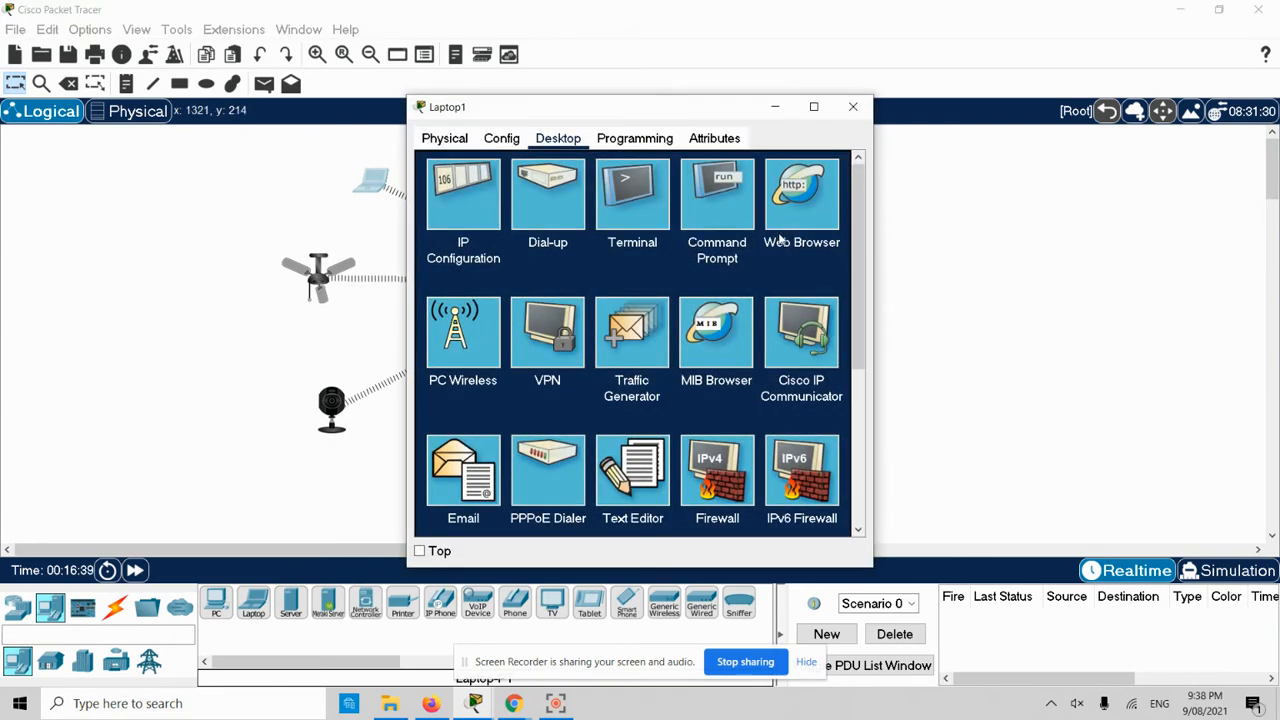
pyautogui.doubleClick(713, 115)
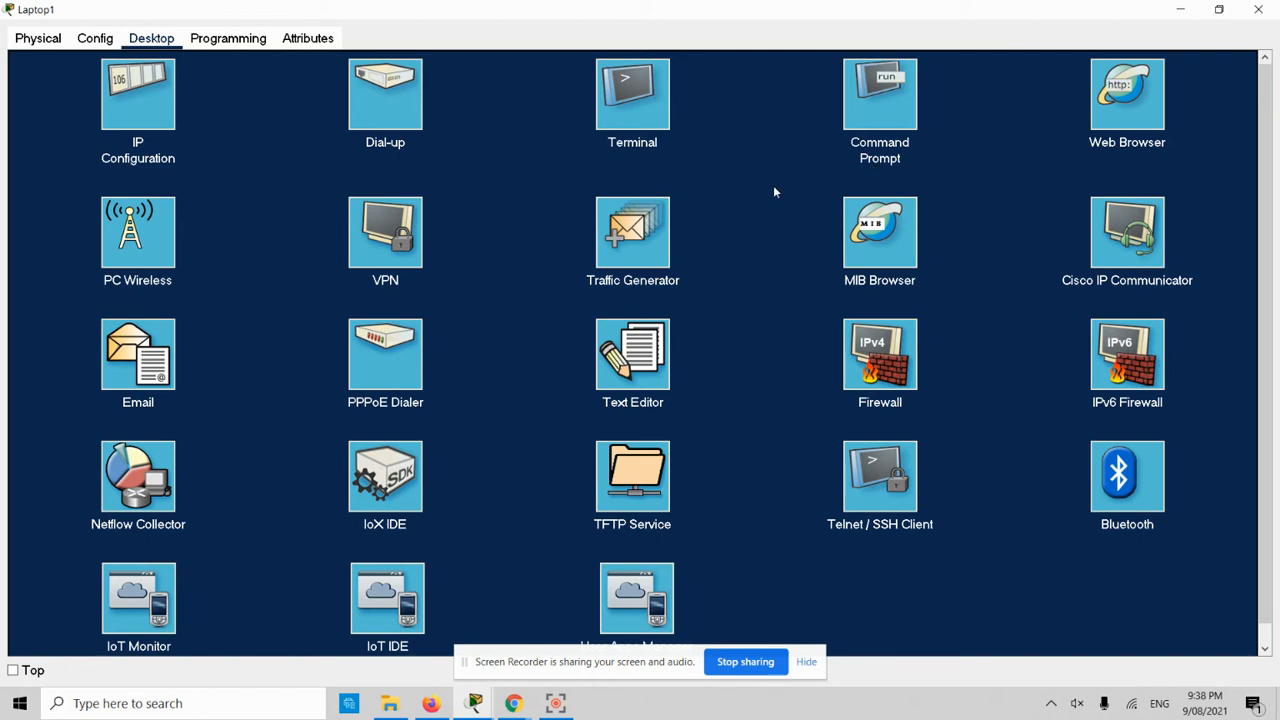
pyautogui.click(1127, 93)
pyautogui.click(140, 86)
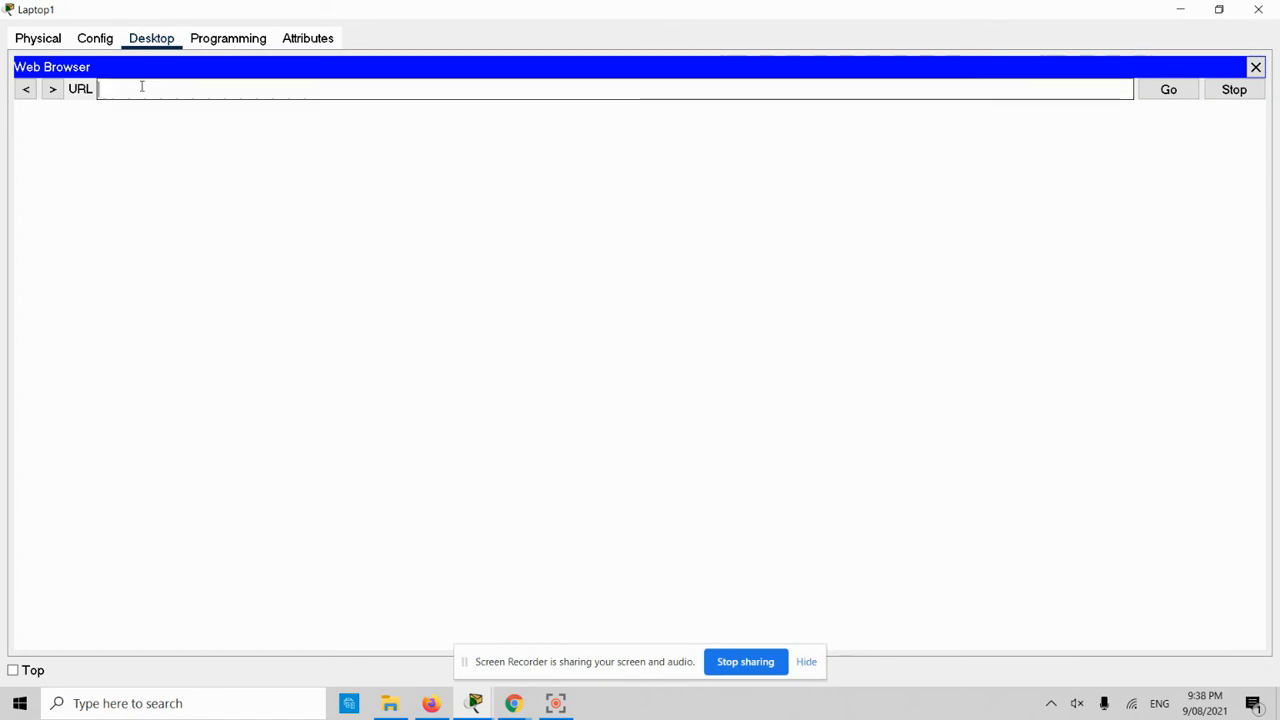
pyautogui.click(1256, 67)
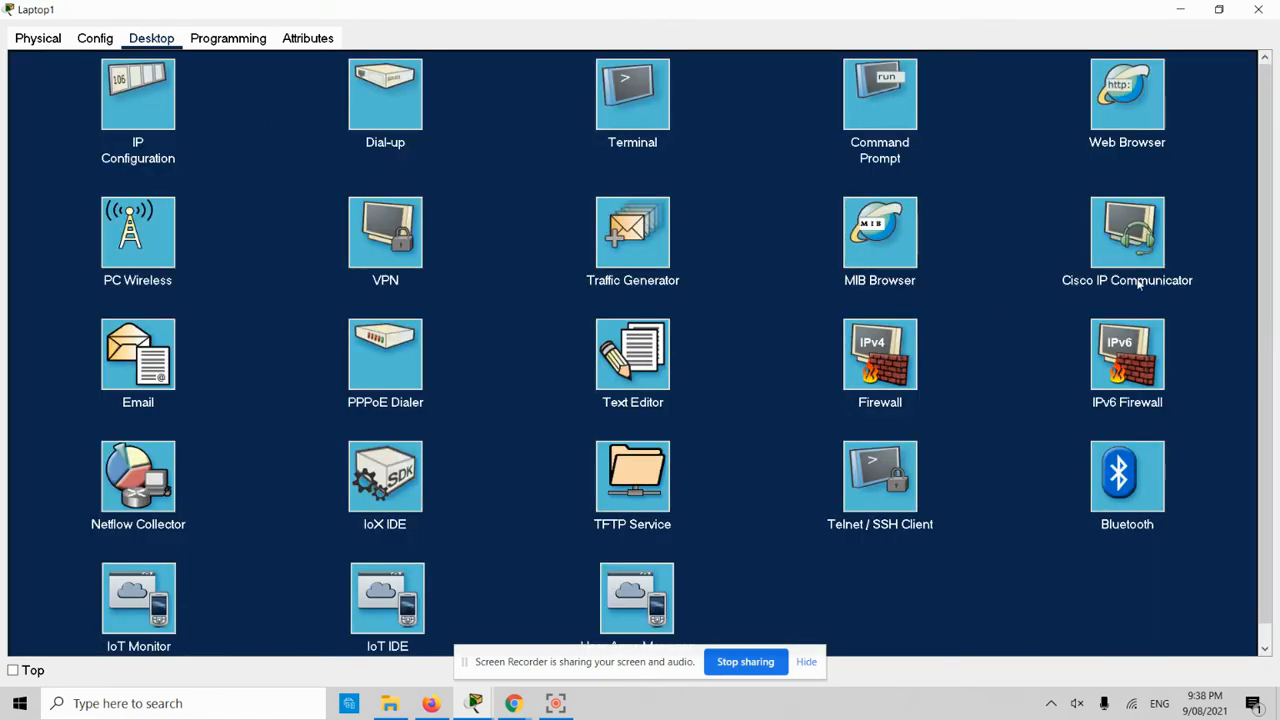
pyautogui.click(1258, 9)
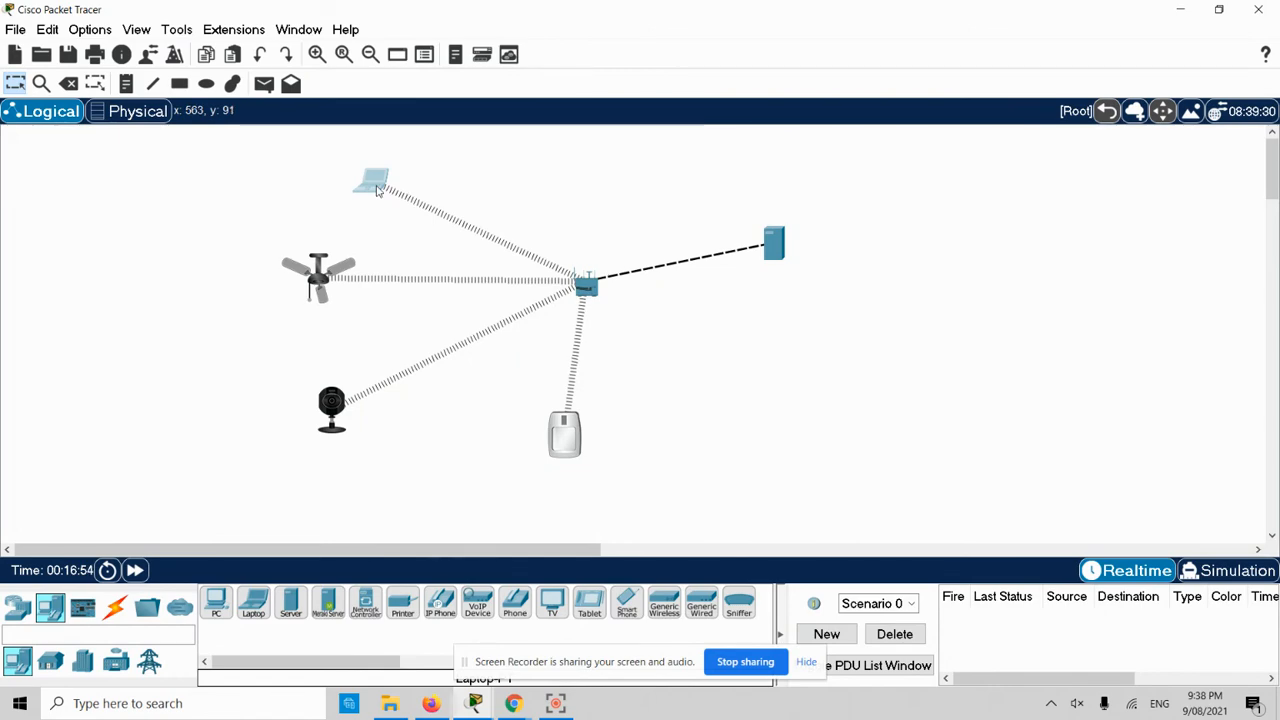
# - Reopen Laptop1 full screen on its Web Browser, then minimize the window
pyautogui.click(368, 185)
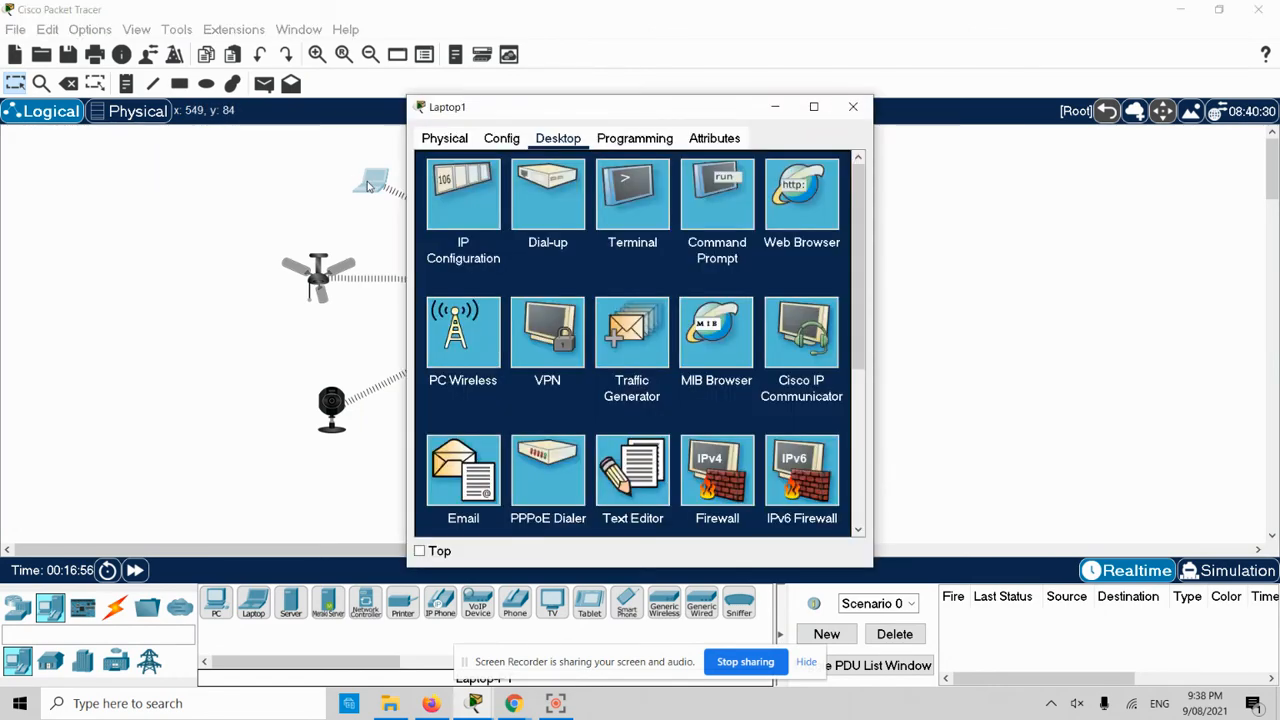
pyautogui.click(680, 89)
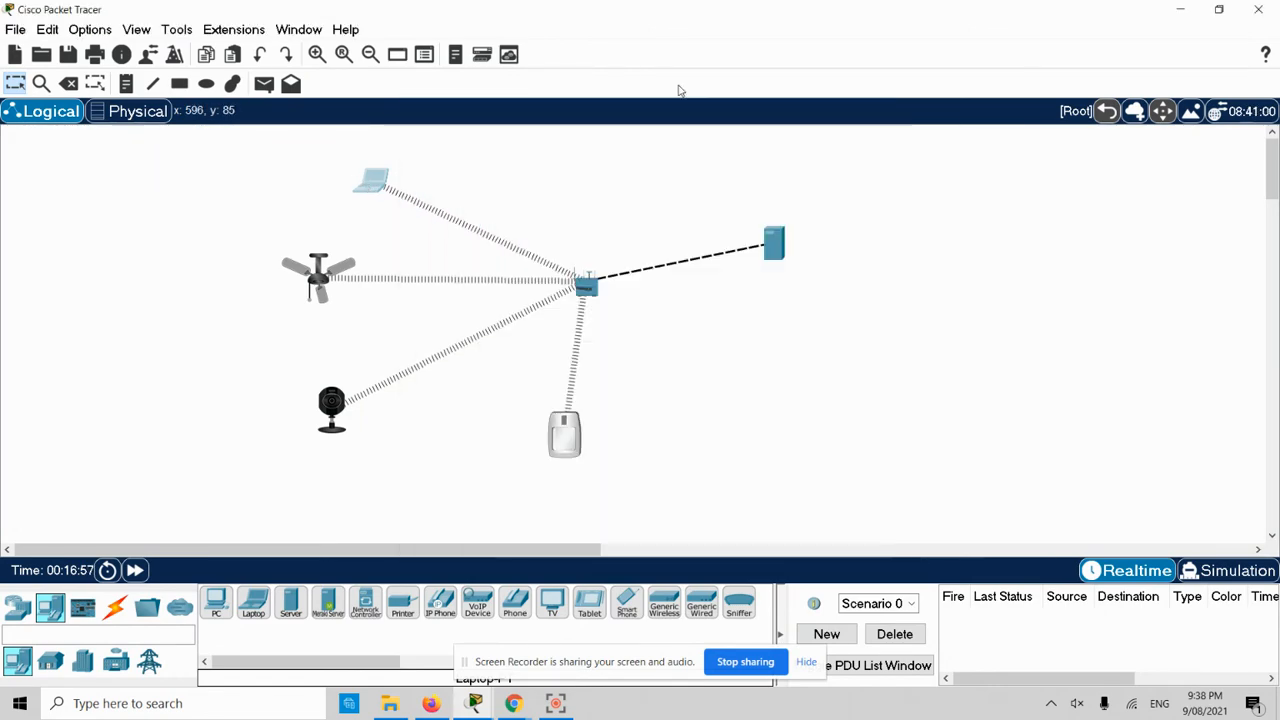
pyautogui.click(360, 190)
pyautogui.doubleClick(727, 115)
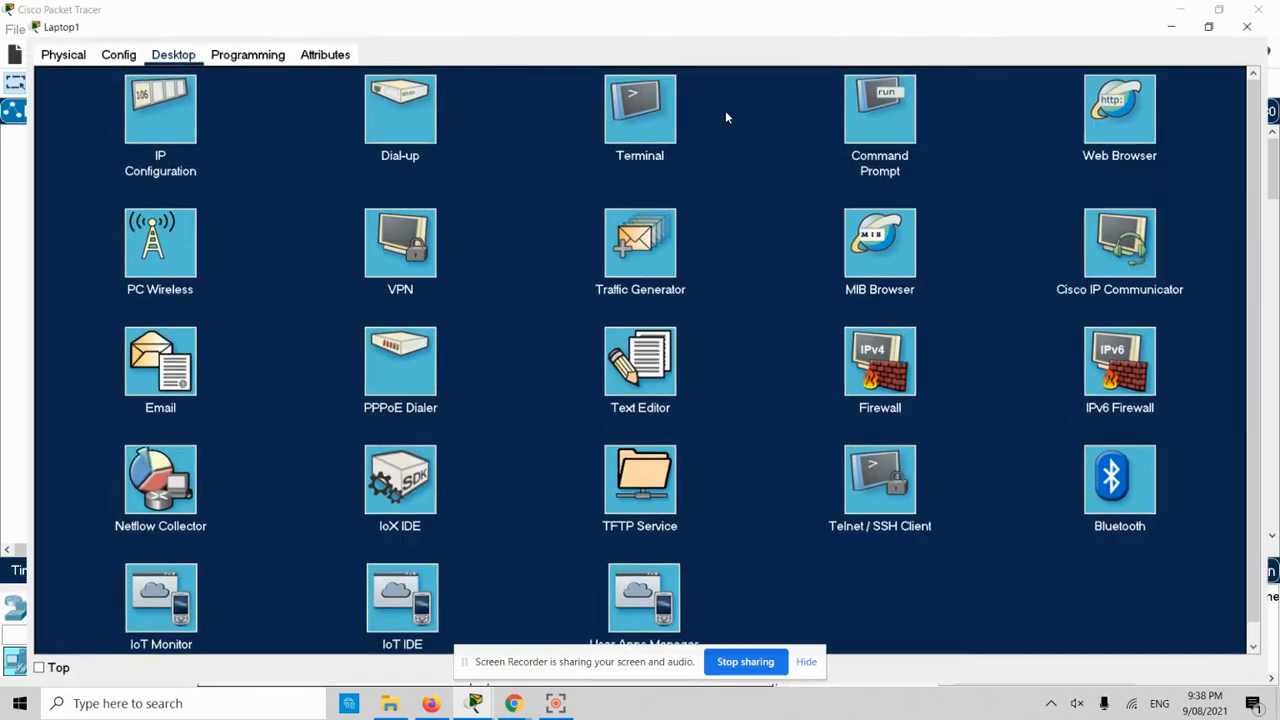
pyautogui.click(1134, 100)
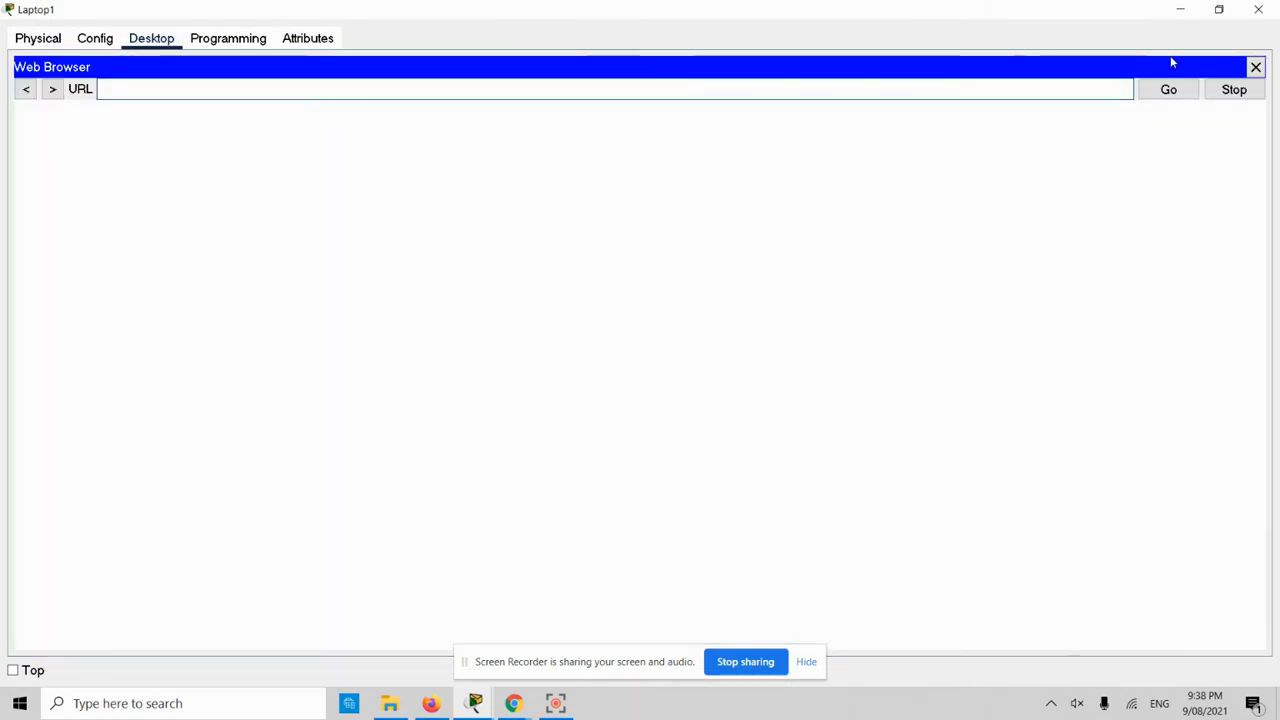
pyautogui.click(1180, 9)
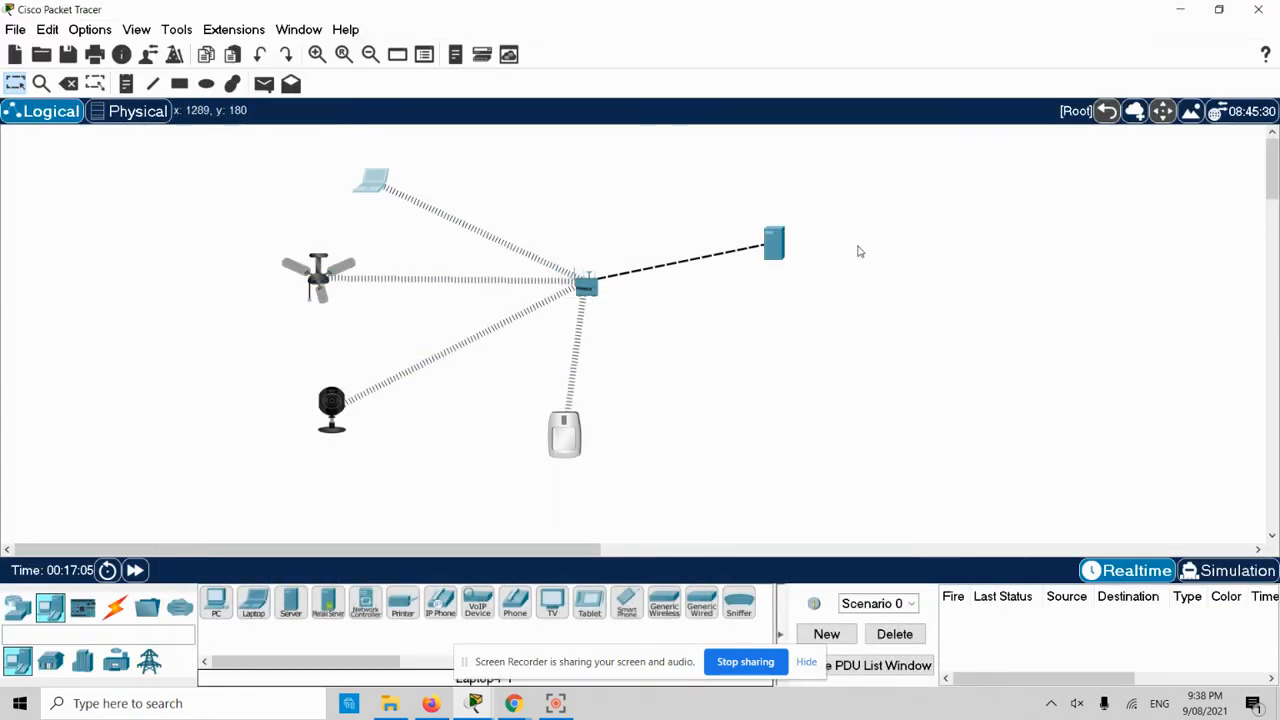
# - Copy Server0's FastEthernet0 IPv4 address 172.16.50.2 and close its settings window
pyautogui.click(776, 246)
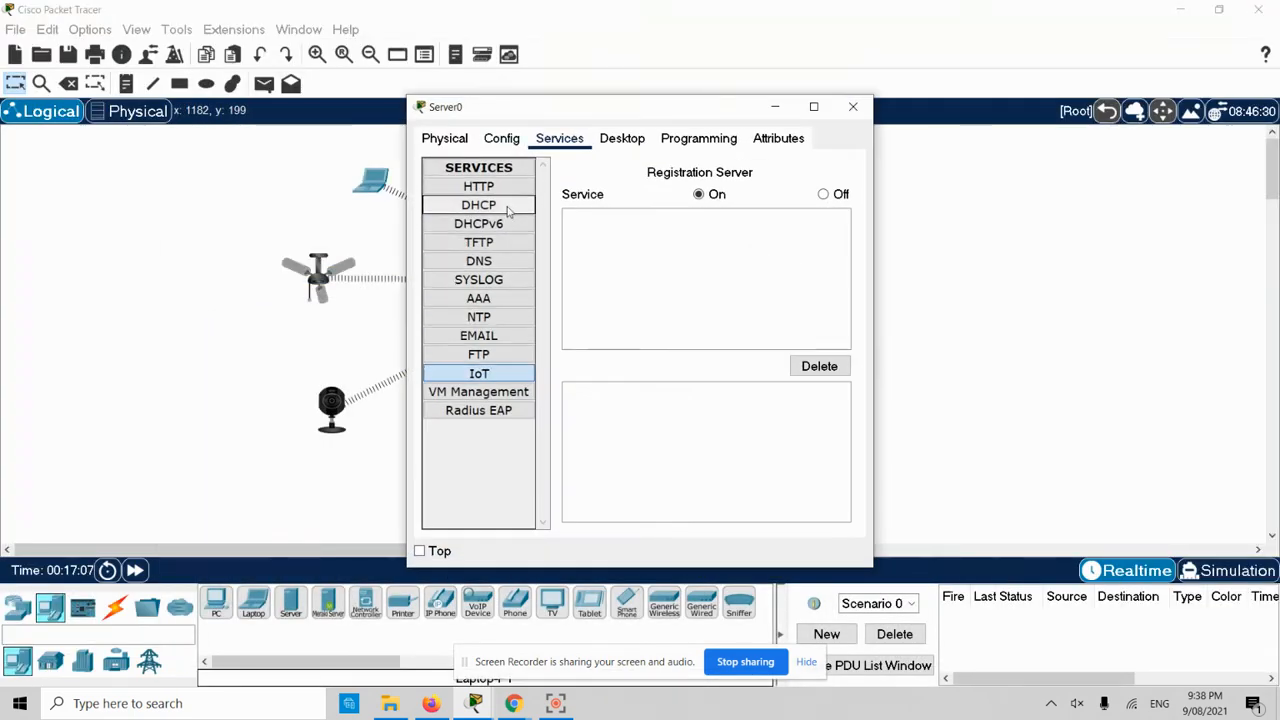
pyautogui.click(500, 138)
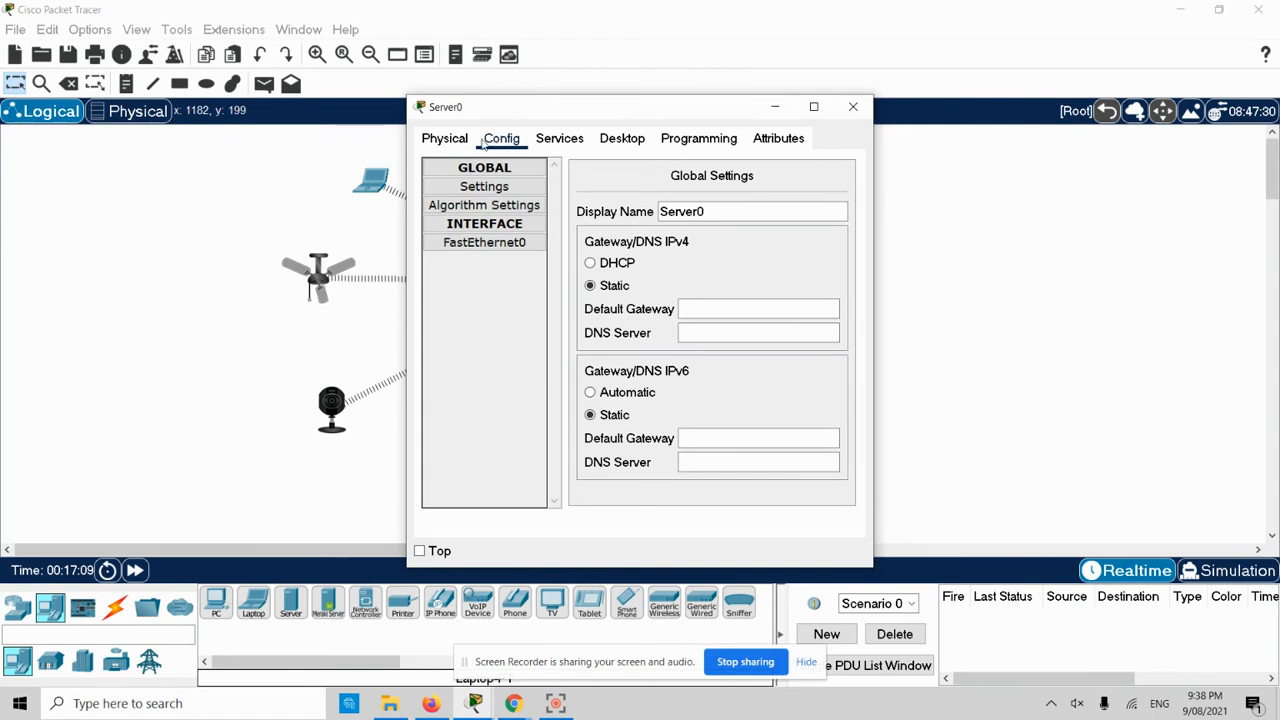
pyautogui.click(462, 245)
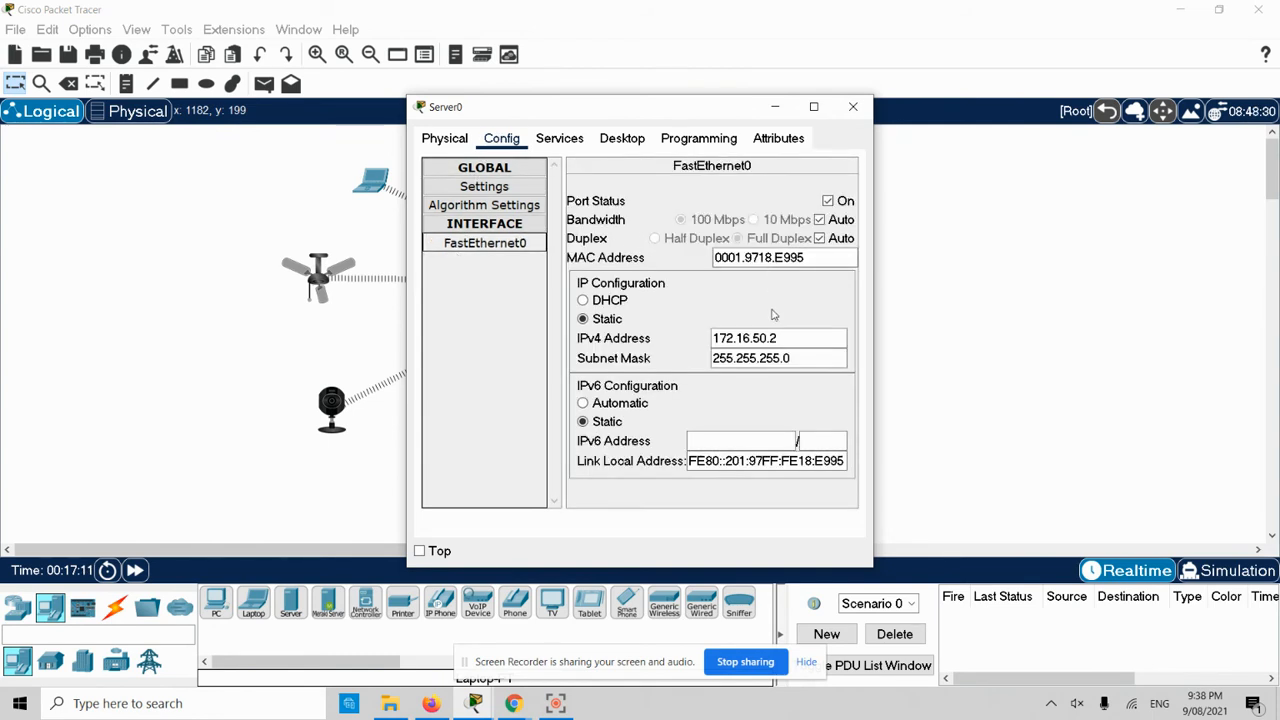
pyautogui.moveTo(786, 338); pyautogui.dragTo(697, 337)
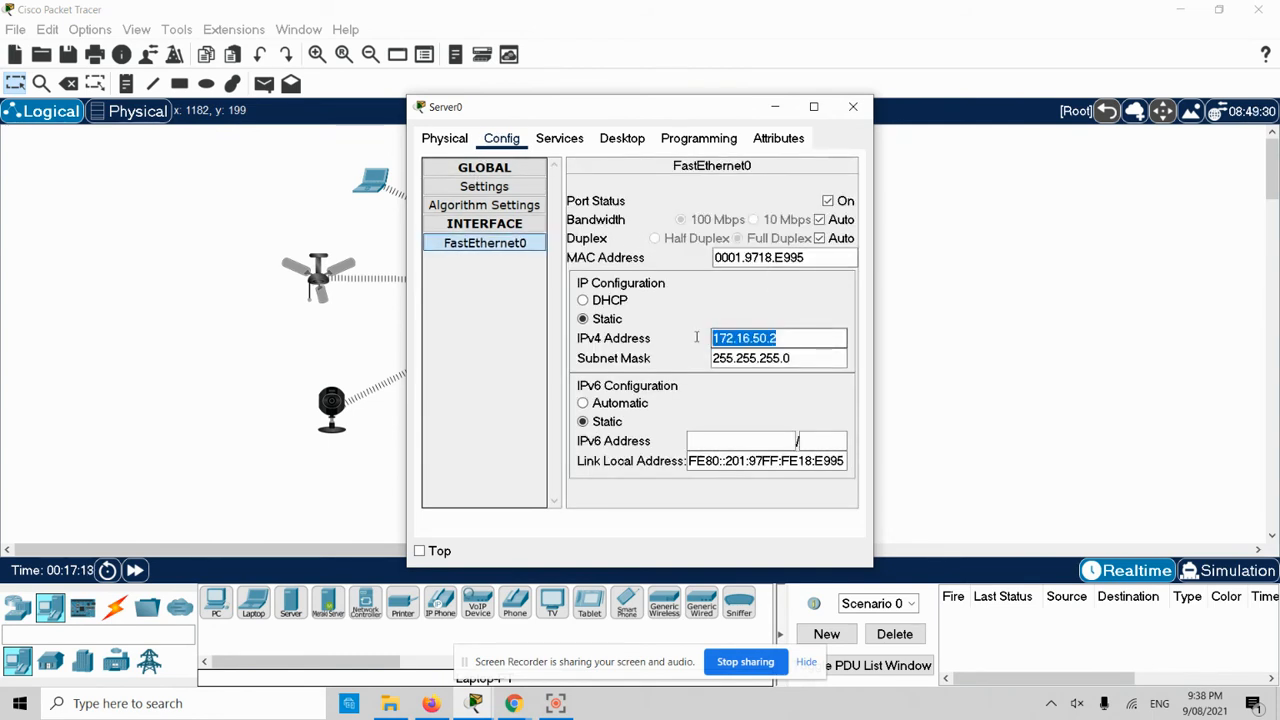
pyautogui.rightClick(729, 338)
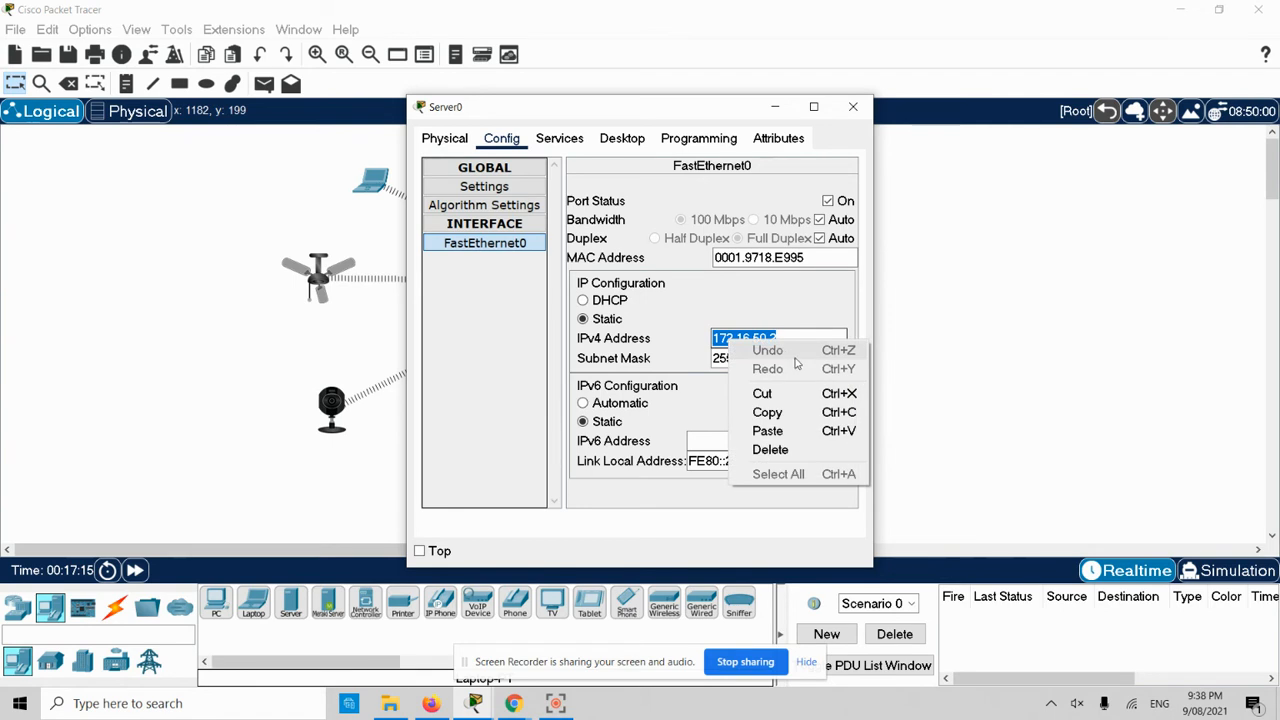
pyautogui.click(767, 413)
pyautogui.click(853, 106)
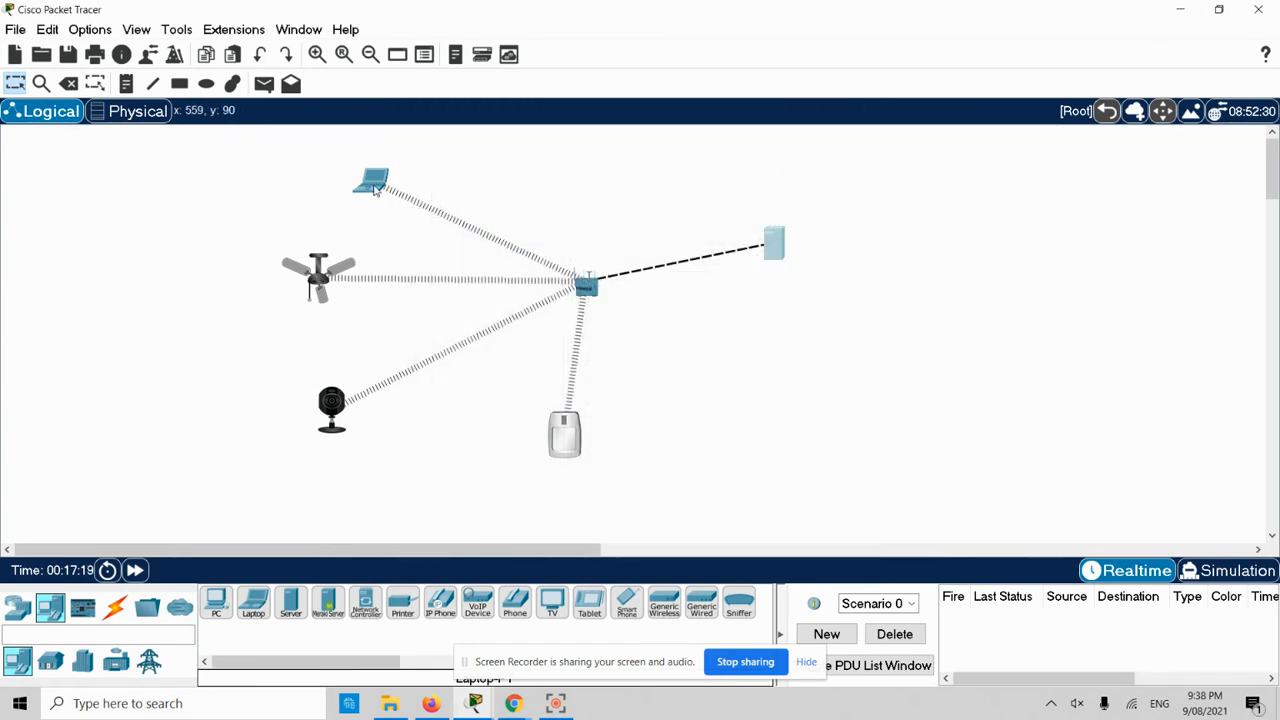
# - Load 172.16.50.2 in Laptop1's full-screen web browser
pyautogui.click(389, 196)
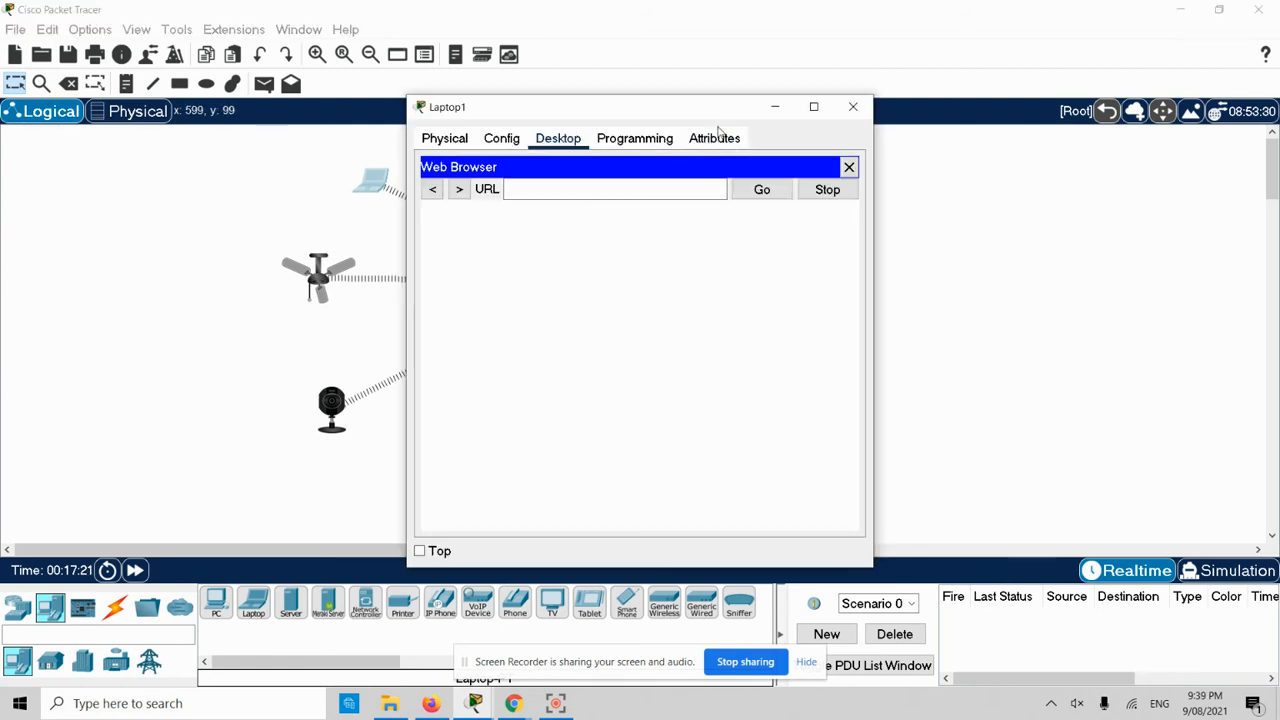
pyautogui.click(812, 106)
pyautogui.click(200, 89)
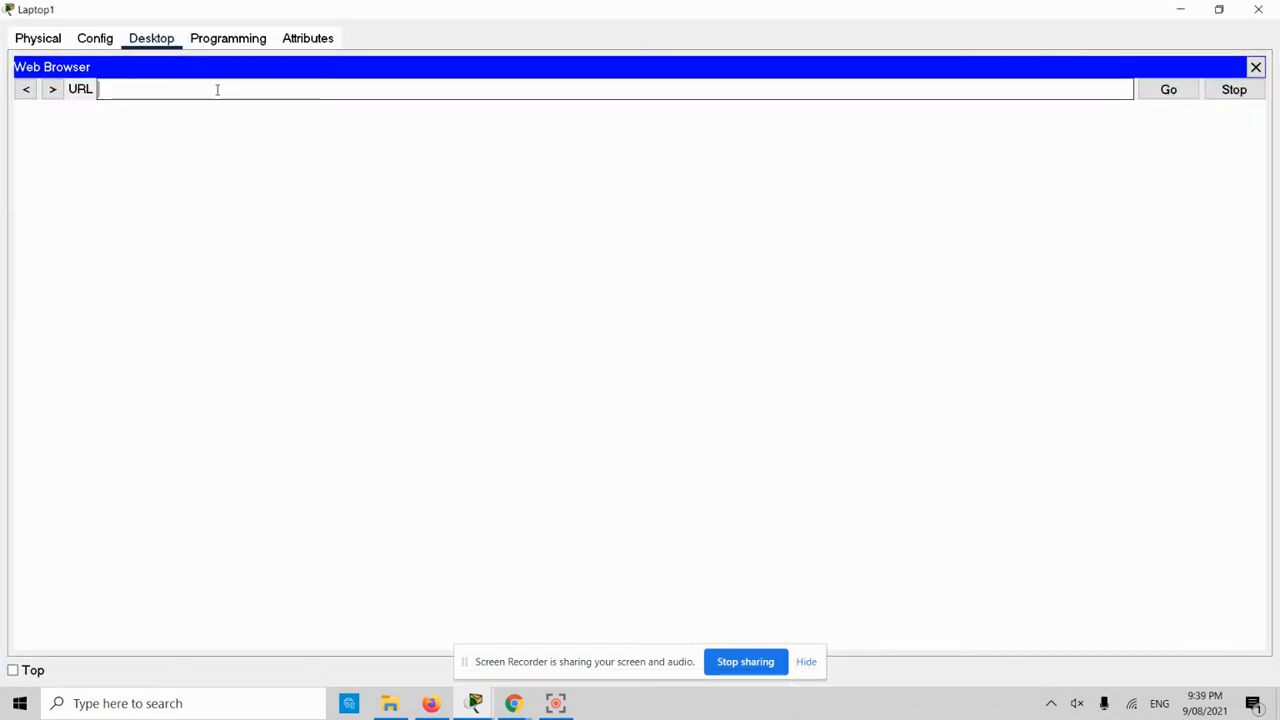
pyautogui.write('172.16.50.2')
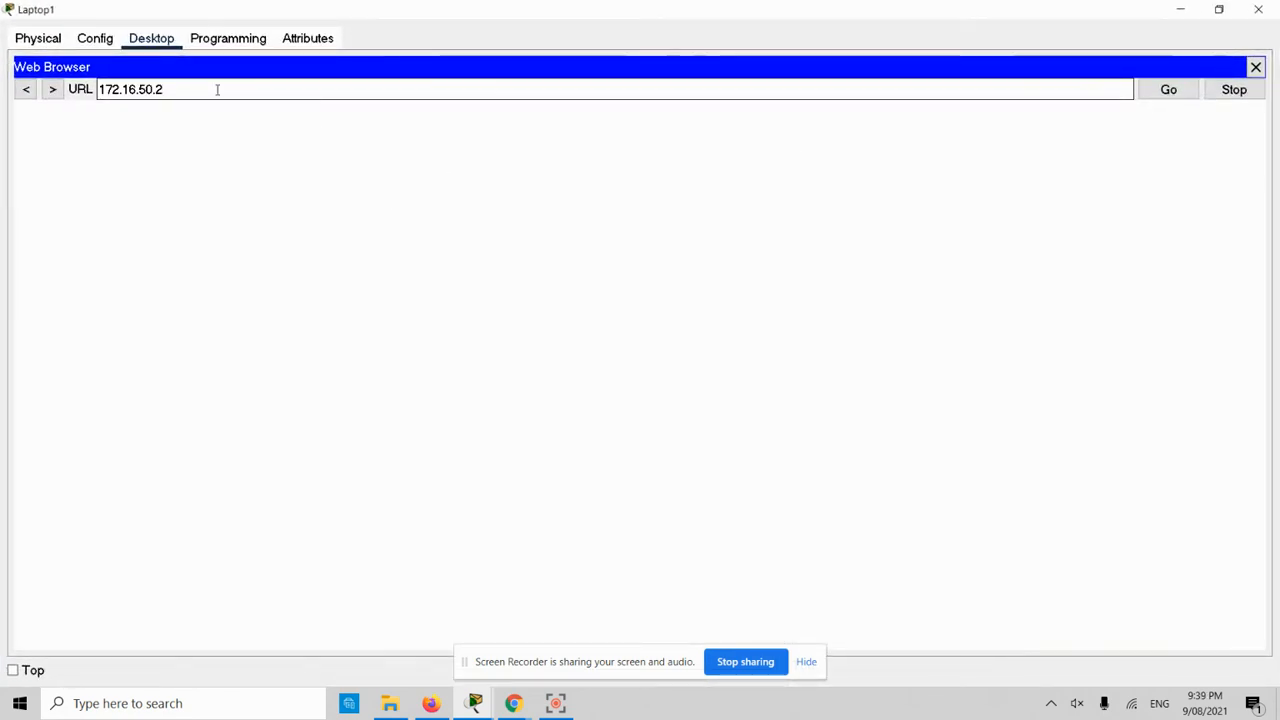
pyautogui.press('Return')
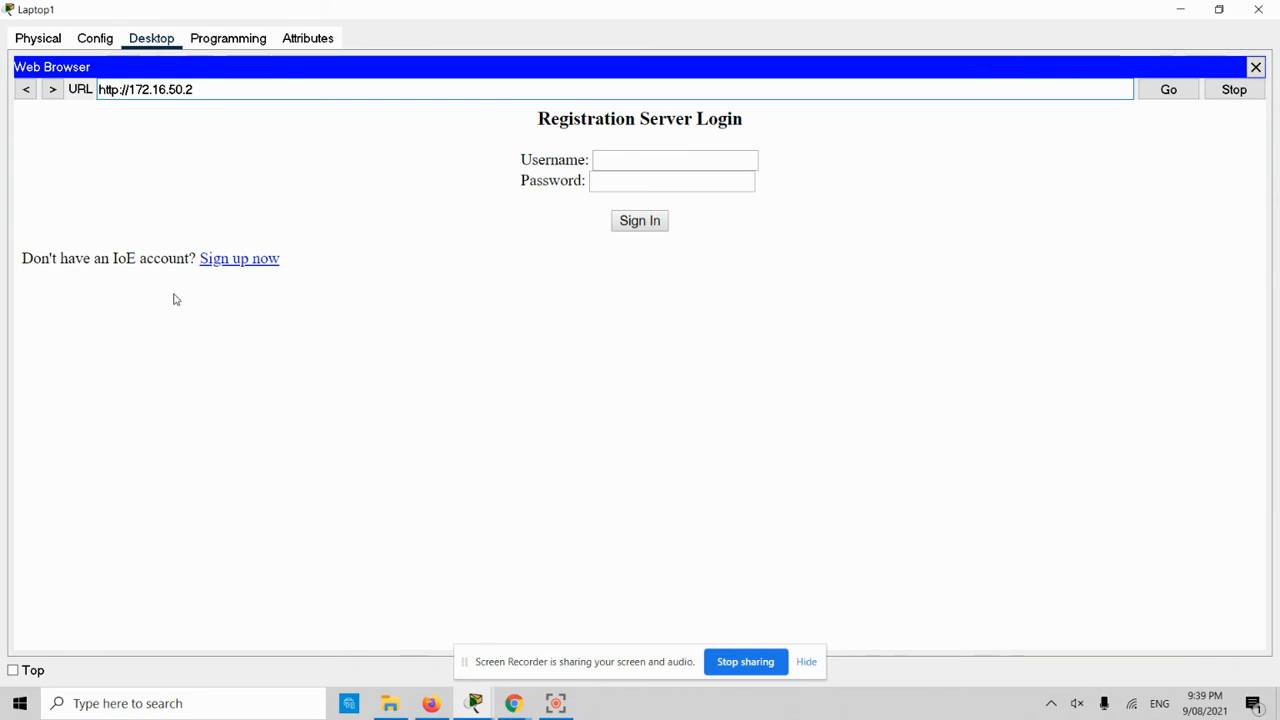
# - Sign up a new server account with a username and password, then minimize the laptop
pyautogui.click(243, 260)
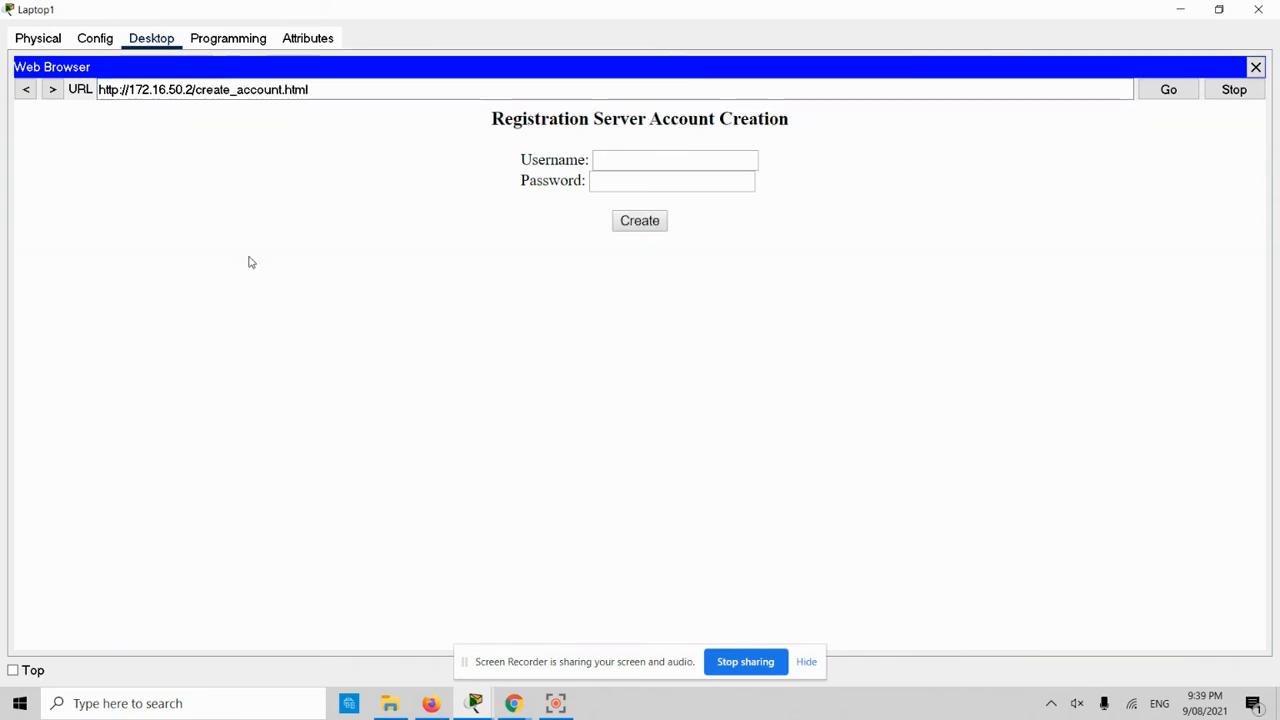
pyautogui.click(645, 160)
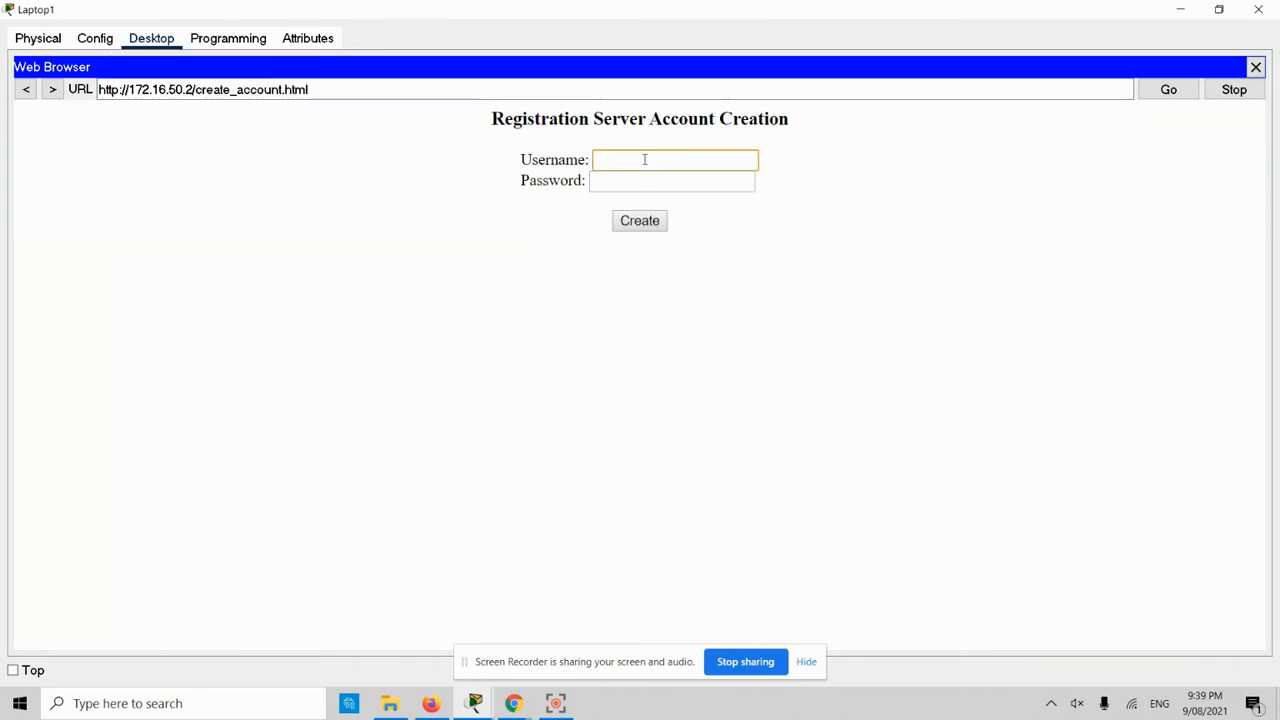
pyautogui.write('admin')
pyautogui.press('Tab')
pyautogui.write('••••••')
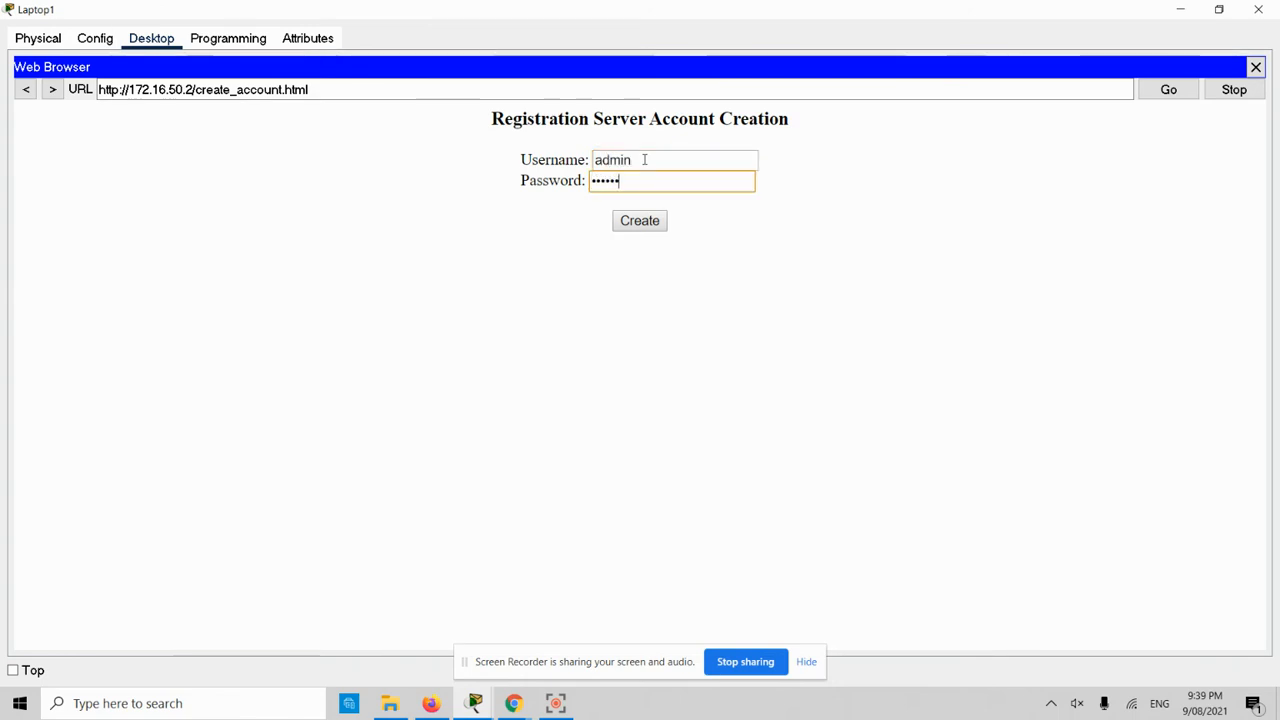
pyautogui.click(636, 225)
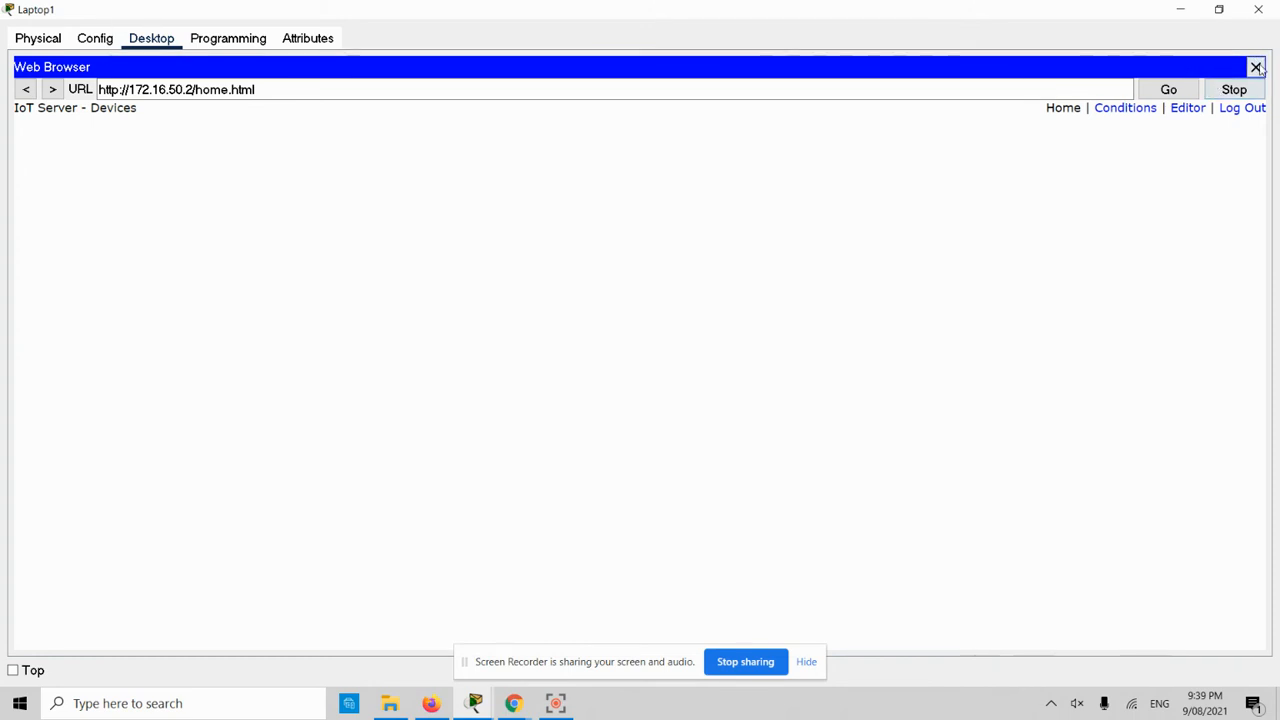
pyautogui.click(1180, 14)
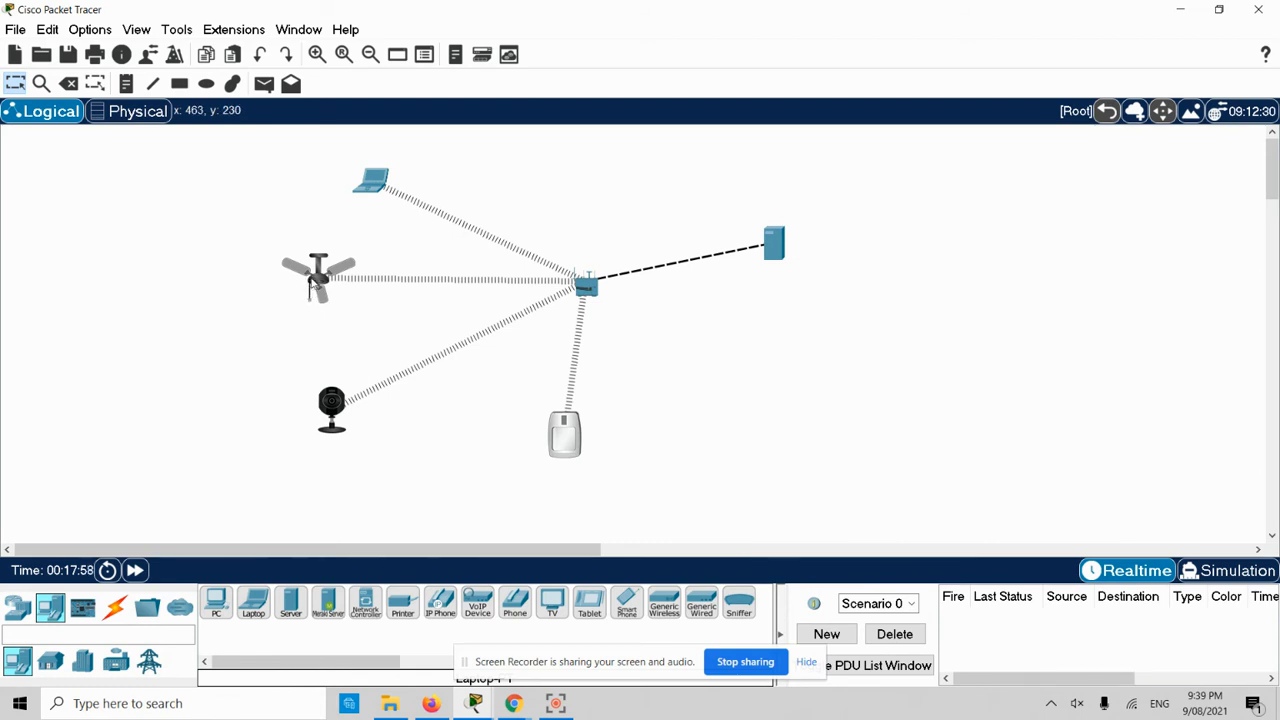
# - Inspect webcam IoT1's Wireless0 and Global Settings: gateway 192.168.25.1, IoT Server None
pyautogui.doubleClick(330, 398)
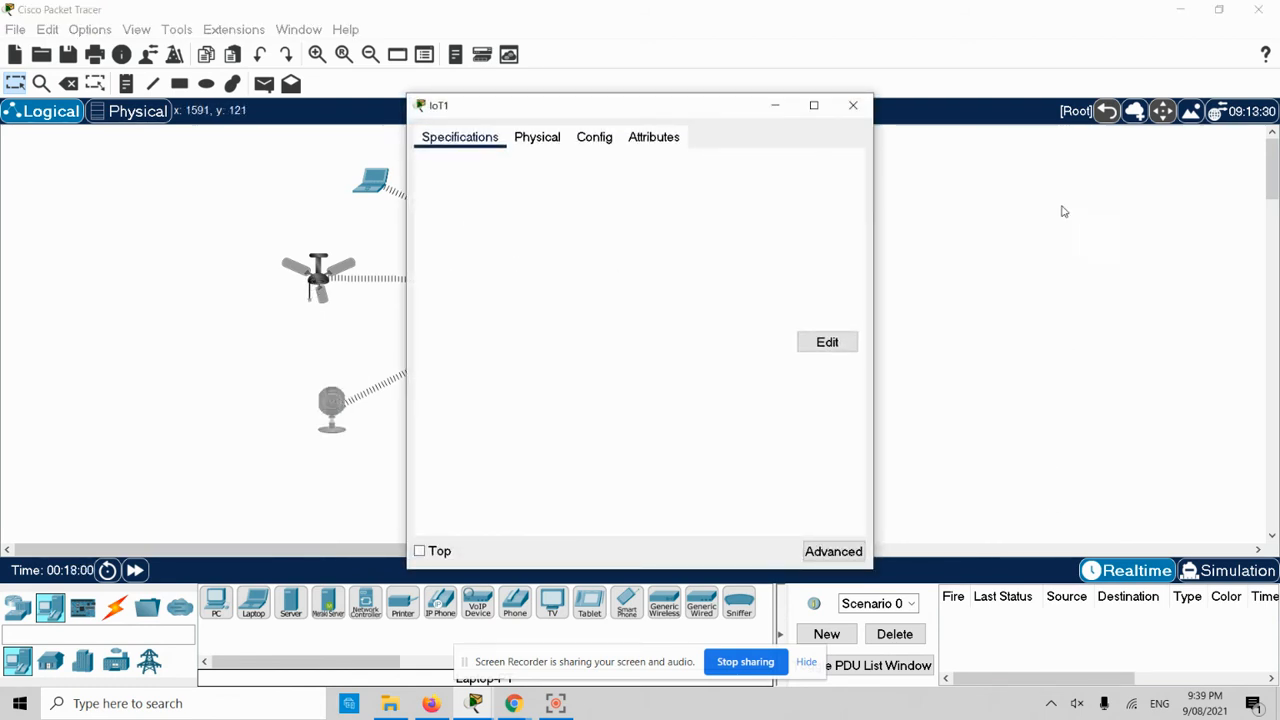
pyautogui.doubleClick(707, 108)
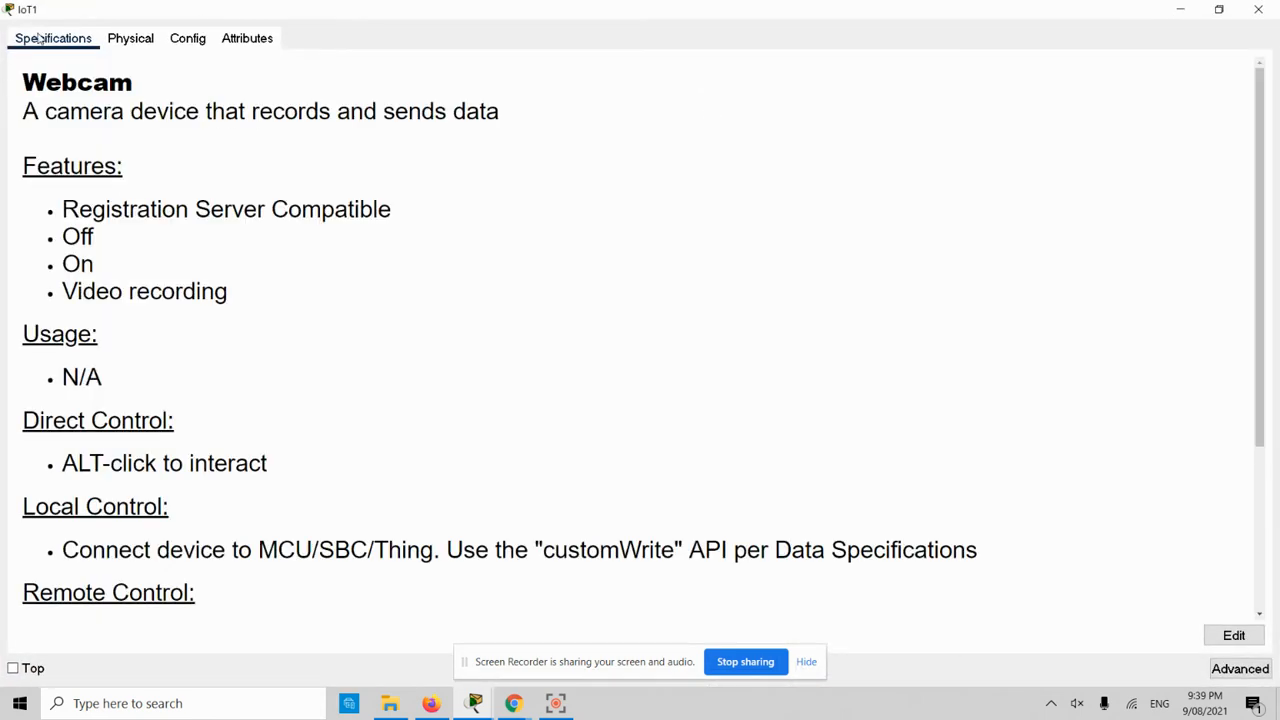
pyautogui.click(199, 39)
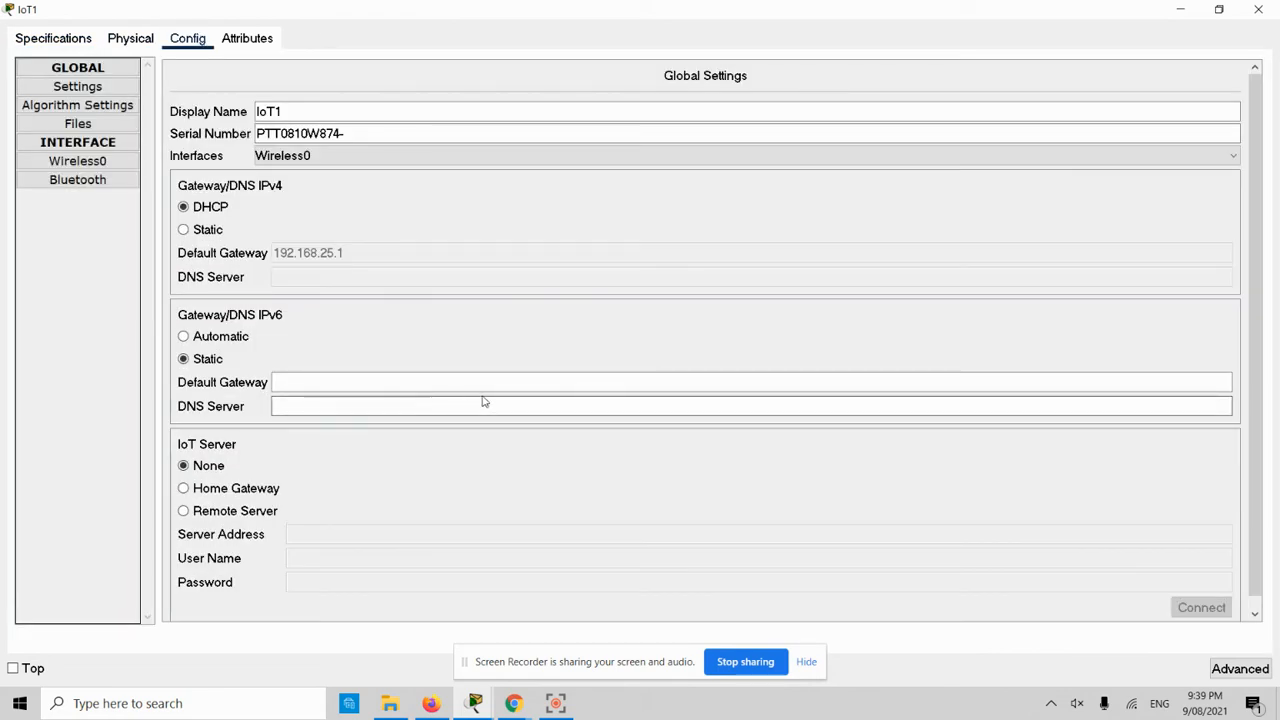
pyautogui.click(80, 163)
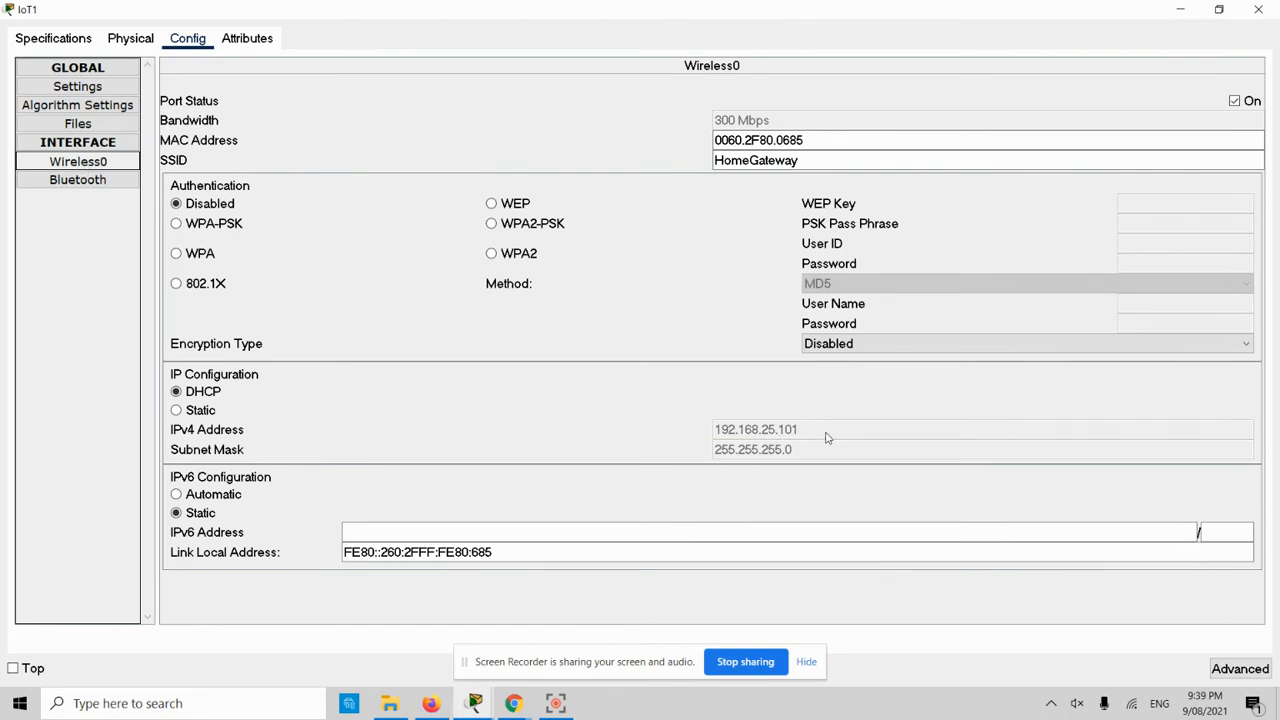
pyautogui.click(97, 139)
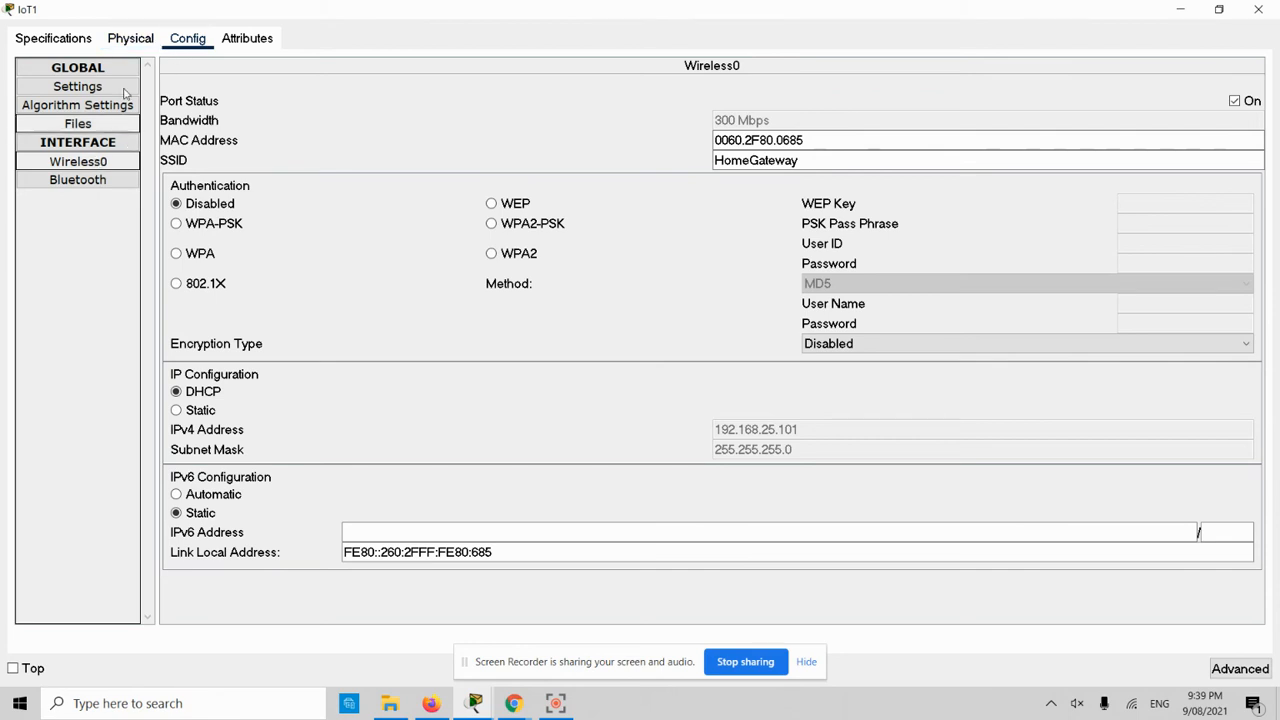
pyautogui.click(181, 38)
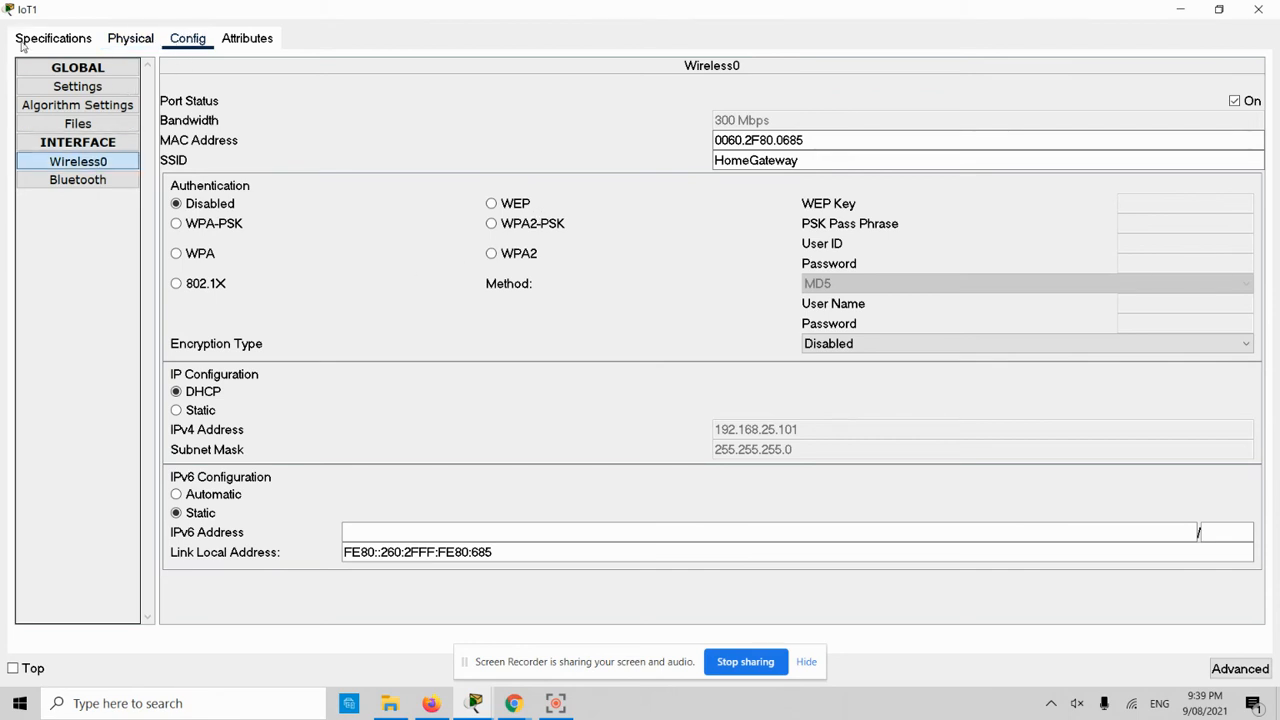
pyautogui.click(86, 165)
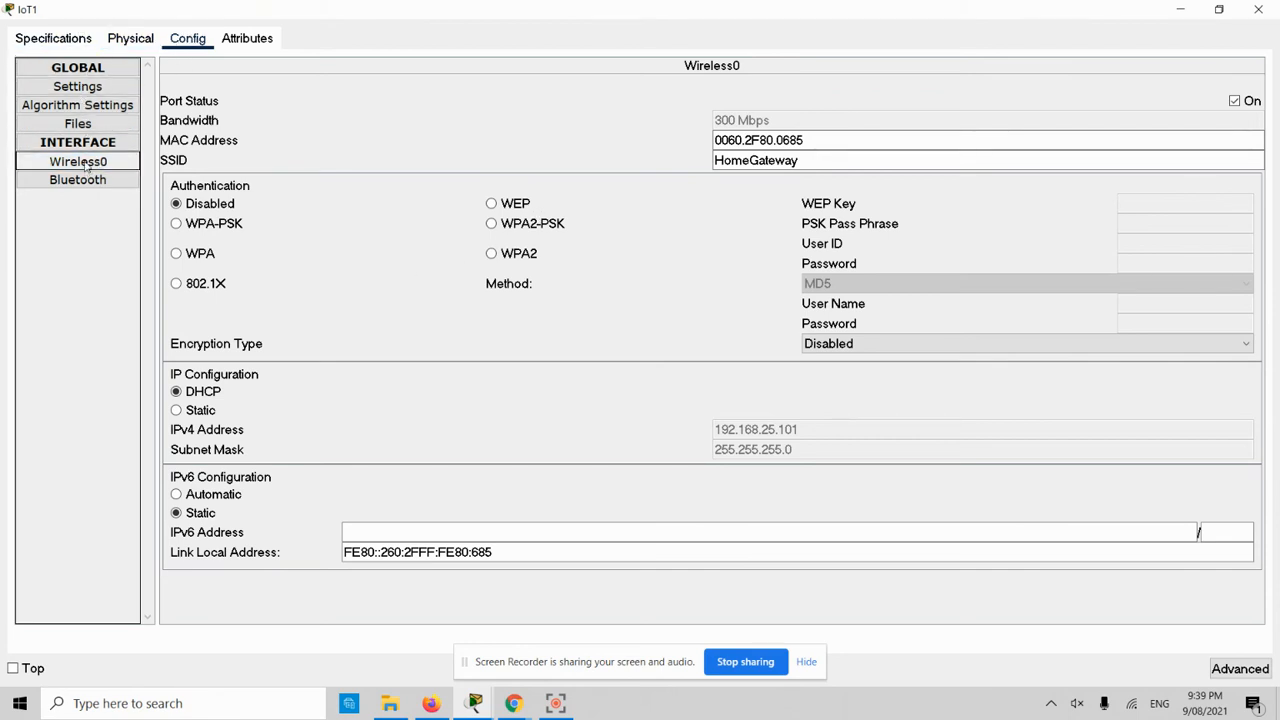
pyautogui.click(130, 40)
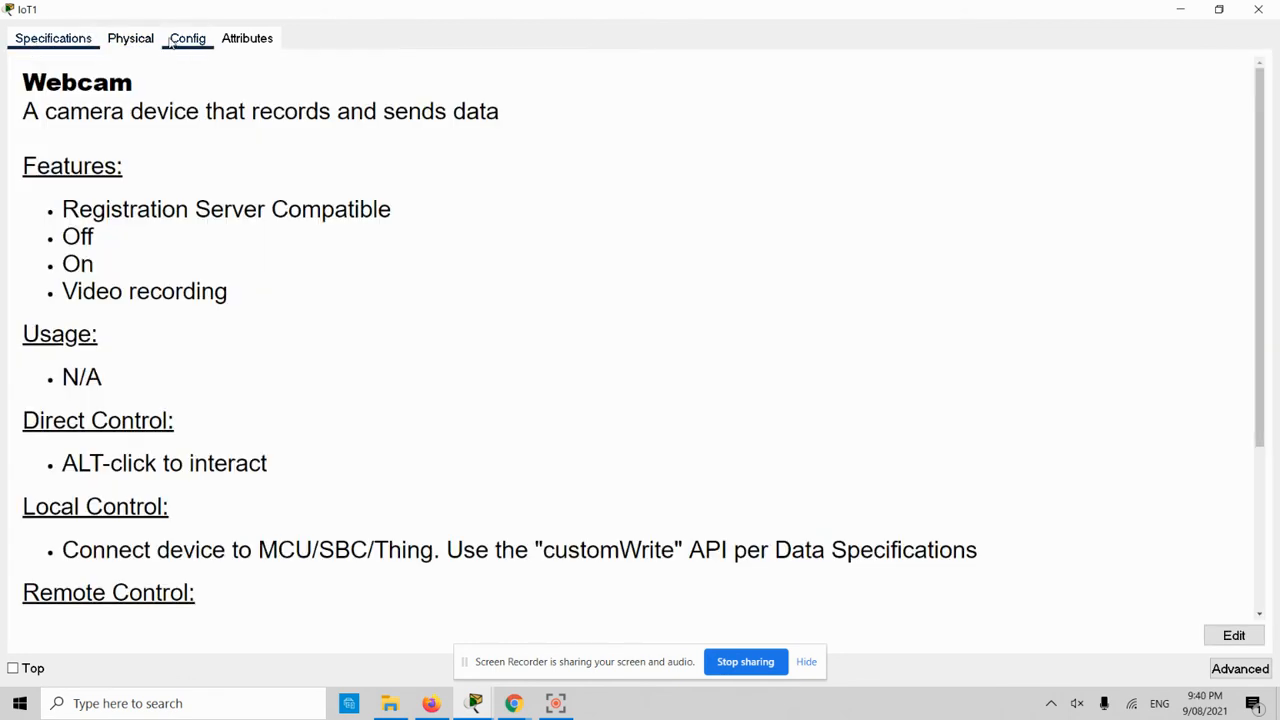
pyautogui.click(174, 40)
pyautogui.scroll(-1, 421, 288)
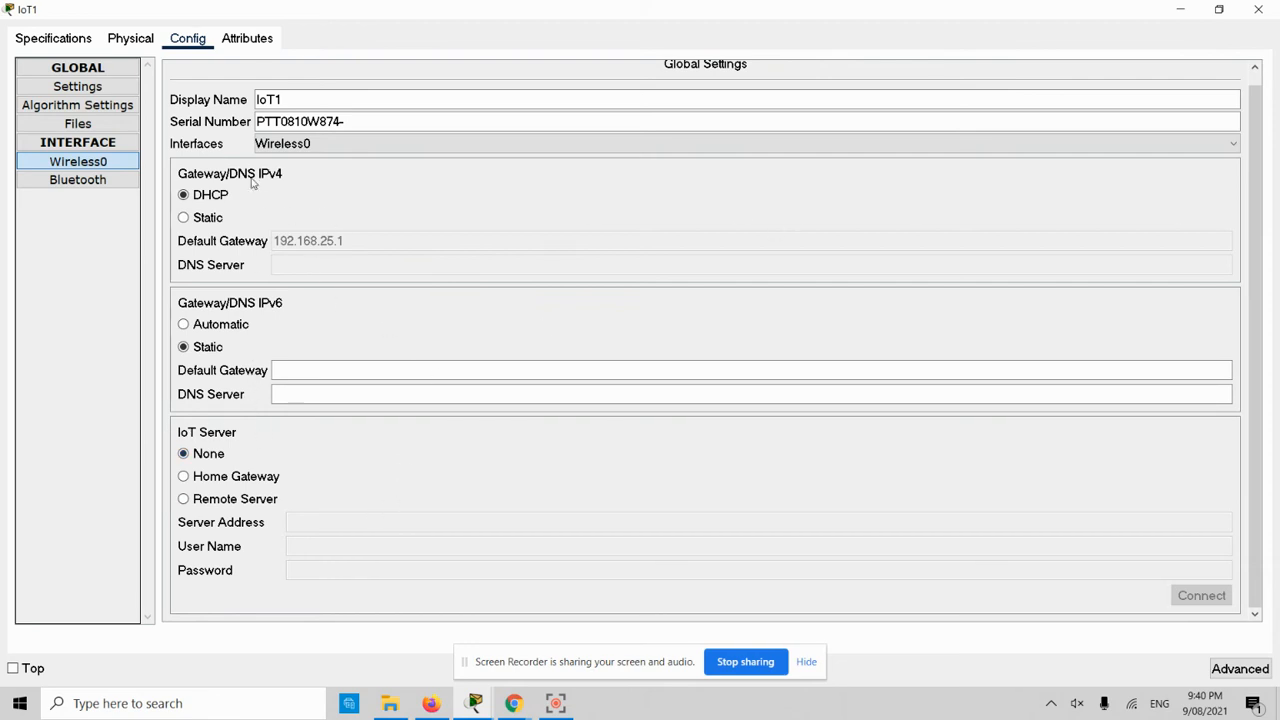
# - Rename IoT1 to Security cam and connect it to remote server 172.16.50.2 with the account login
pyautogui.moveTo(297, 100); pyautogui.dragTo(193, 93)
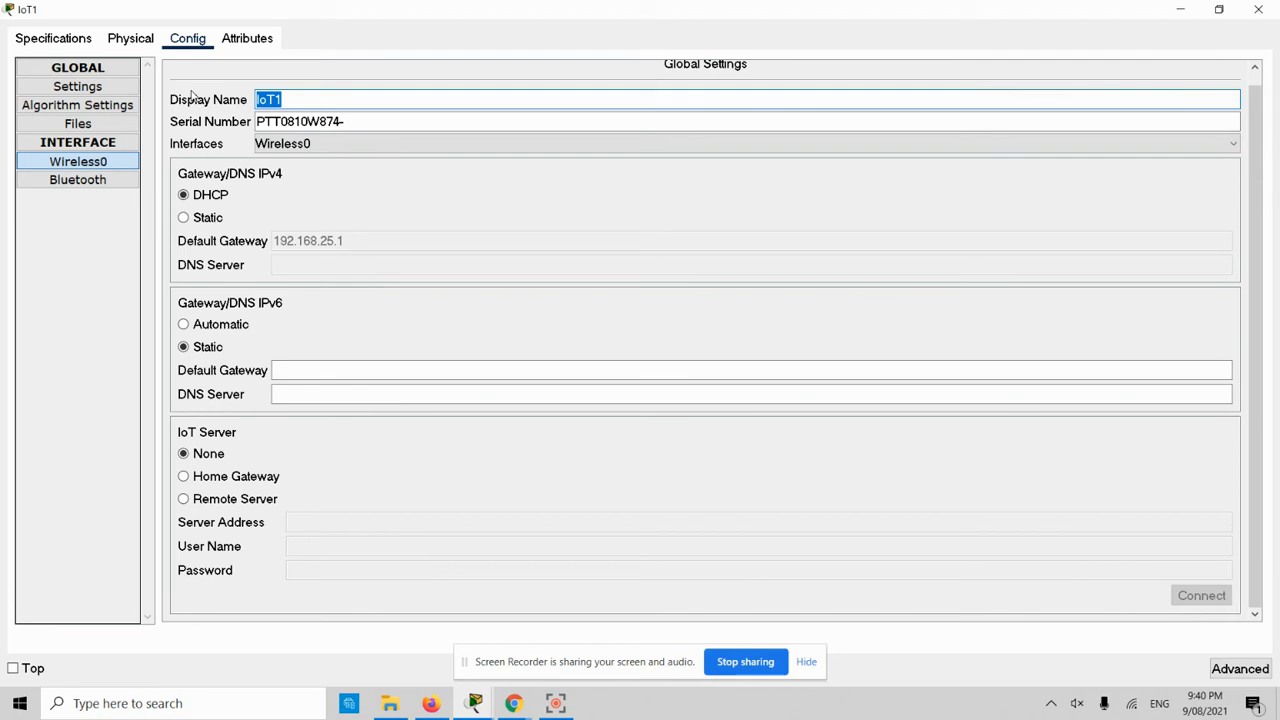
pyautogui.write('We')
pyautogui.write('c')
pyautogui.write('urity cam')
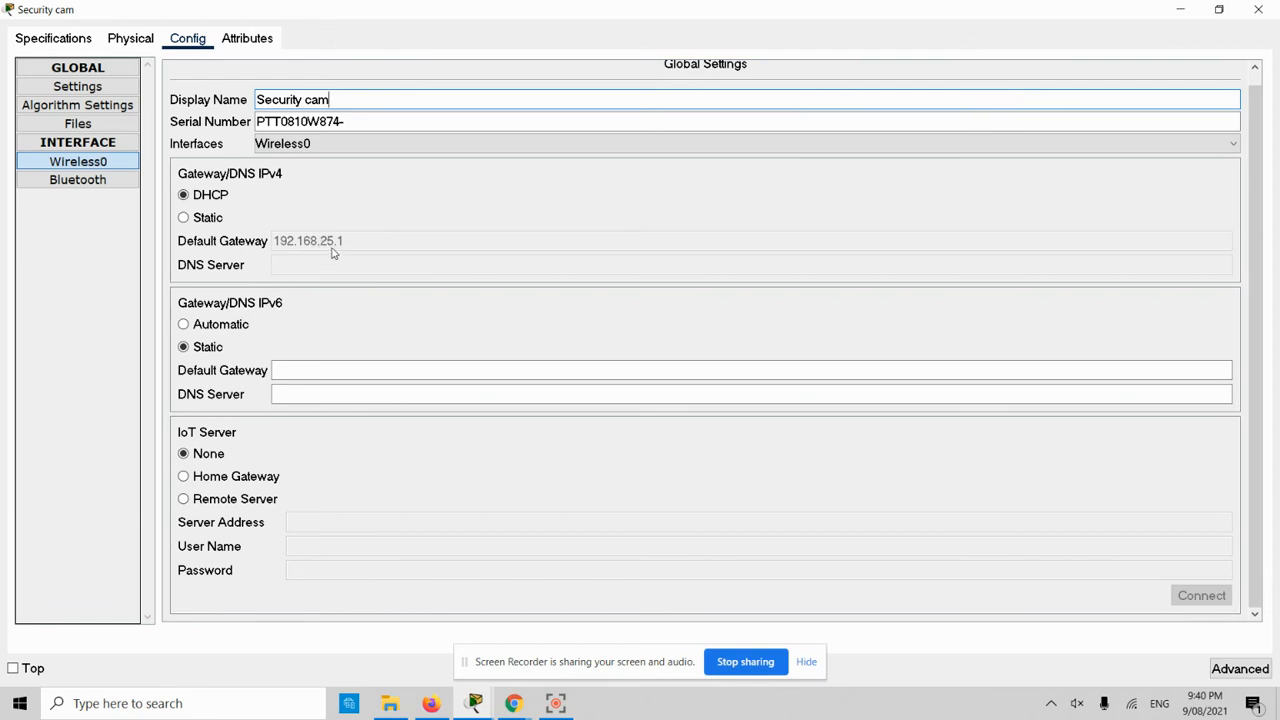
pyautogui.click(228, 505)
pyautogui.click(330, 520)
pyautogui.write('172.16.50.2')
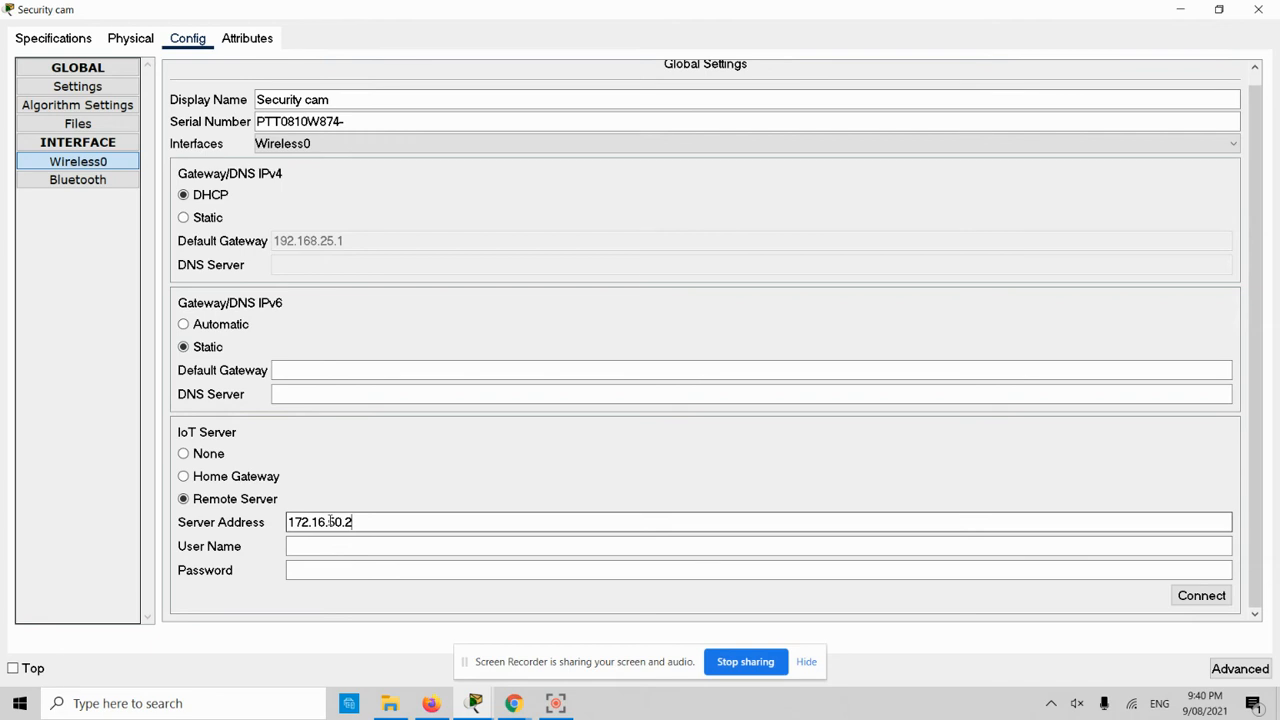
pyautogui.click(299, 543)
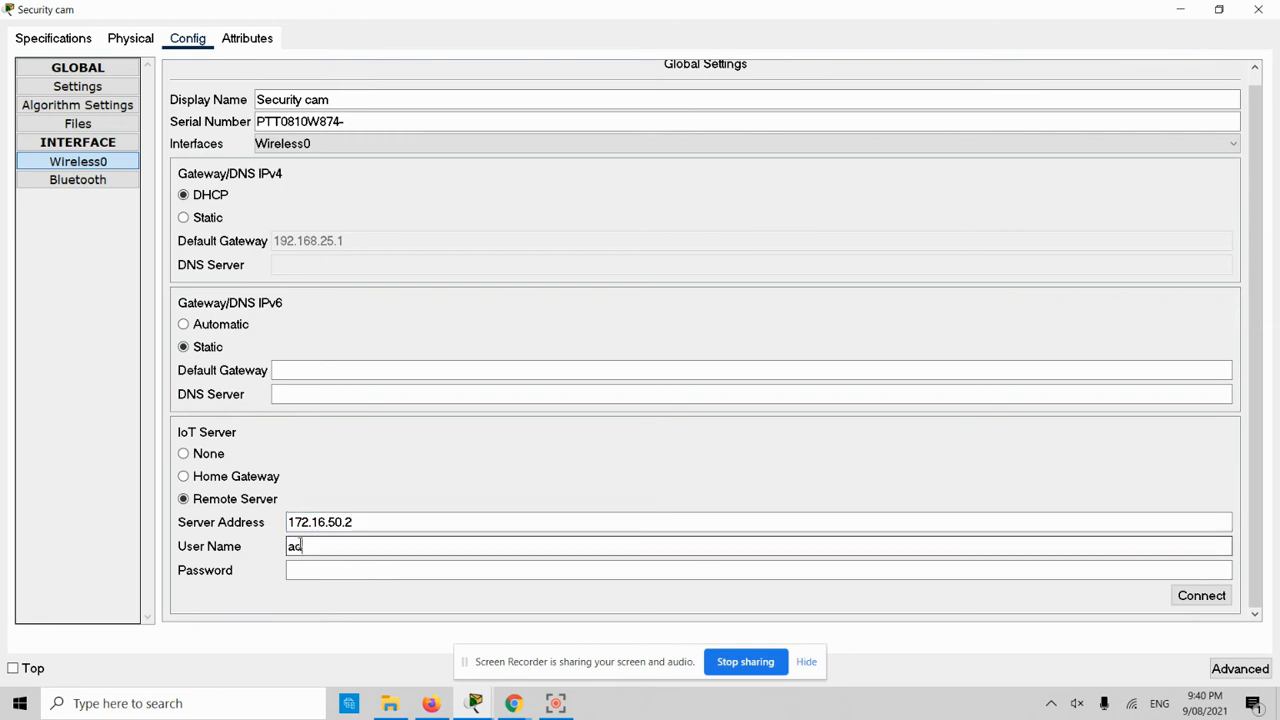
pyautogui.press('Tab')
pyautogui.write('abc1')
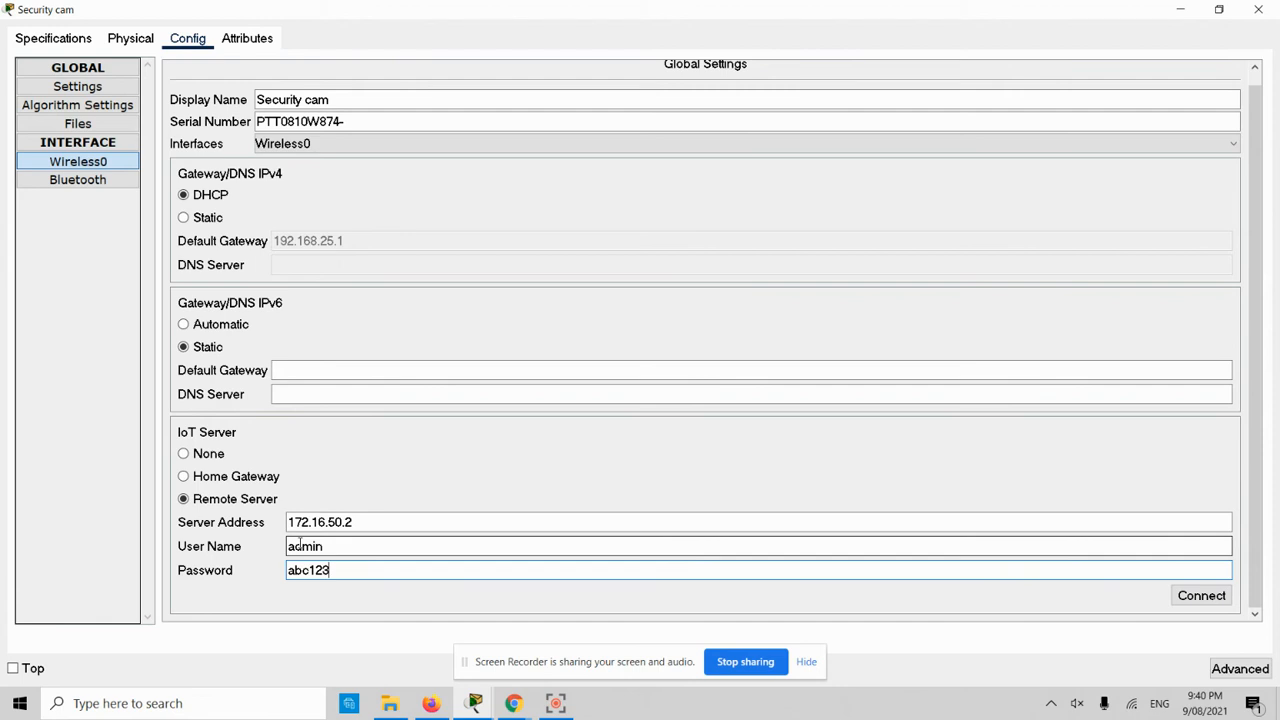
pyautogui.click(1203, 595)
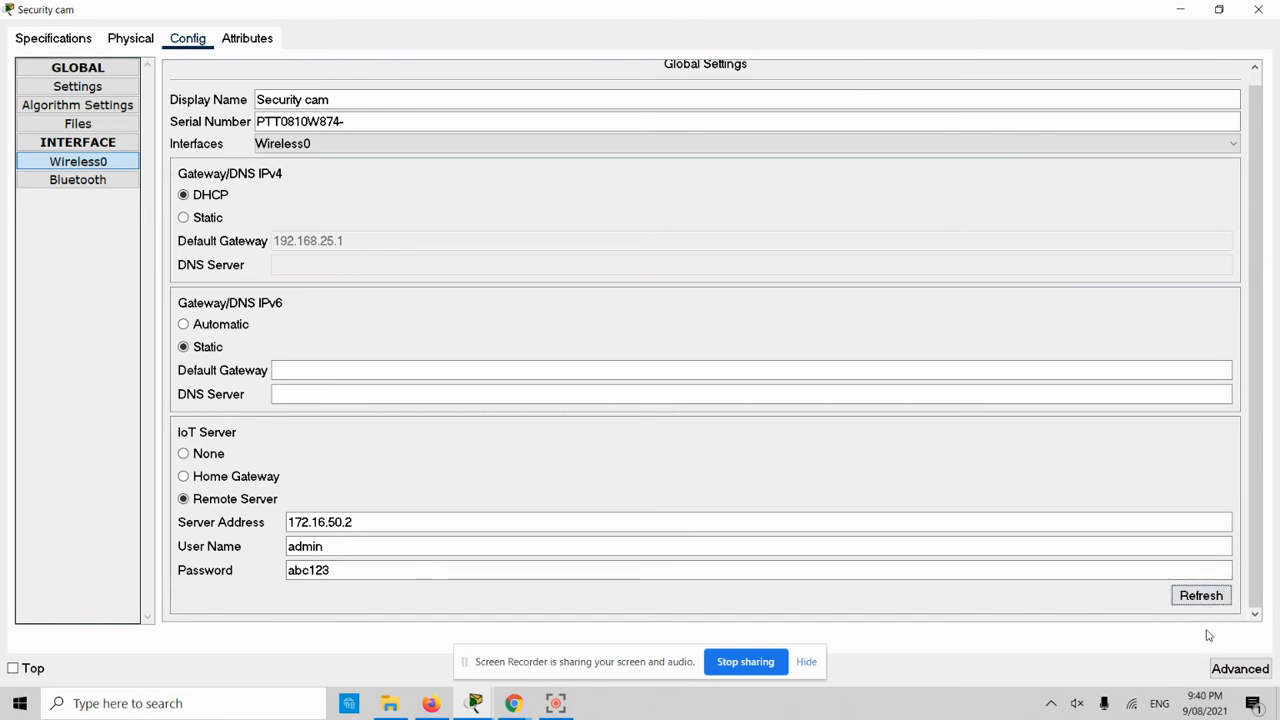
pyautogui.click(1259, 10)
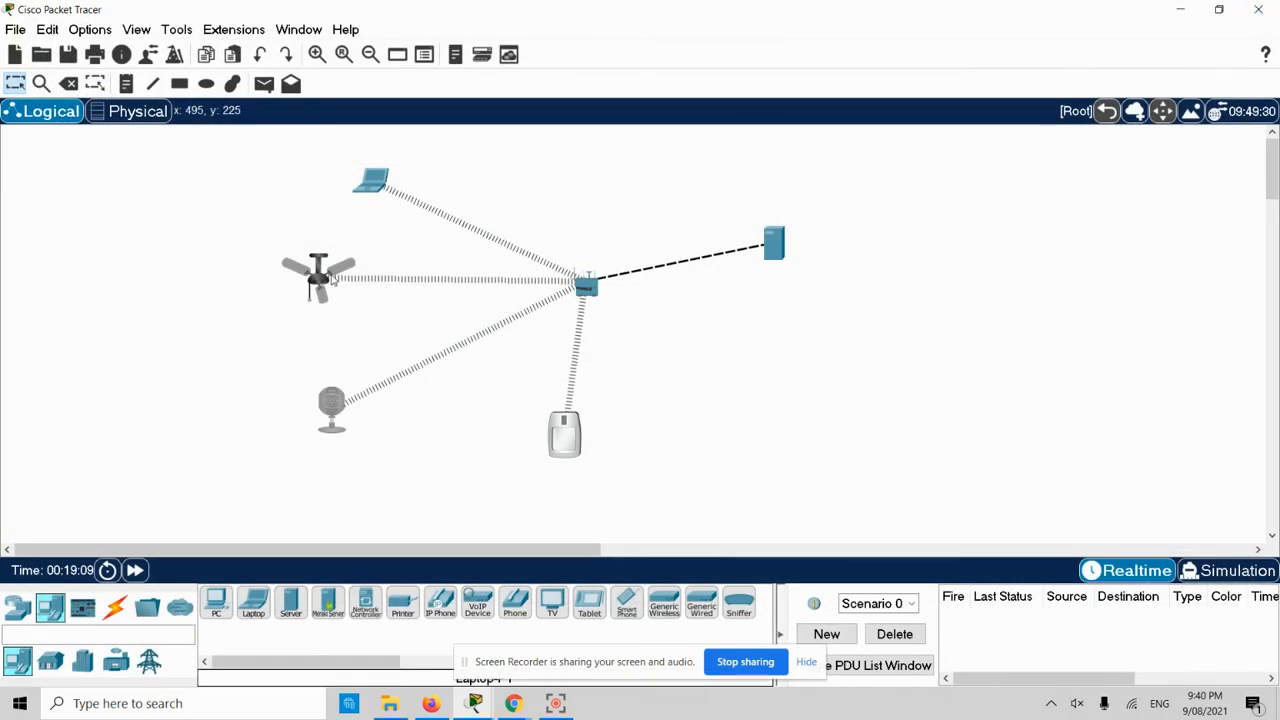
# - Connect IoT0 to Remote Server 172.16.50.2 using the account username and password
pyautogui.doubleClick(318, 272)
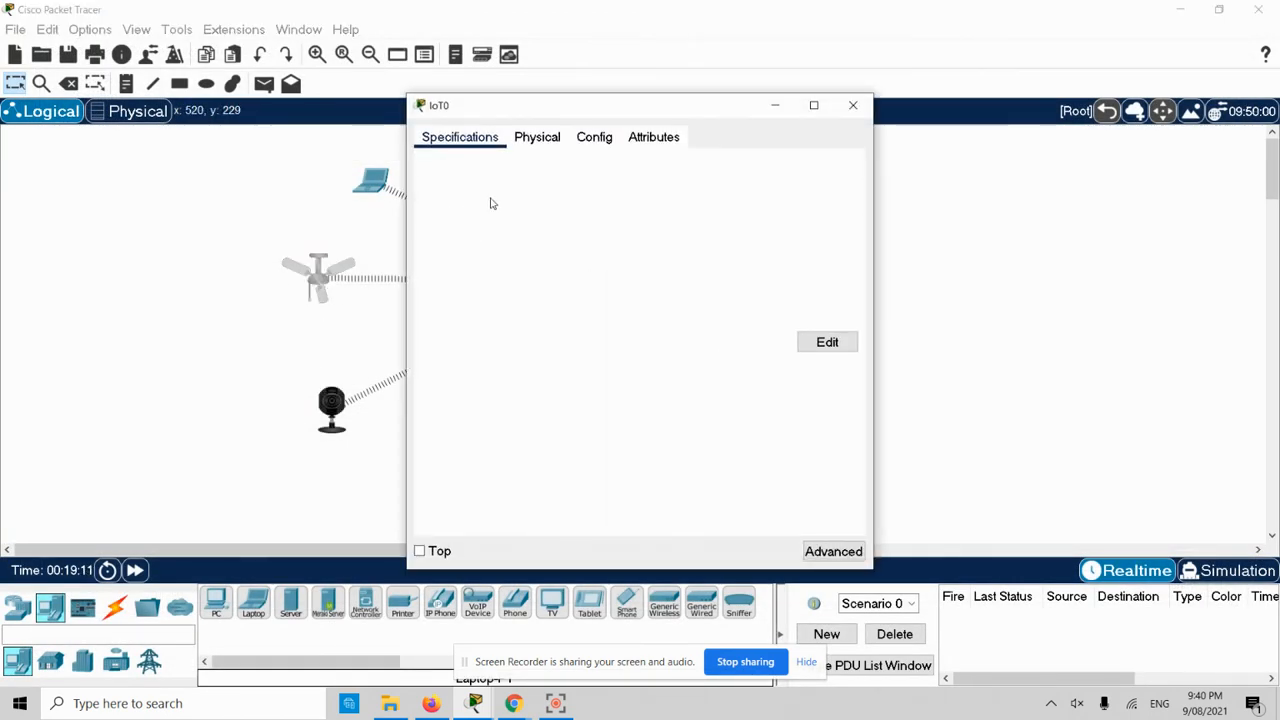
pyautogui.click(606, 137)
pyautogui.doubleClick(631, 105)
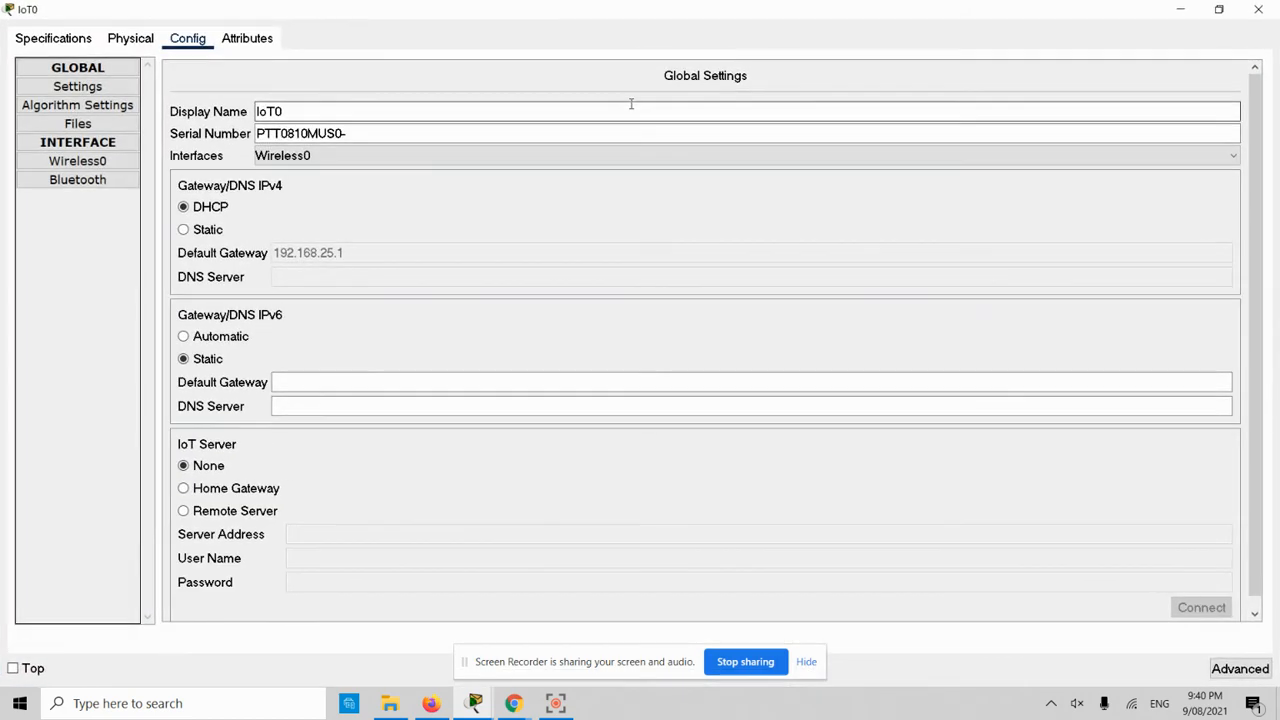
pyautogui.click(240, 511)
pyautogui.click(322, 530)
pyautogui.write('172.16.50.2')
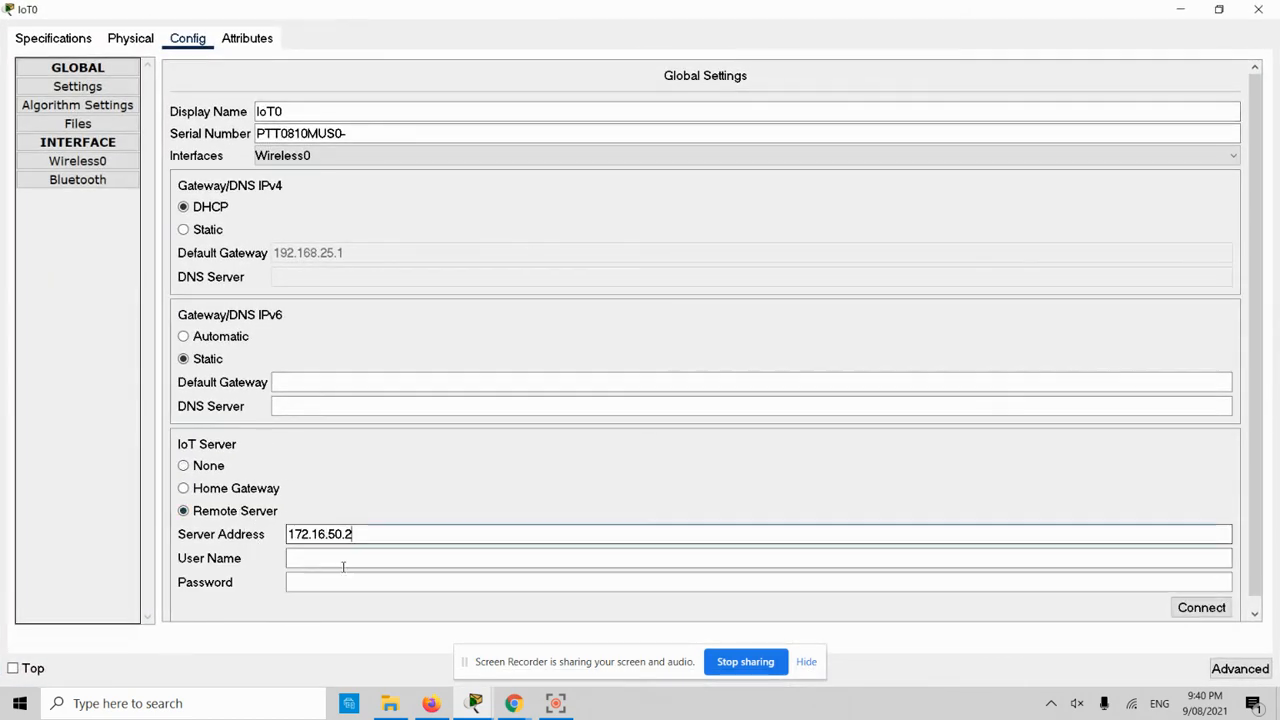
pyautogui.click(327, 551)
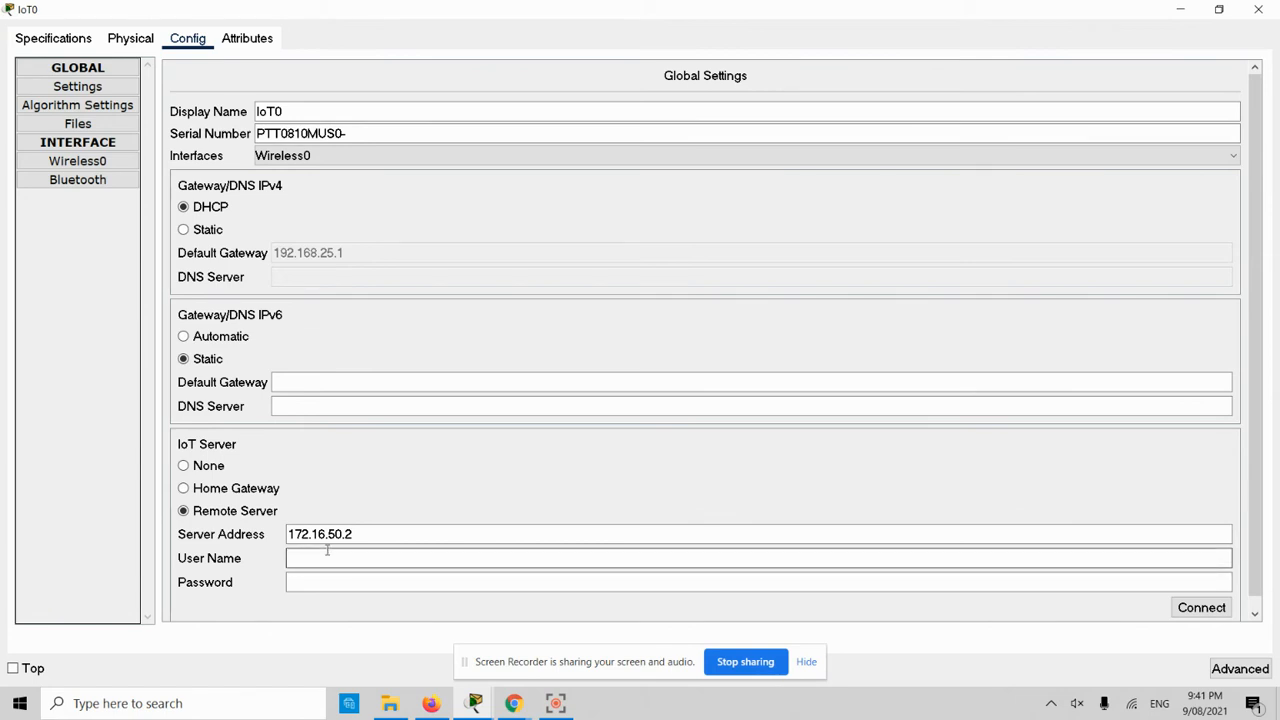
pyautogui.write('admin')
pyautogui.press('Tab')
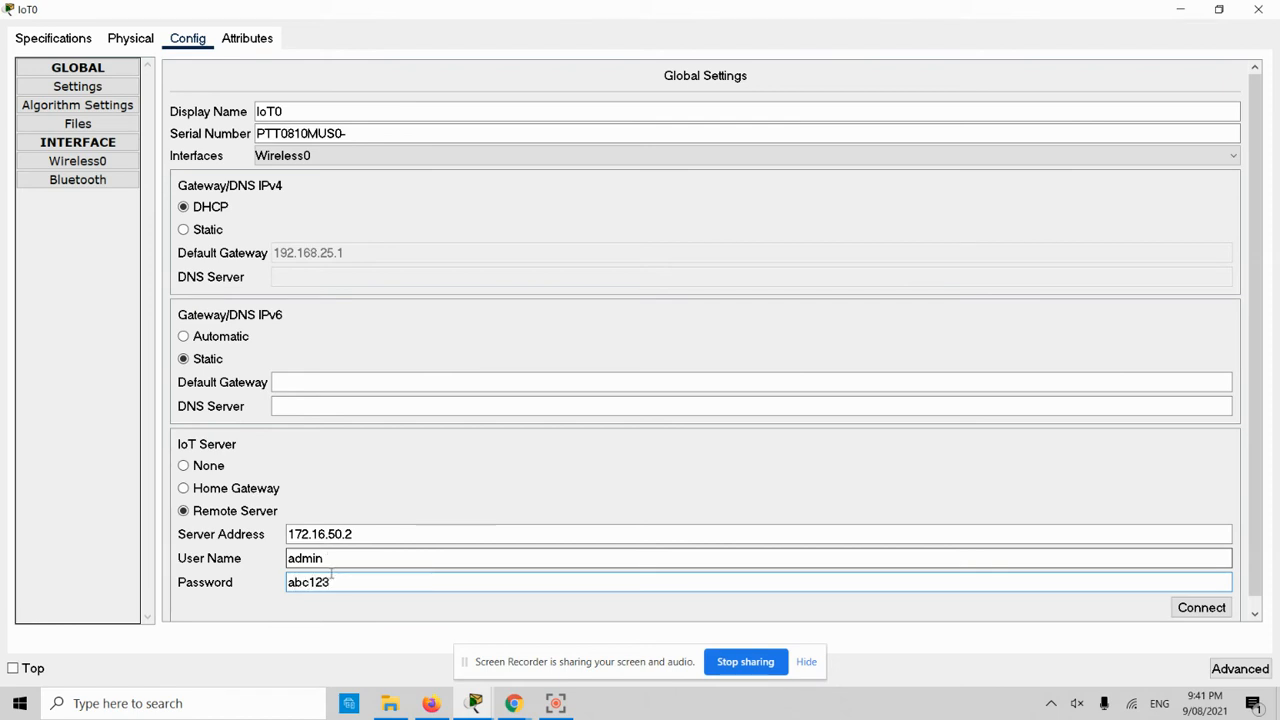
pyautogui.click(1205, 608)
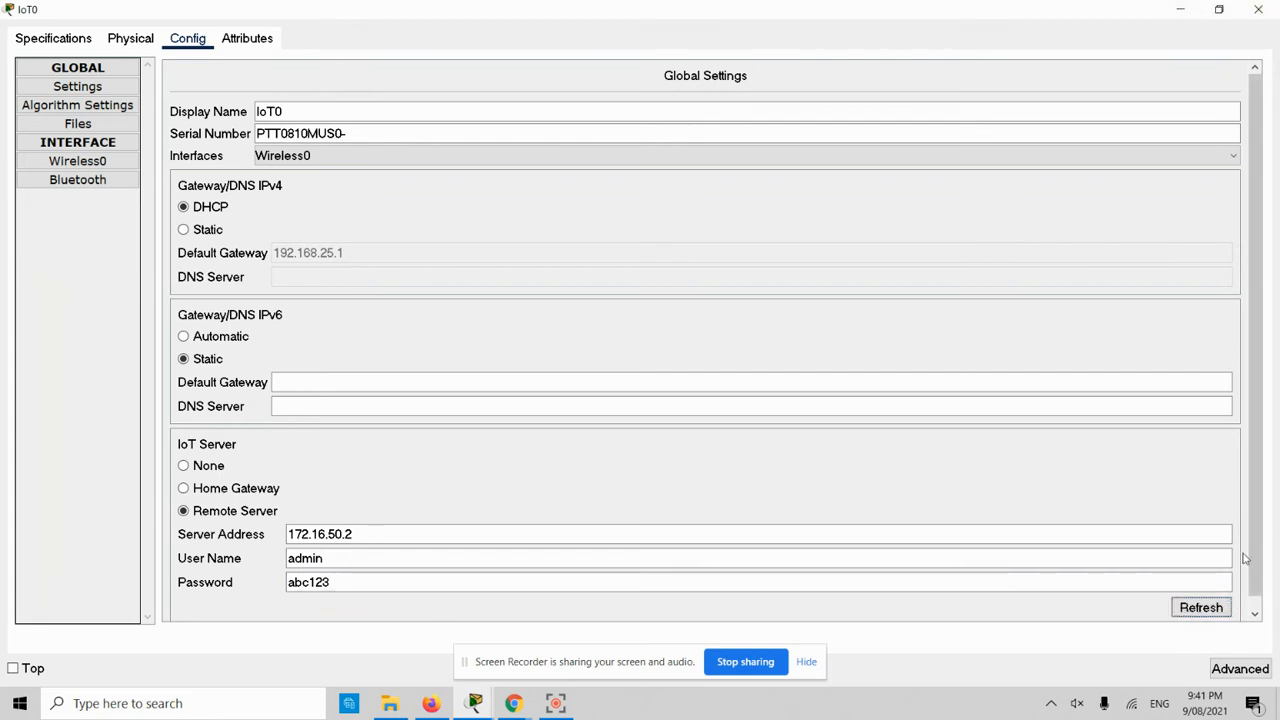
pyautogui.click(1258, 9)
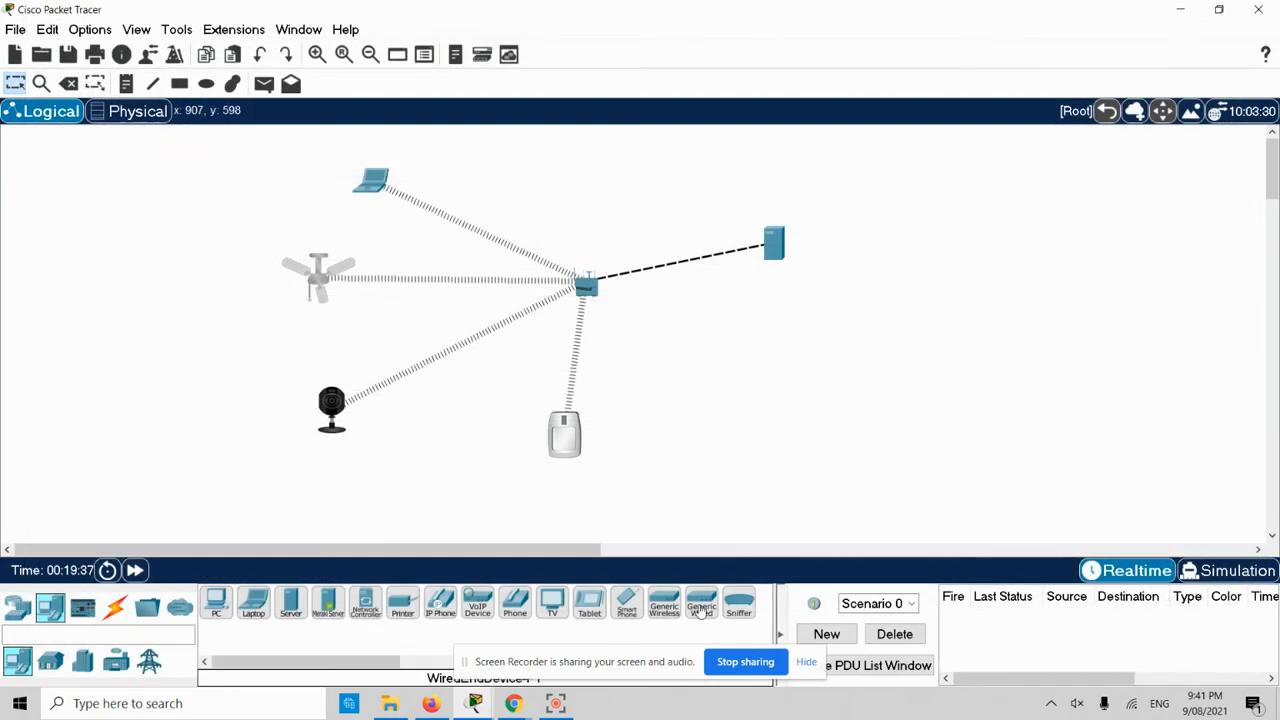
# - Connect IoT2 to Remote Server 172.16.50.2 with the account login and close its window
pyautogui.keyDown('alt'); pyautogui.click(564, 441); pyautogui.keyUp('alt')
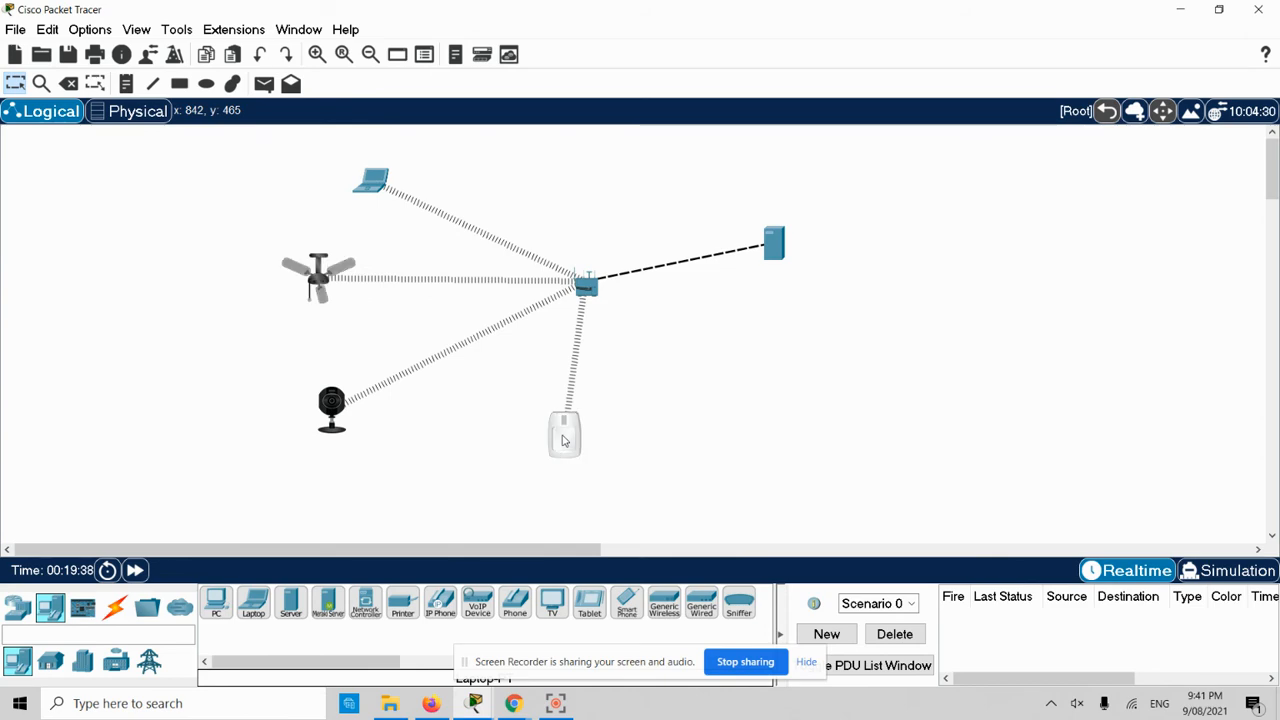
pyautogui.click(564, 441)
pyautogui.click(603, 140)
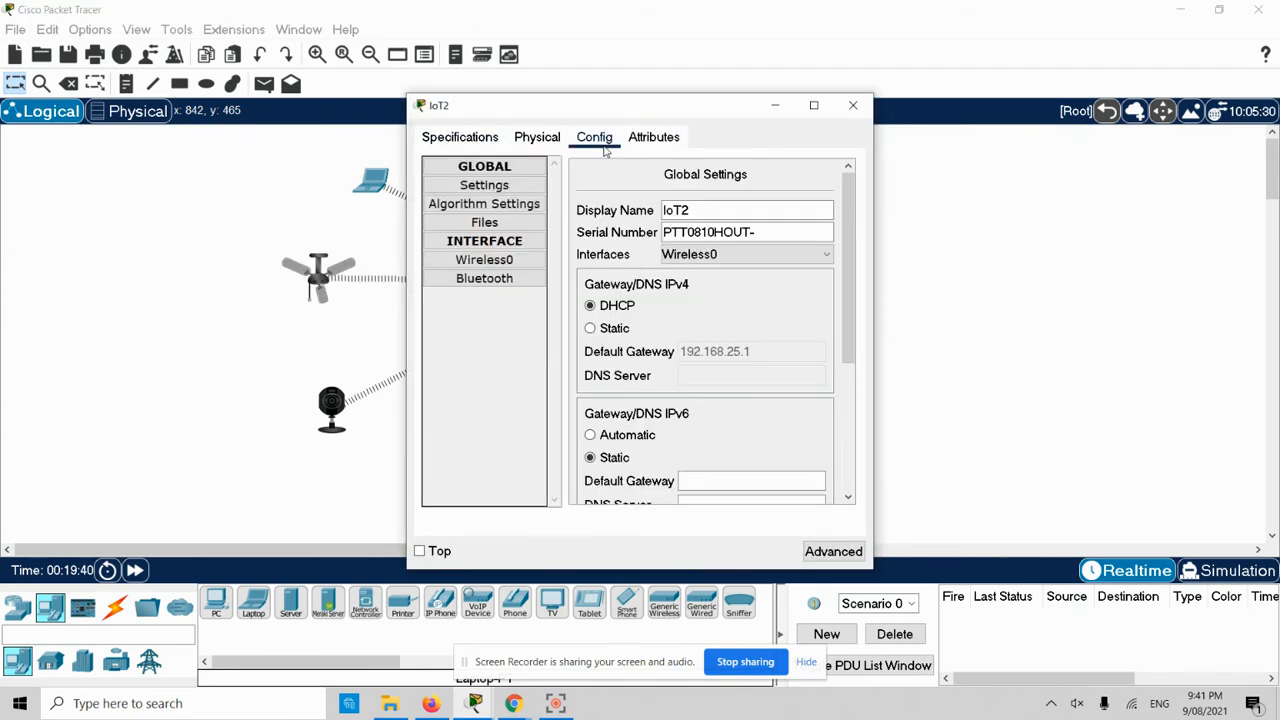
pyautogui.doubleClick(585, 112)
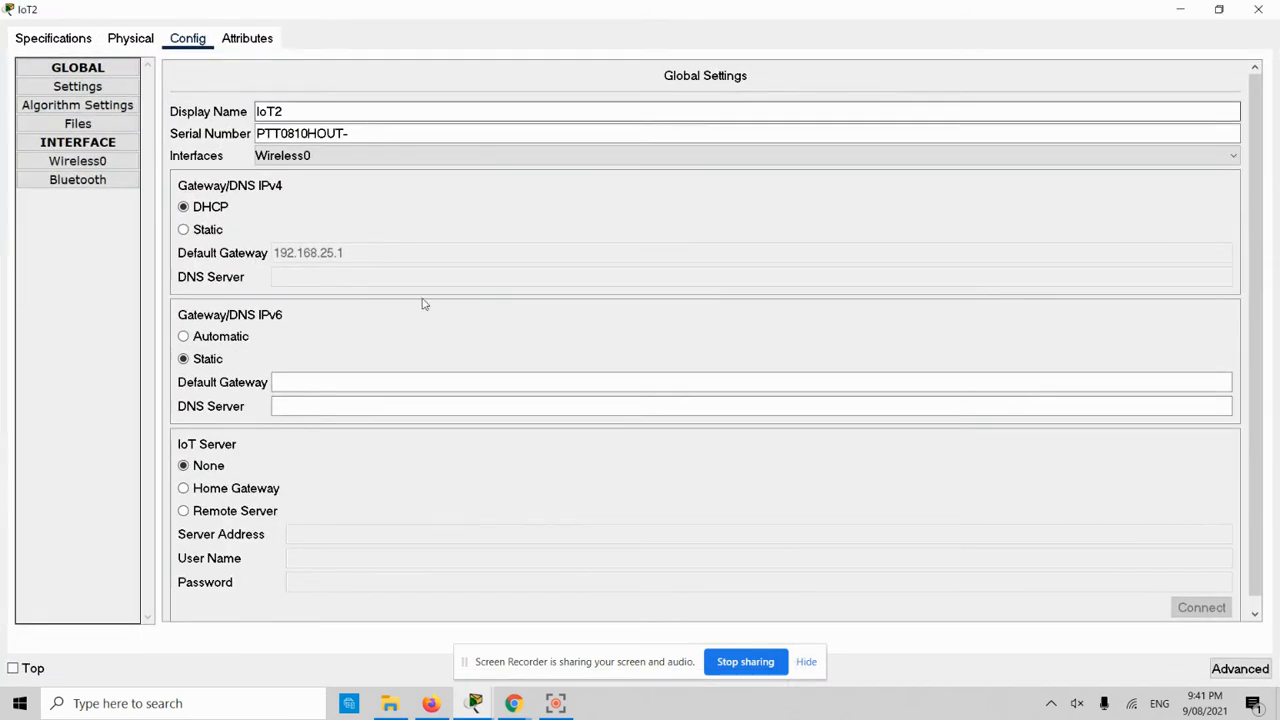
pyautogui.click(195, 516)
pyautogui.click(405, 545)
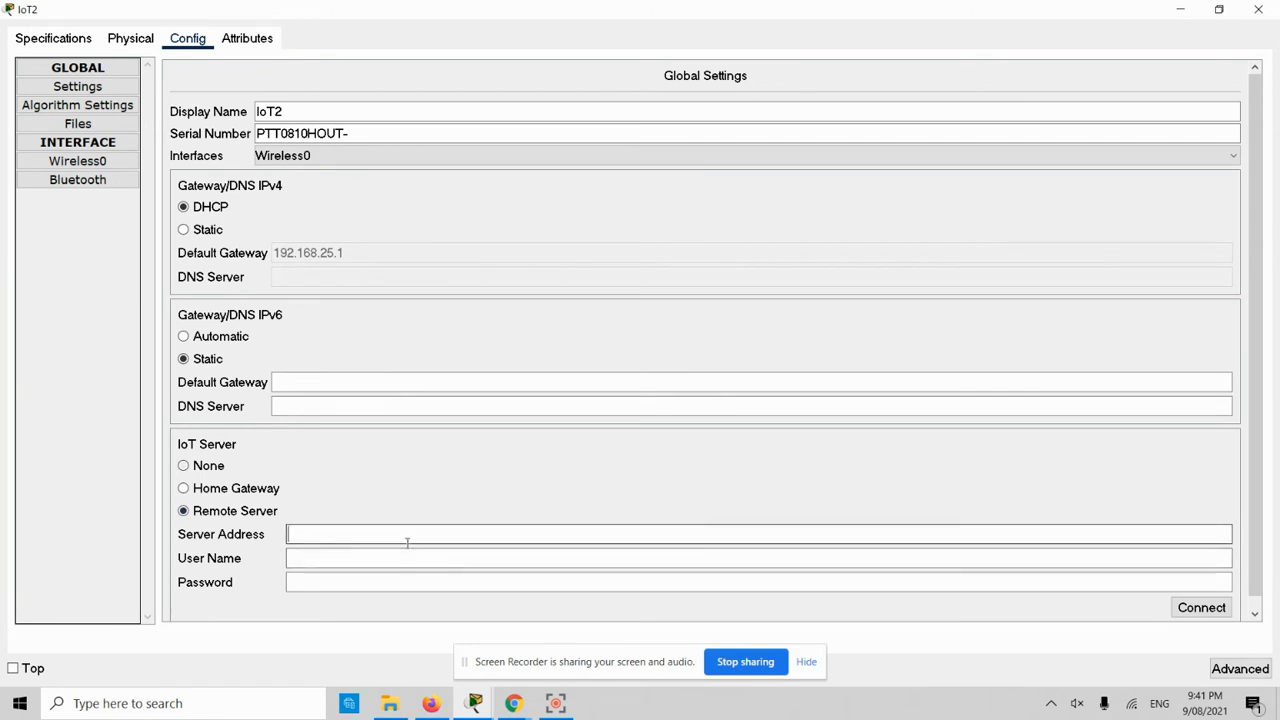
pyautogui.write('172.16.50.2')
pyautogui.click(375, 560)
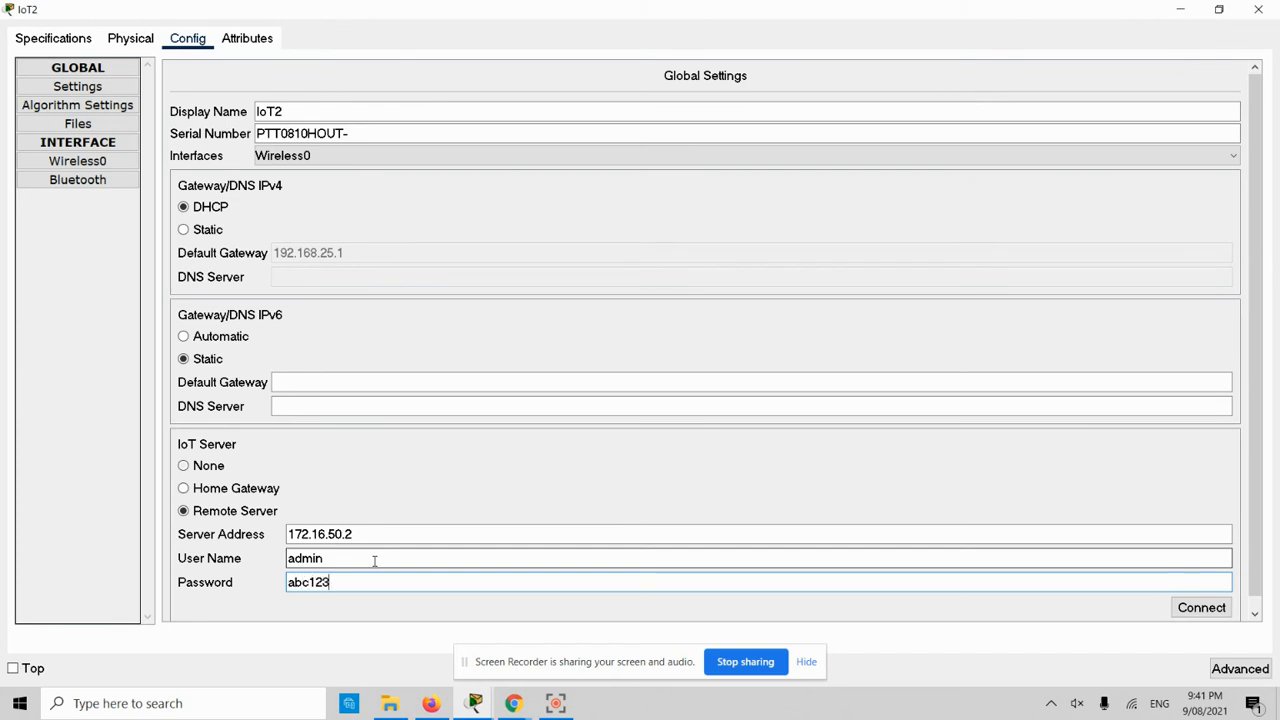
pyautogui.click(1207, 609)
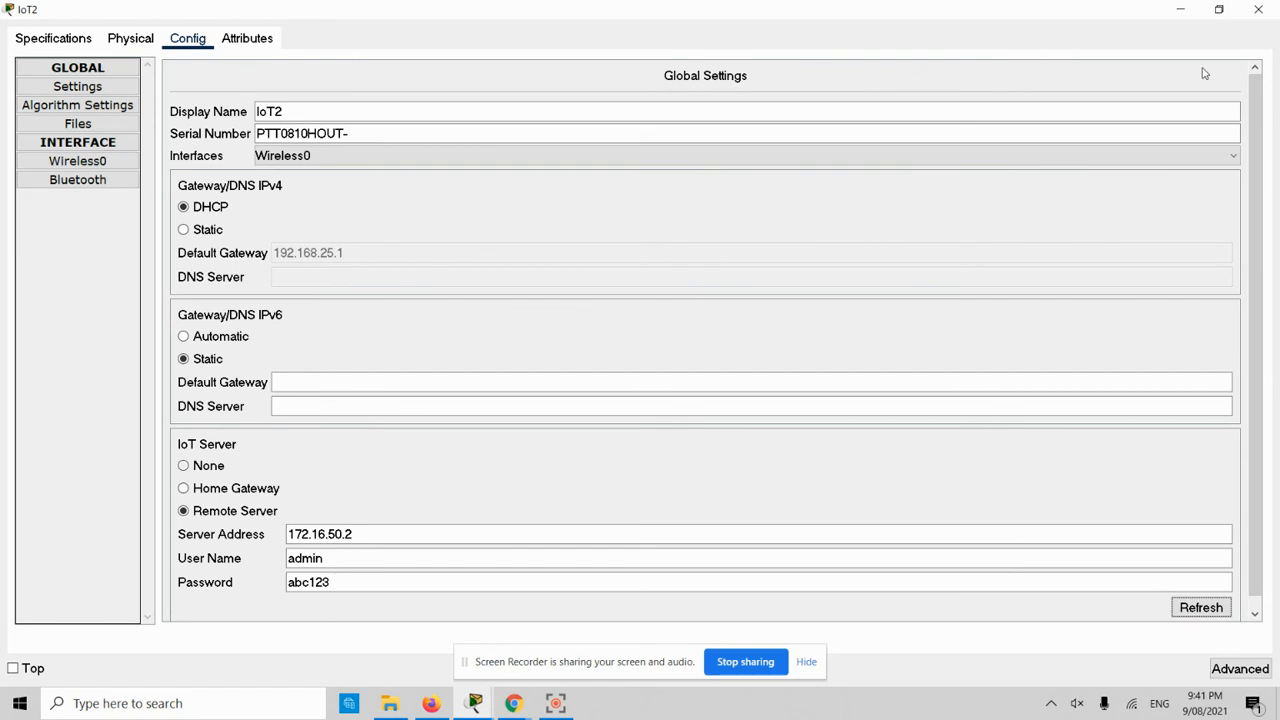
pyautogui.click(1258, 9)
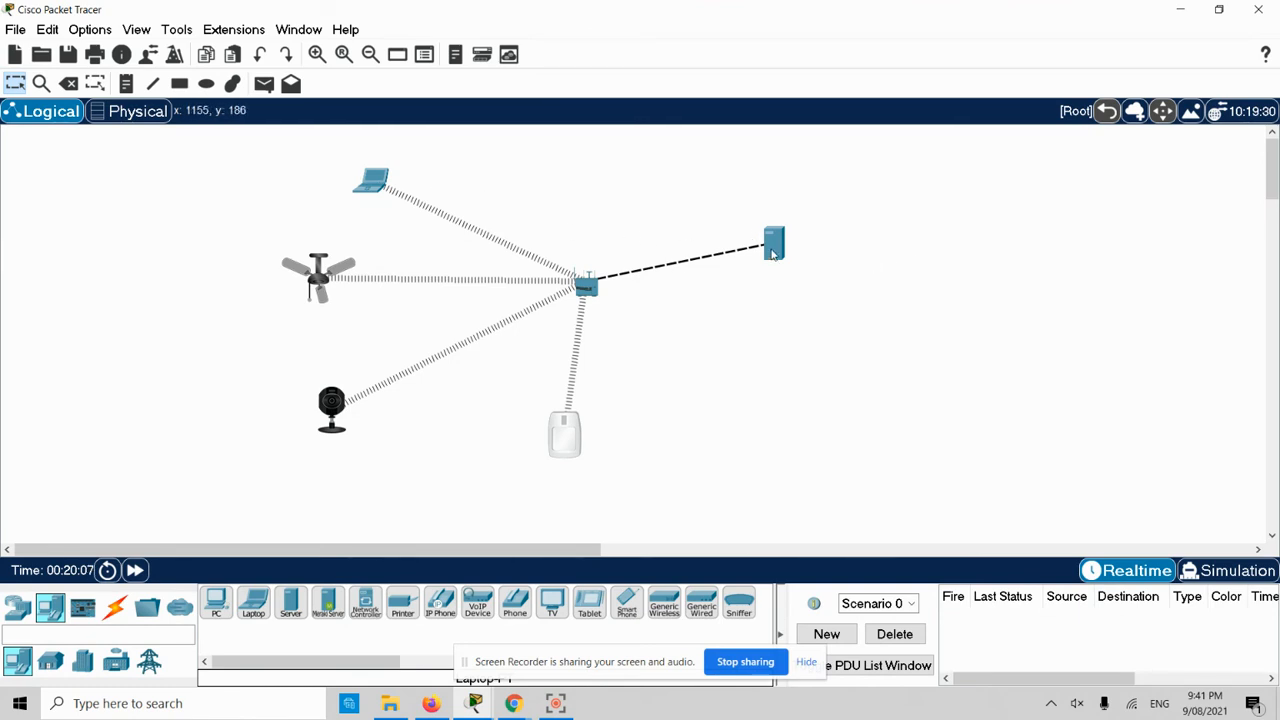
# - Log out of the IoT server on Laptop1 and log back in with the account credentials
pyautogui.click(378, 184)
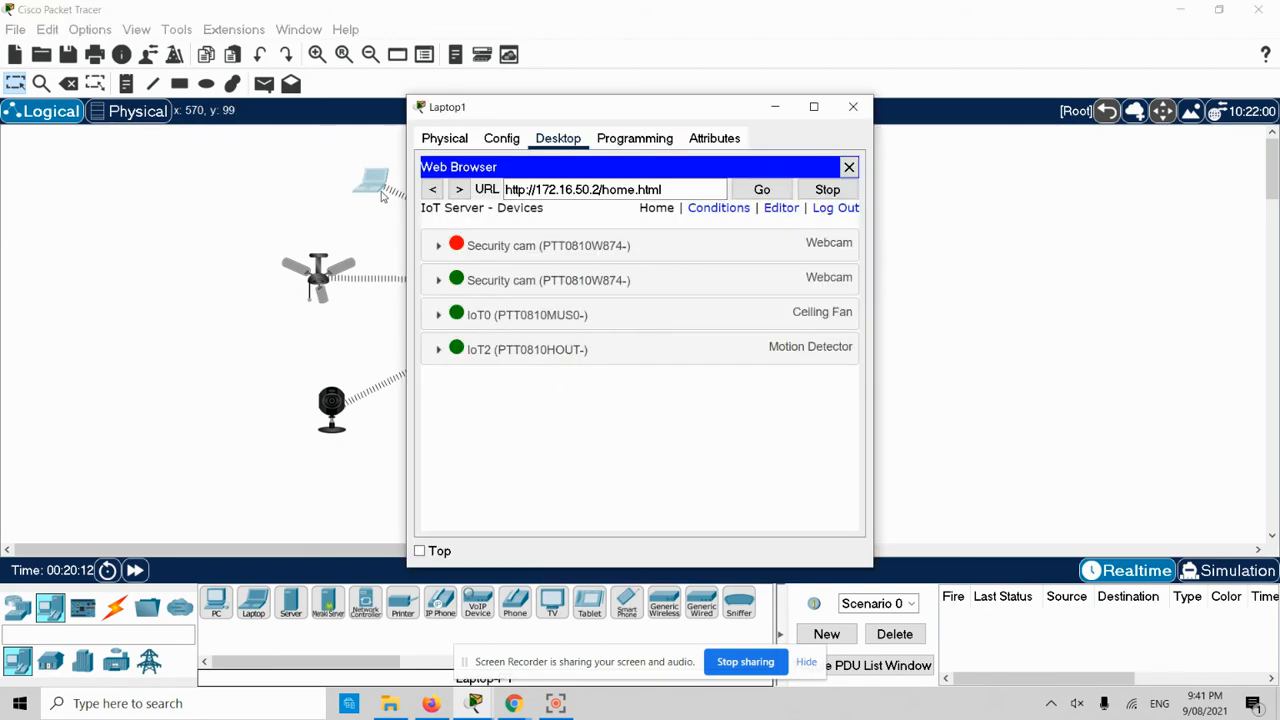
pyautogui.doubleClick(575, 107)
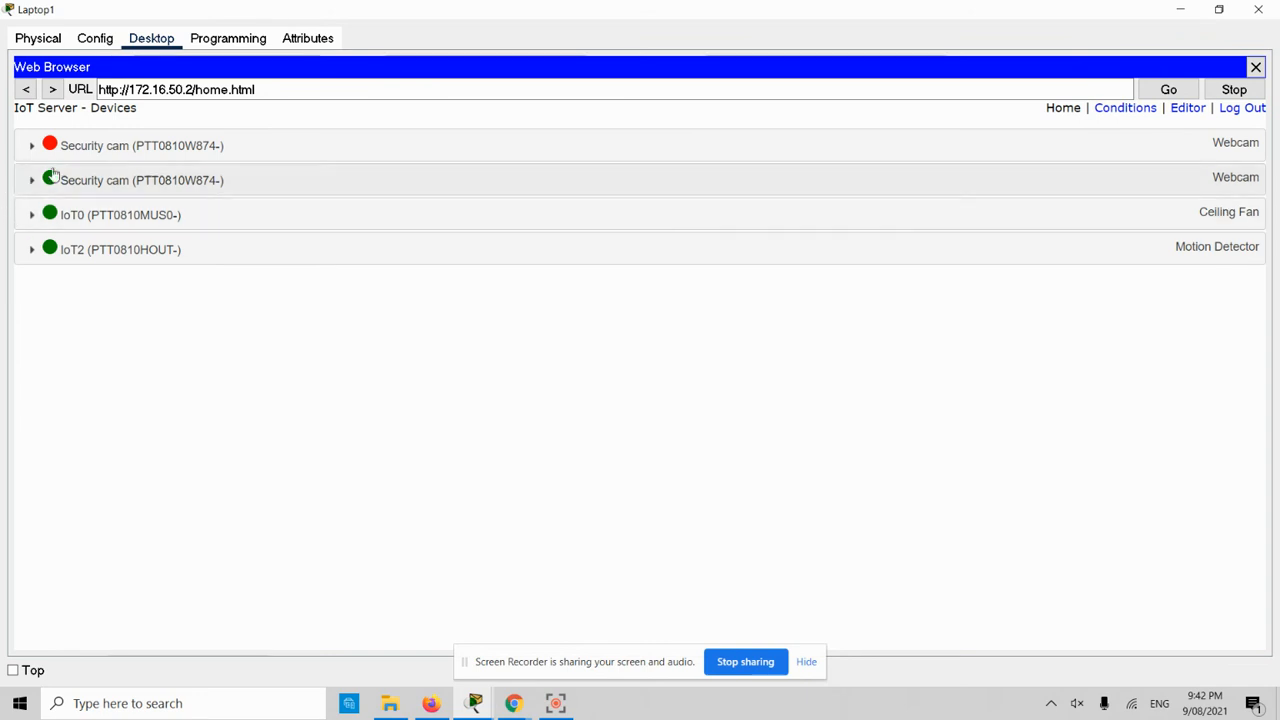
pyautogui.click(1242, 107)
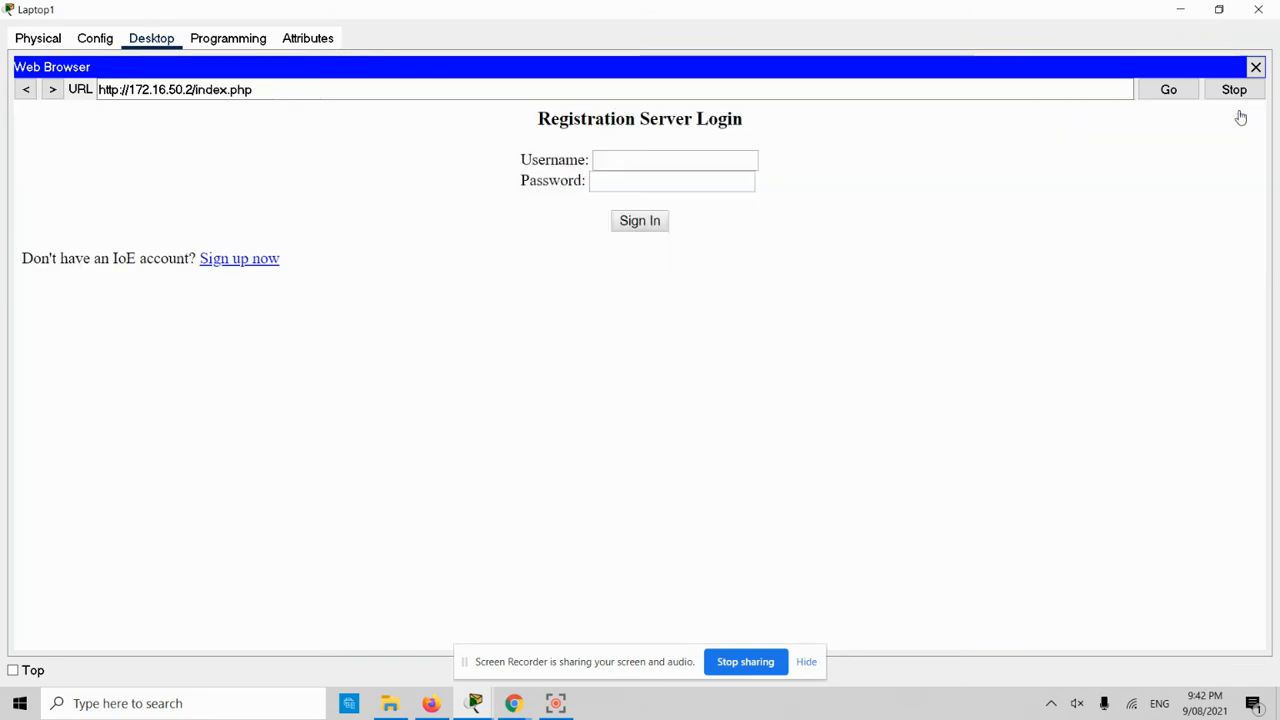
pyautogui.click(663, 160)
pyautogui.write('admin')
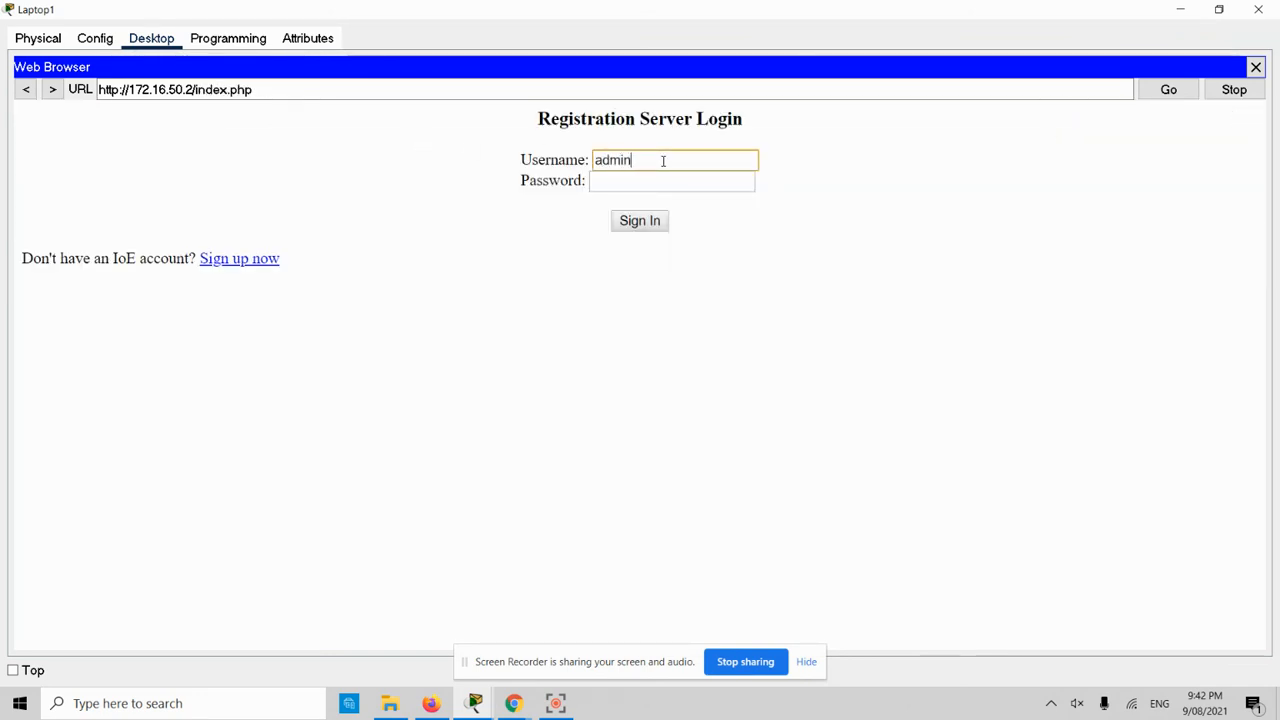
pyautogui.press('Tab')
pyautogui.write('admin')
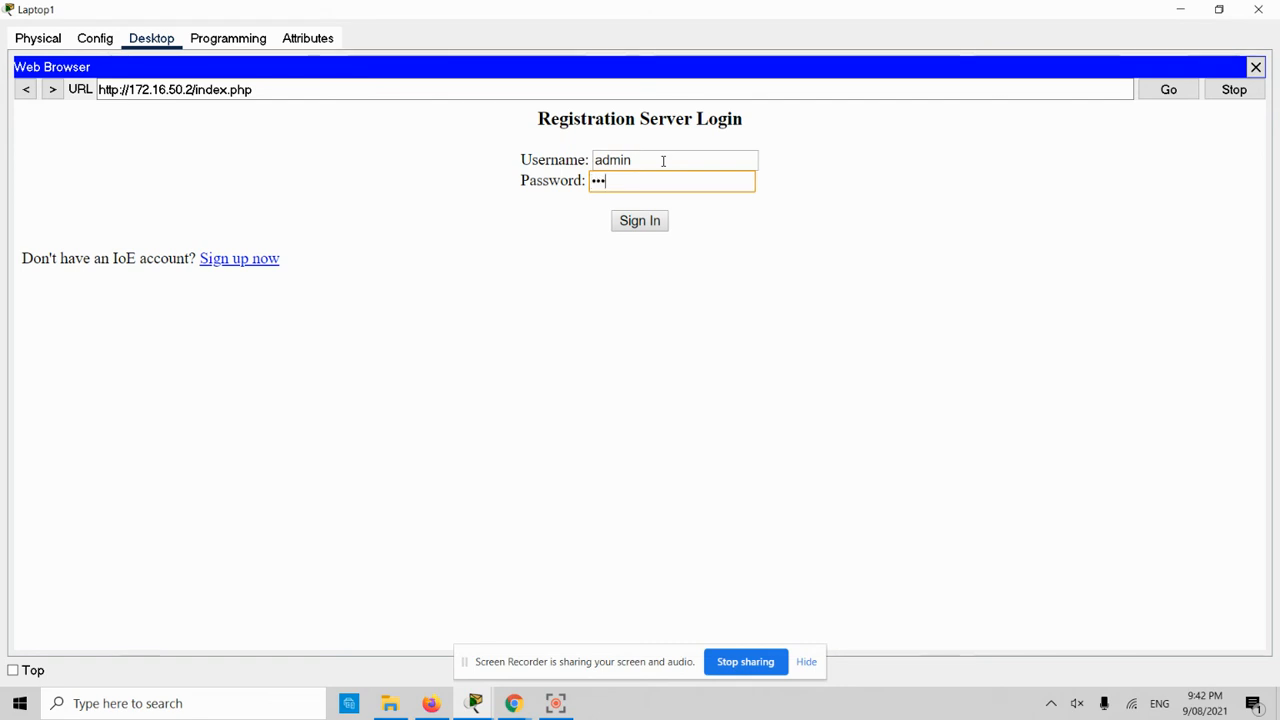
pyautogui.press('Return')
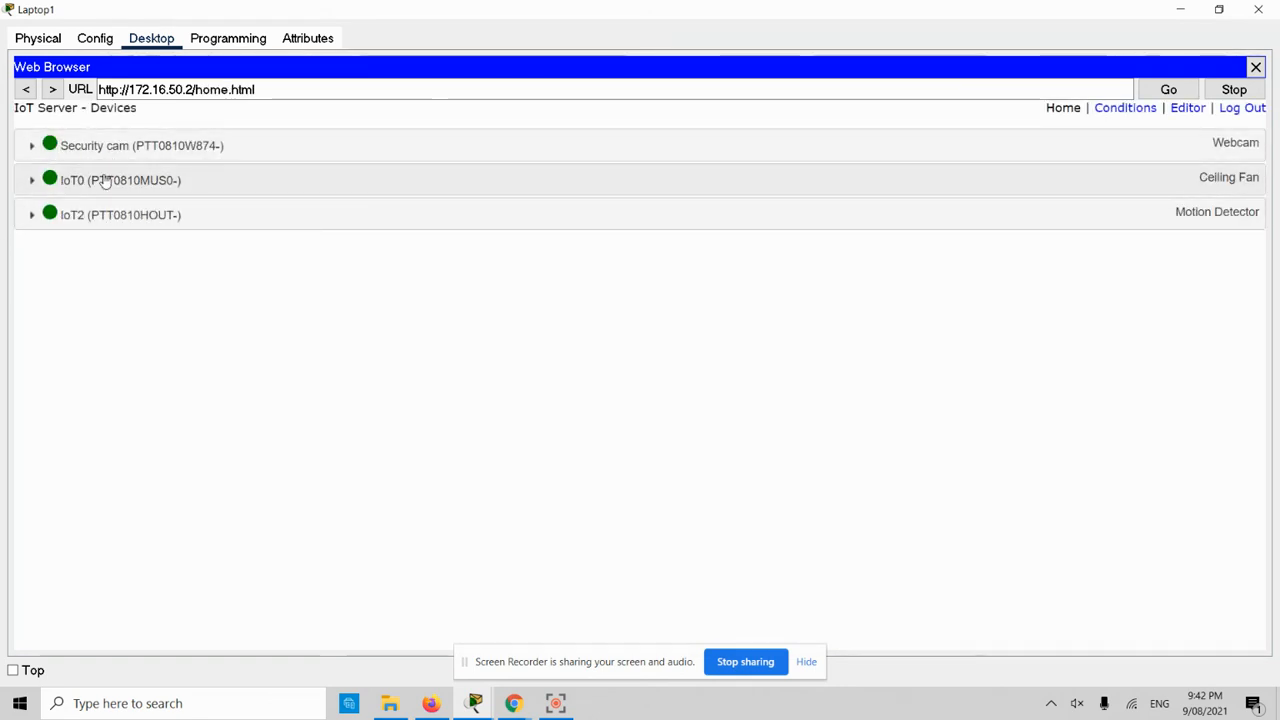
pyautogui.click(1180, 9)
pyautogui.click(564, 434)
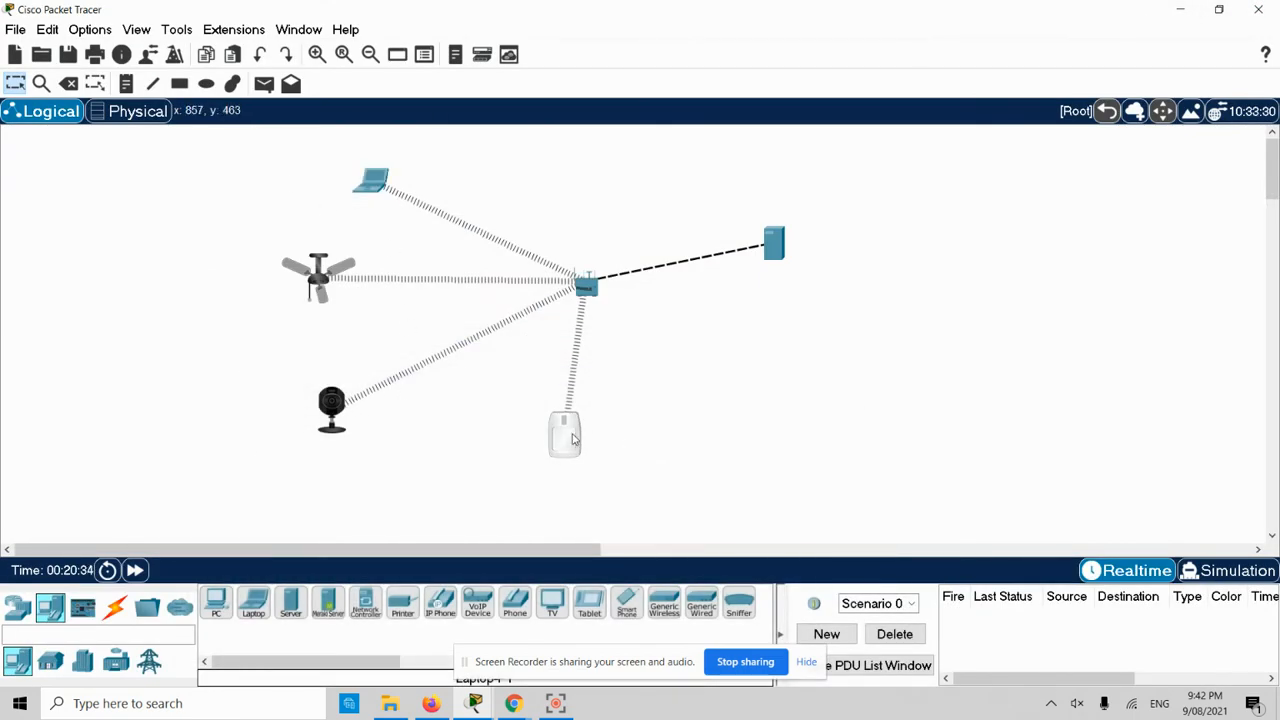
# - Change IoT2's display name to Motion sensor
pyautogui.click(706, 210)
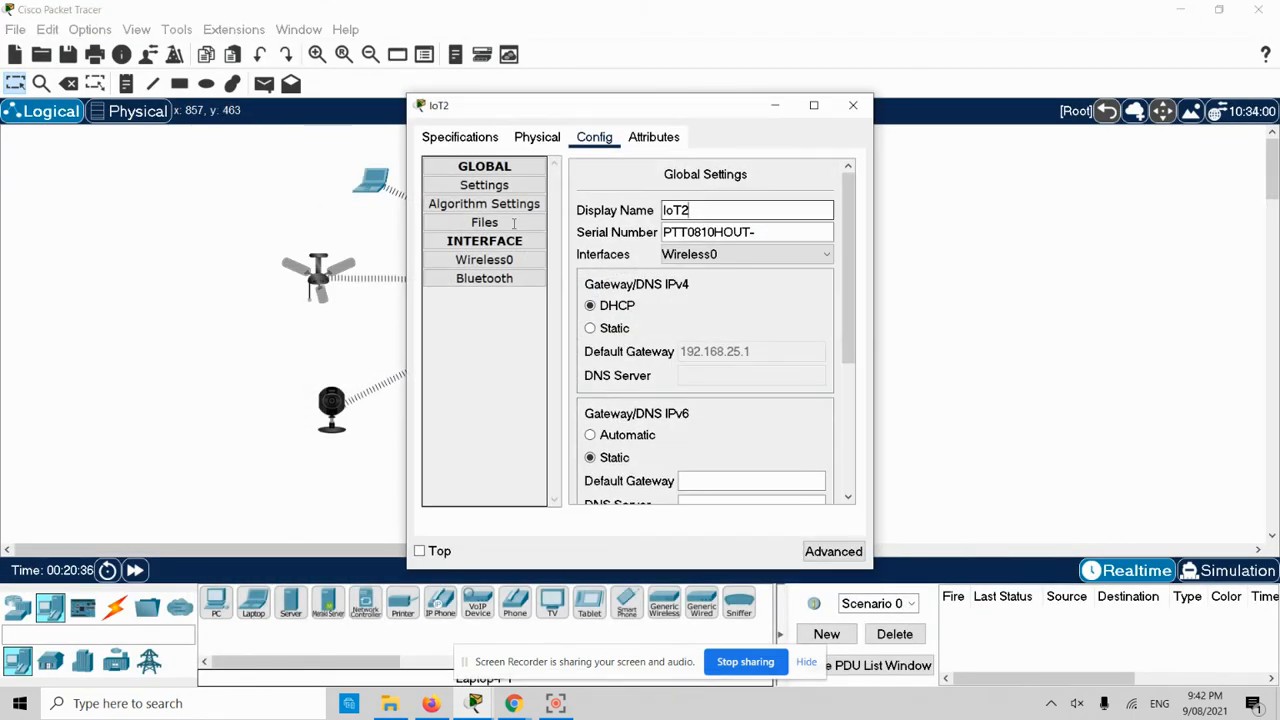
pyautogui.doubleClick(680, 210)
pyautogui.write('Motion sensor')
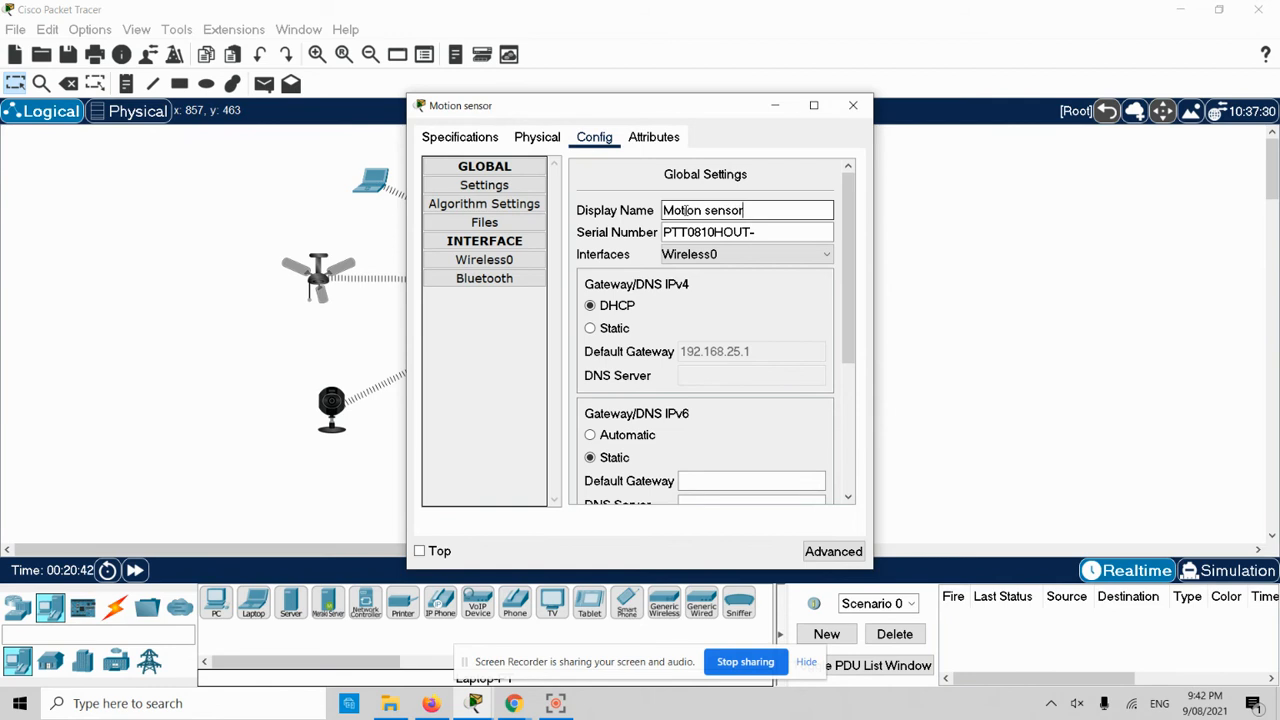
pyautogui.click(853, 105)
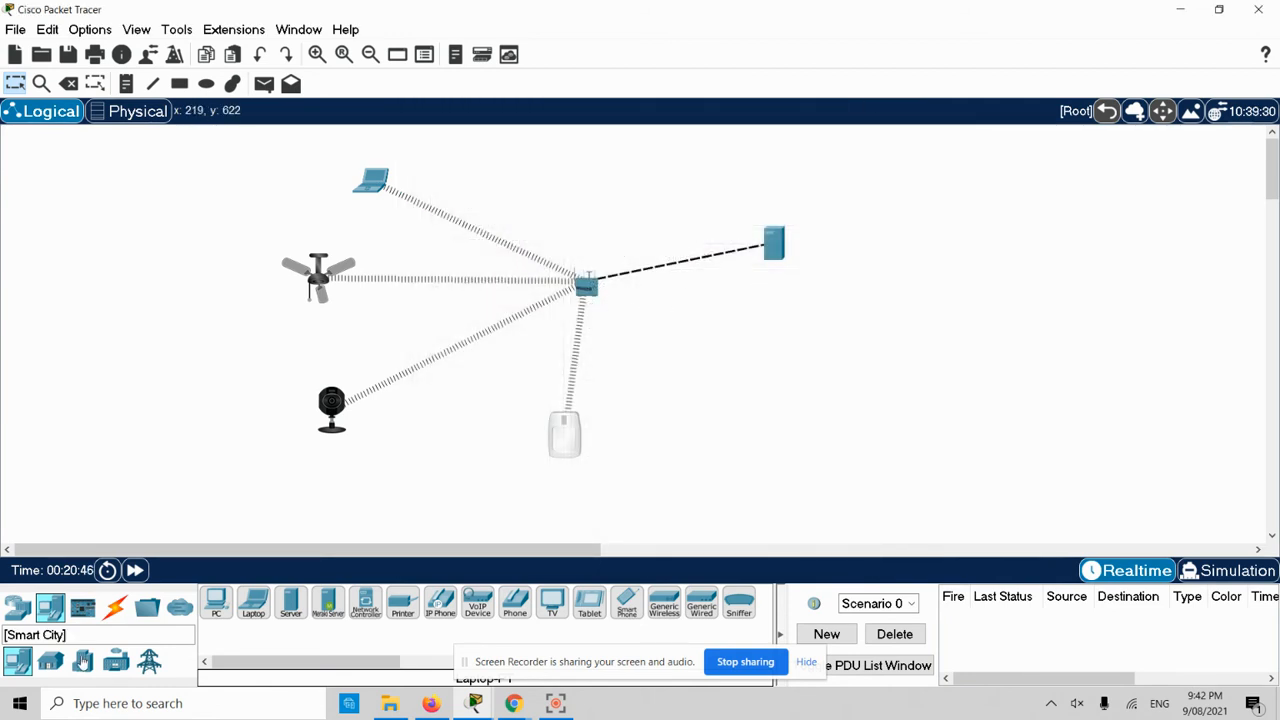
# - Return Laptop1's browser to the IoT server login page, then minimize it
pyautogui.click(368, 186)
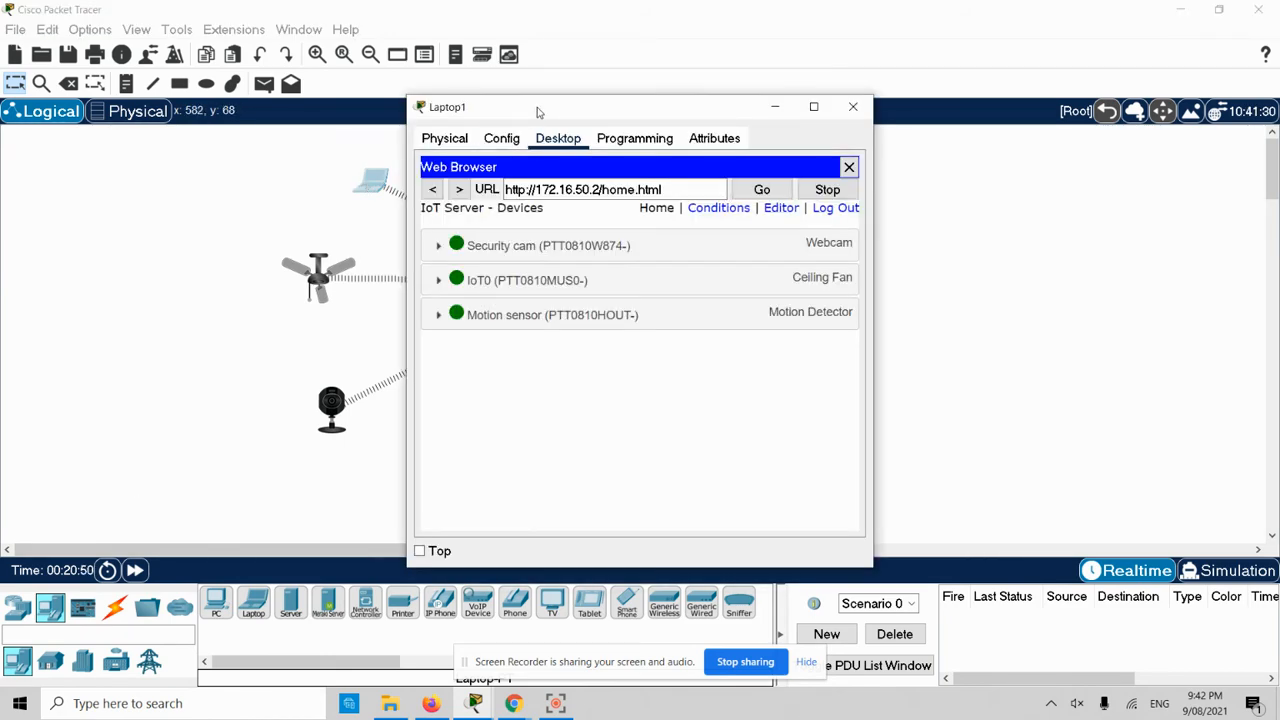
pyautogui.doubleClick(537, 108)
pyautogui.click(25, 91)
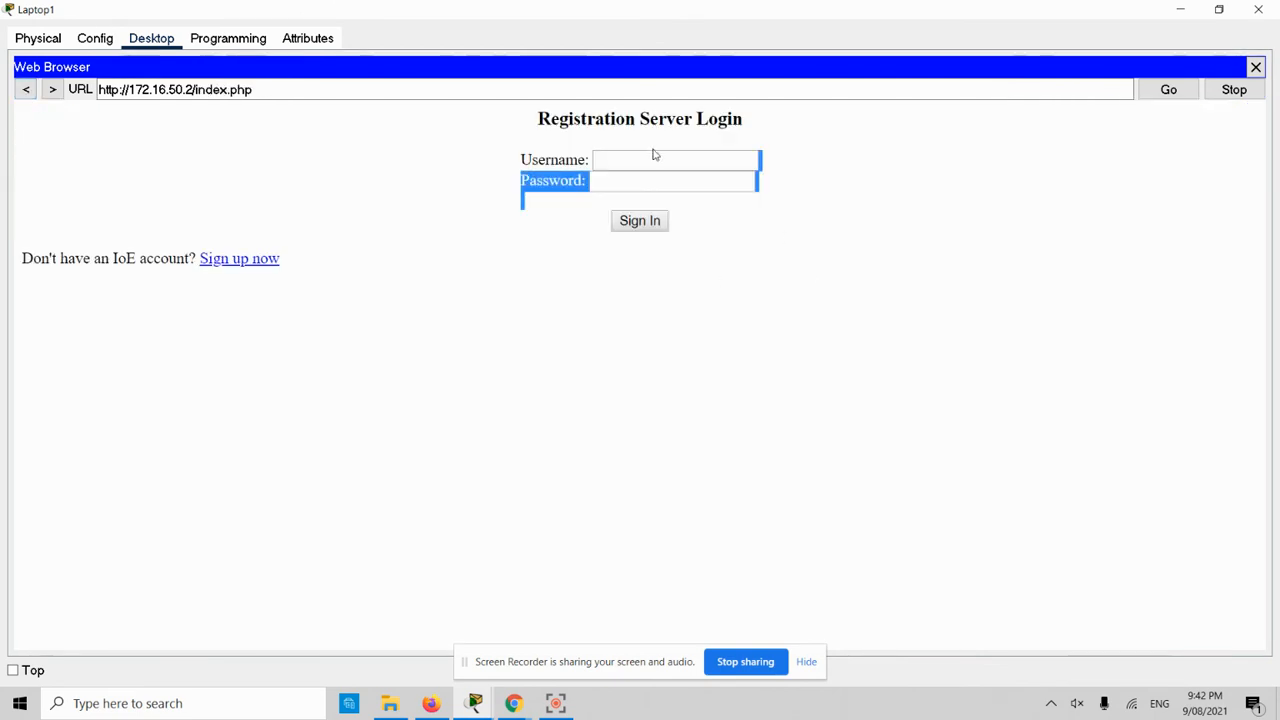
pyautogui.click(660, 167)
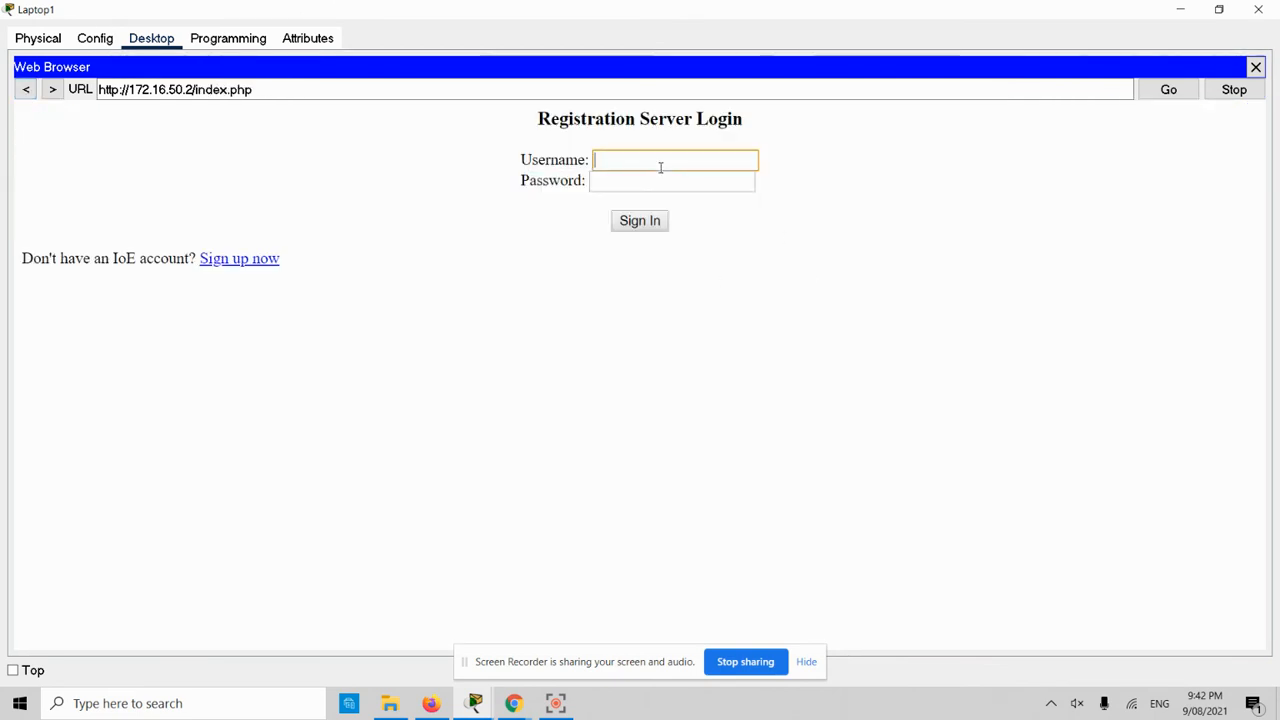
pyautogui.click(1182, 14)
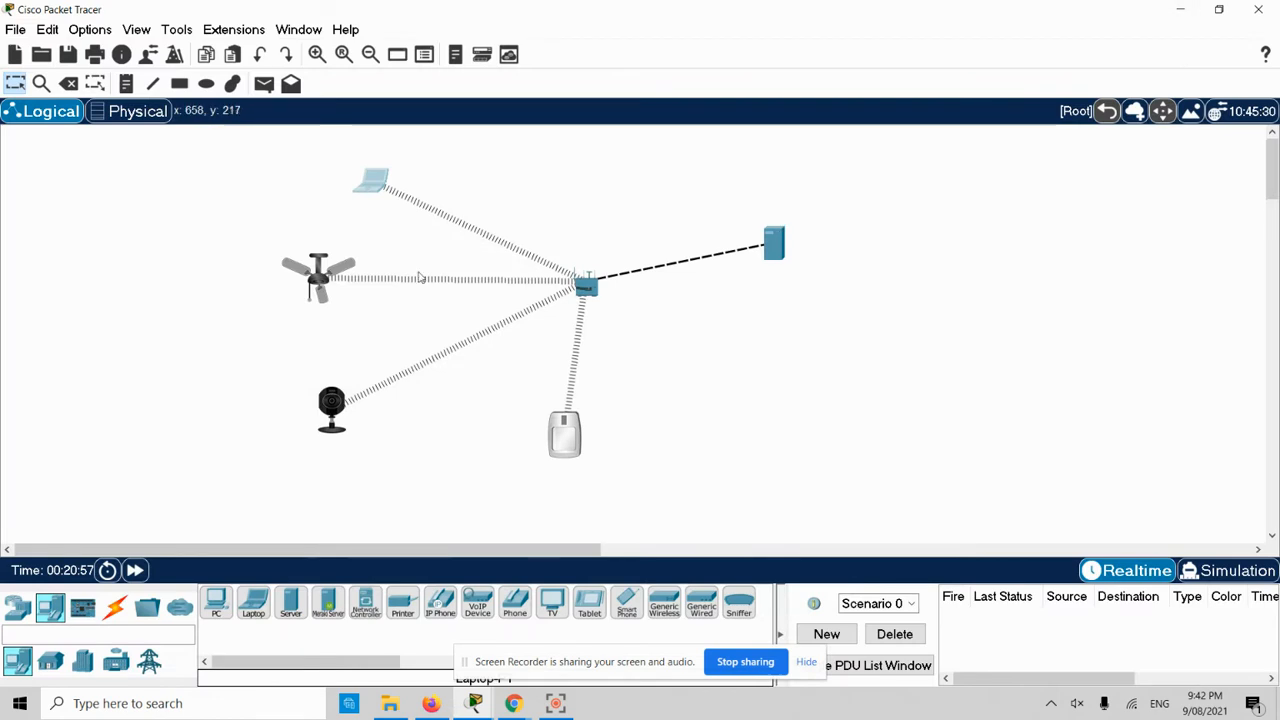
# - Give the ceiling fan the display name celling fan
pyautogui.click(314, 278)
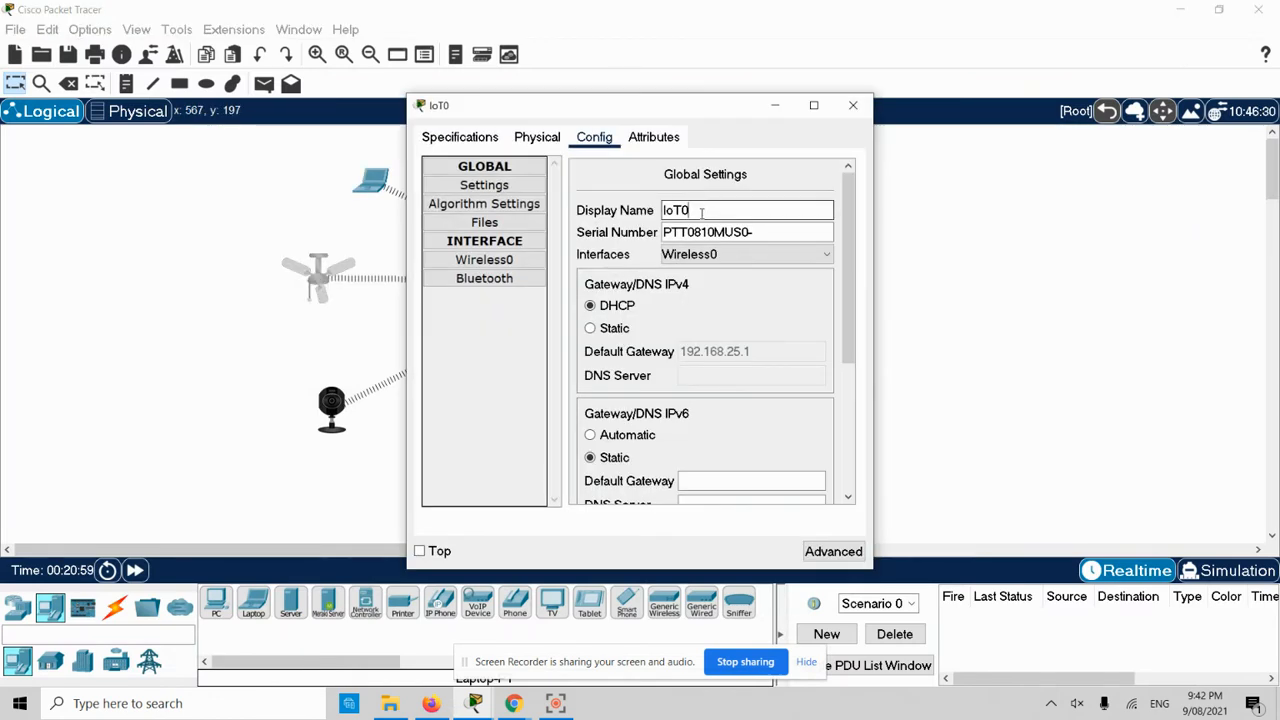
pyautogui.write('celling fan')
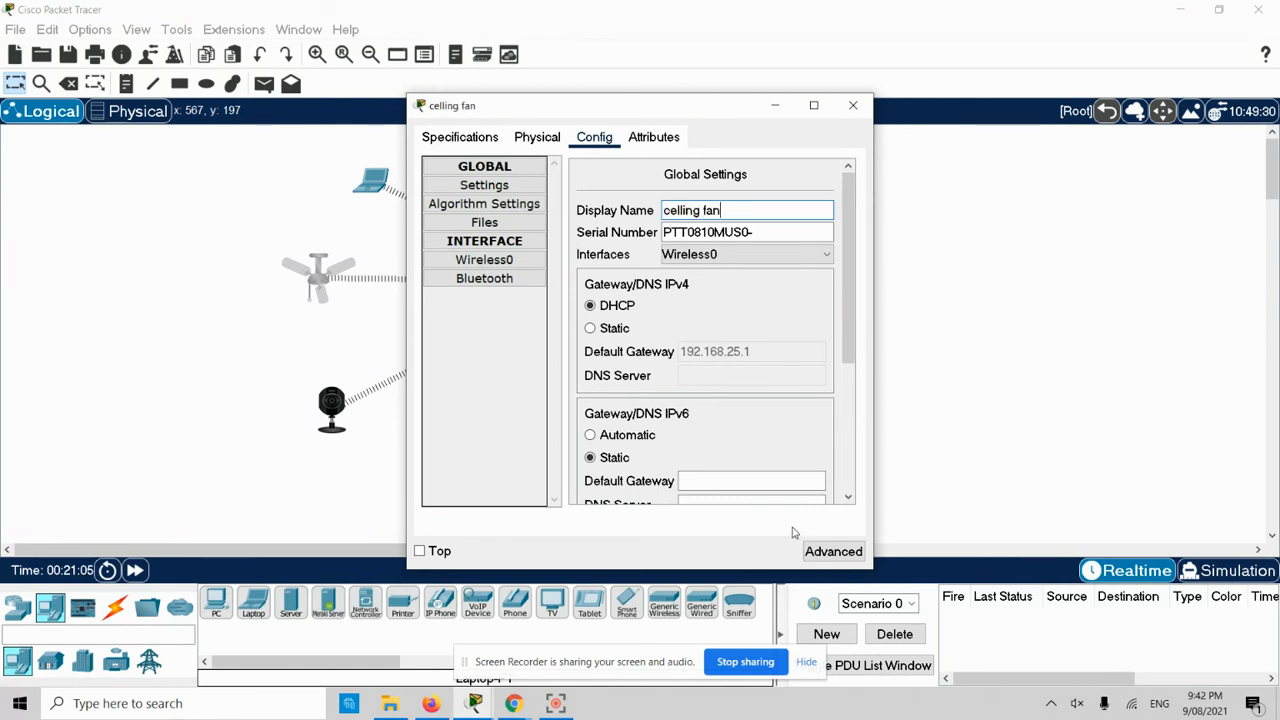
pyautogui.click(853, 105)
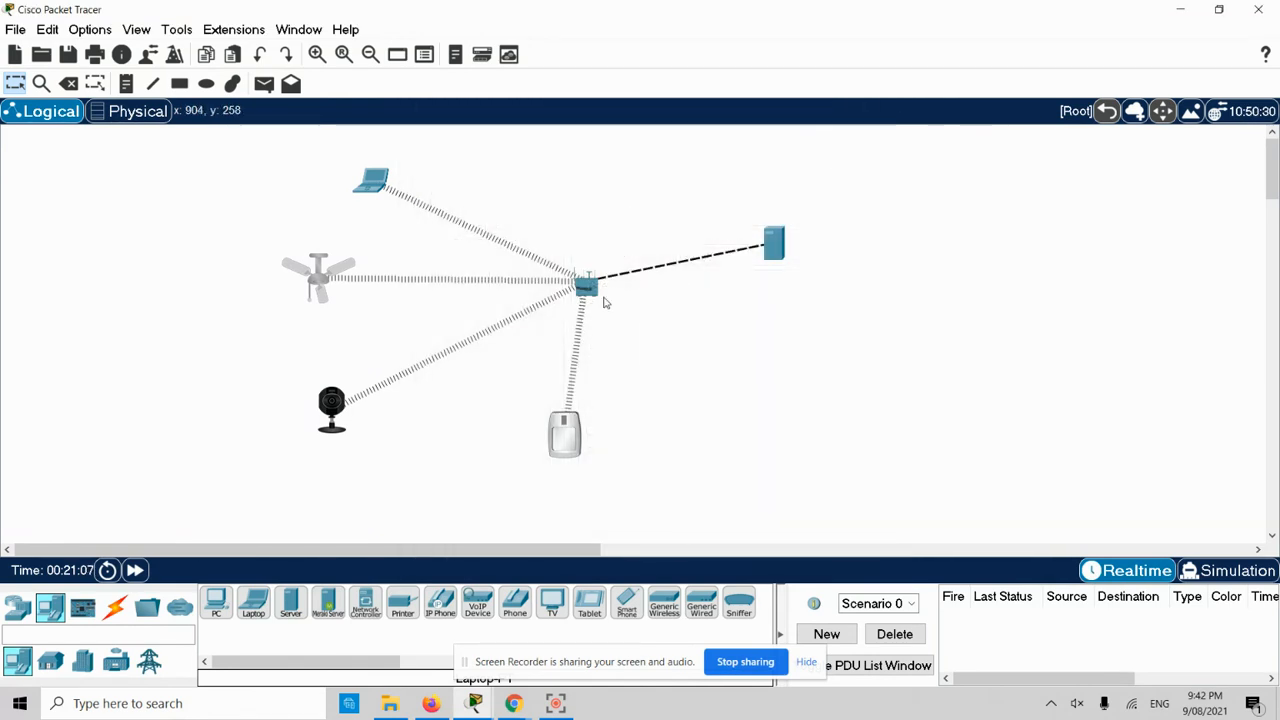
# - Log in on Laptop1 and confirm Security cam, celling fan and Motion sensor are listed online
pyautogui.doubleClick(371, 182)
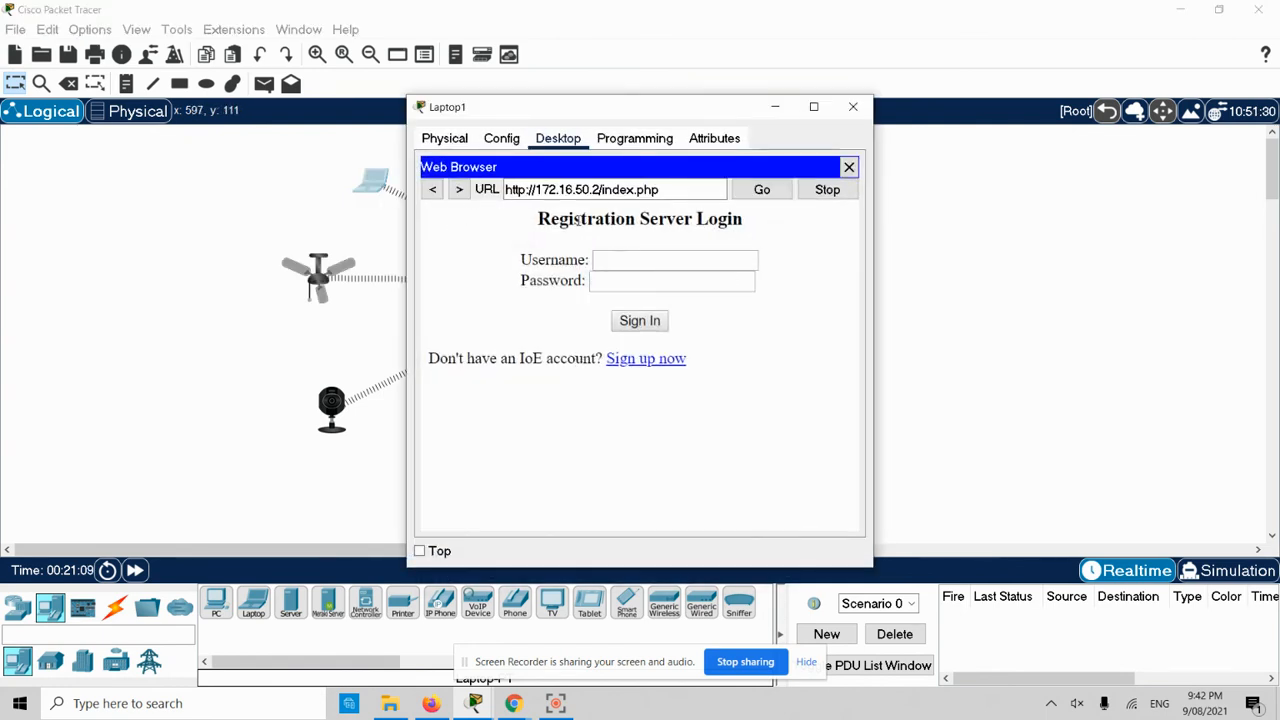
pyautogui.click(608, 256)
pyautogui.write('admin')
pyautogui.press('Tab')
pyautogui.write('a')
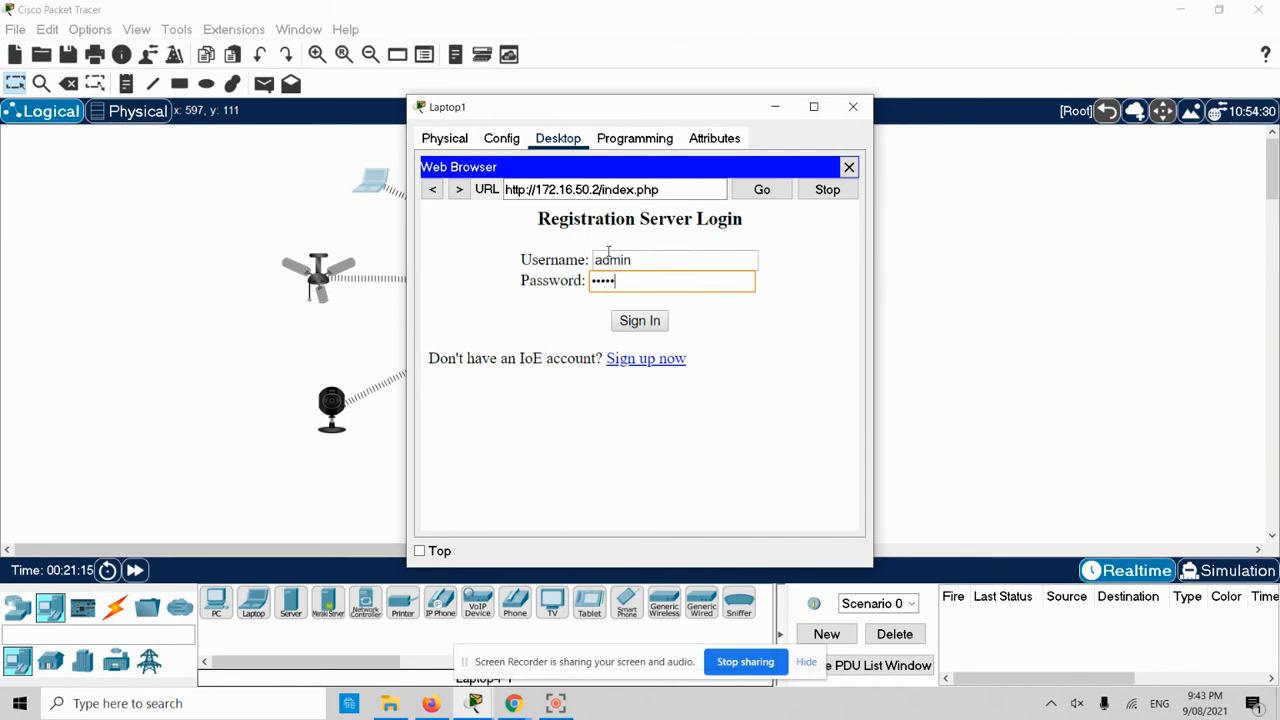
pyautogui.press('Return')
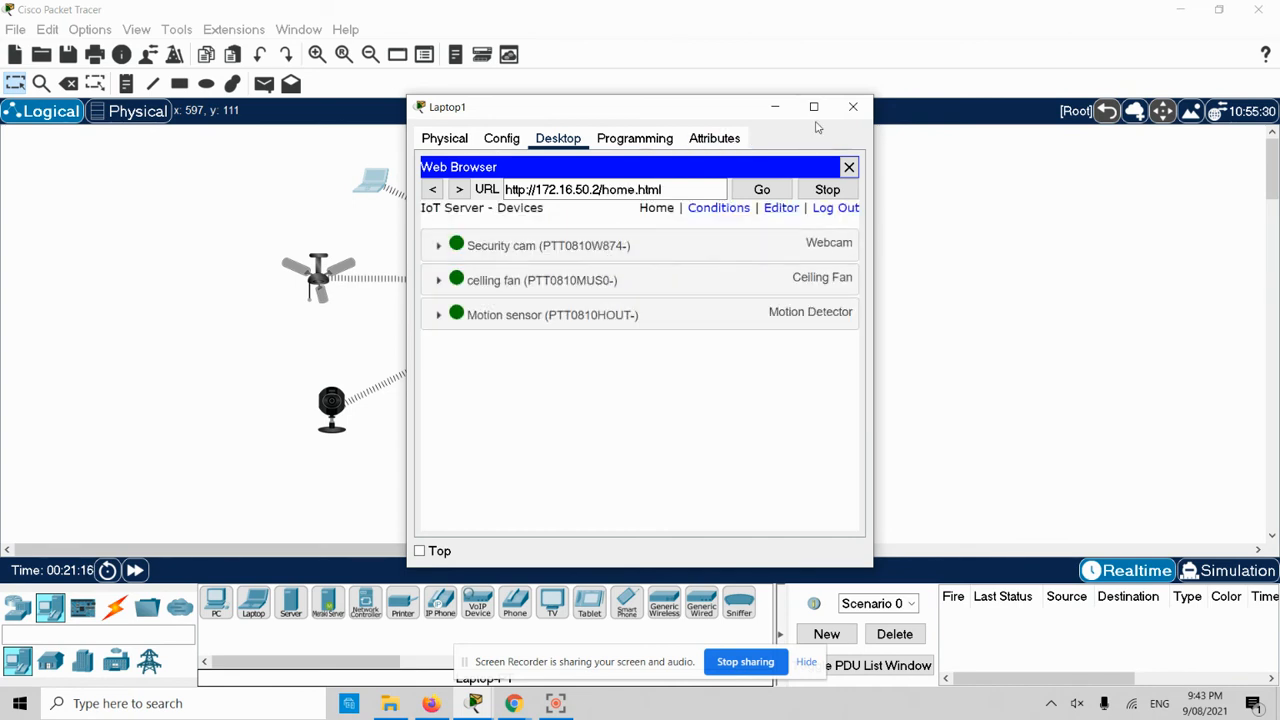
pyautogui.click(814, 107)
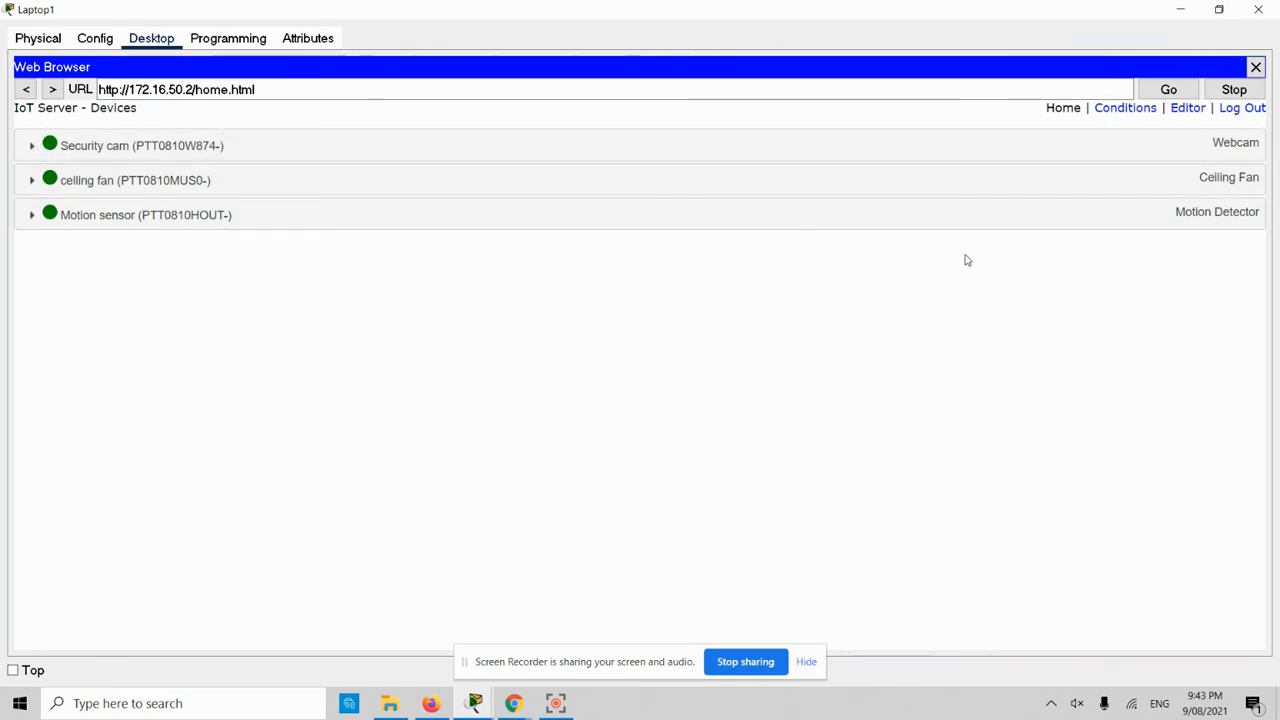
pyautogui.click(1180, 9)
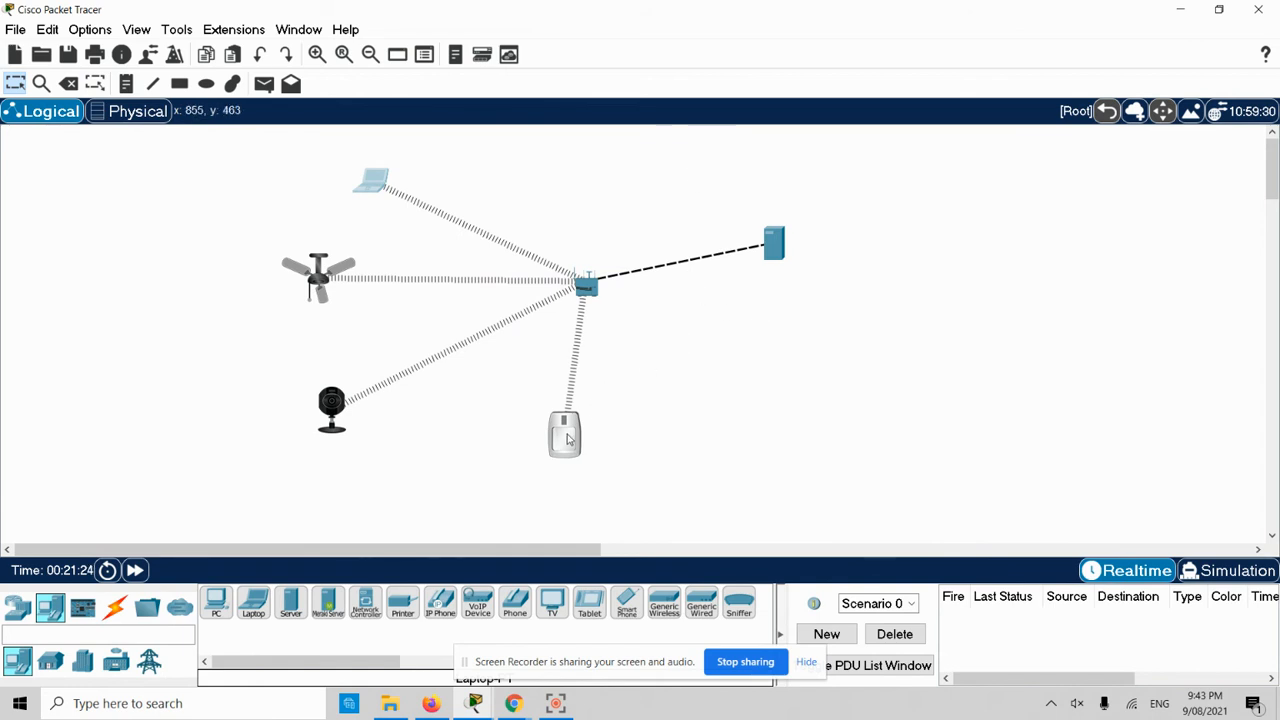
# - Move the motion sensor neatly below the hub and the laptop further left on the canvas
pyautogui.moveTo(575, 439); pyautogui.dragTo(597, 462)
pyautogui.moveTo(370, 182); pyautogui.dragTo(331, 179)
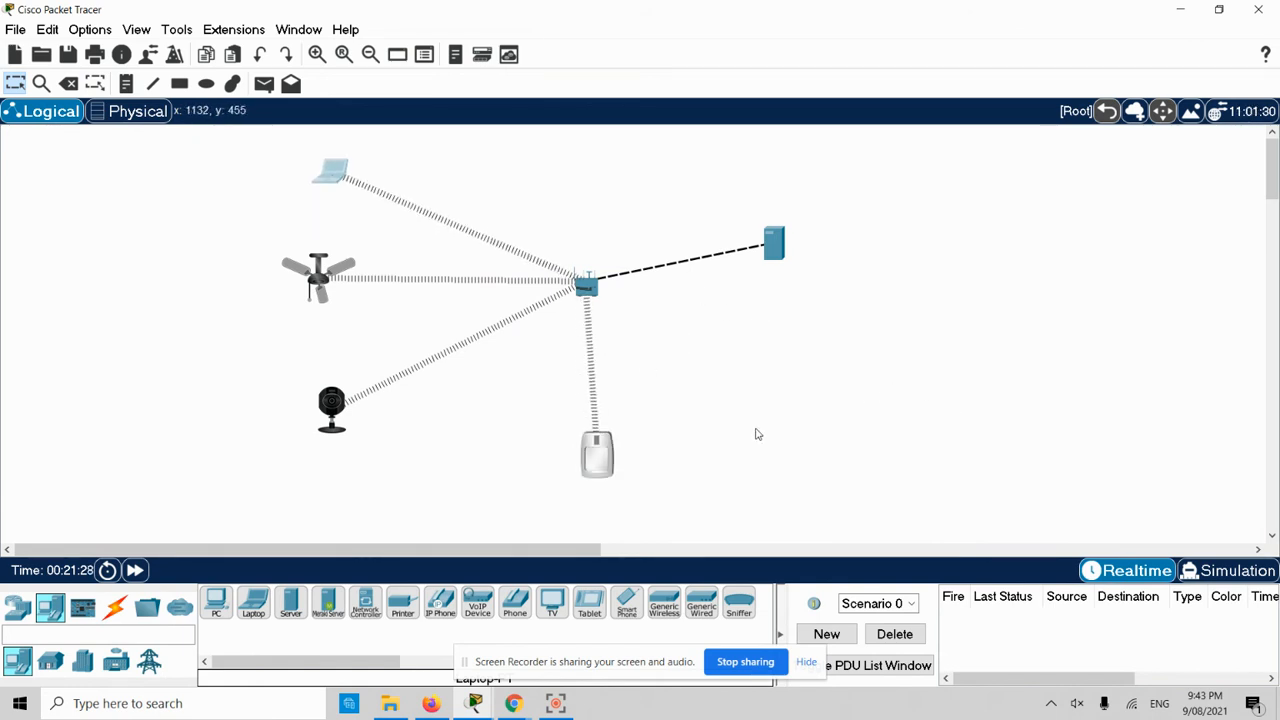
pyautogui.click(597, 463)
pyautogui.moveTo(598, 464); pyautogui.dragTo(591, 456)
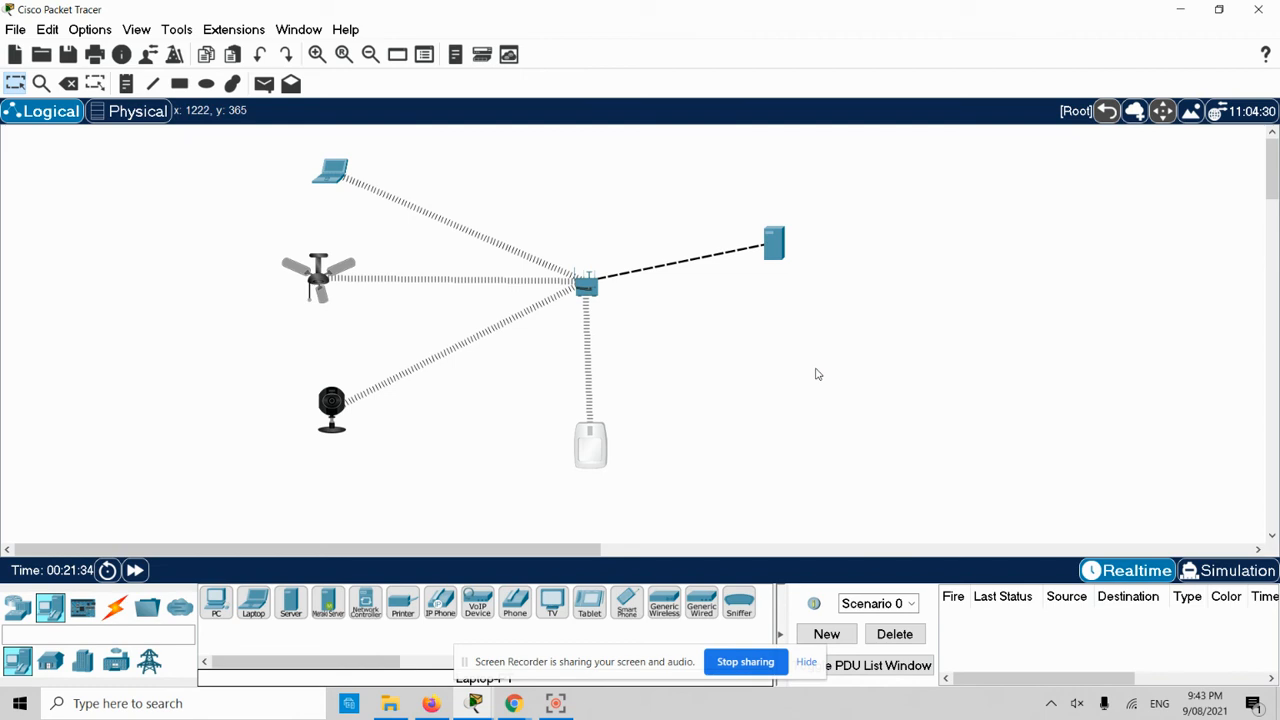
pyautogui.click(880, 369)
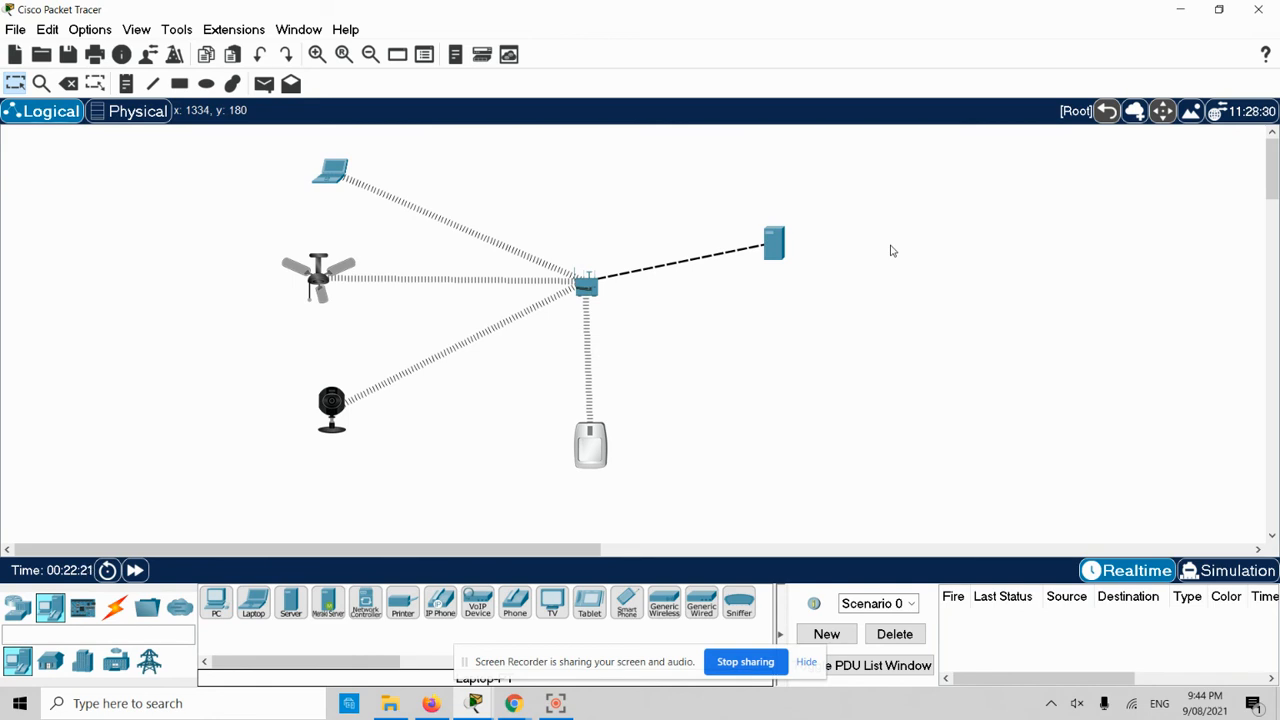
# - Open Laptop1's browser full screen and expand the Security cam and ceiling fan rows
pyautogui.click(330, 171)
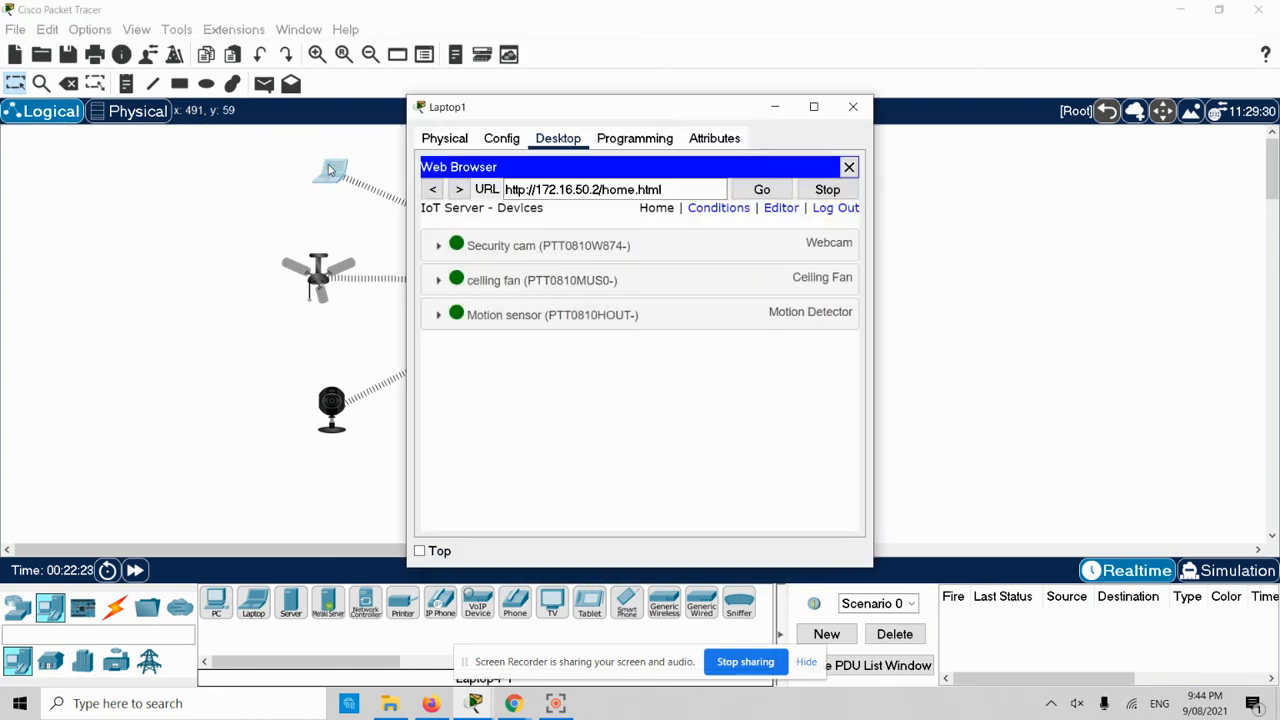
pyautogui.doubleClick(649, 113)
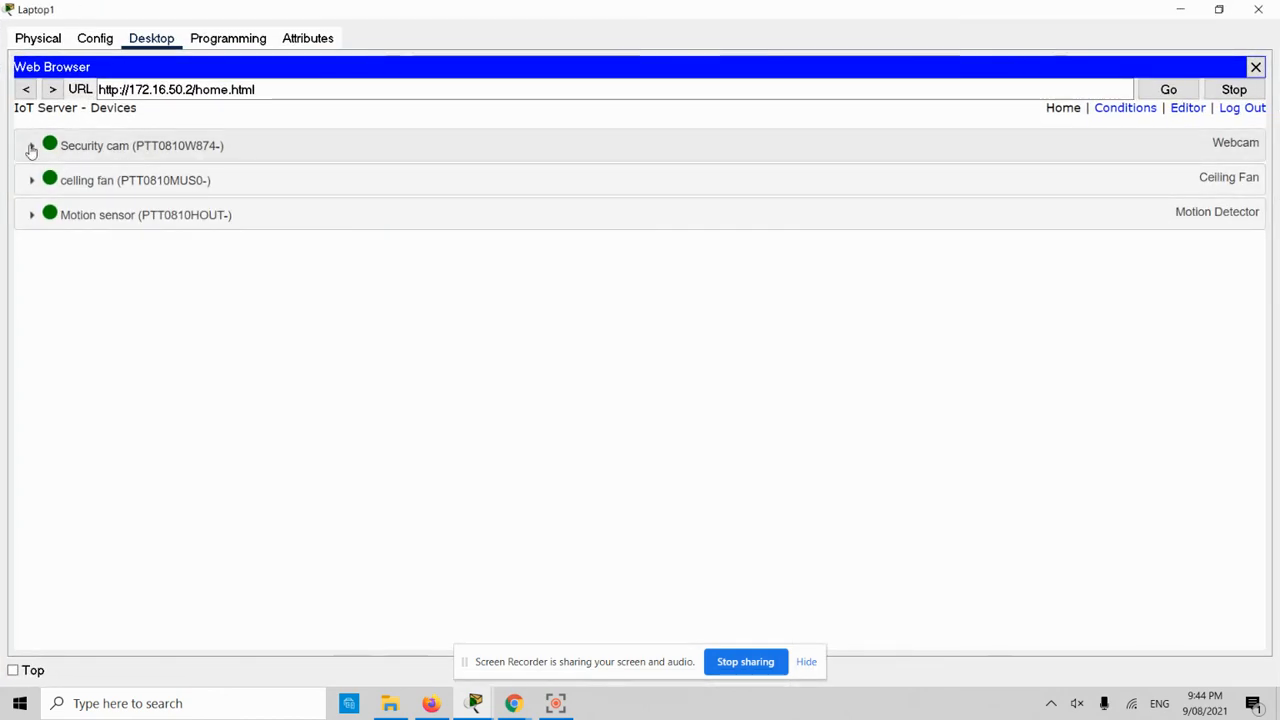
pyautogui.click(31, 148)
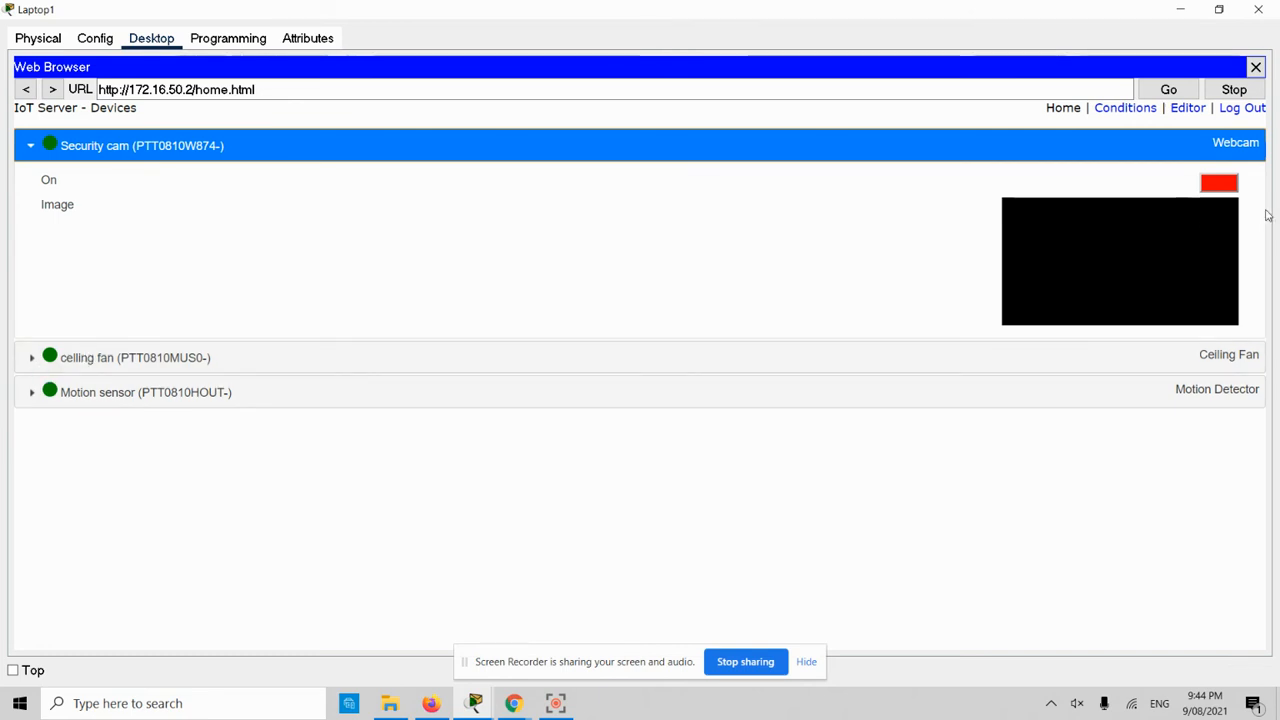
pyautogui.click(32, 362)
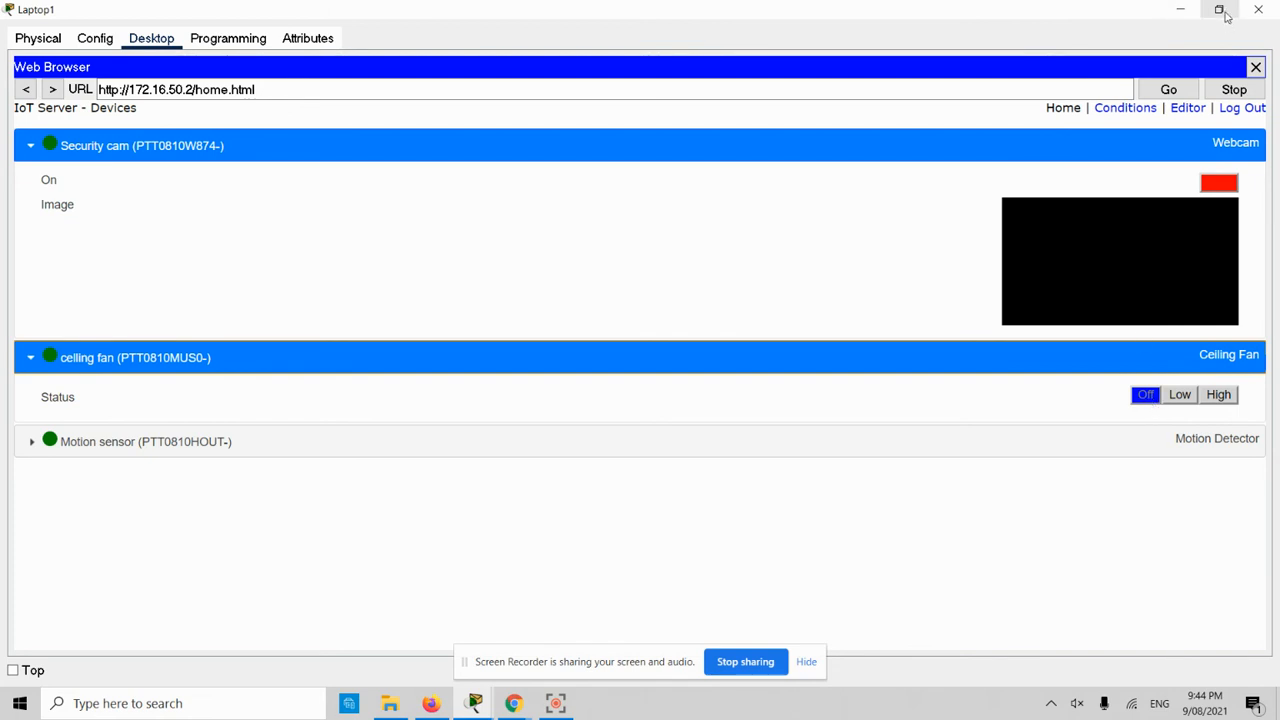
# - Arrange the Laptop1 and Packet Tracer windows side by side, with the Motion sensor entry visible
pyautogui.click(1220, 10)
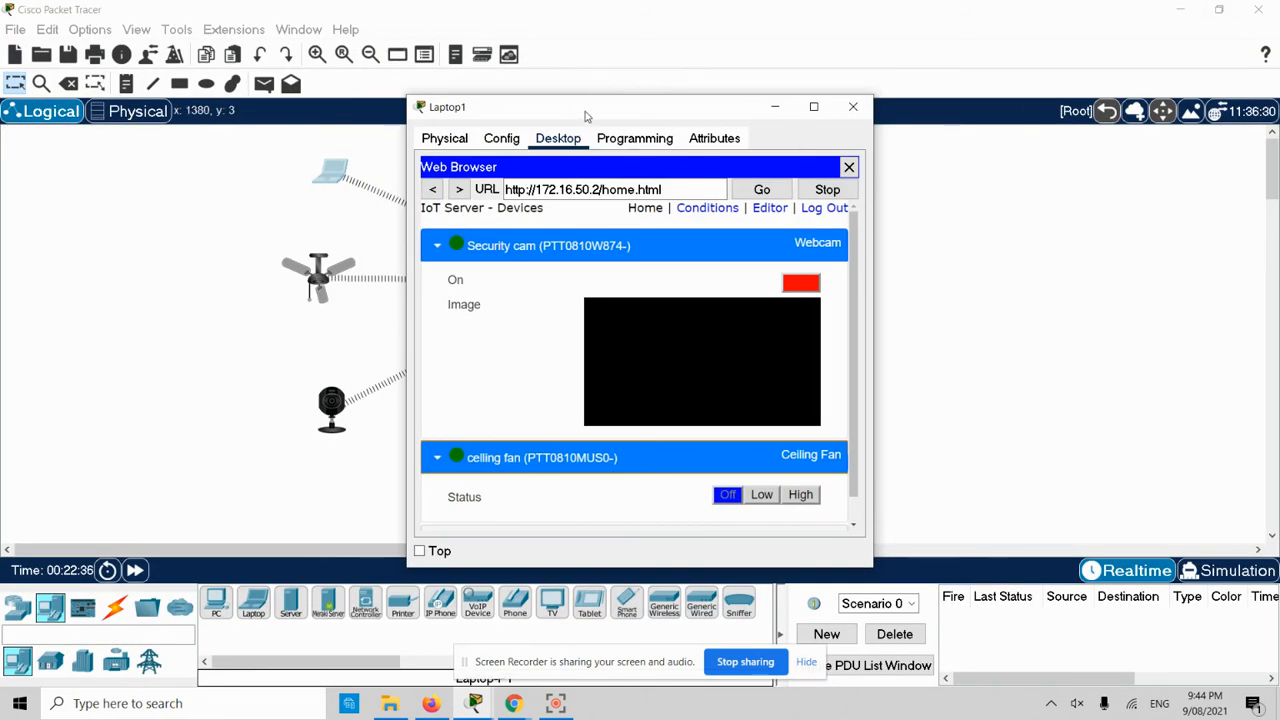
pyautogui.moveTo(578, 112); pyautogui.dragTo(1035, 209)
pyautogui.click(1220, 10)
pyautogui.moveTo(643, 72); pyautogui.dragTo(290, 1)
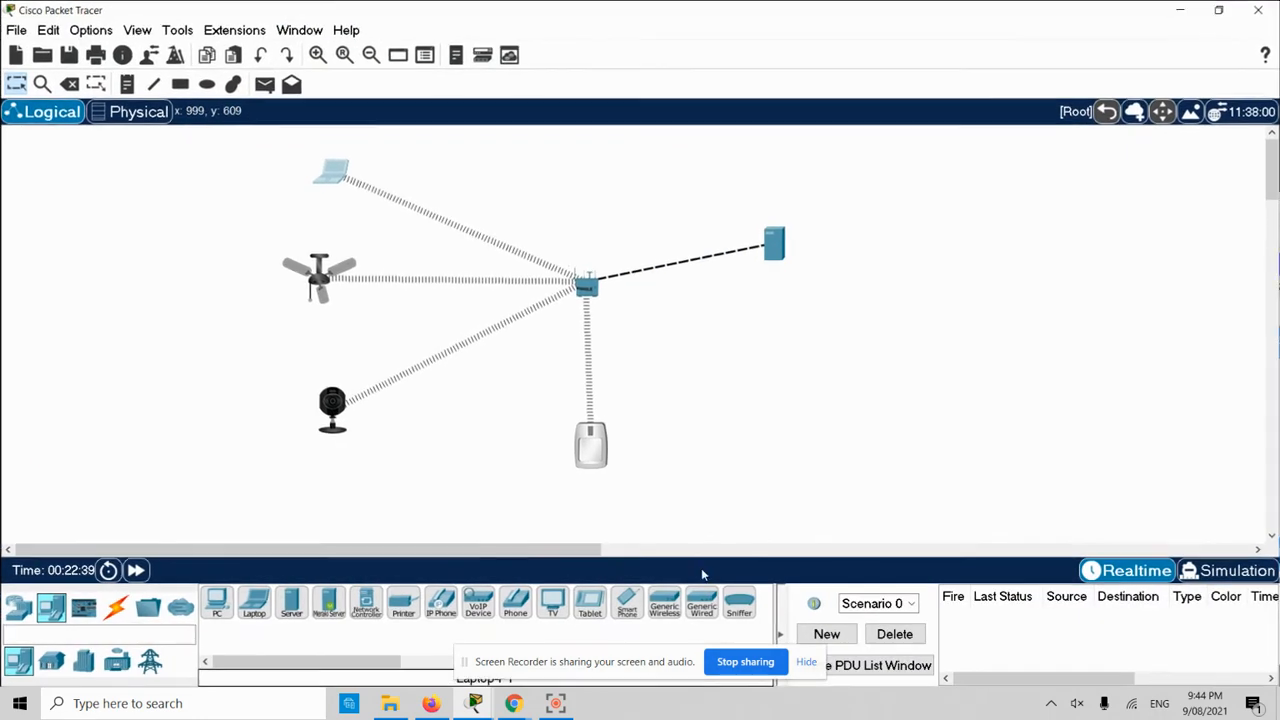
pyautogui.click(1219, 10)
pyautogui.moveTo(545, 91); pyautogui.dragTo(210, 20)
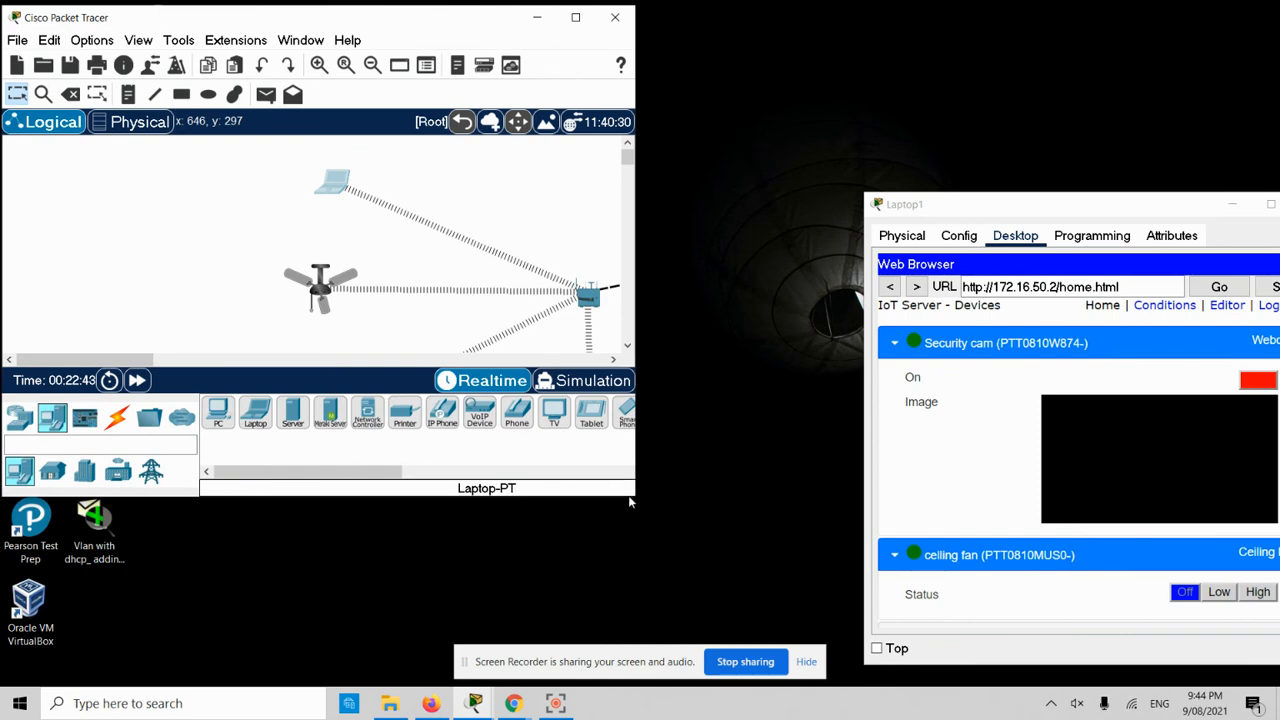
pyautogui.moveTo(633, 498); pyautogui.dragTo(826, 629)
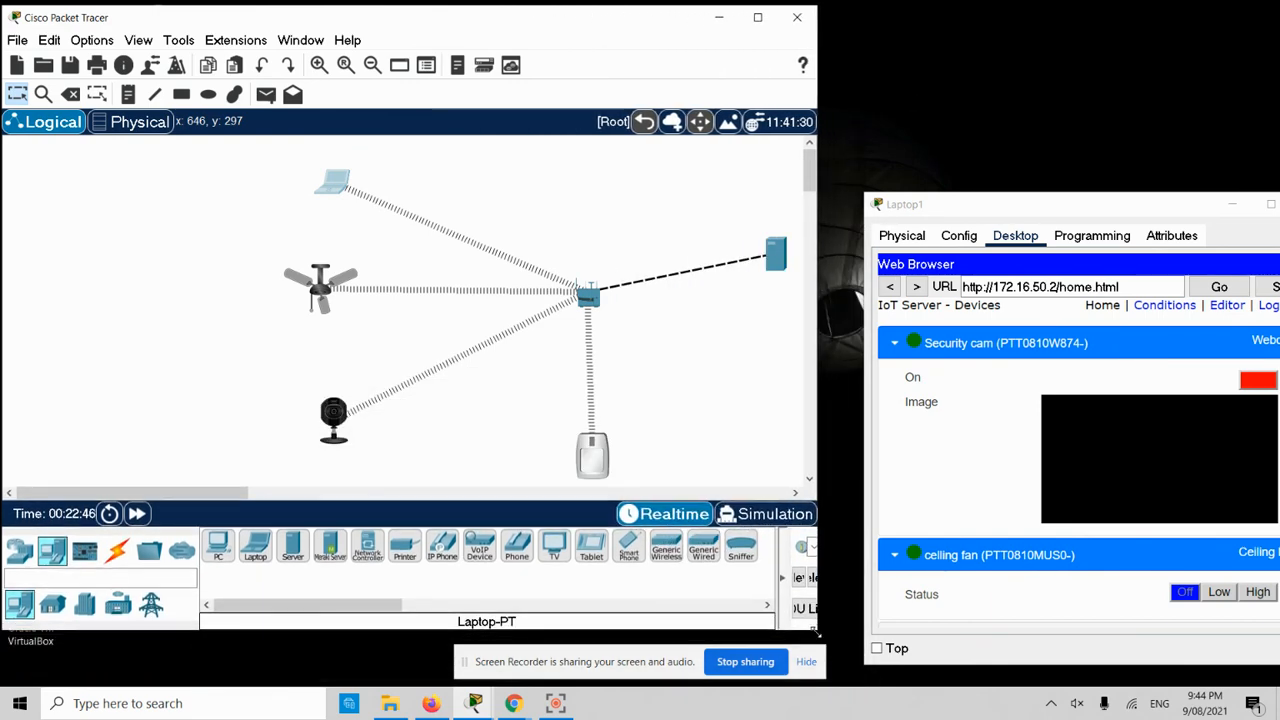
pyautogui.moveTo(998, 206); pyautogui.dragTo(906, 14)
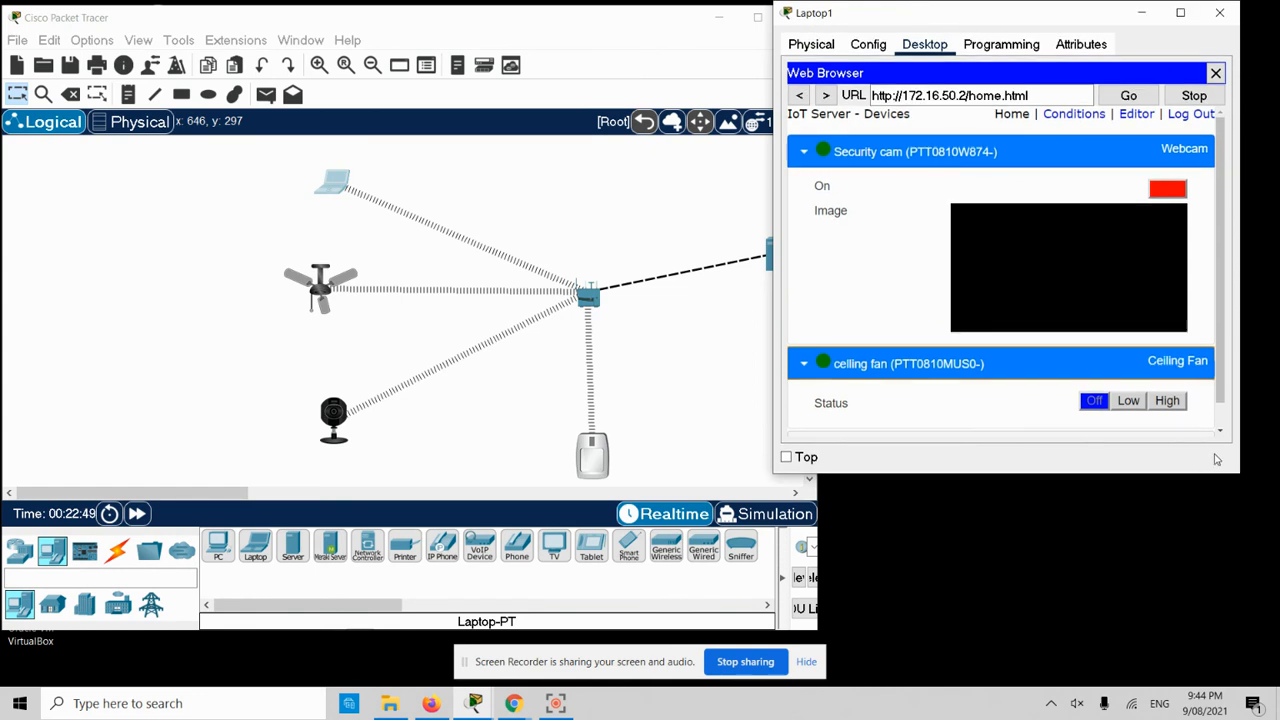
pyautogui.moveTo(1237, 477); pyautogui.dragTo(1278, 630)
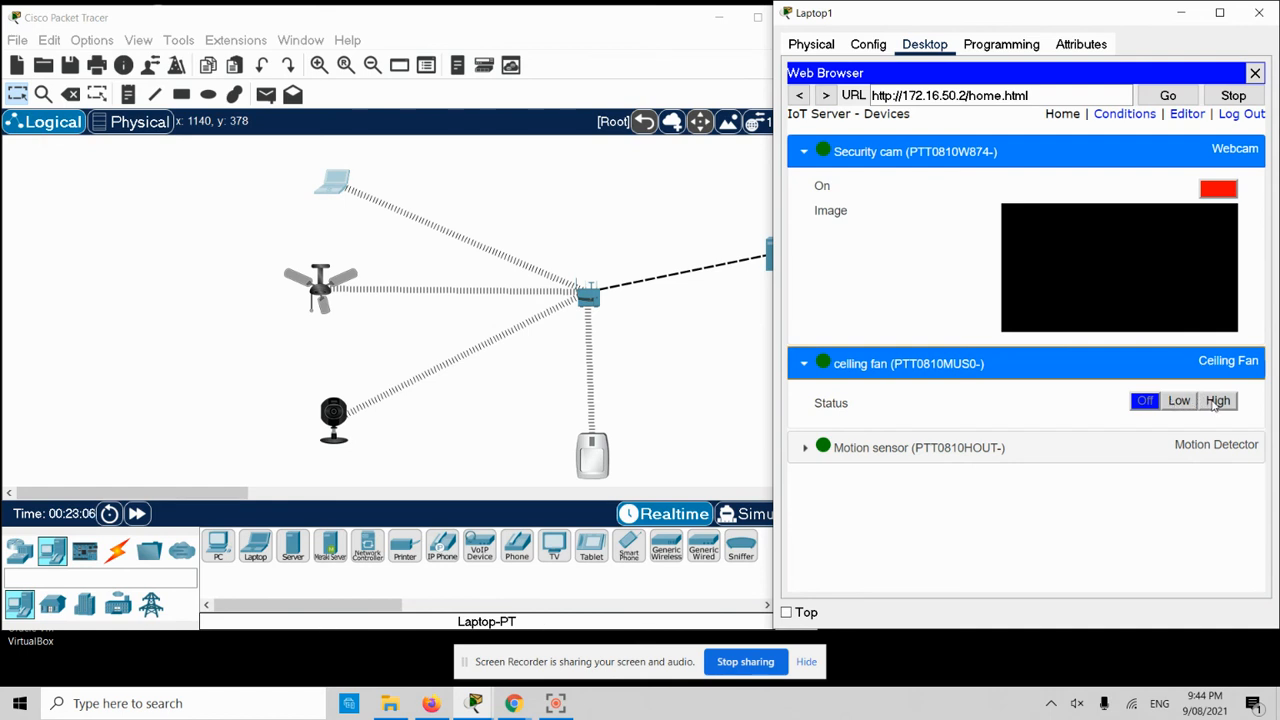
# - Run the ceiling fan at High, then Low, then turn it Off
pyautogui.click(1214, 403)
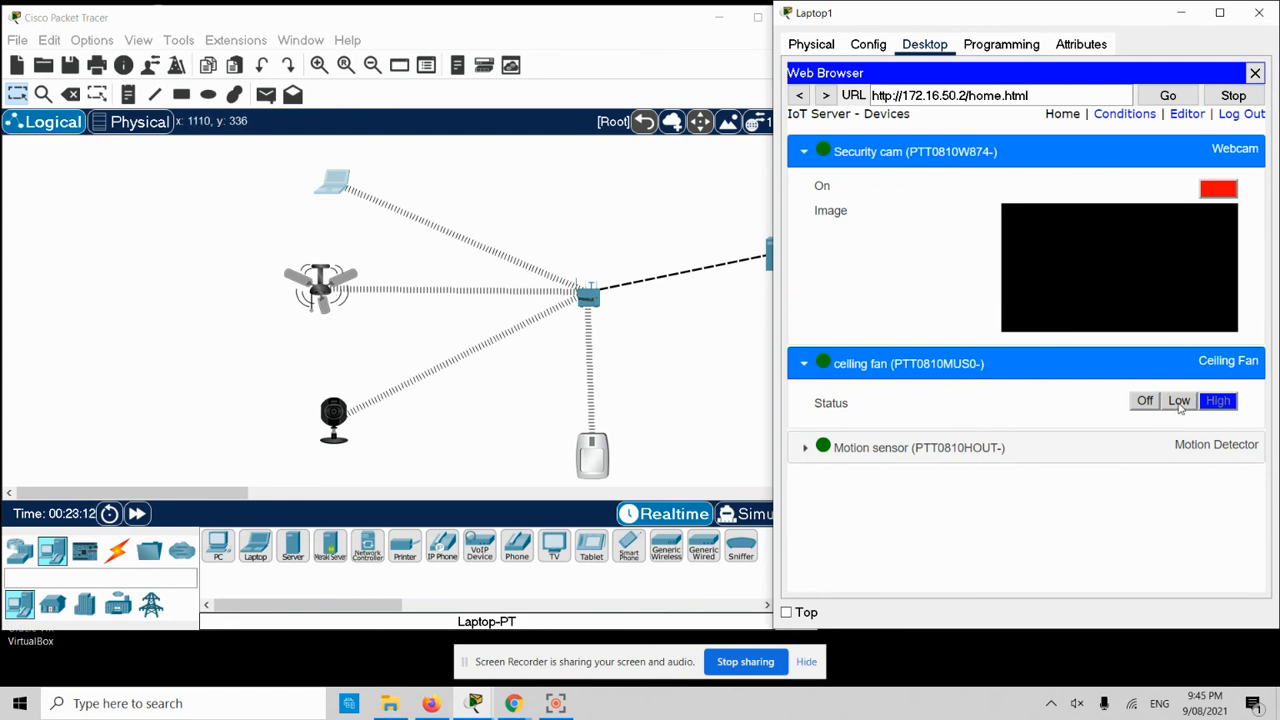
pyautogui.click(1179, 402)
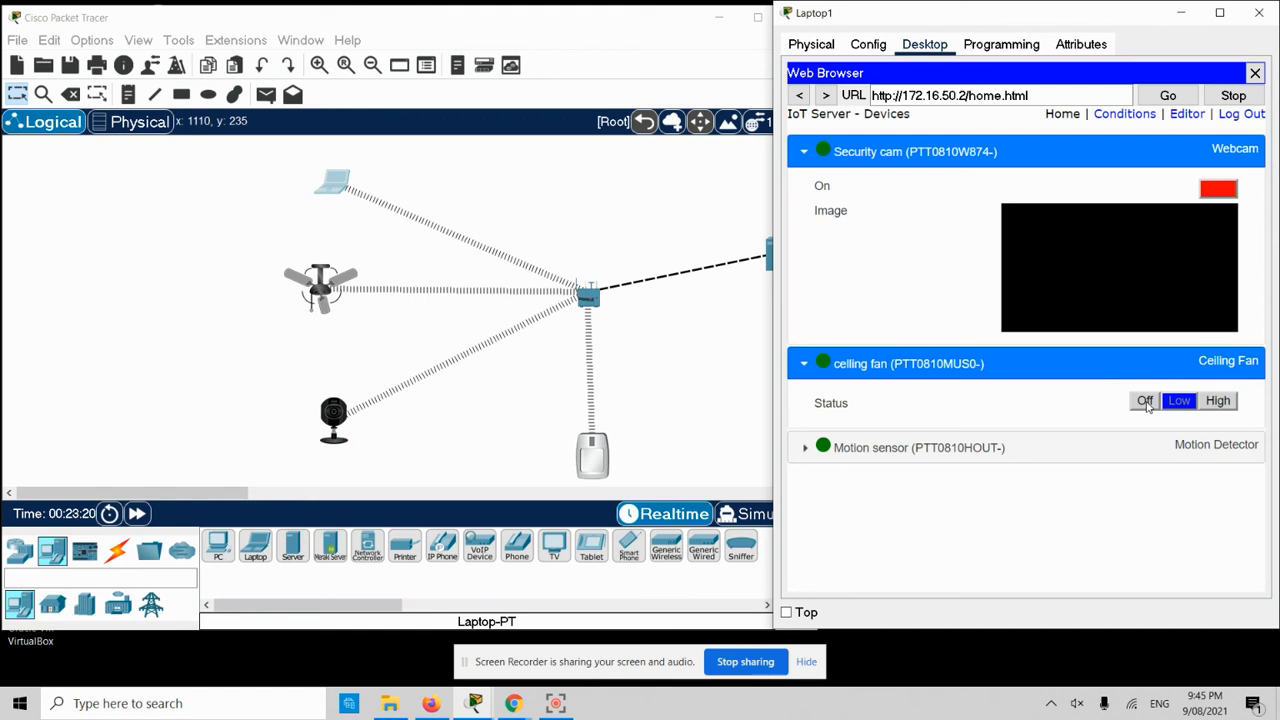
pyautogui.click(1145, 401)
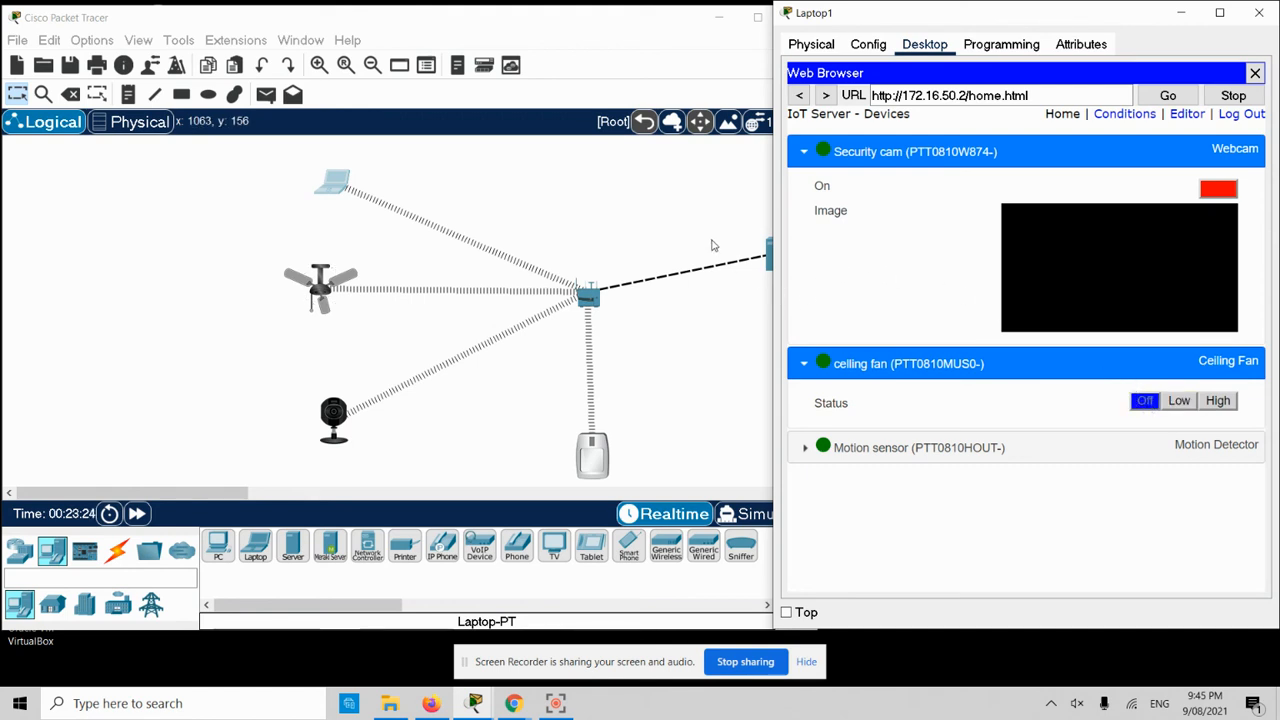
# - Bring Laptop1's browser back to the front, widen it and maximize it
pyautogui.click(578, 34)
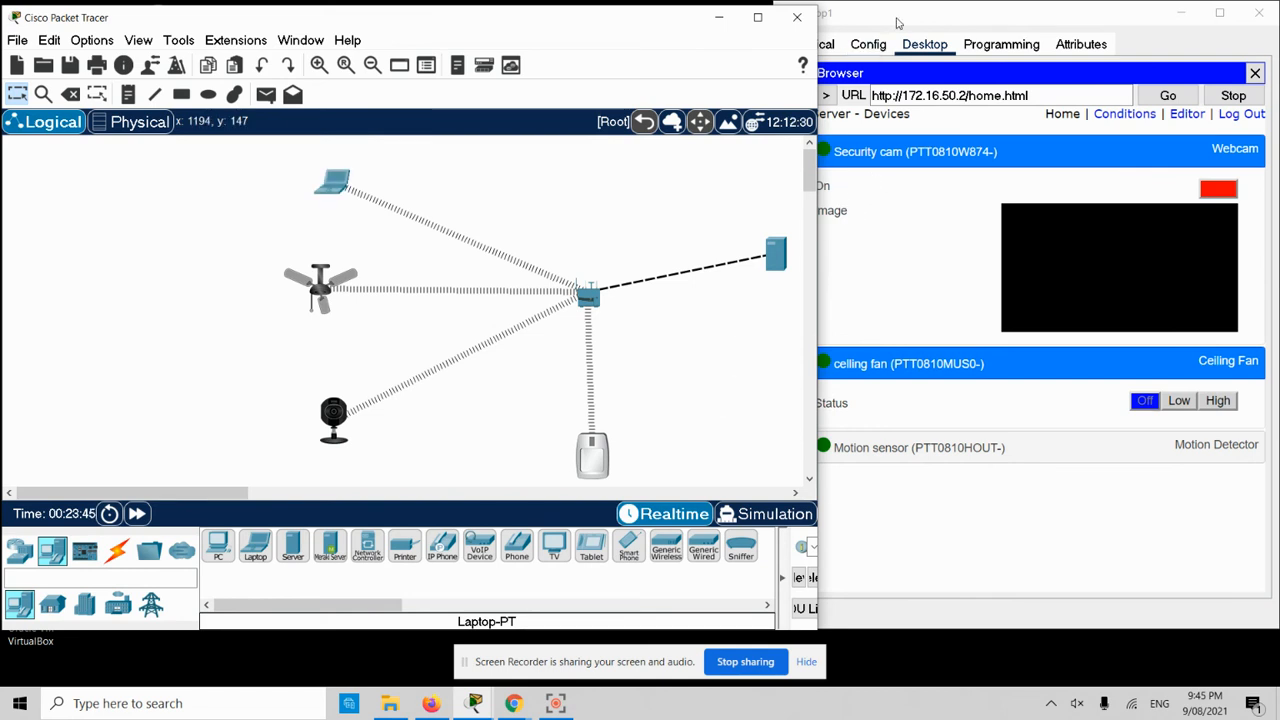
pyautogui.click(897, 22)
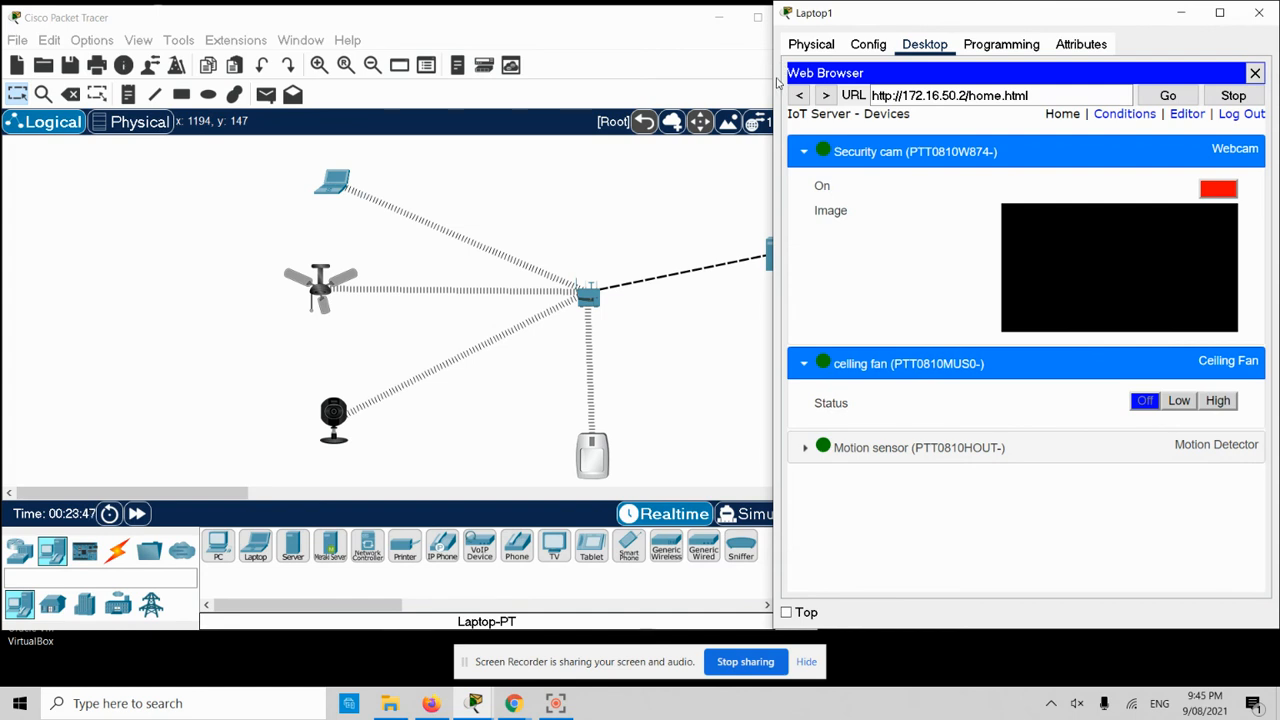
pyautogui.moveTo(772, 80); pyautogui.dragTo(107, 80)
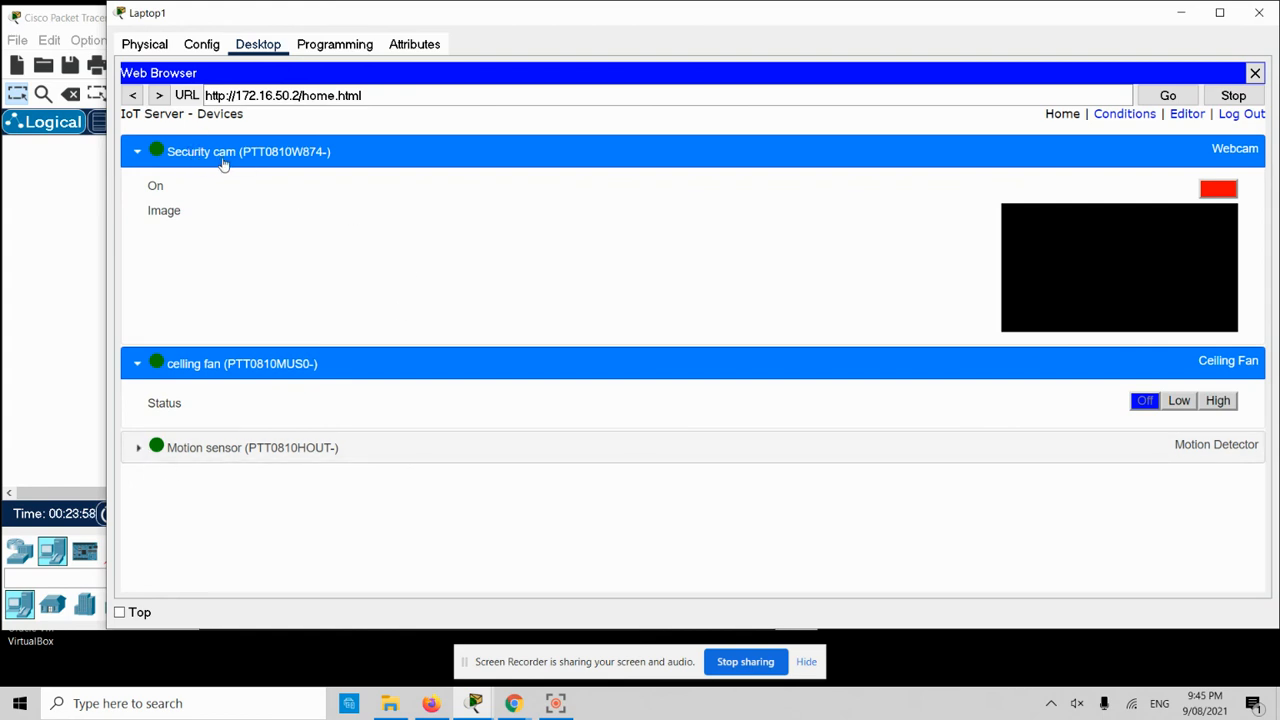
pyautogui.click(1220, 12)
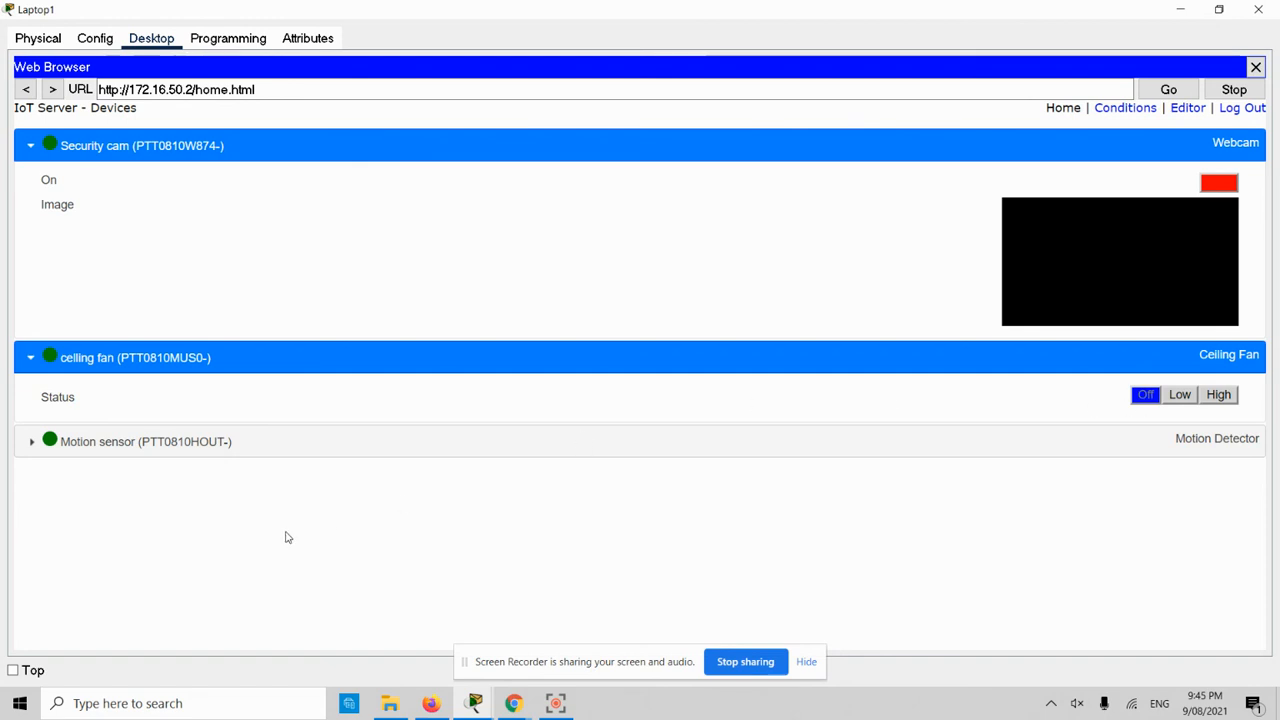
# - Add a new IoT server rule named 'Someone in'
pyautogui.click(1122, 108)
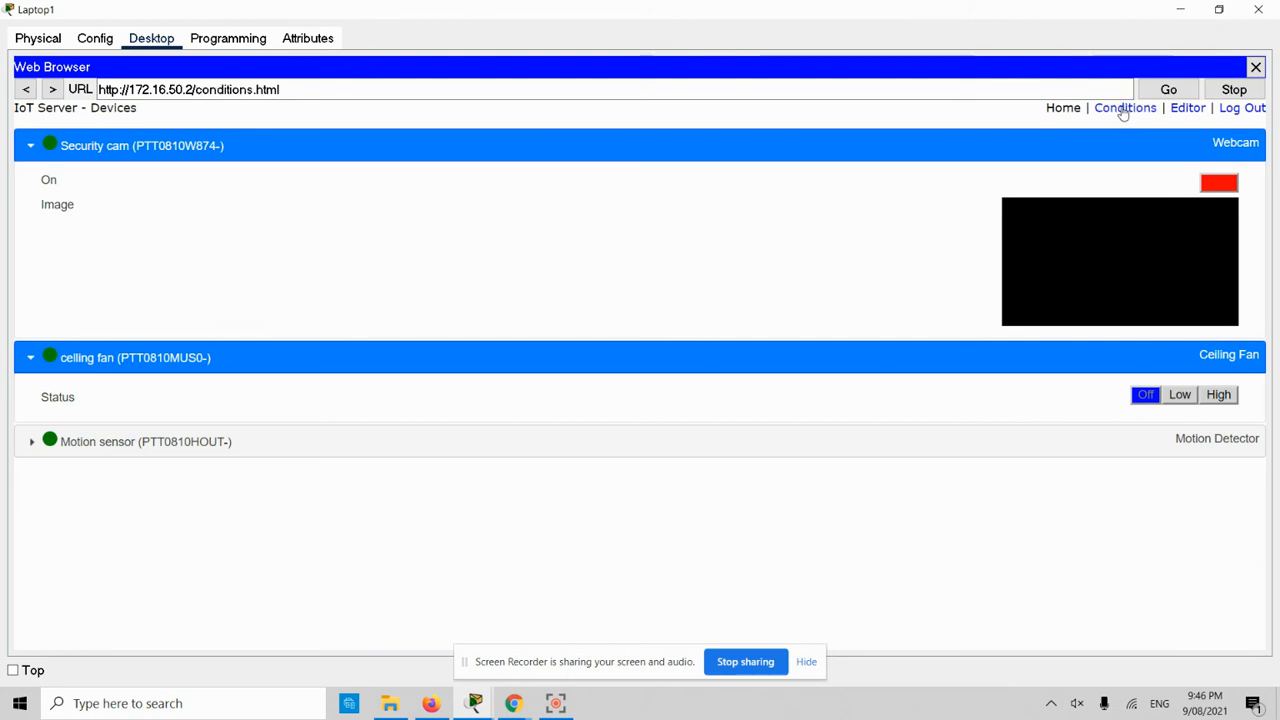
pyautogui.click(33, 171)
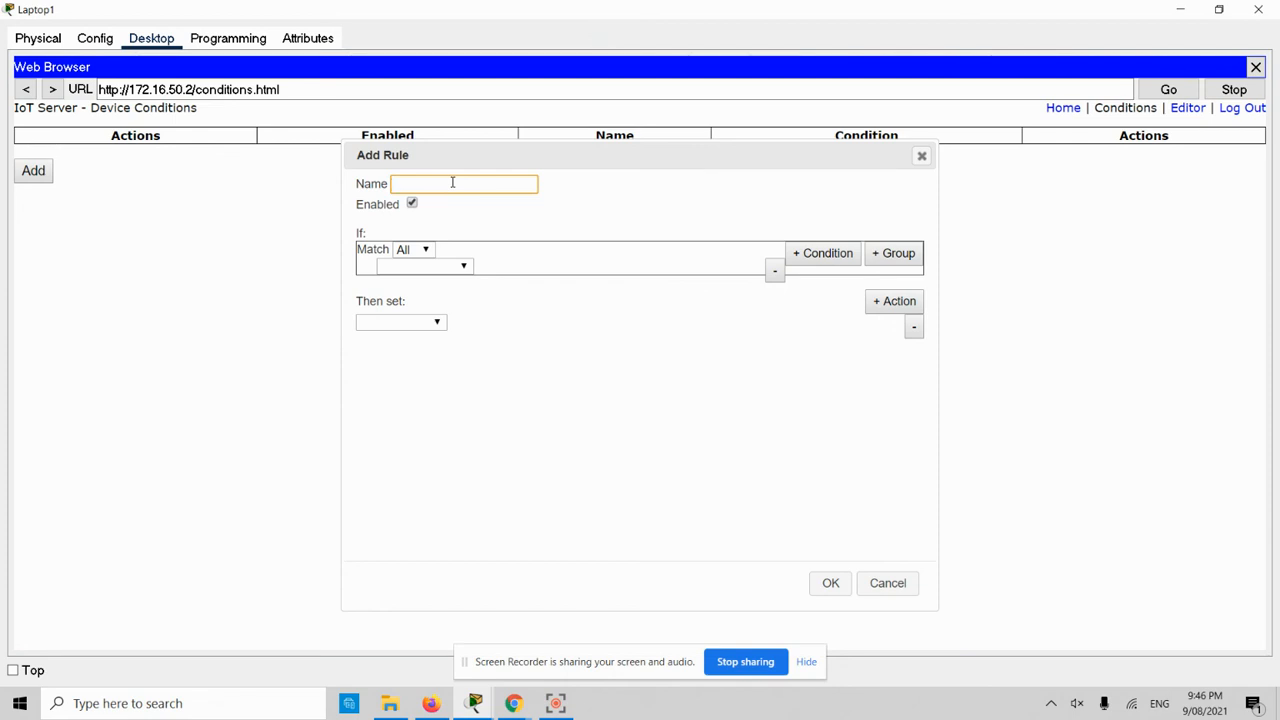
pyautogui.write('Some')
pyautogui.write('one')
pyautogui.write(' comin')
pyautogui.press('BackSpace')
pyautogui.press('BackSpace')
pyautogui.press('BackSpace')
pyautogui.press('BackSpace')
pyautogui.press('BackSpace')
pyautogui.press('BackSpace')
pyautogui.write('In')
# - Make the rule match All, with the condition Motion sensor On
pyautogui.click(431, 251)
pyautogui.click(431, 254)
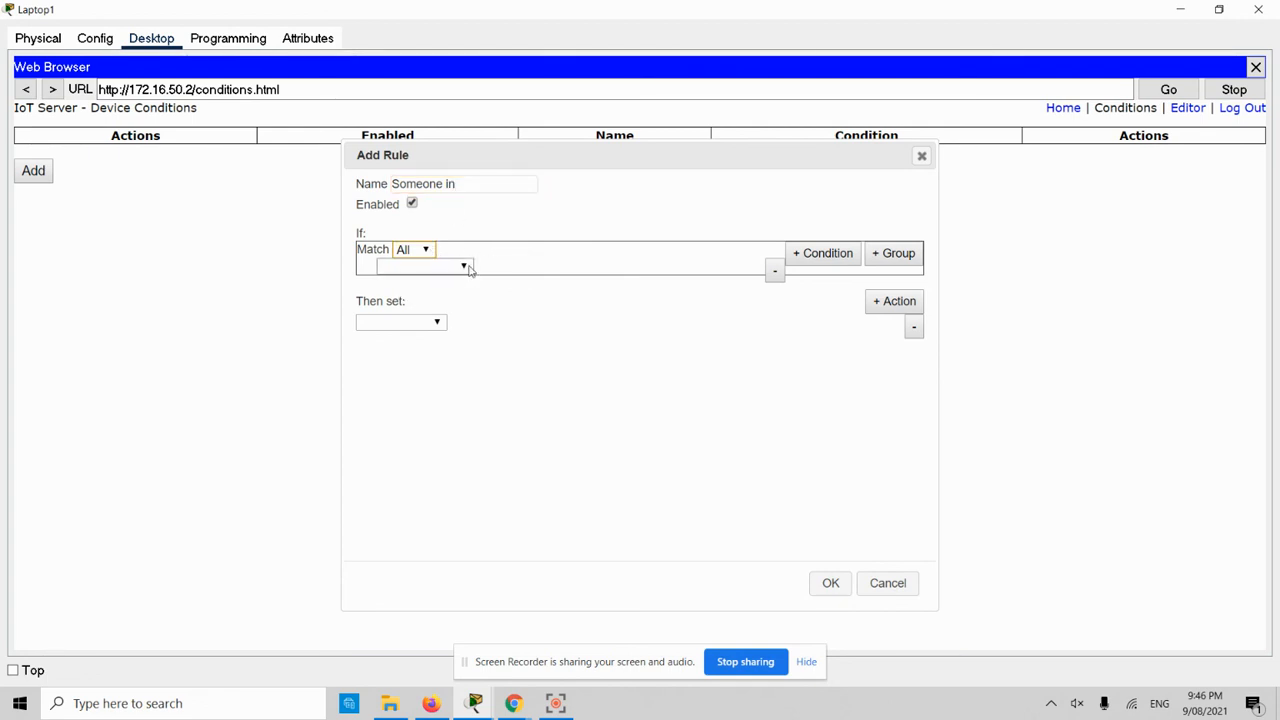
pyautogui.click(465, 266)
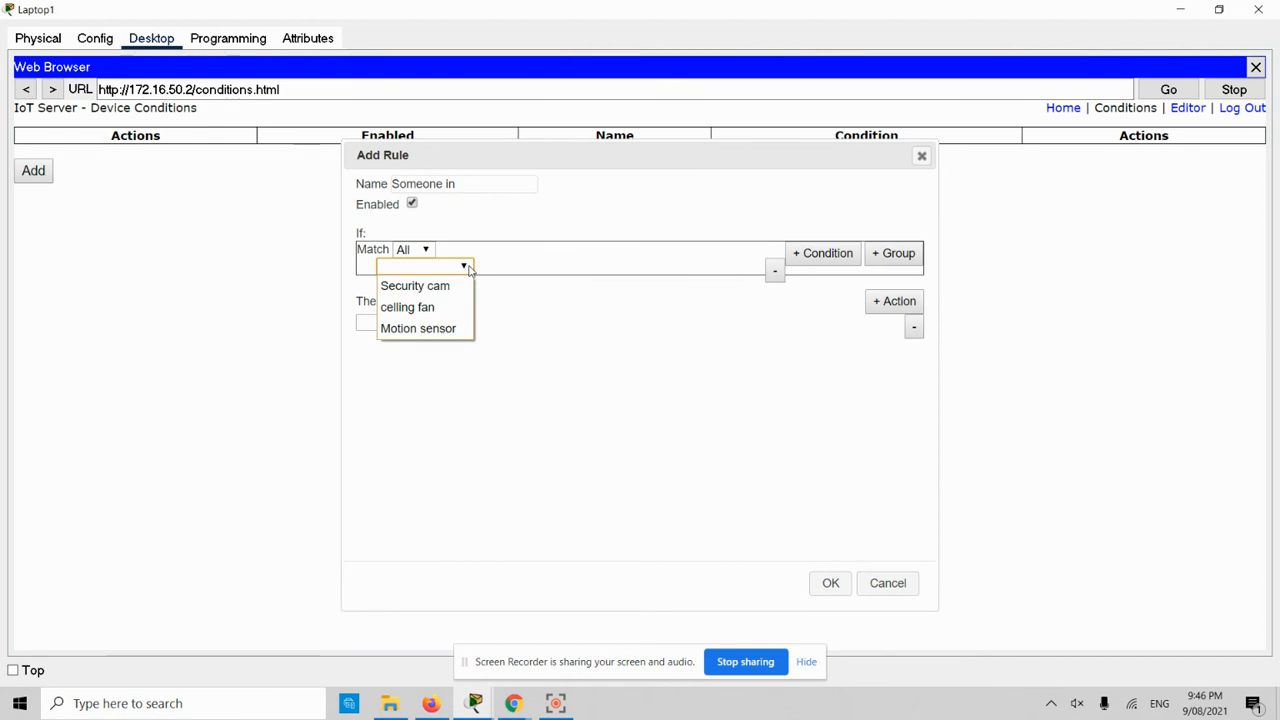
pyautogui.click(452, 330)
pyautogui.click(506, 266)
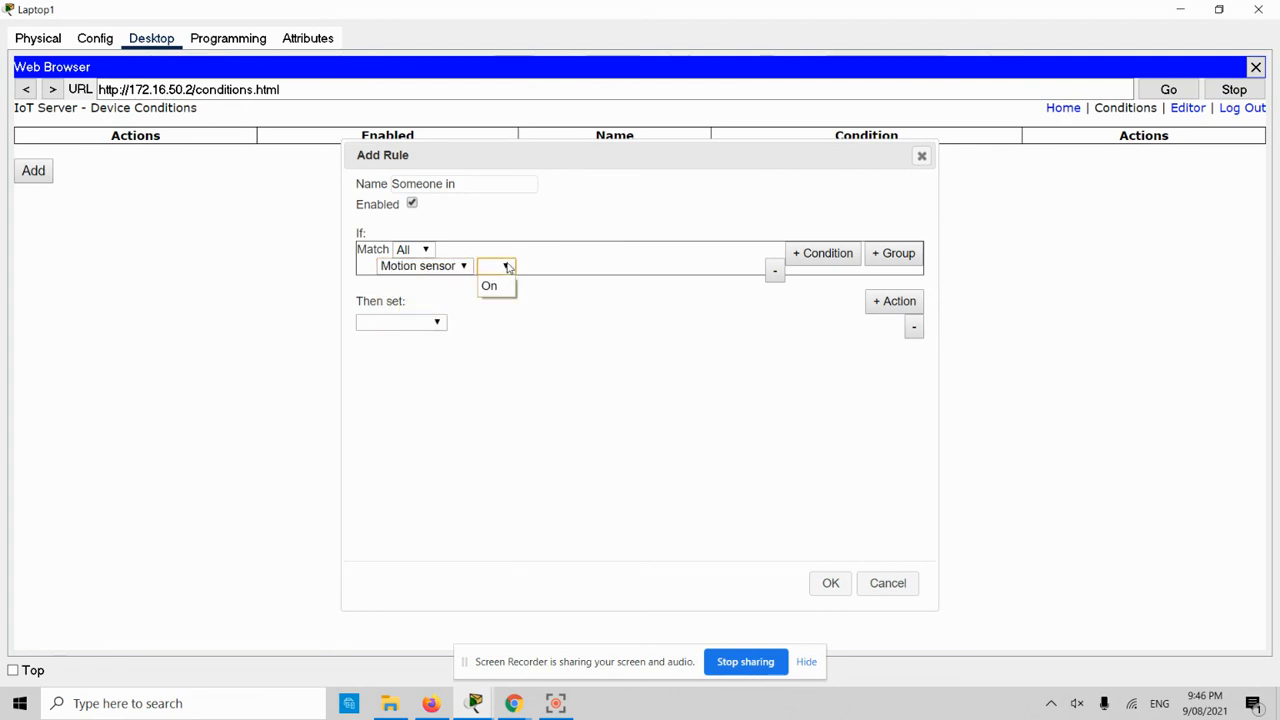
pyautogui.click(490, 286)
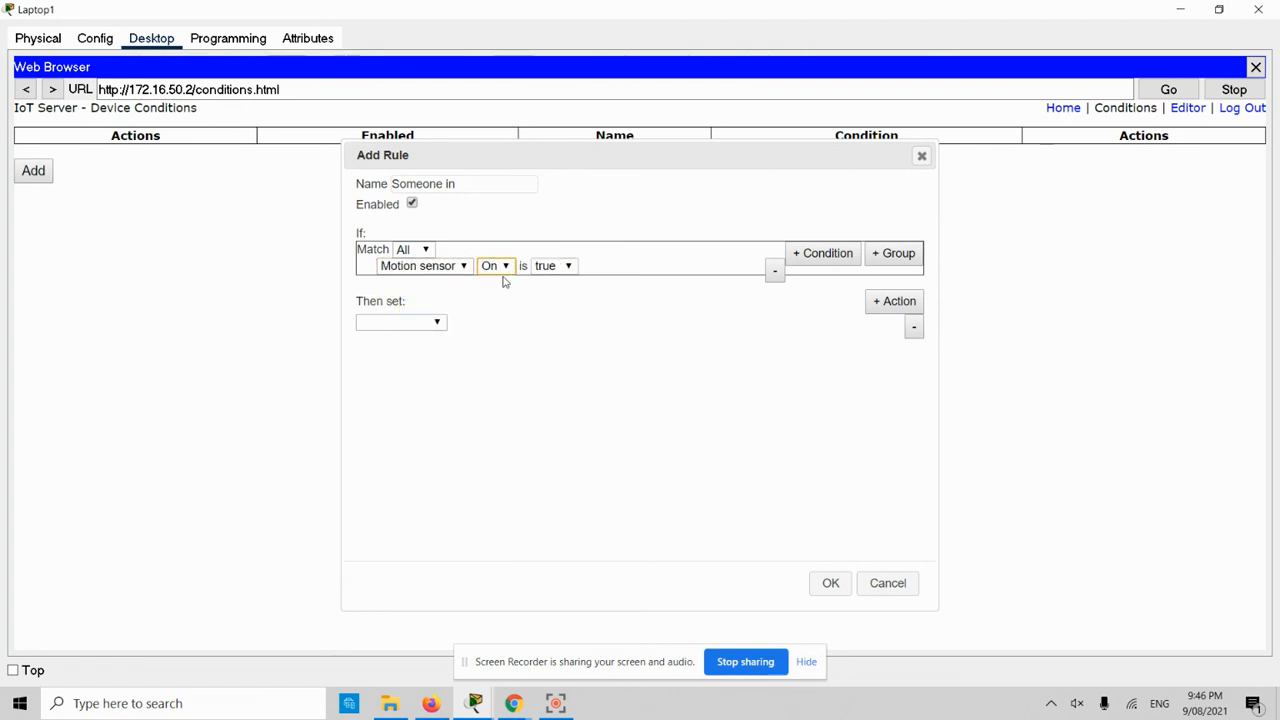
# - Set the rule's action to Security cam On and save it
pyautogui.click(420, 322)
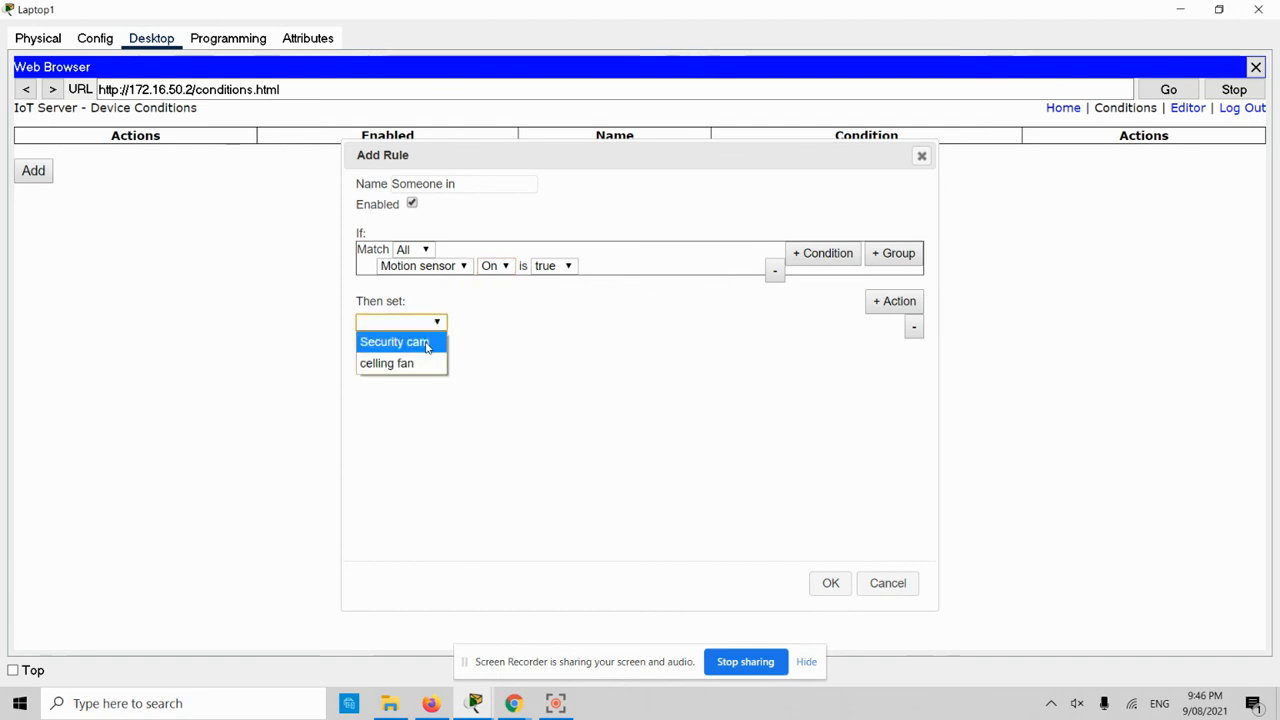
pyautogui.click(426, 343)
pyautogui.click(478, 323)
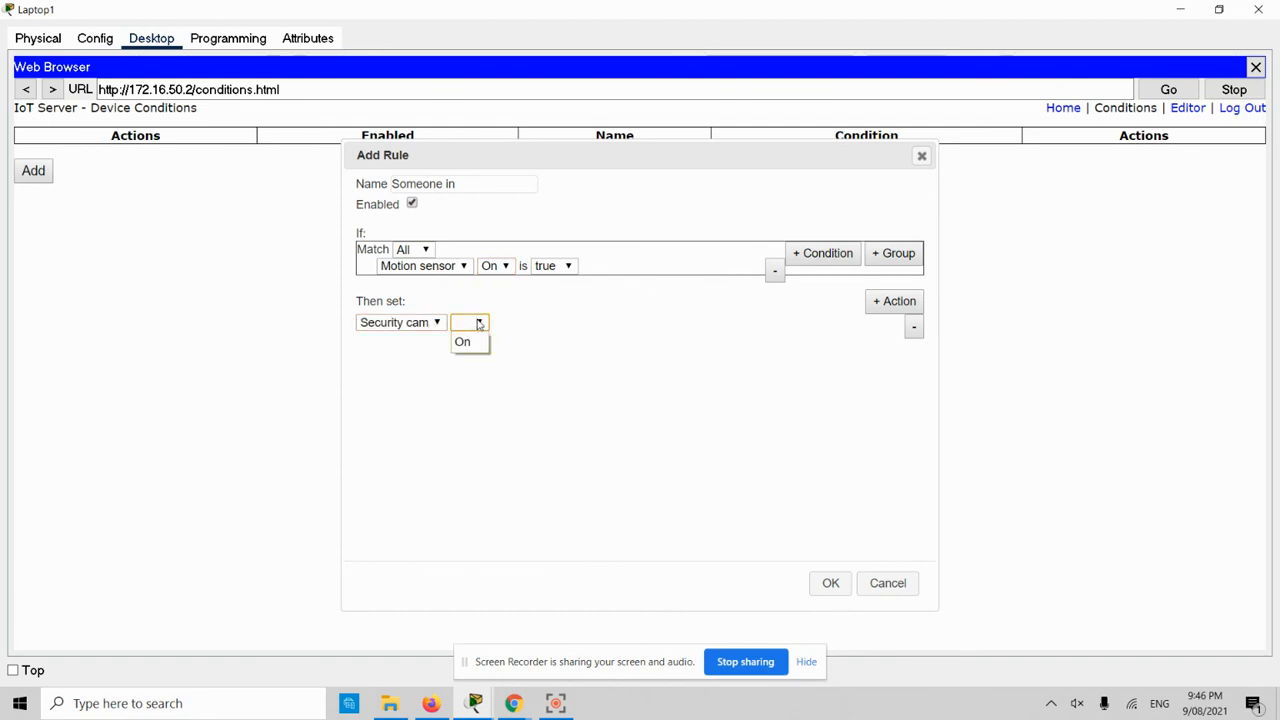
pyautogui.click(467, 344)
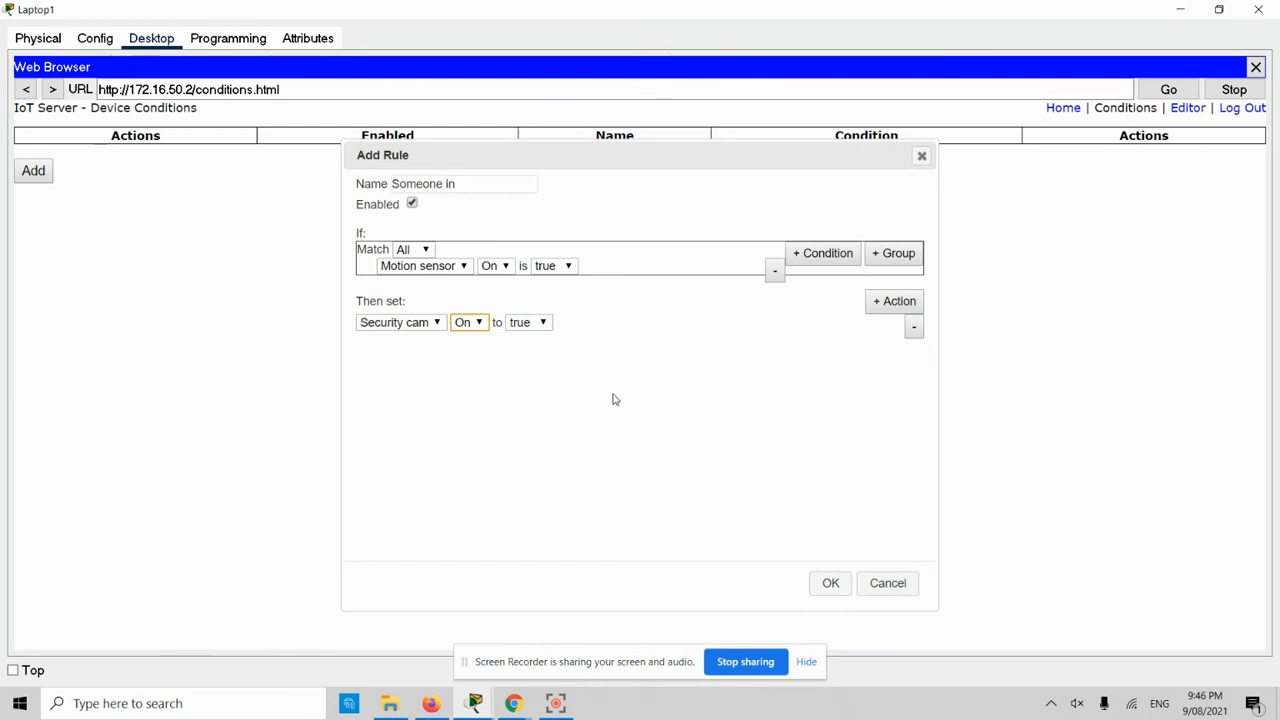
pyautogui.click(829, 584)
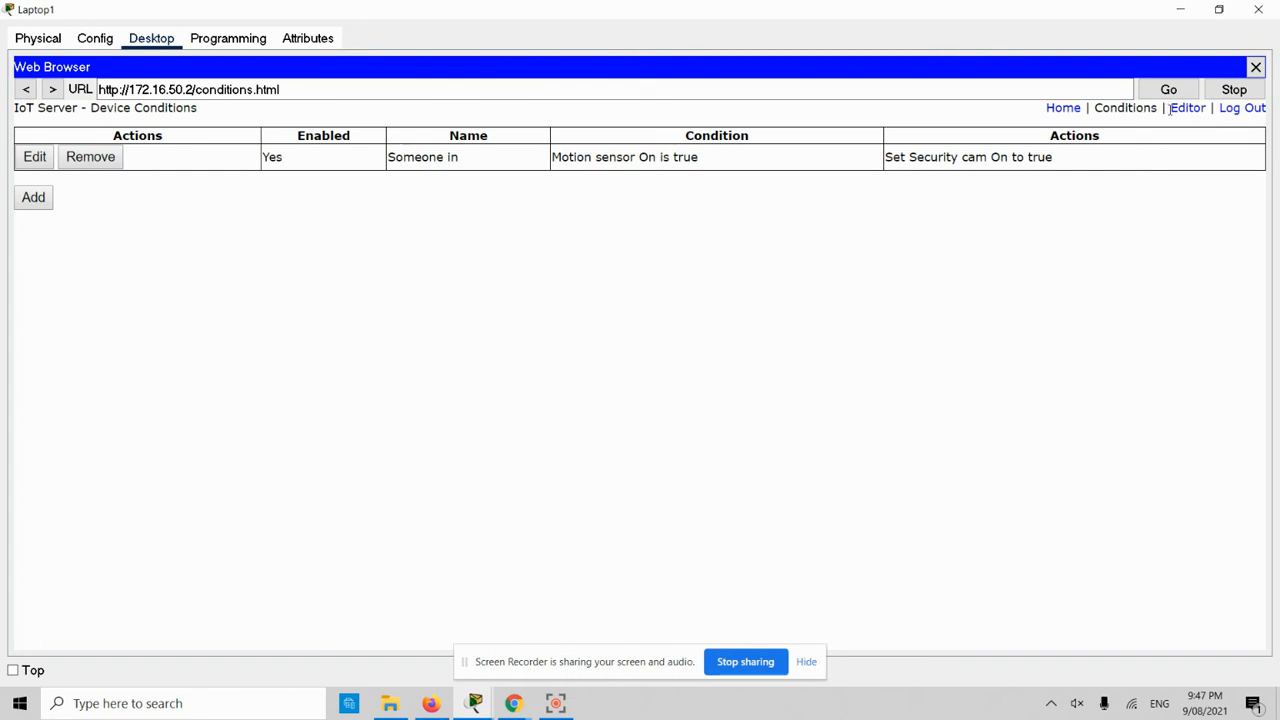
pyautogui.click(35, 198)
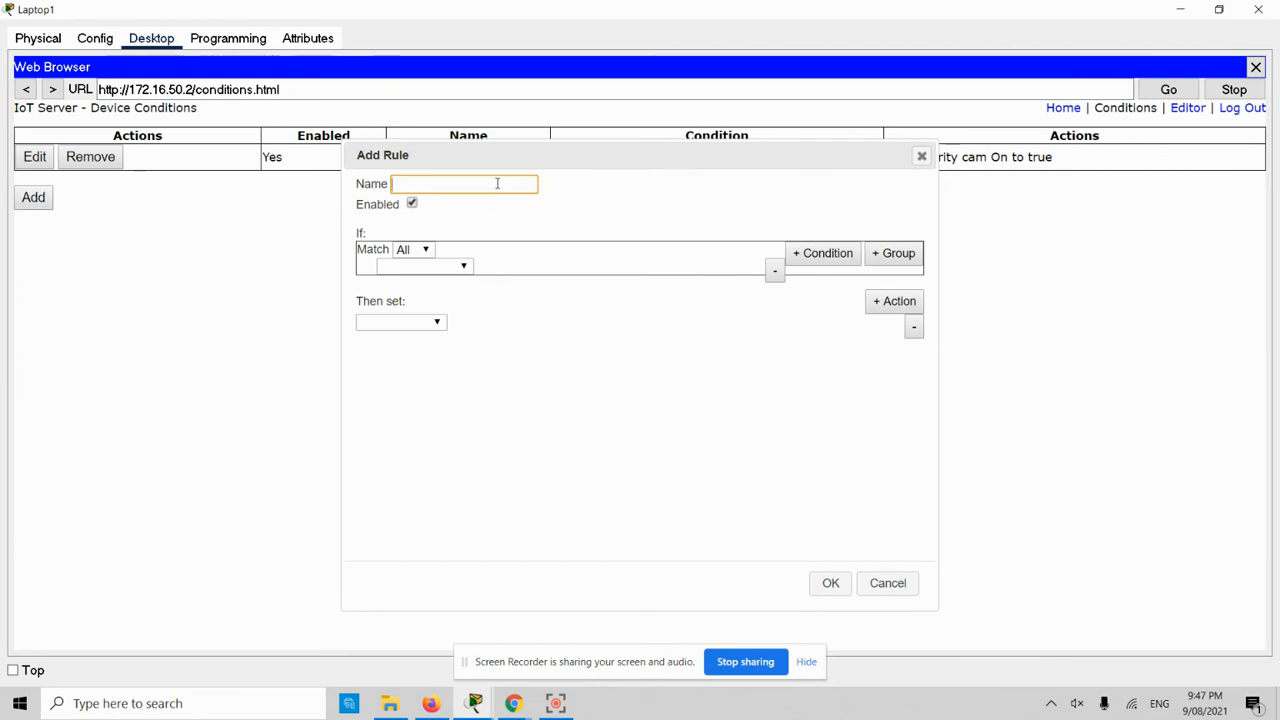
# - Name the new rule 'No one in' and set it to match Any condition
pyautogui.write('No one in')
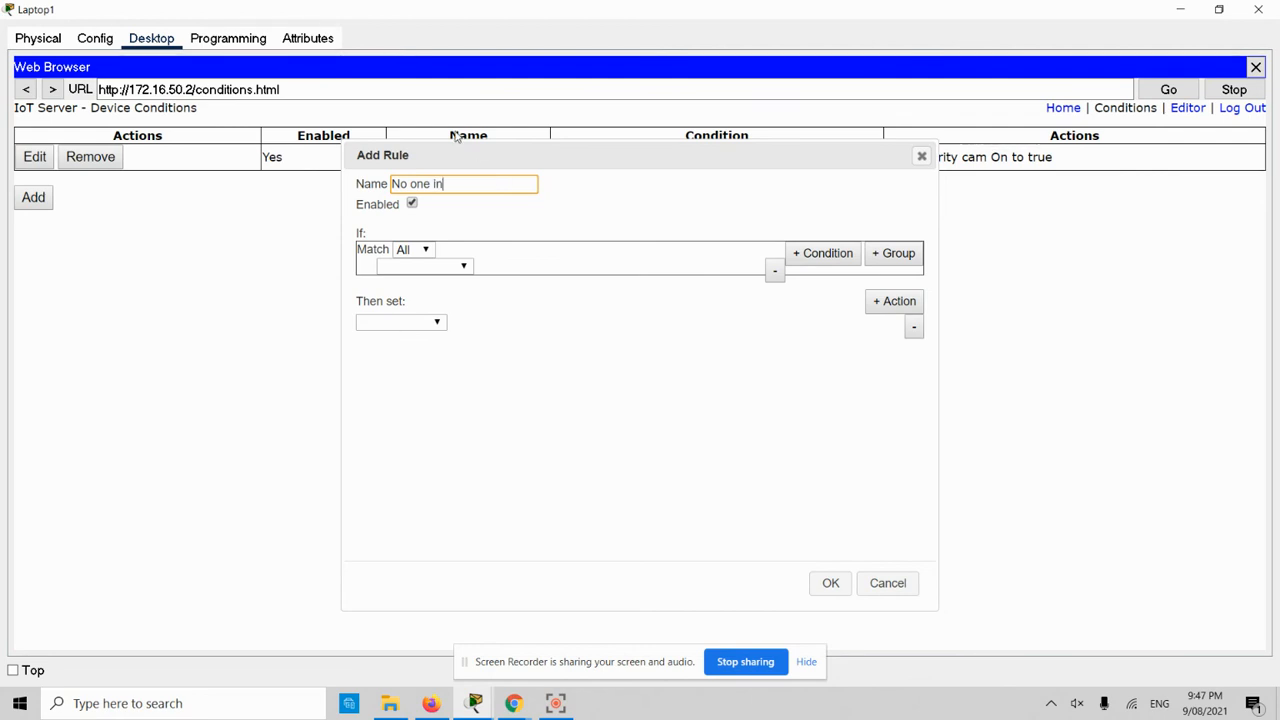
pyautogui.click(450, 266)
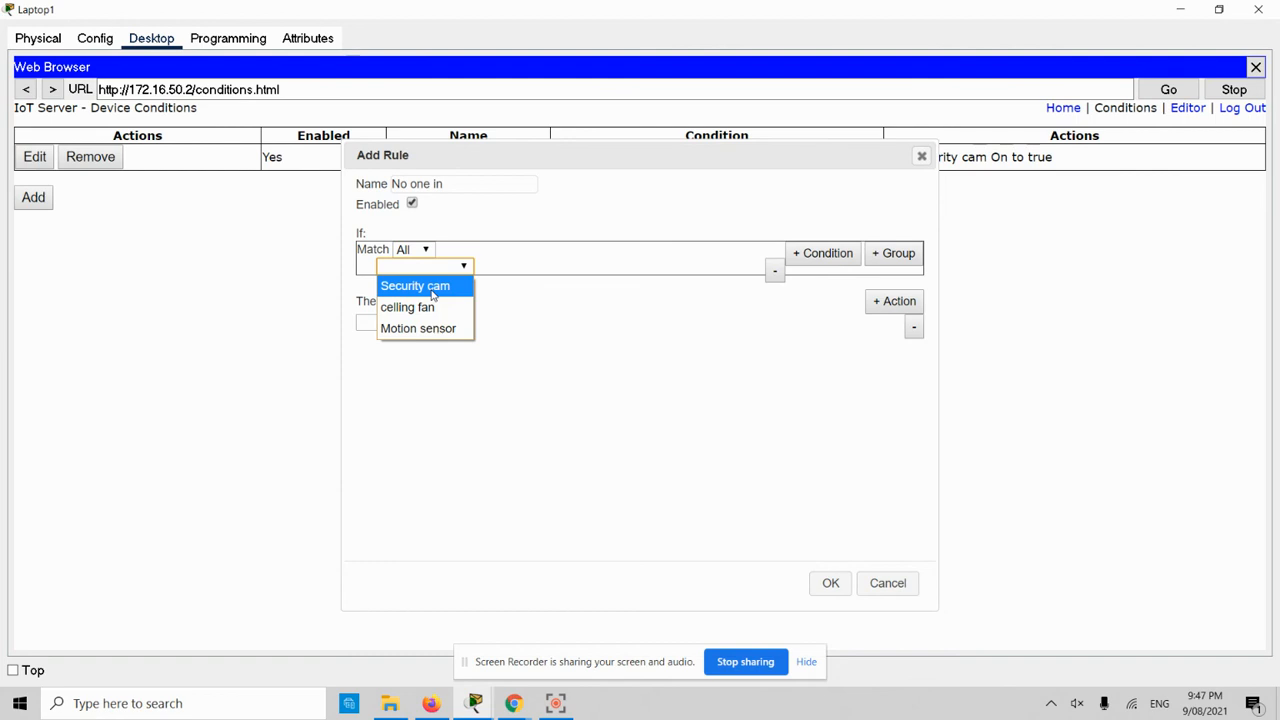
pyautogui.click(425, 328)
pyautogui.click(505, 267)
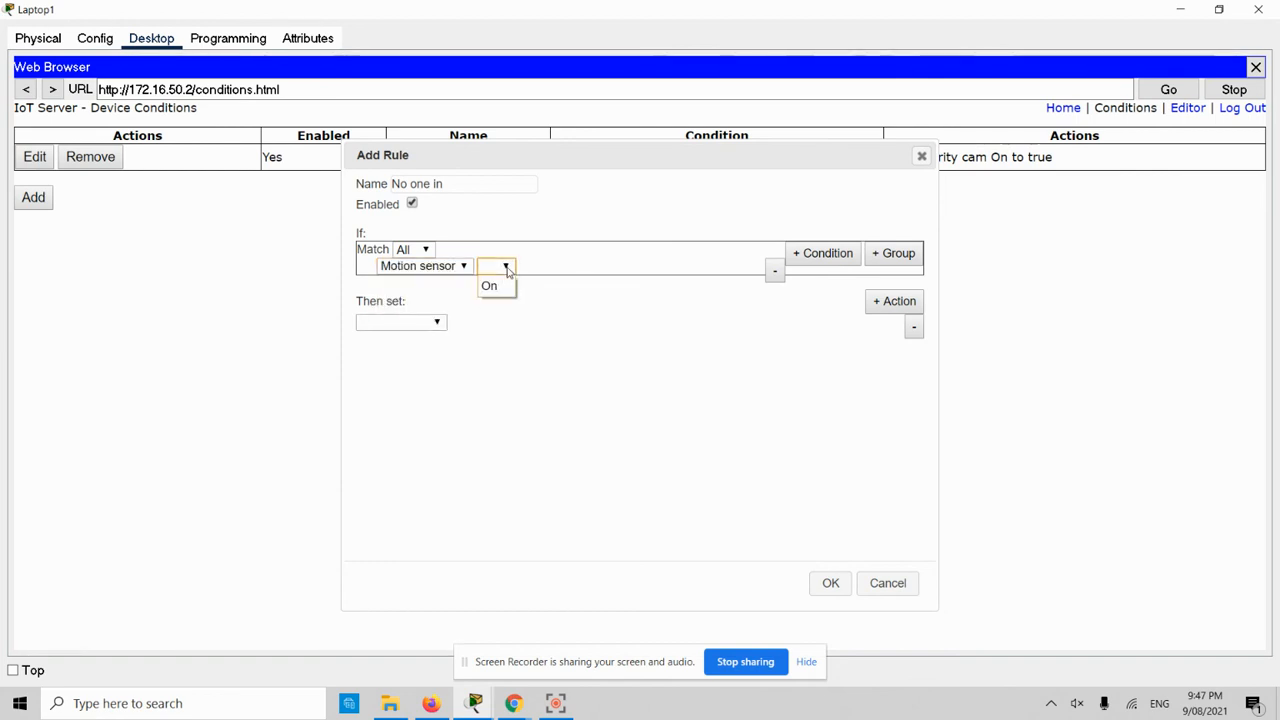
pyautogui.click(507, 268)
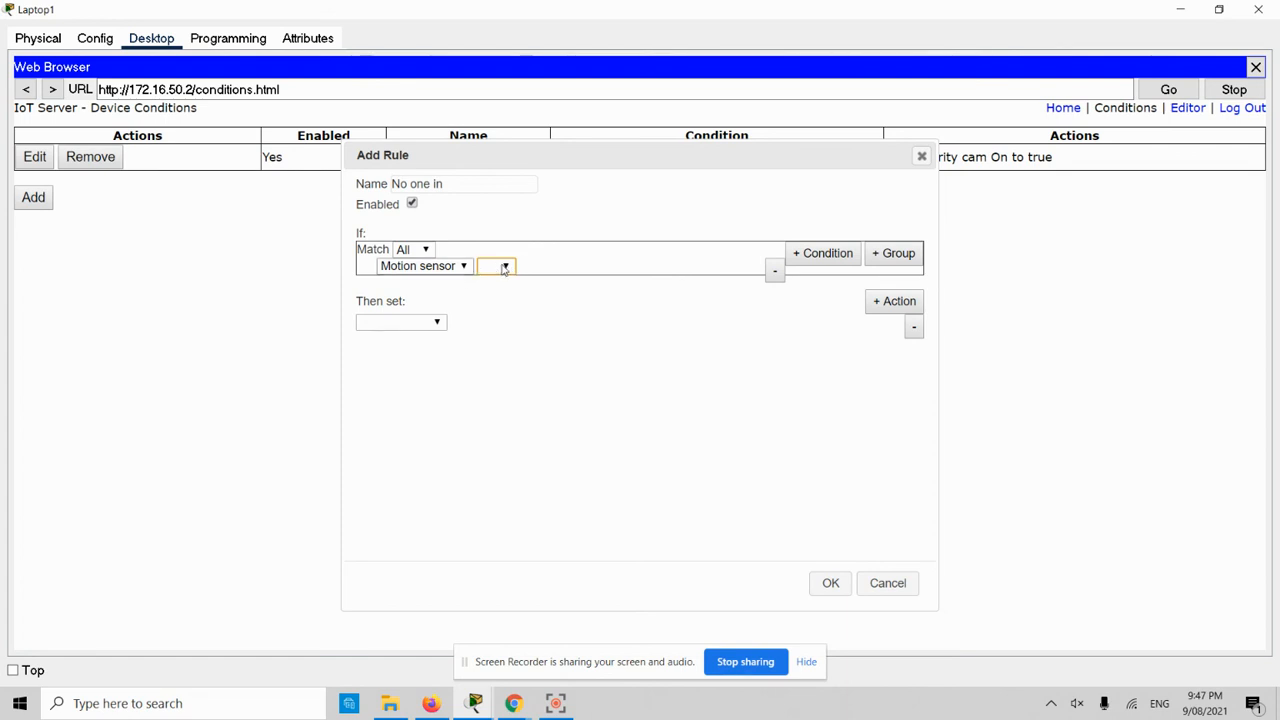
pyautogui.click(413, 249)
pyautogui.click(420, 289)
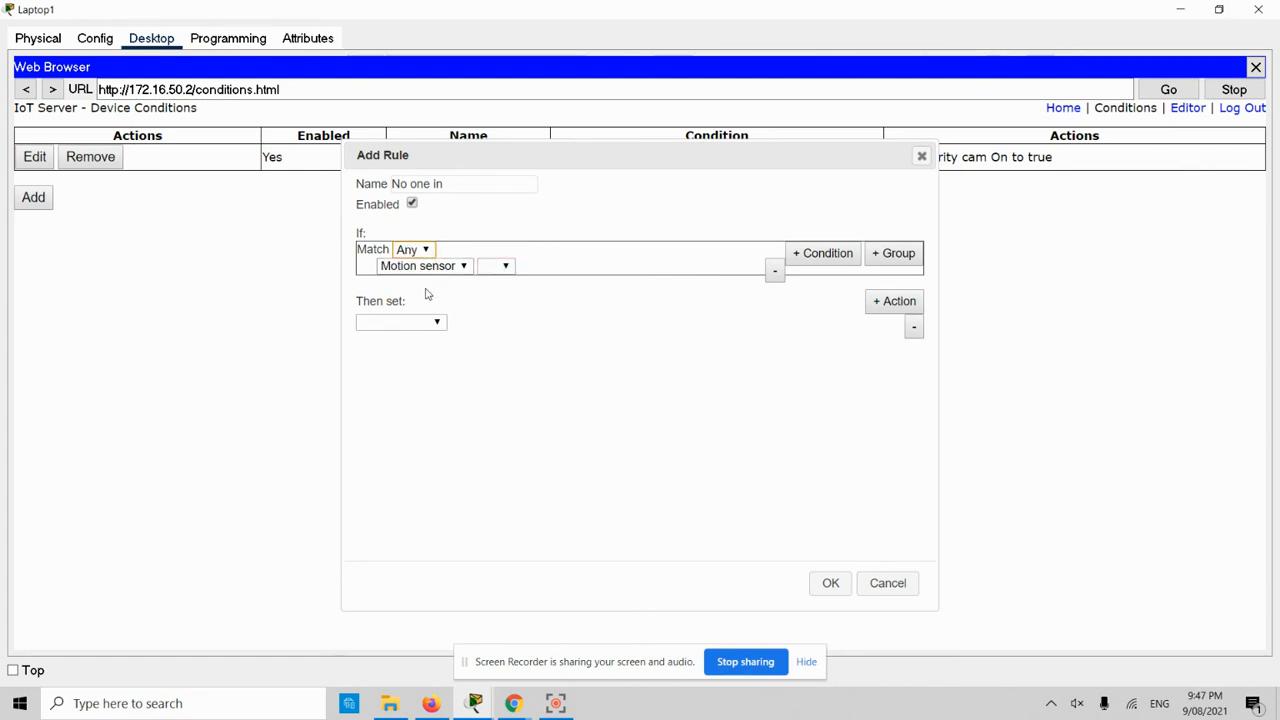
# - Set the rule's condition to Motion sensor On is false
pyautogui.click(490, 268)
pyautogui.click(464, 266)
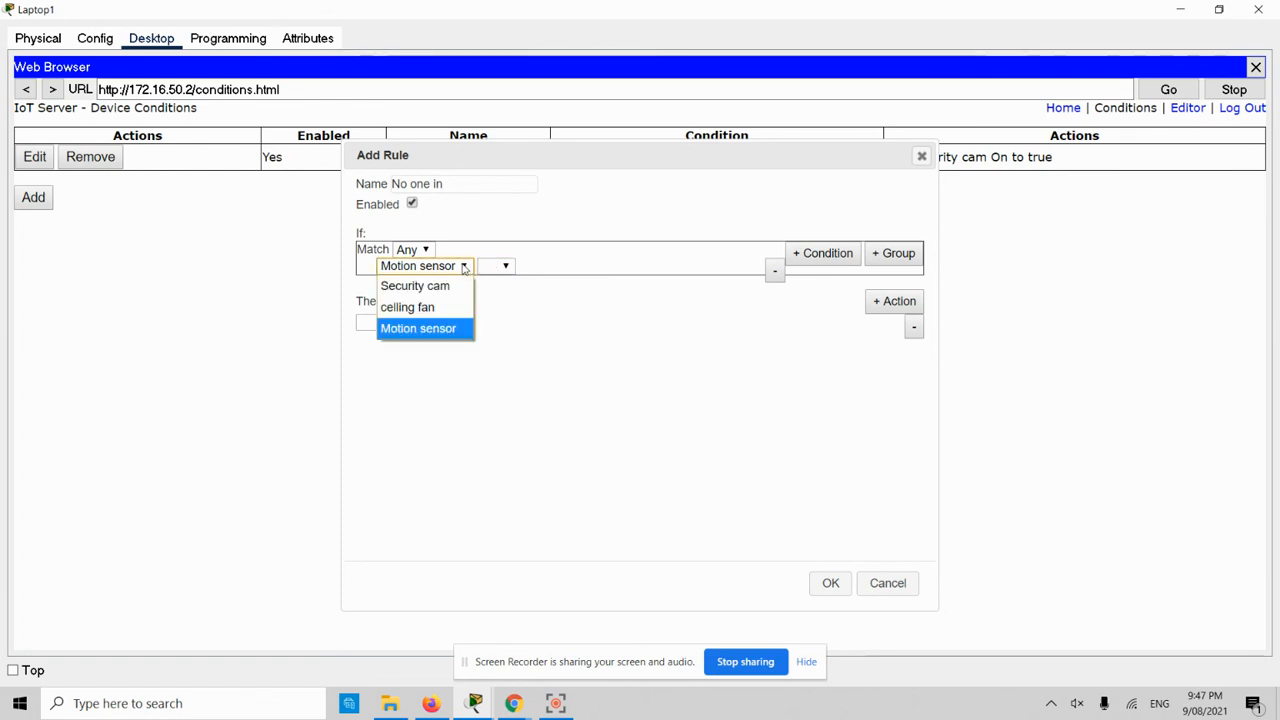
pyautogui.click(463, 266)
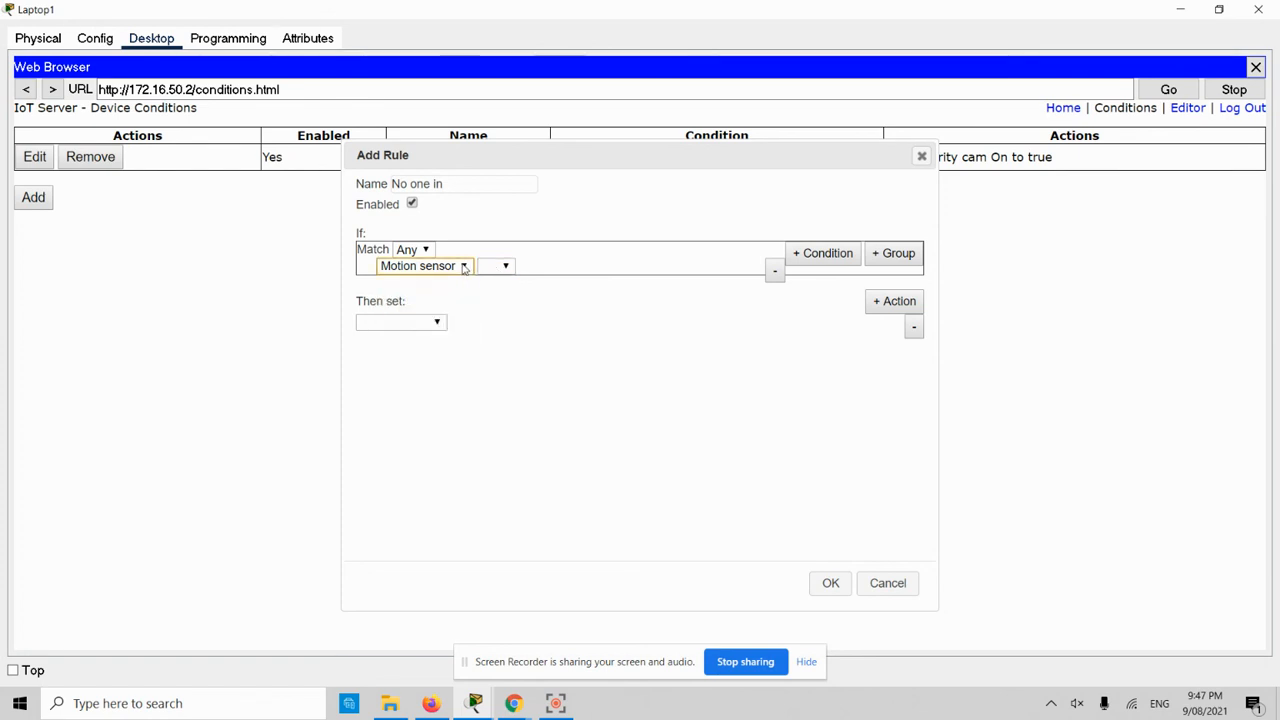
pyautogui.click(458, 270)
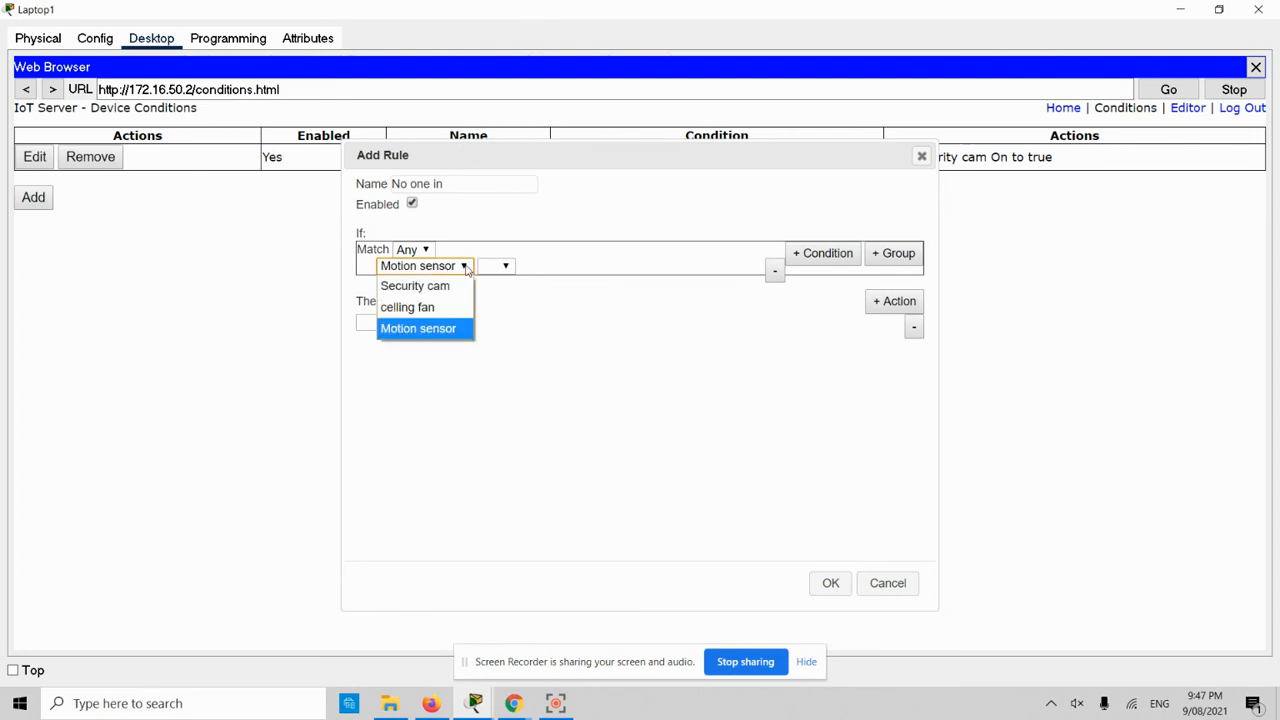
pyautogui.click(436, 327)
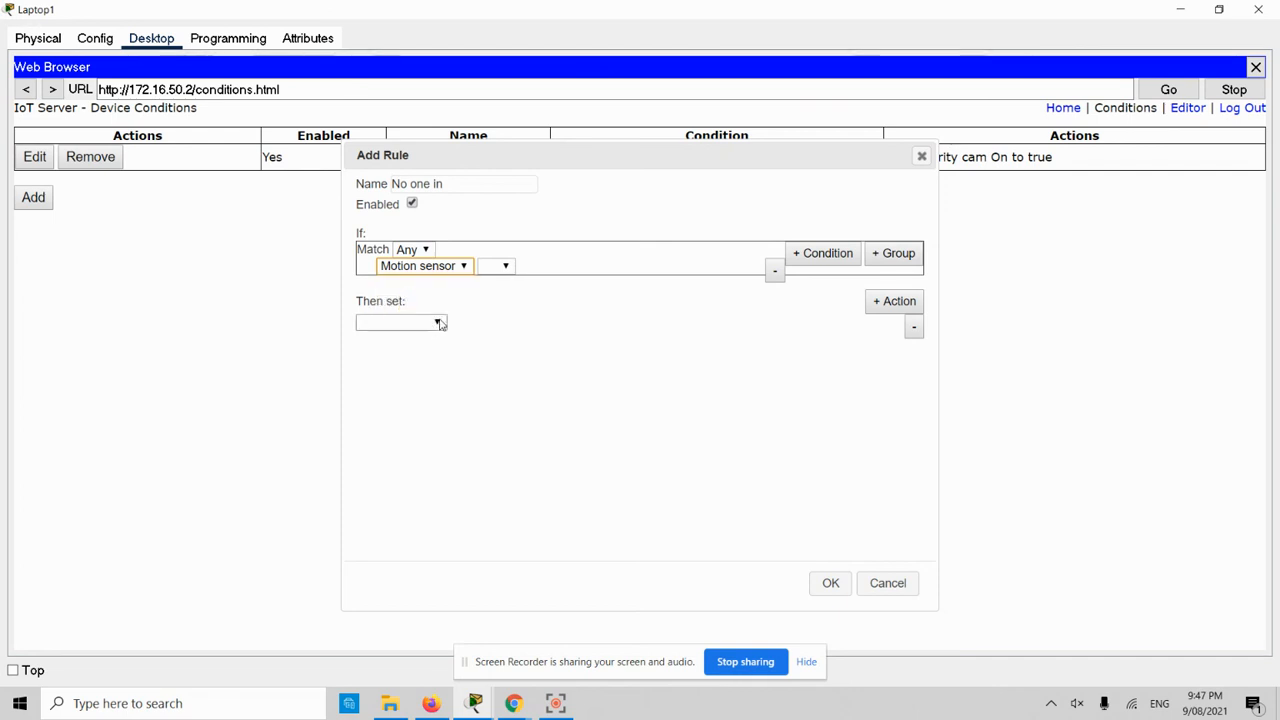
pyautogui.click(507, 267)
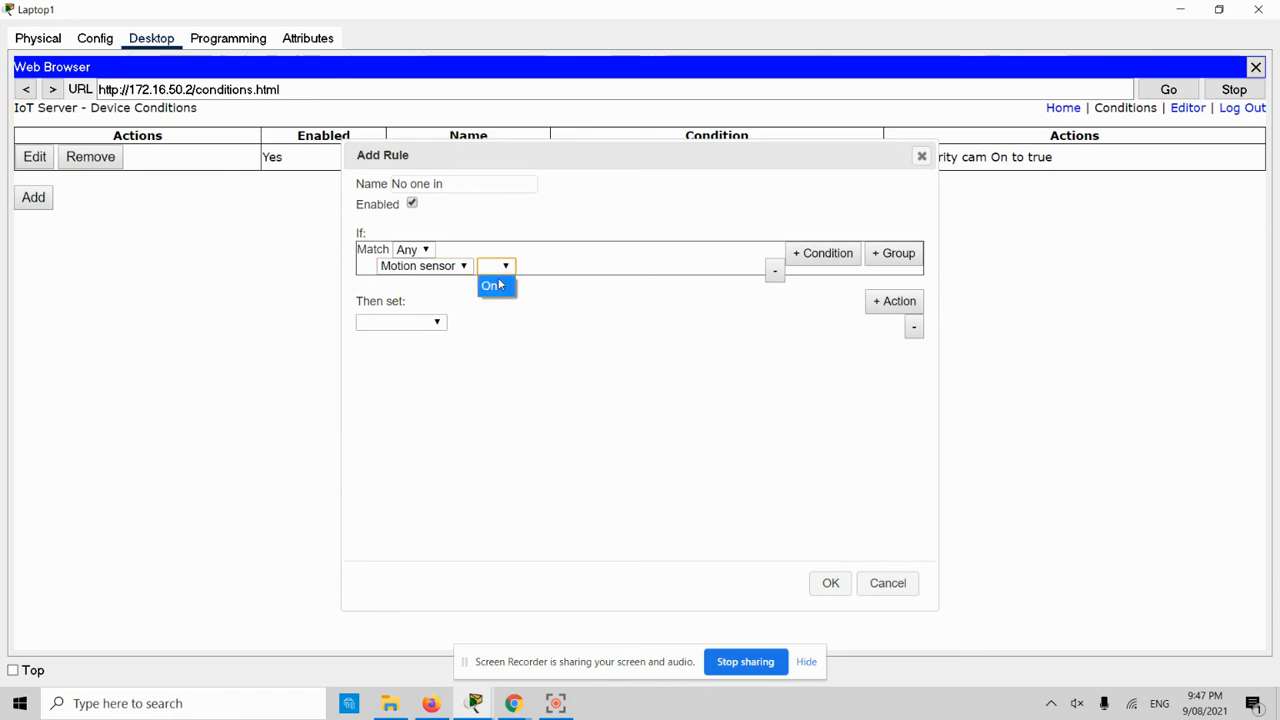
pyautogui.click(490, 286)
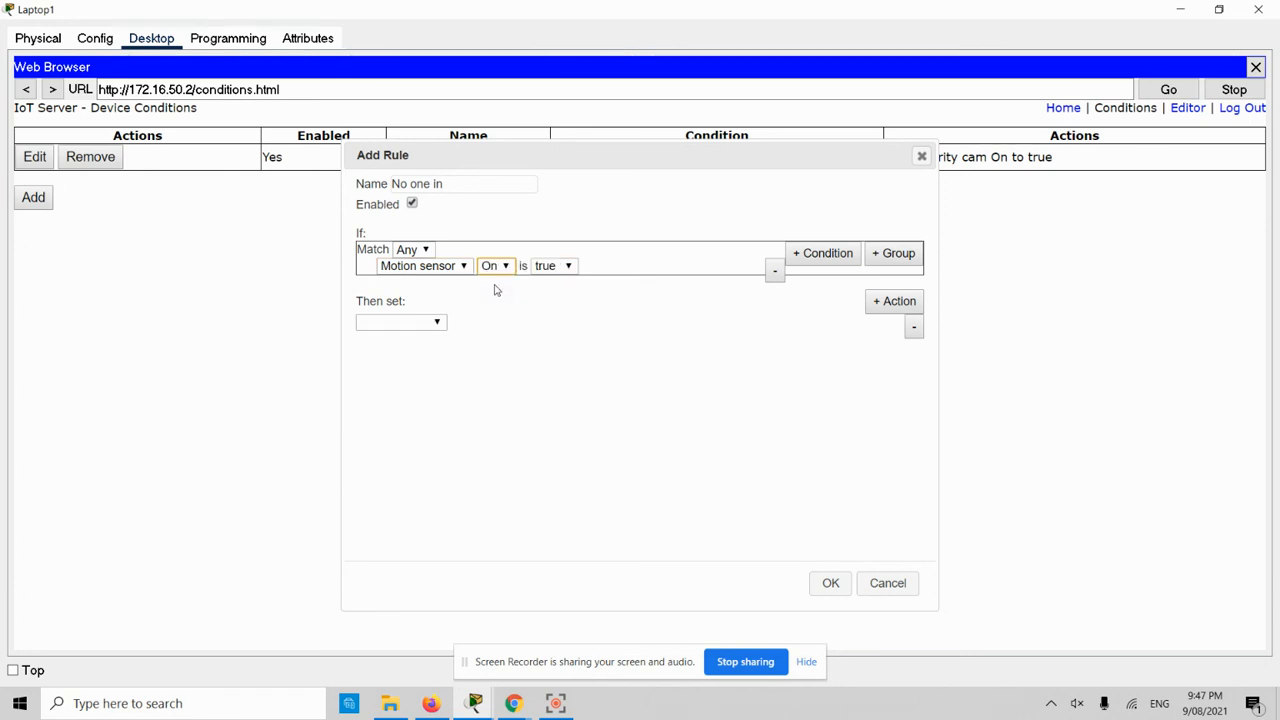
pyautogui.click(569, 268)
pyautogui.click(549, 307)
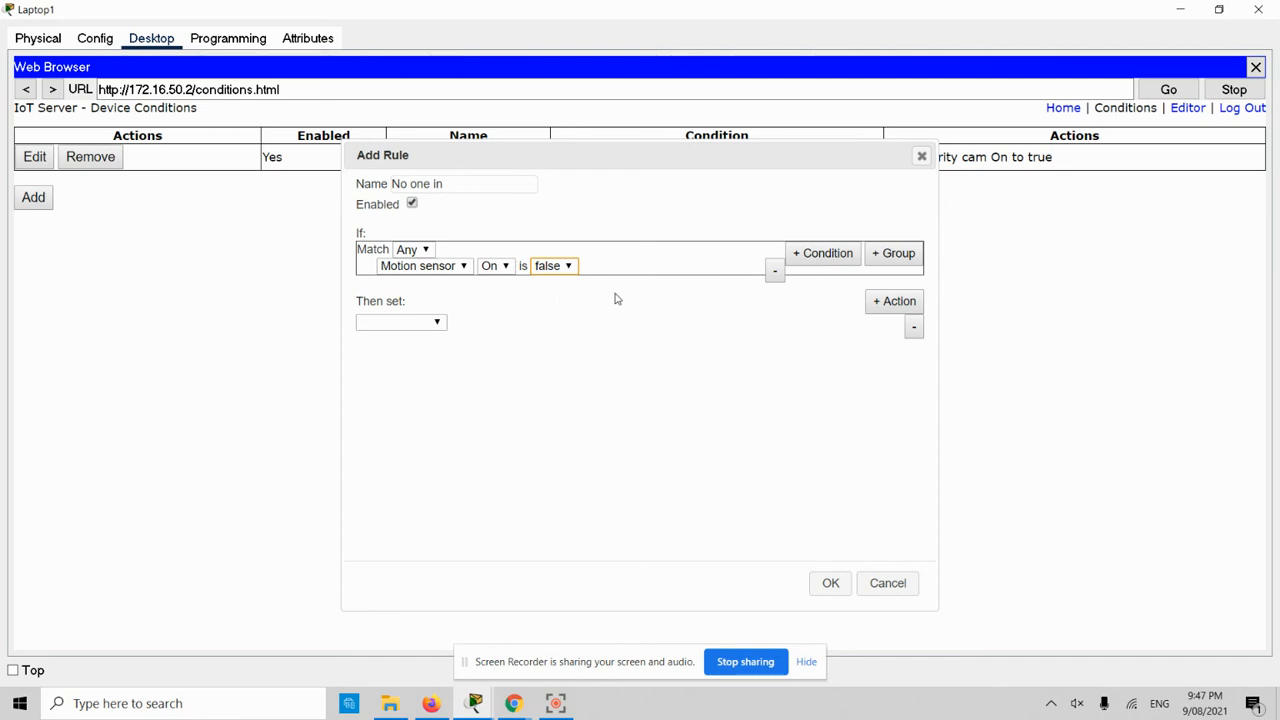
# - Make the action set Security cam On to false and save the rule
pyautogui.click(434, 321)
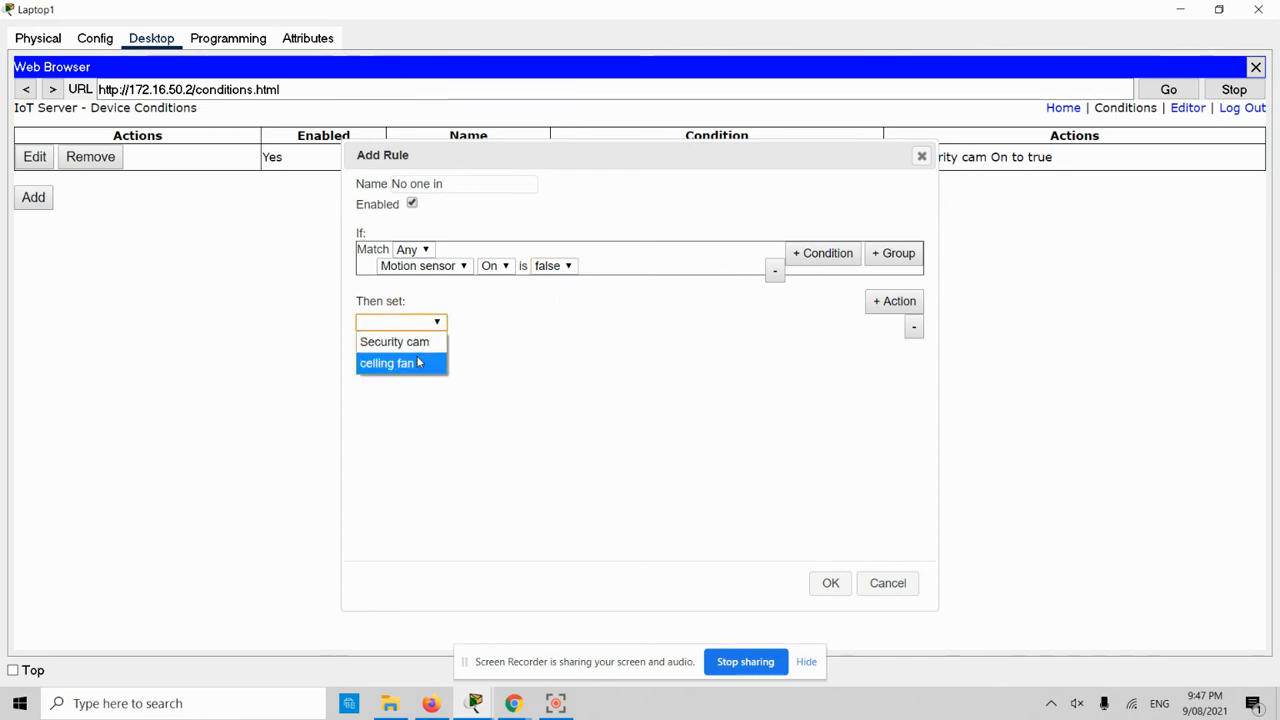
pyautogui.click(424, 344)
pyautogui.click(479, 323)
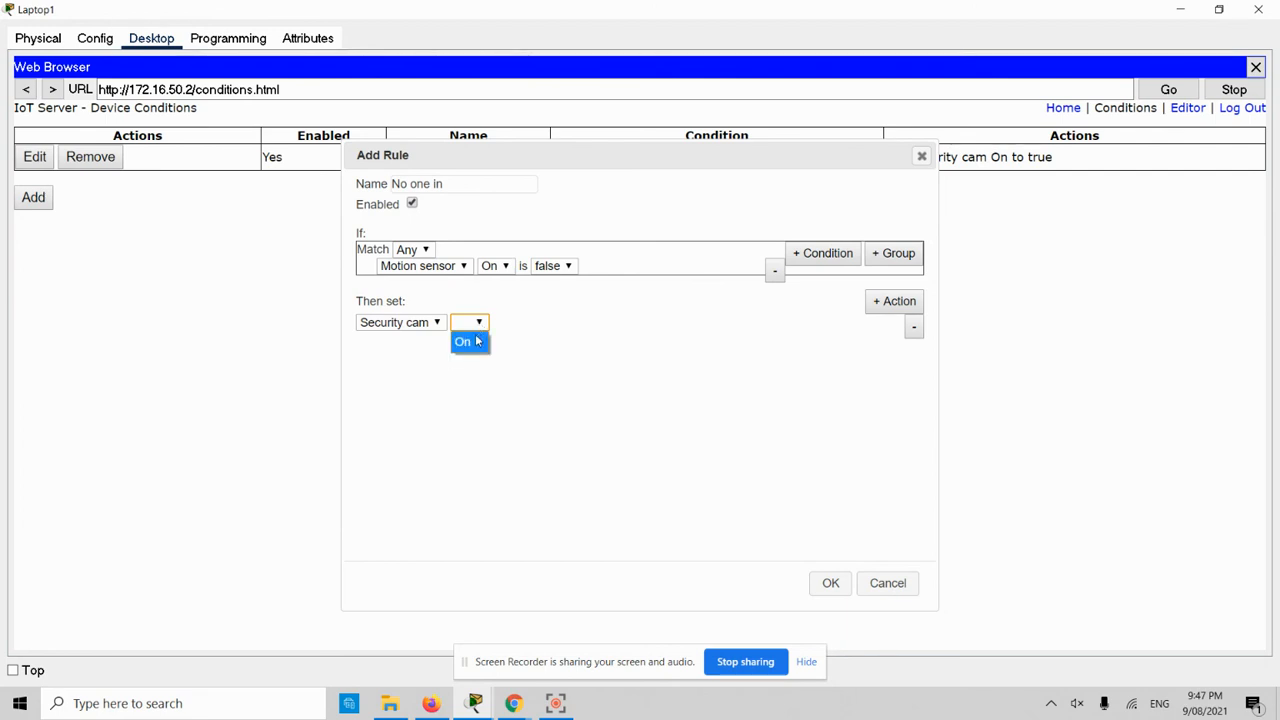
pyautogui.click(470, 341)
pyautogui.click(535, 322)
pyautogui.click(535, 364)
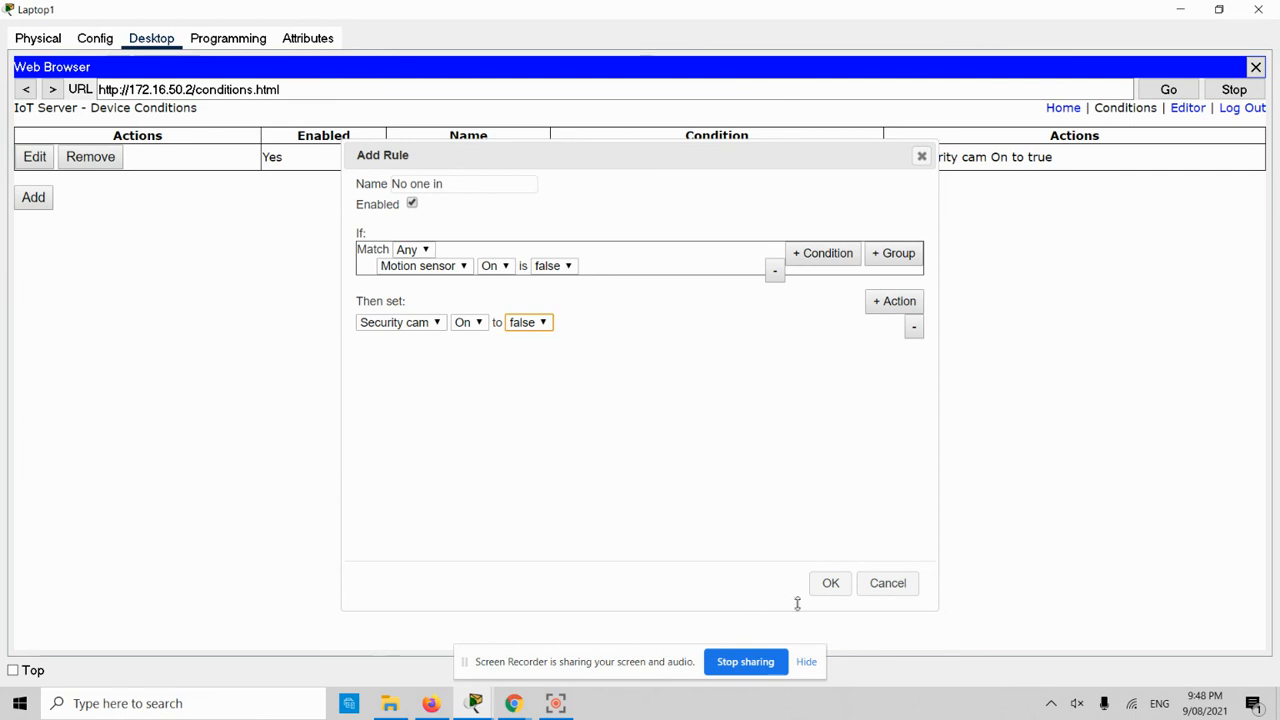
pyautogui.click(830, 583)
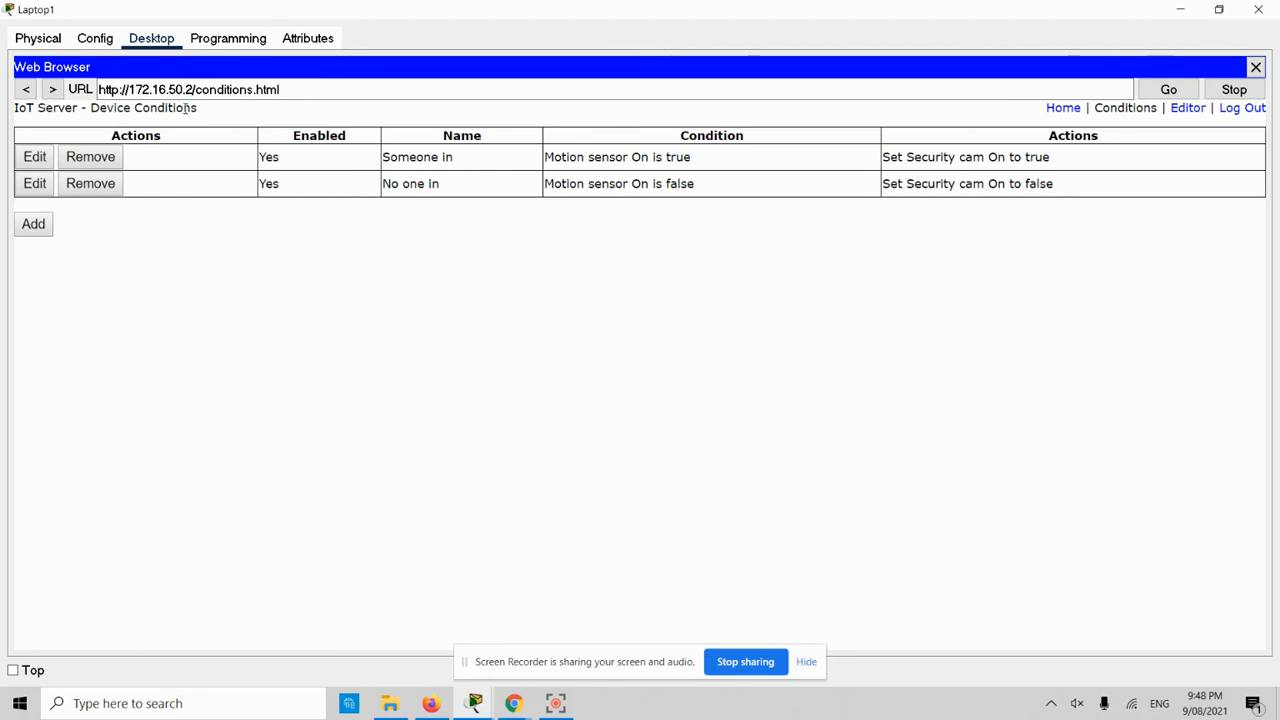
# - Return Laptop1 to home.html, expand Security cam and Motion sensor, and narrow the window
pyautogui.click(27, 90)
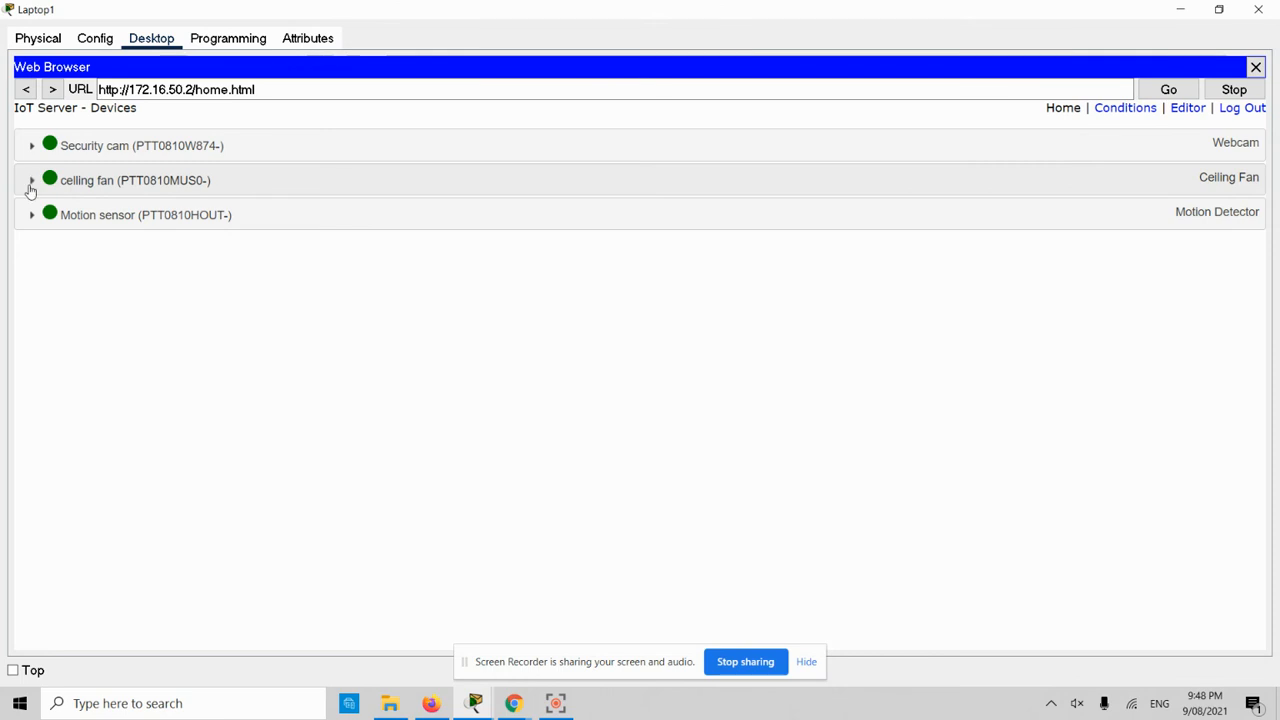
pyautogui.click(1219, 9)
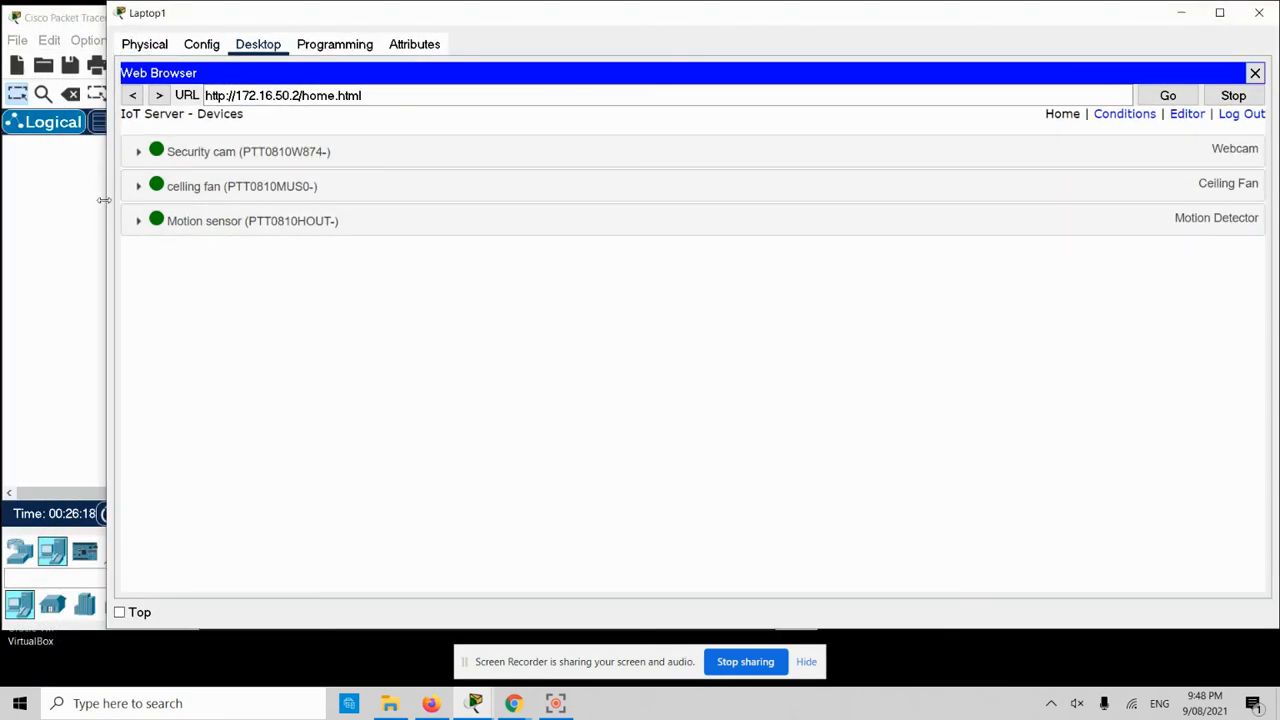
pyautogui.click(137, 152)
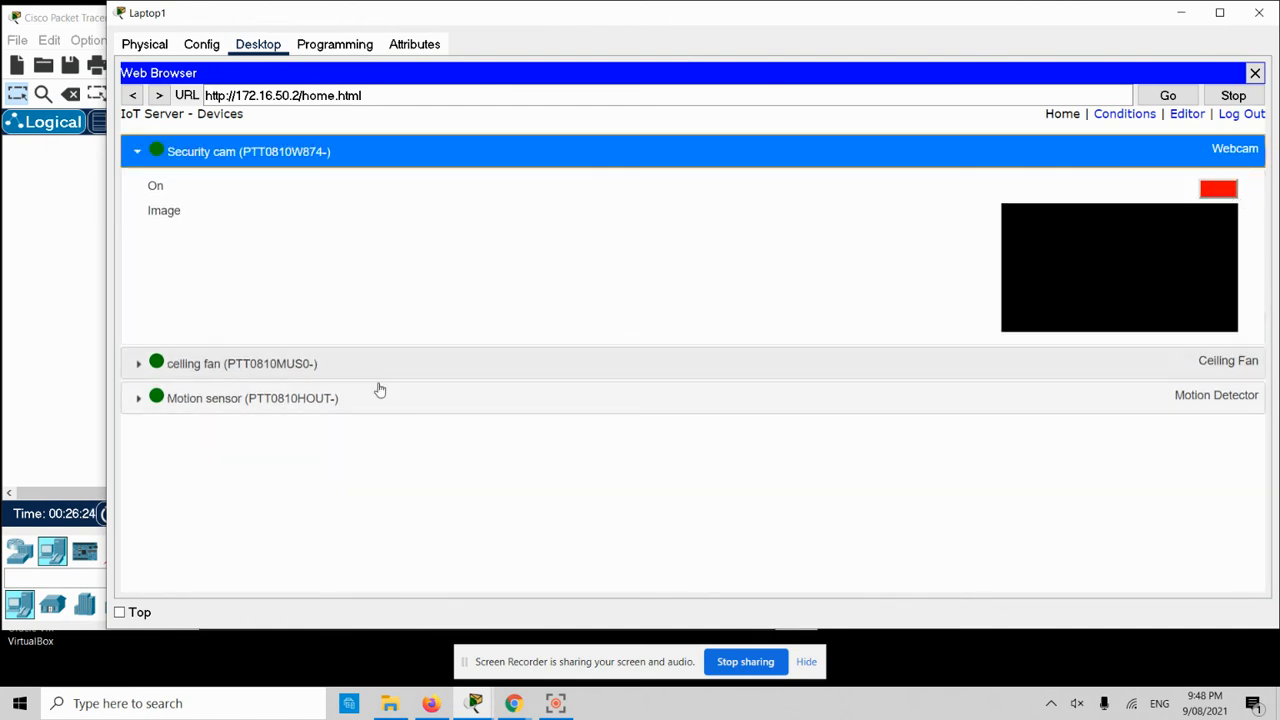
pyautogui.click(136, 399)
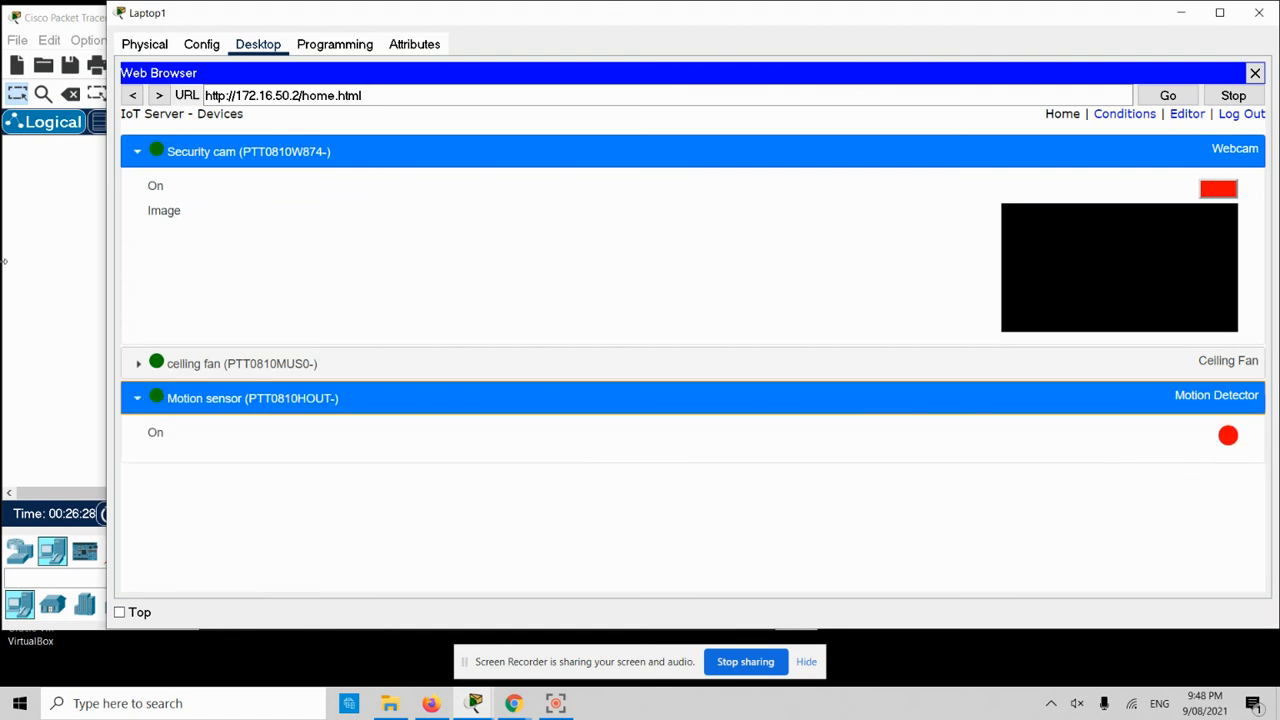
pyautogui.moveTo(105, 291); pyautogui.dragTo(737, 396)
# - Trigger the motion sensor in the topology, confirm the webcam turns on, then maximize Laptop1
pyautogui.click(646, 214)
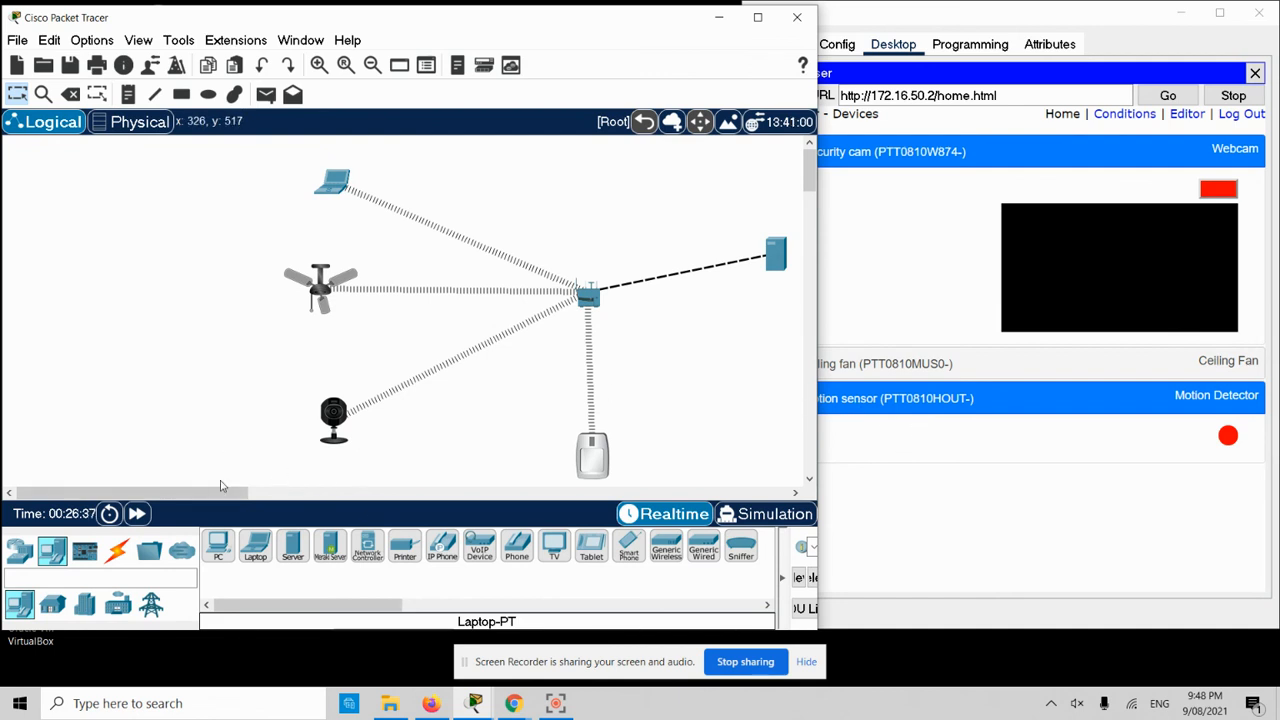
pyautogui.moveTo(205, 493); pyautogui.dragTo(253, 498)
pyautogui.scroll(-1, 691, 381)
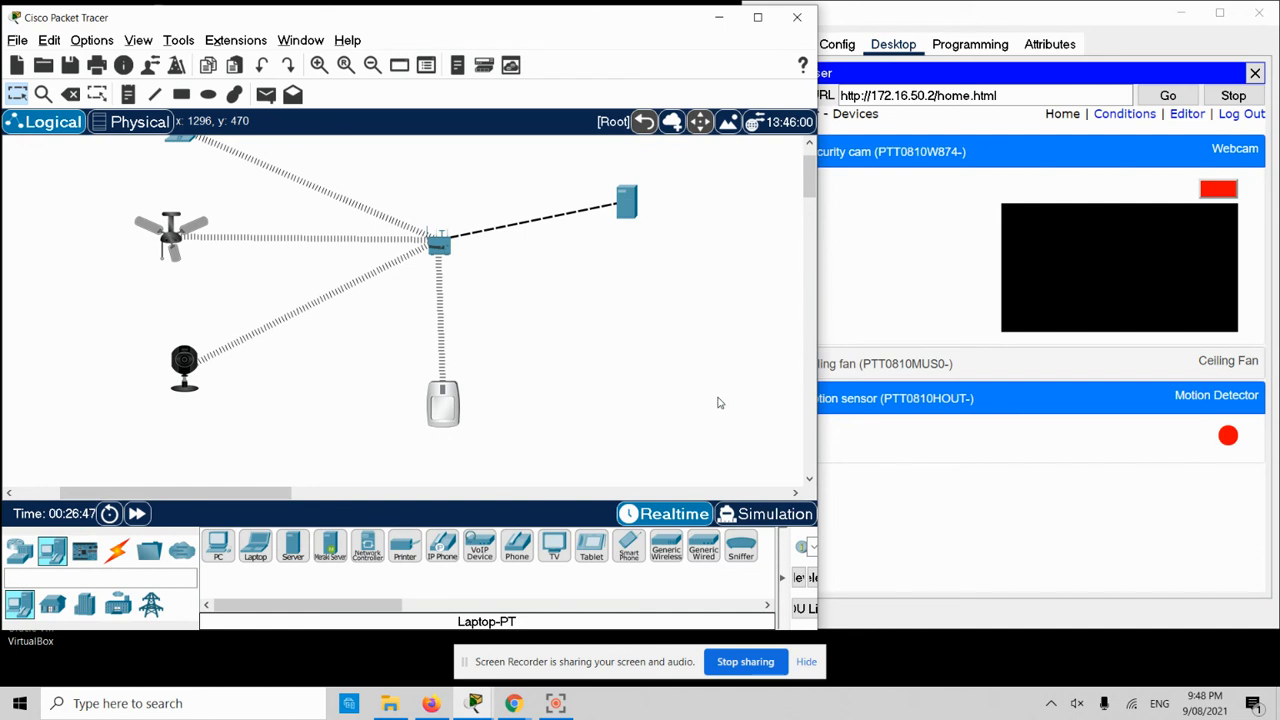
pyautogui.moveTo(467, 415)
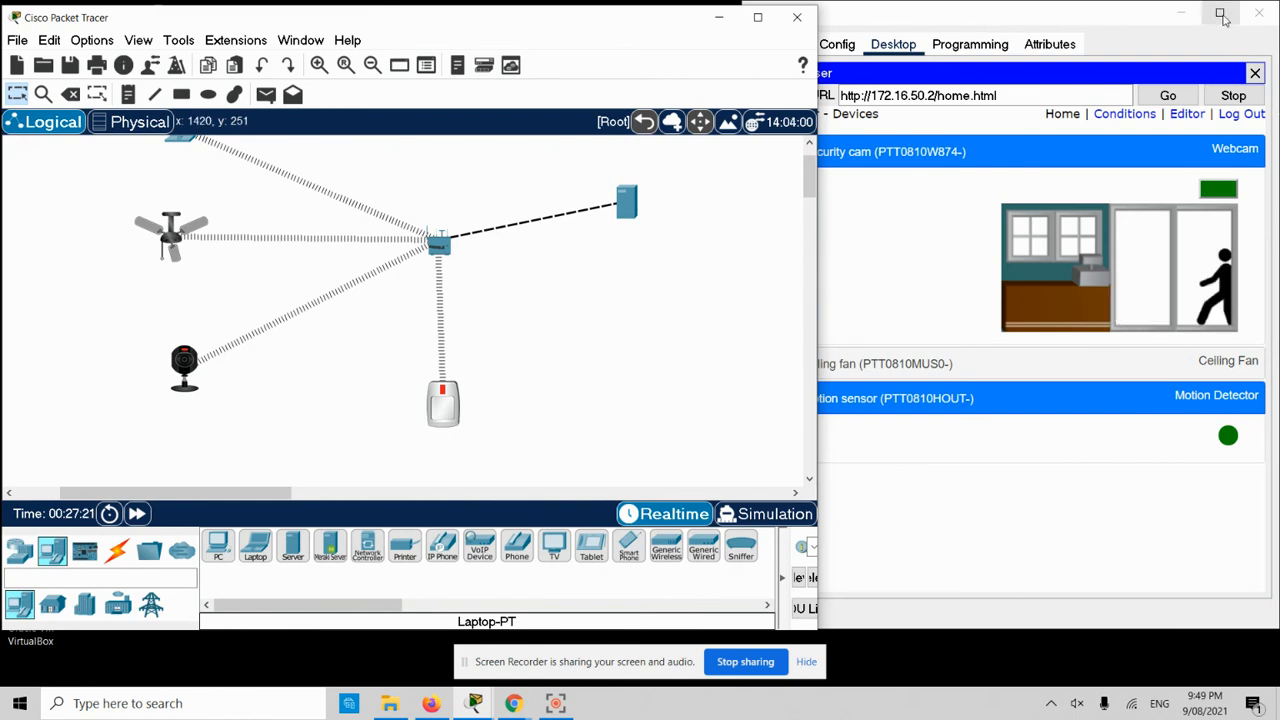
pyautogui.click(1220, 13)
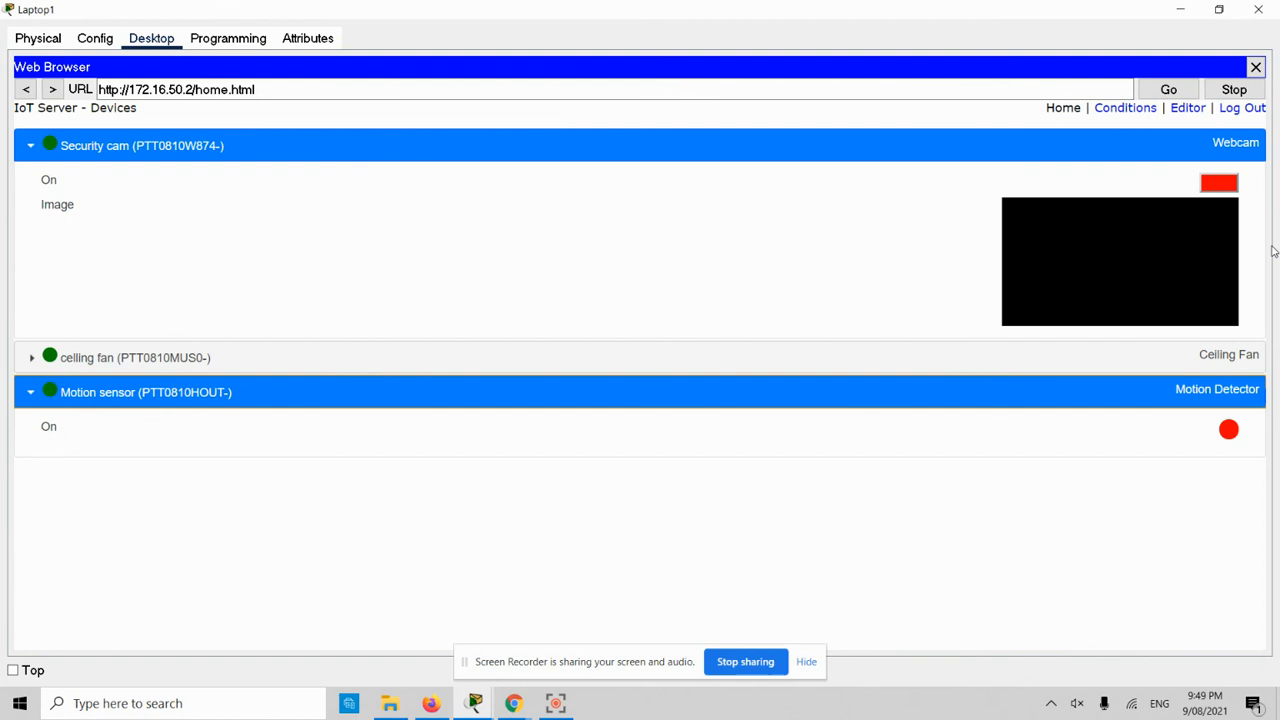